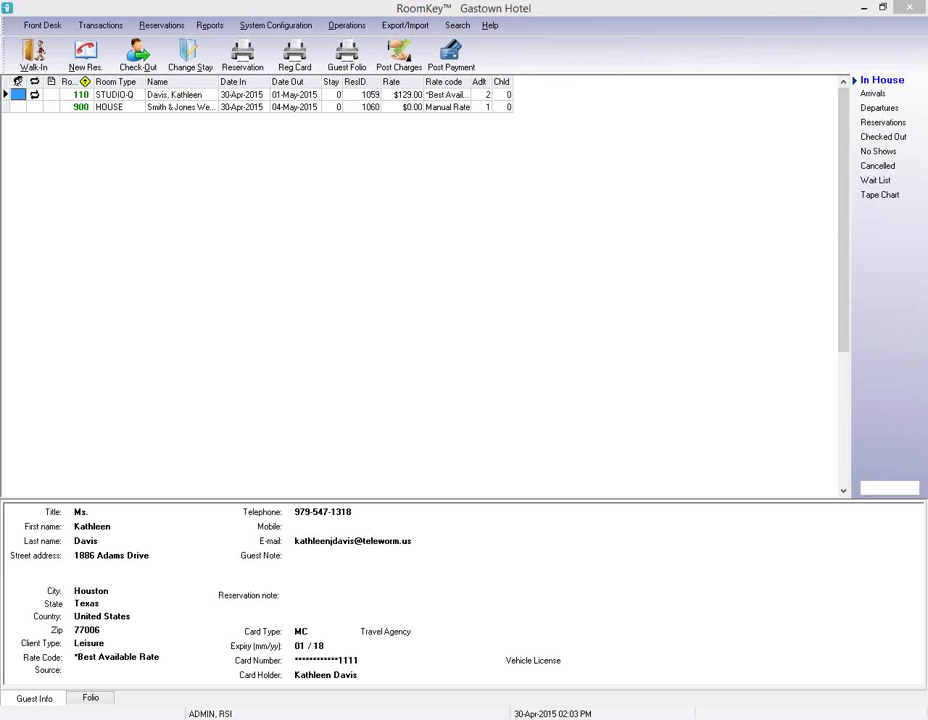
# From Operations > Groups, start a new group in the Group Wizard.
pyautogui.click(346, 29)
pyautogui.click(362, 57)
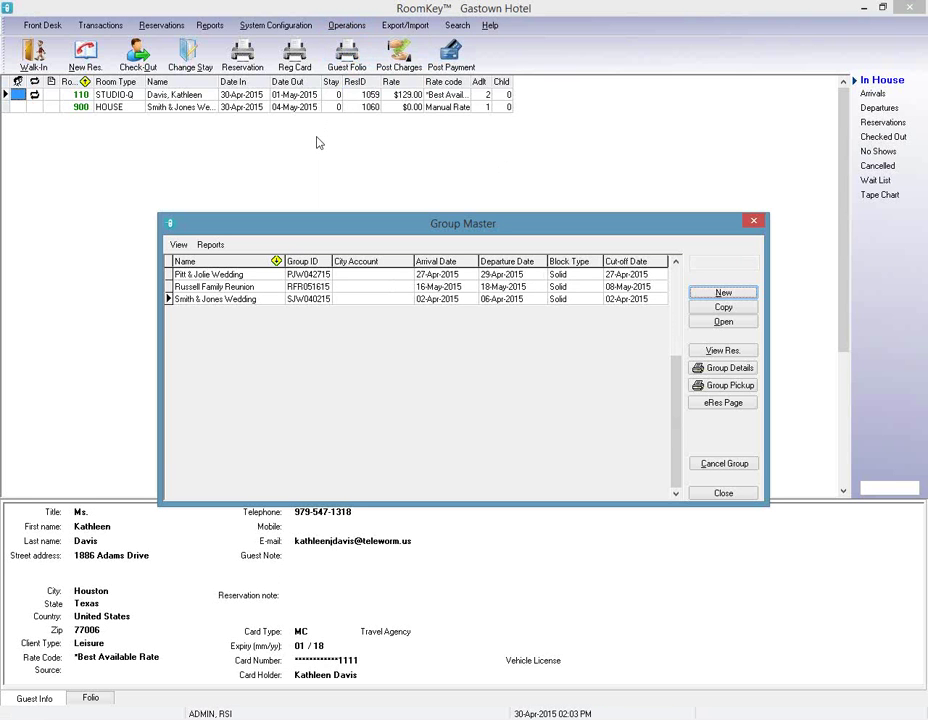
pyautogui.click(737, 294)
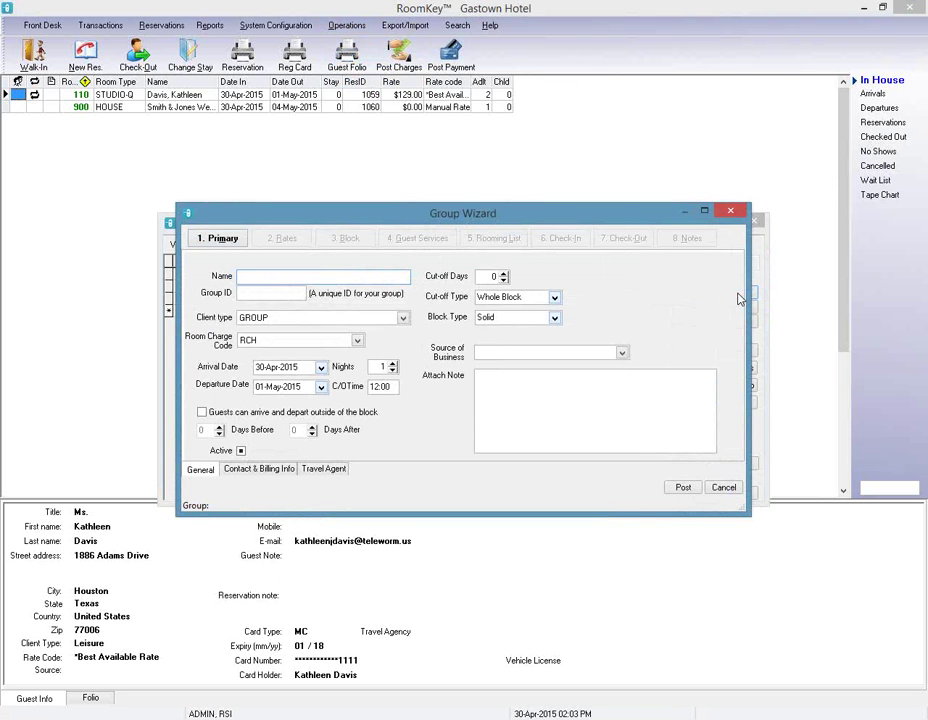
# Enter the group name 'Smith & Wilson Wedding' and group ID SWW052015.
pyautogui.write('Smith & Wilson Wedding')
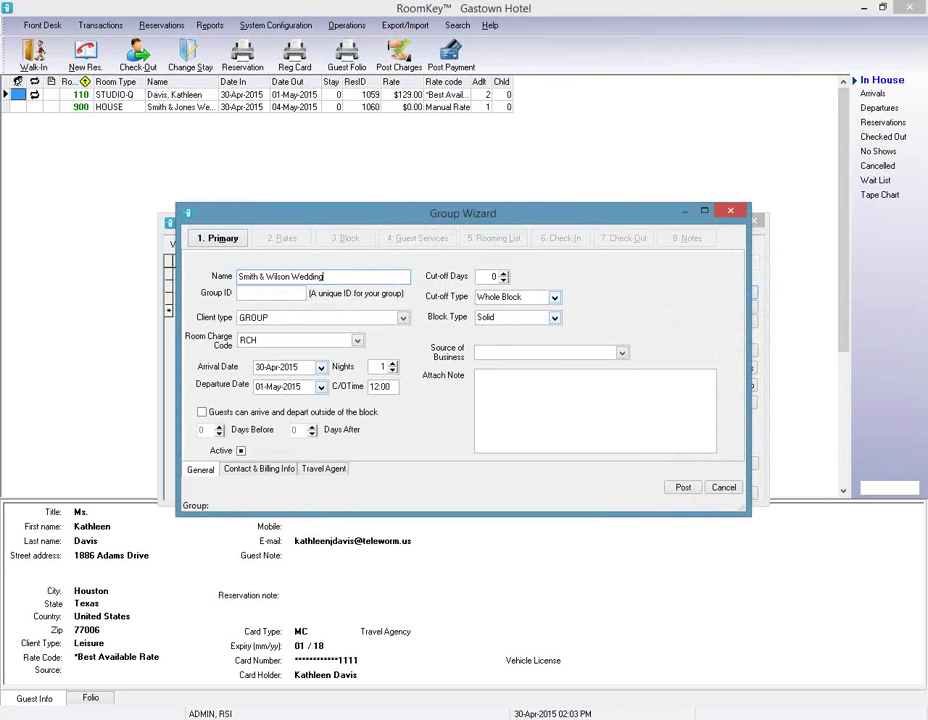
pyautogui.press('Tab')
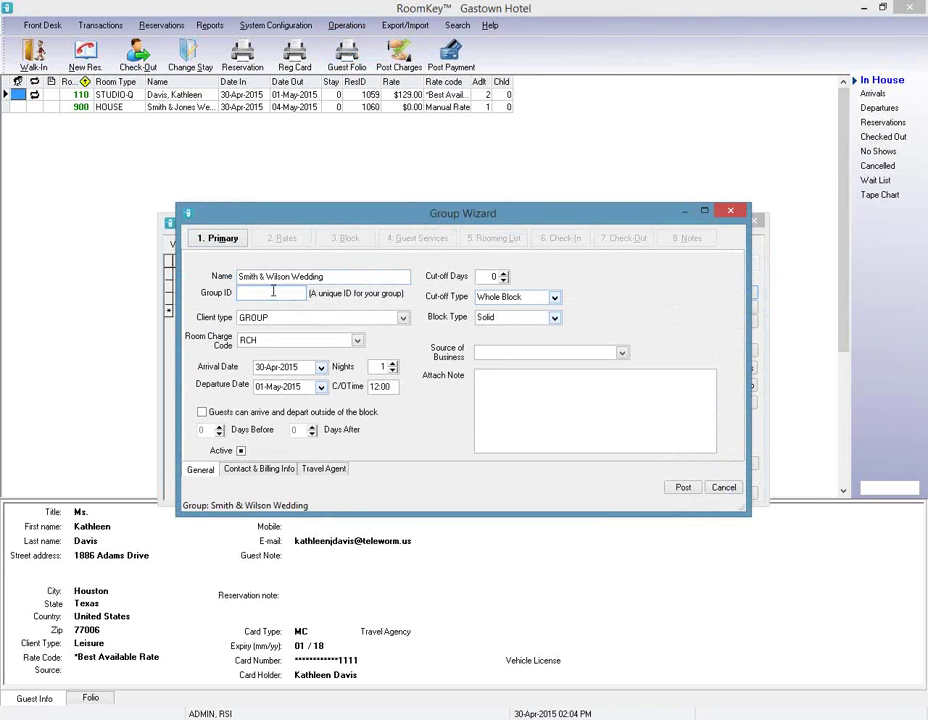
pyautogui.write('SWW')
pyautogui.write('05')
pyautogui.write('2015')
# Keep client type GROUP and room charge code RCH.
pyautogui.click(403, 318)
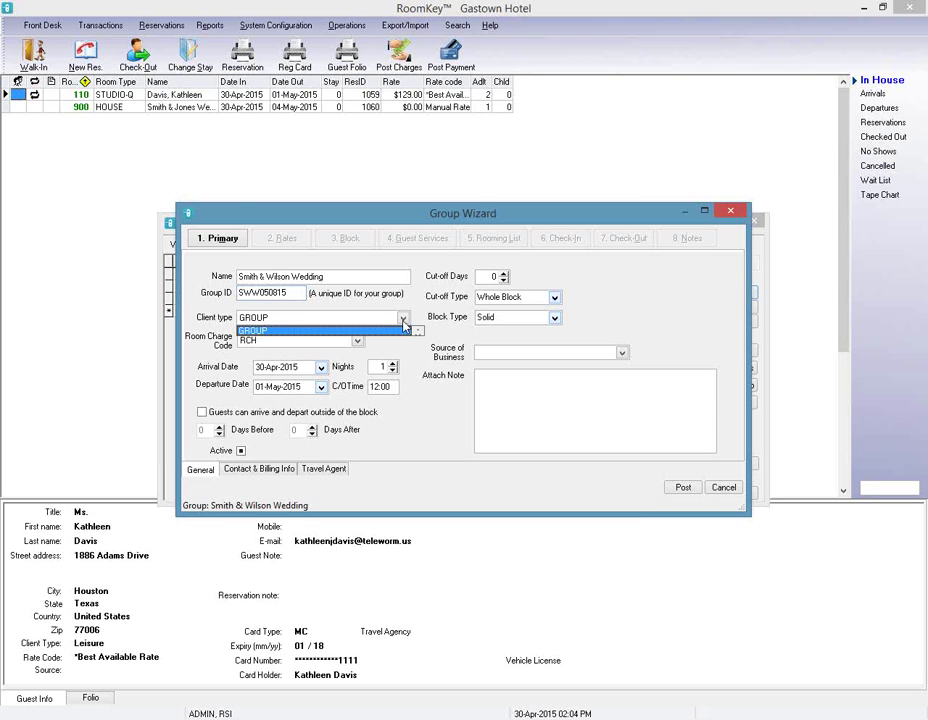
pyautogui.click(288, 331)
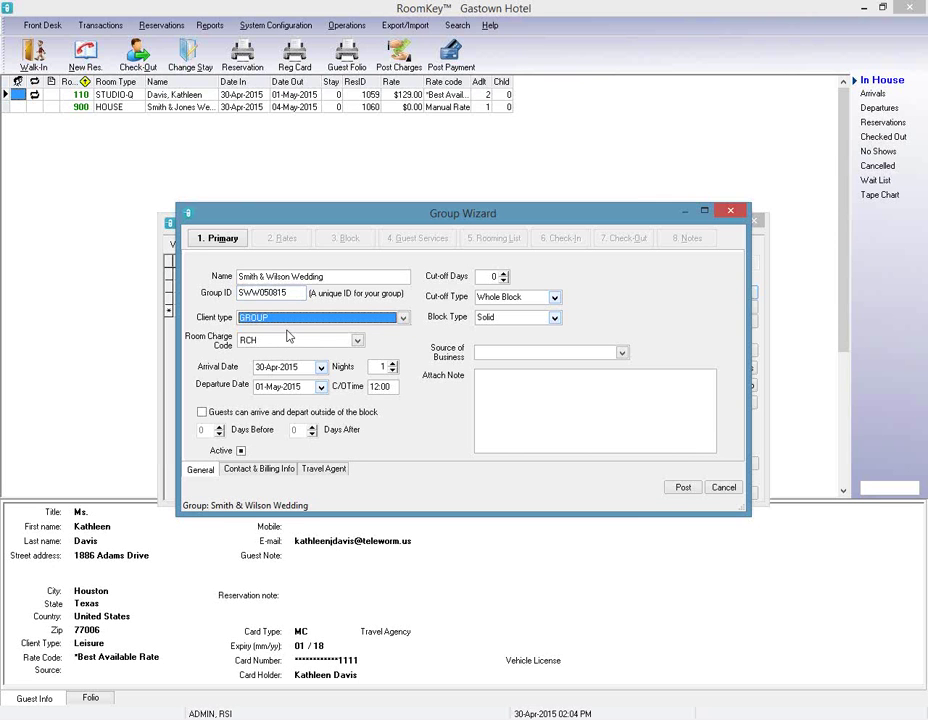
pyautogui.click(357, 341)
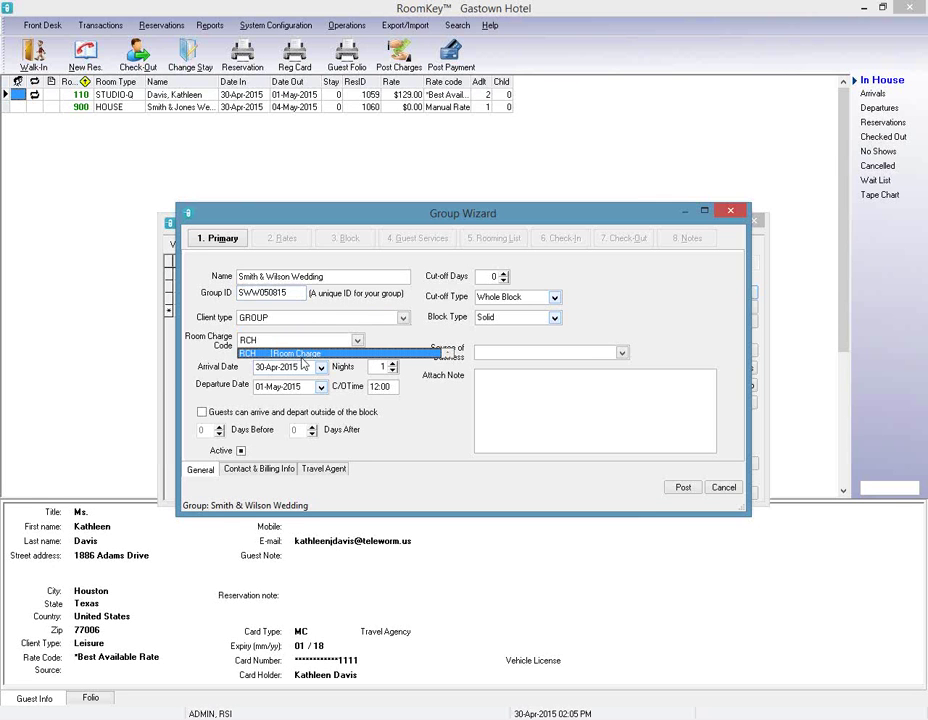
pyautogui.click(352, 372)
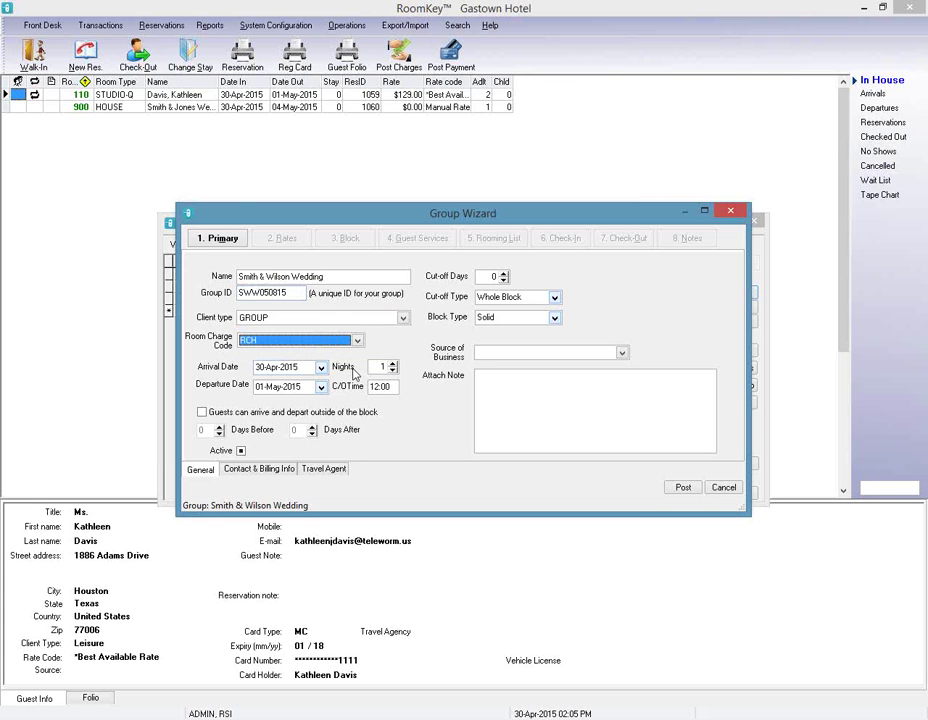
# Set arrival to 08-May-2015 for 2 nights, departing 10-May-2015.
pyautogui.click(321, 368)
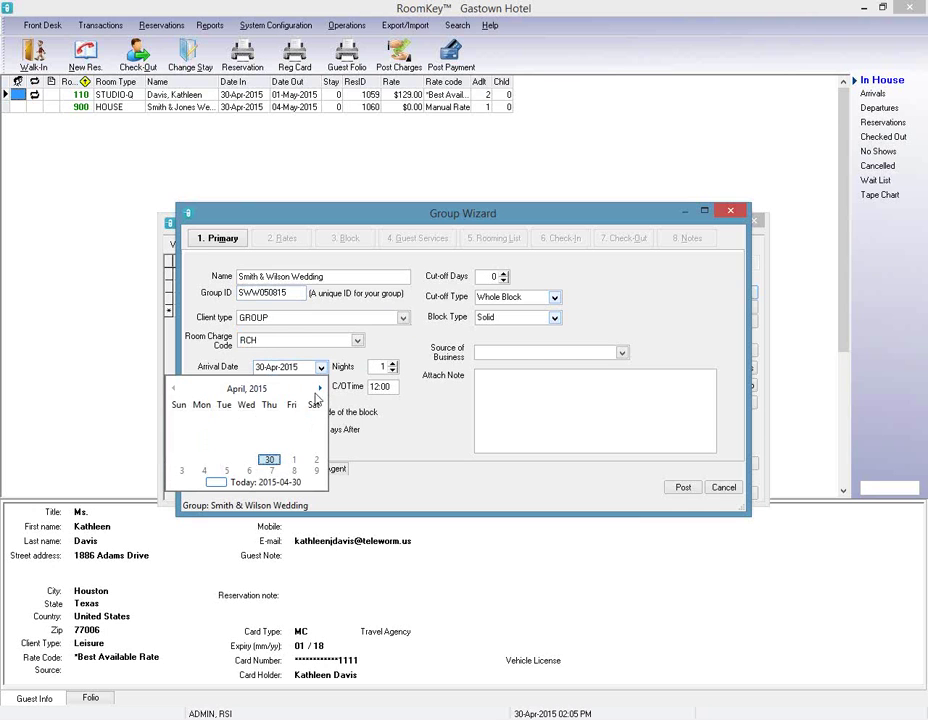
pyautogui.click(320, 389)
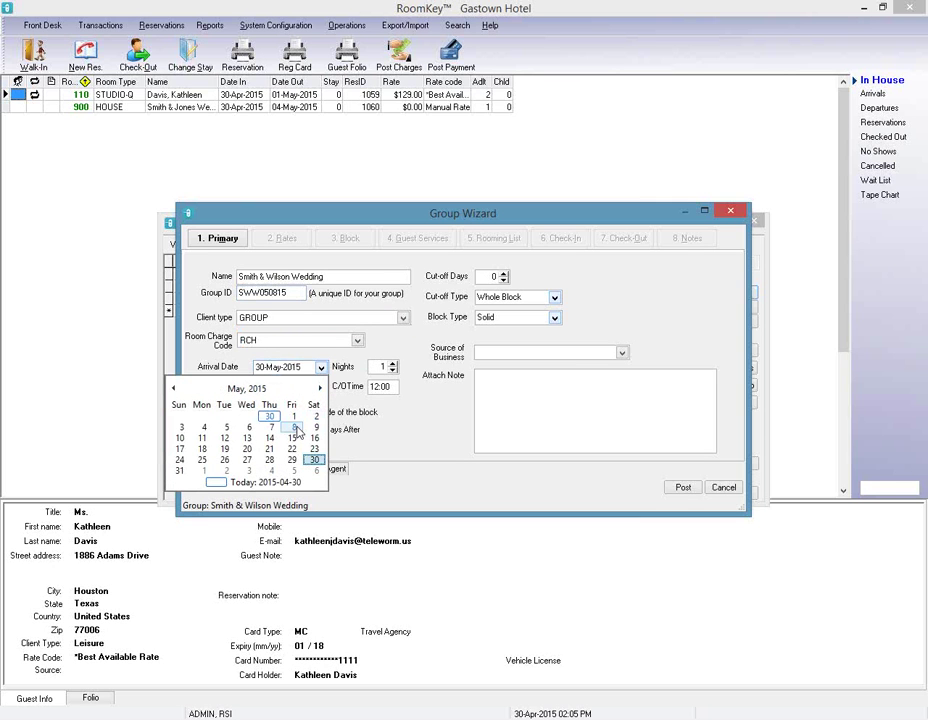
pyautogui.click(295, 428)
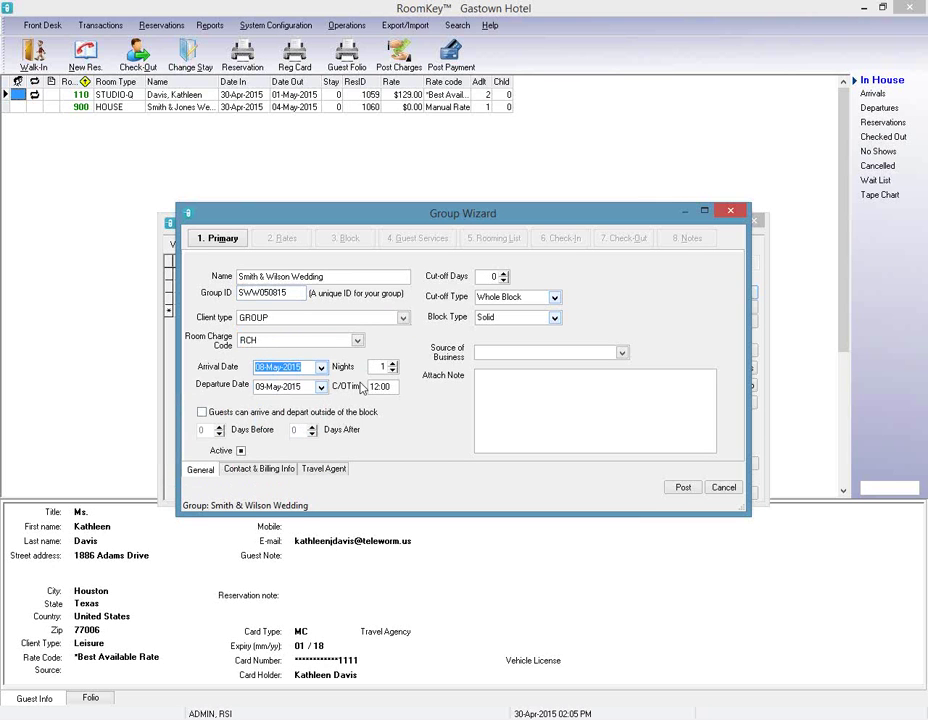
pyautogui.click(392, 366)
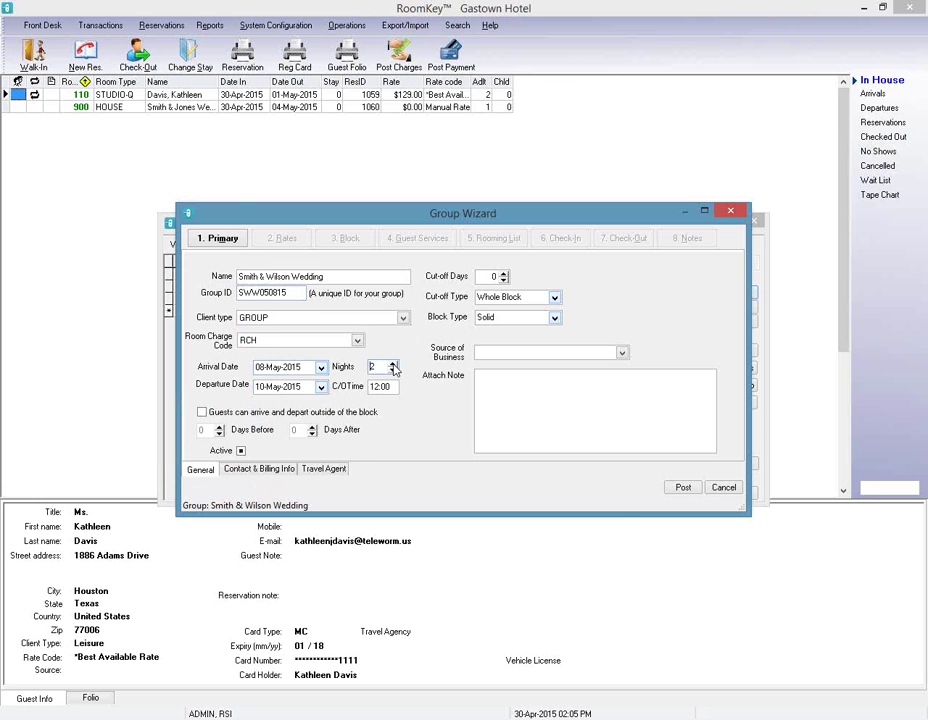
pyautogui.click(321, 387)
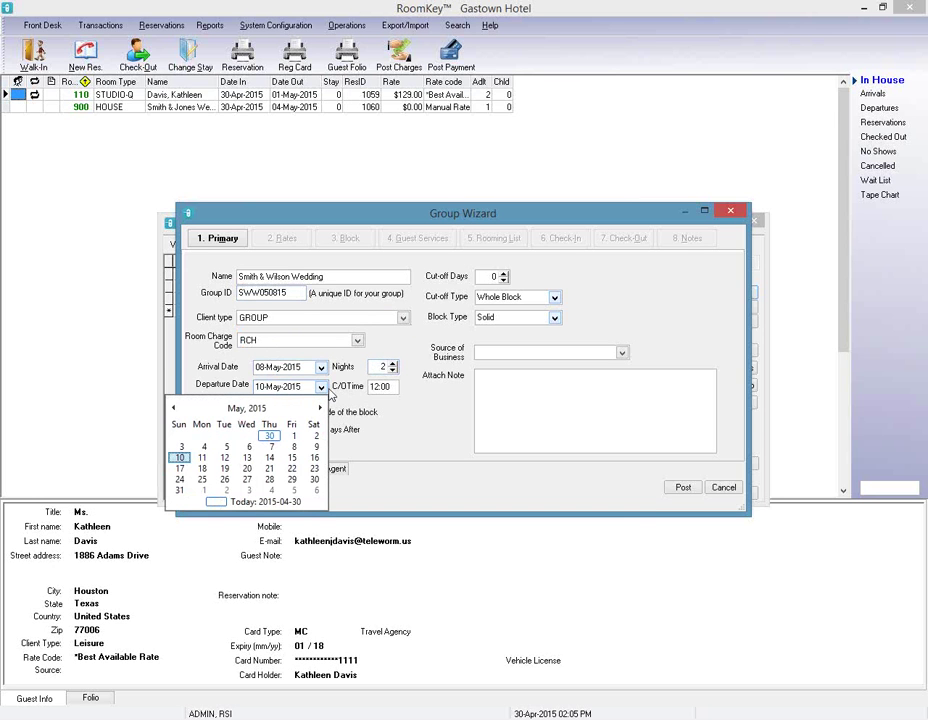
pyautogui.click(344, 390)
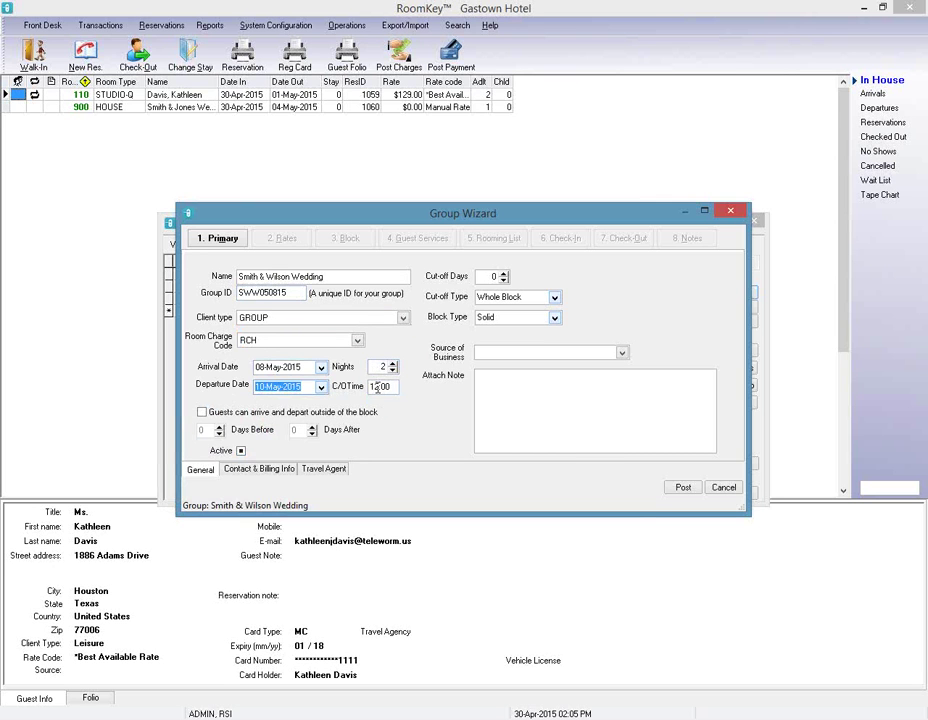
# Change check-out time to 13:00 and allow arrival 1 day before and departure 1 day after the block.
pyautogui.click(377, 387)
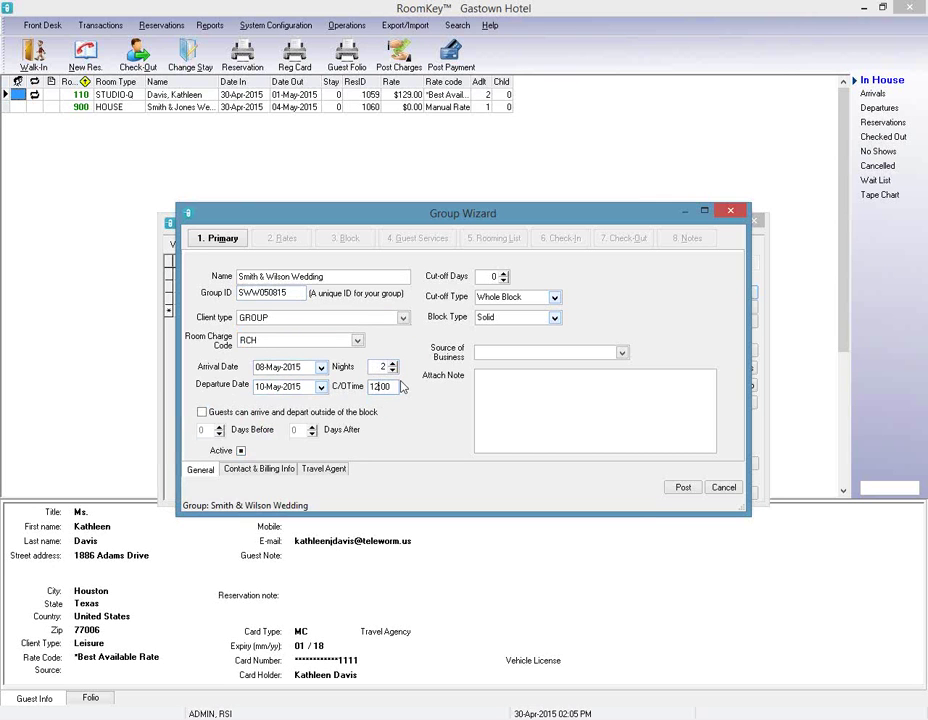
pyautogui.press('BackSpace')
pyautogui.write('3')
pyautogui.click(202, 413)
pyautogui.click(219, 426)
pyautogui.click(312, 427)
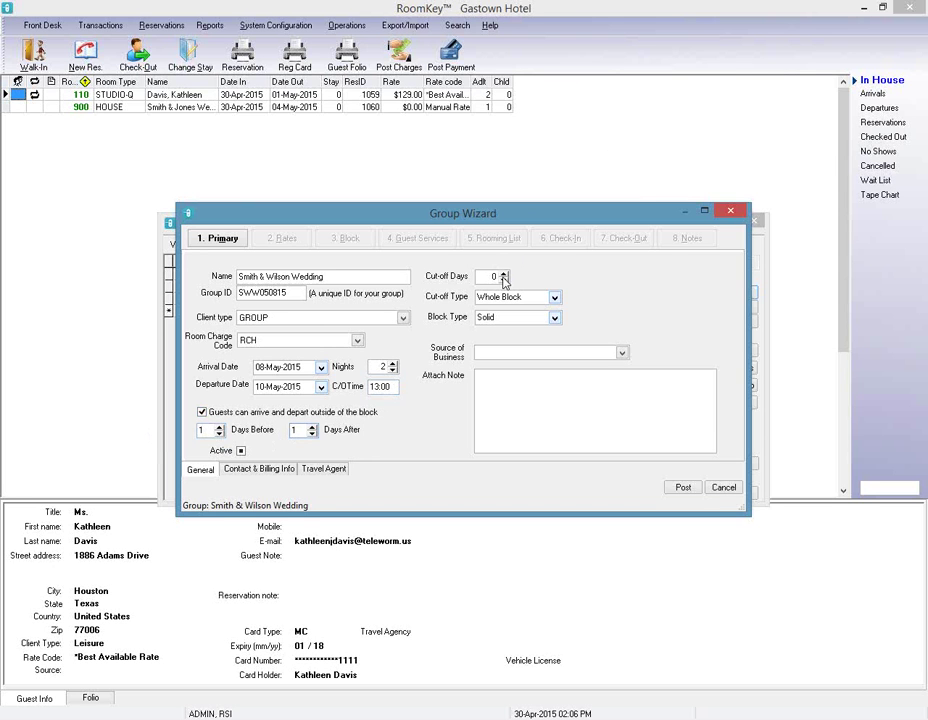
# Set cut-off days to 7 with cut-off type Whole Block.
pyautogui.doubleClick(493, 276)
pyautogui.write('7')
pyautogui.click(554, 297)
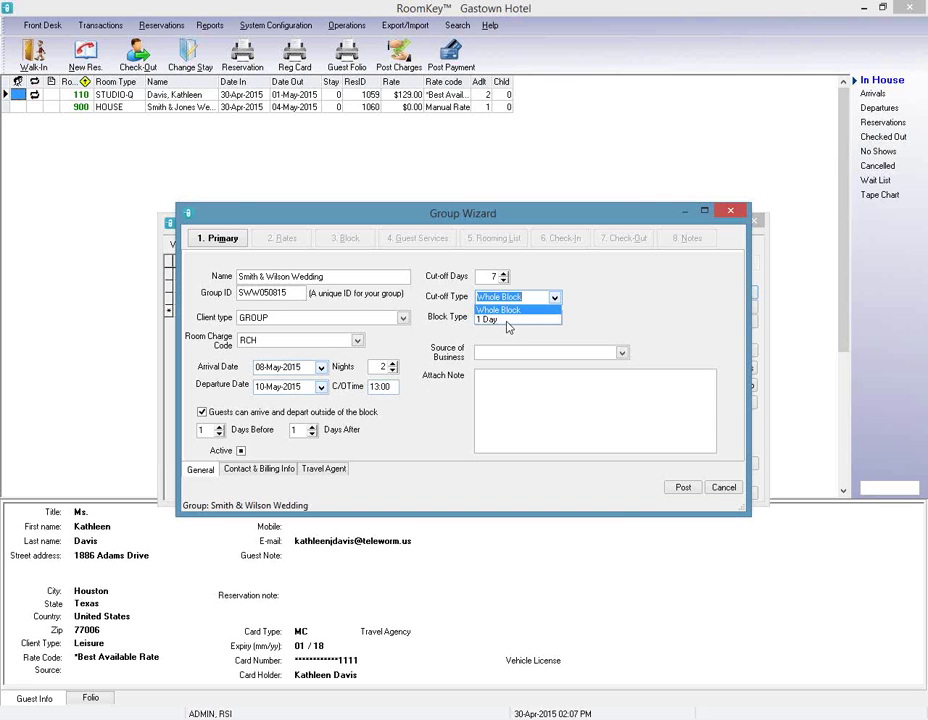
pyautogui.click(540, 311)
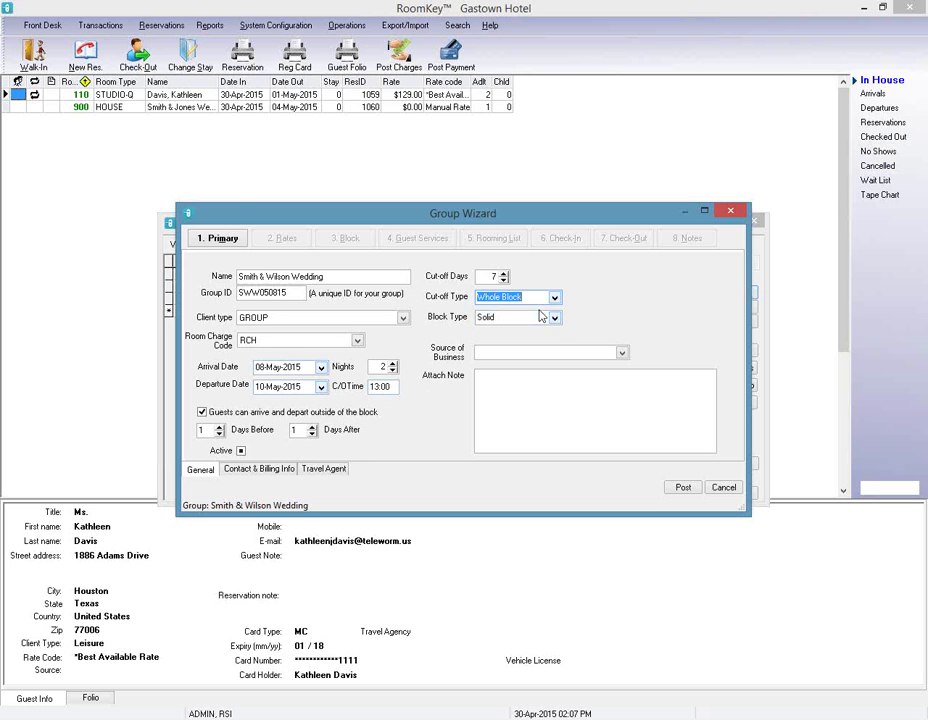
pyautogui.click(554, 317)
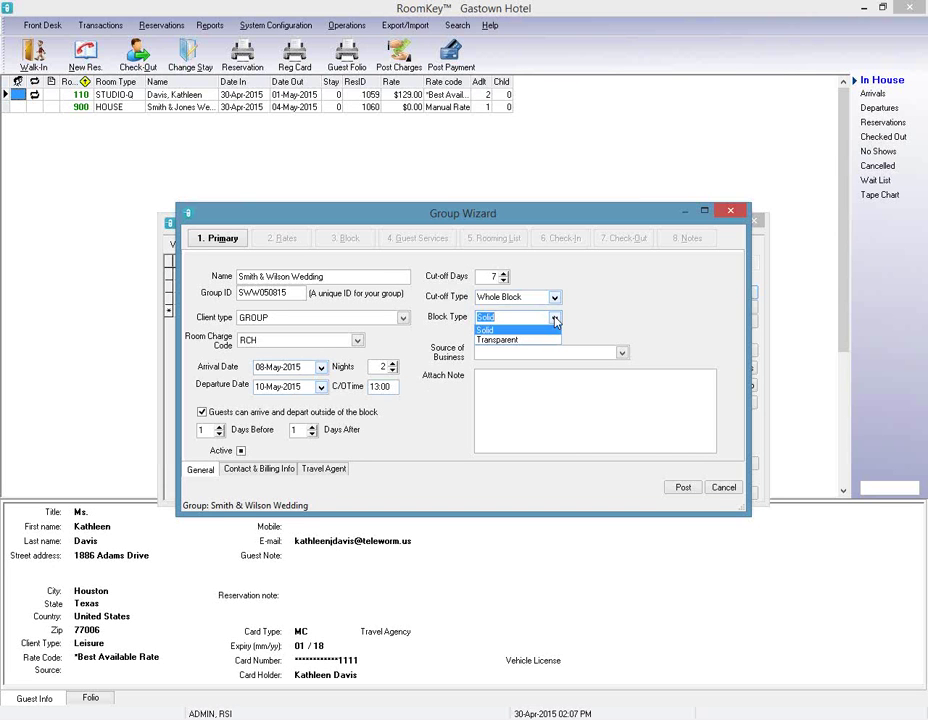
# Keep block type Solid, choose source Discount Group, and add the note 'Guests to pay own charges'.
pyautogui.click(497, 331)
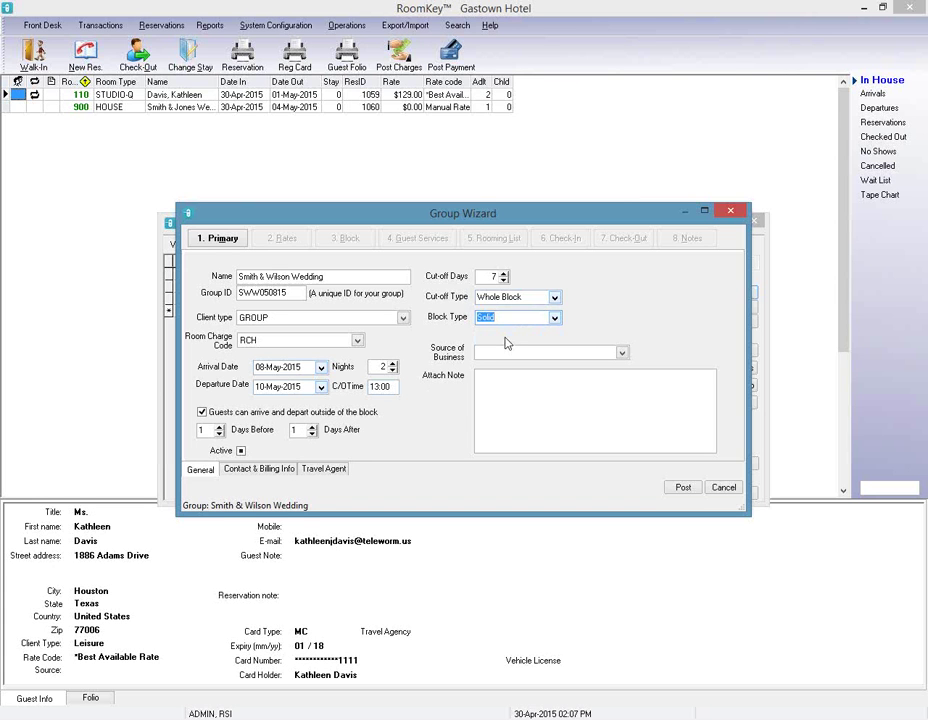
pyautogui.click(620, 355)
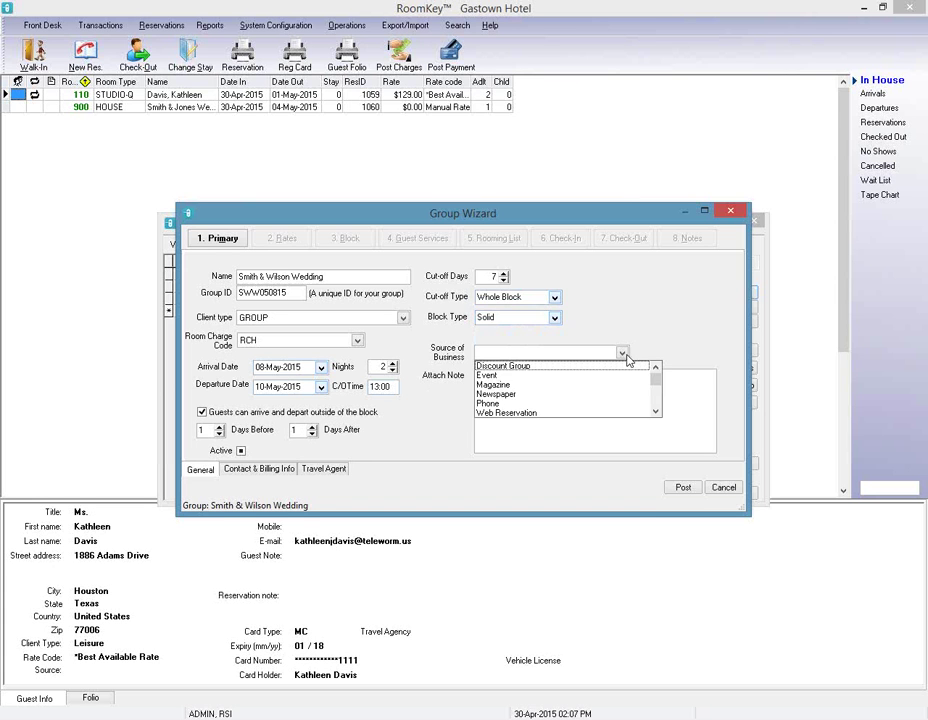
pyautogui.click(545, 368)
pyautogui.click(613, 408)
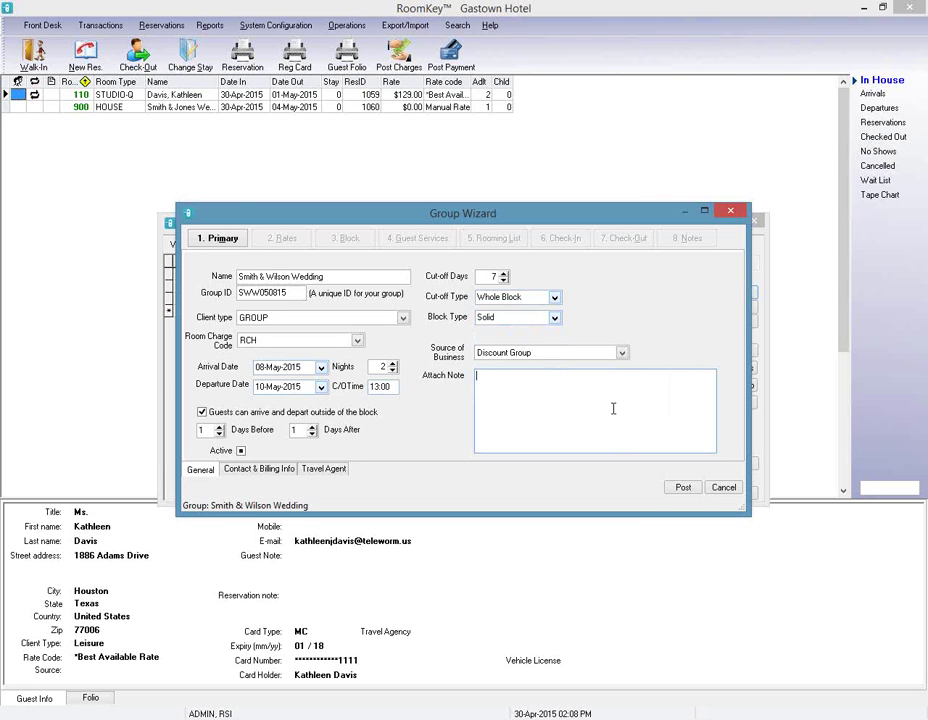
pyautogui.write('Guests to pay own charges')
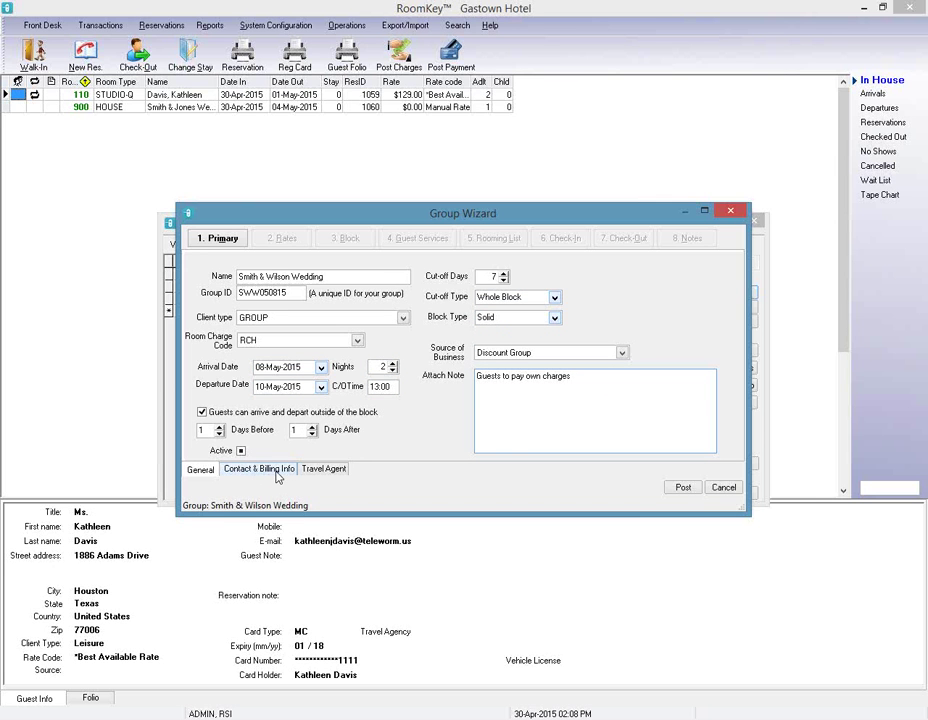
# On the Contact & Billing Info tab, set the folio number to 1.
pyautogui.click(279, 476)
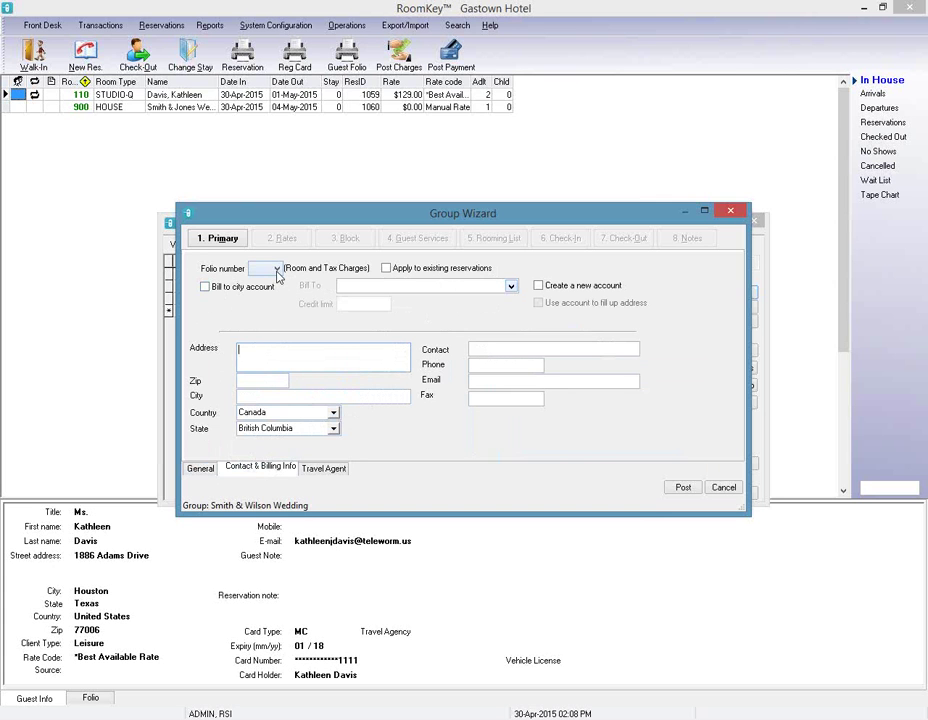
pyautogui.click(277, 270)
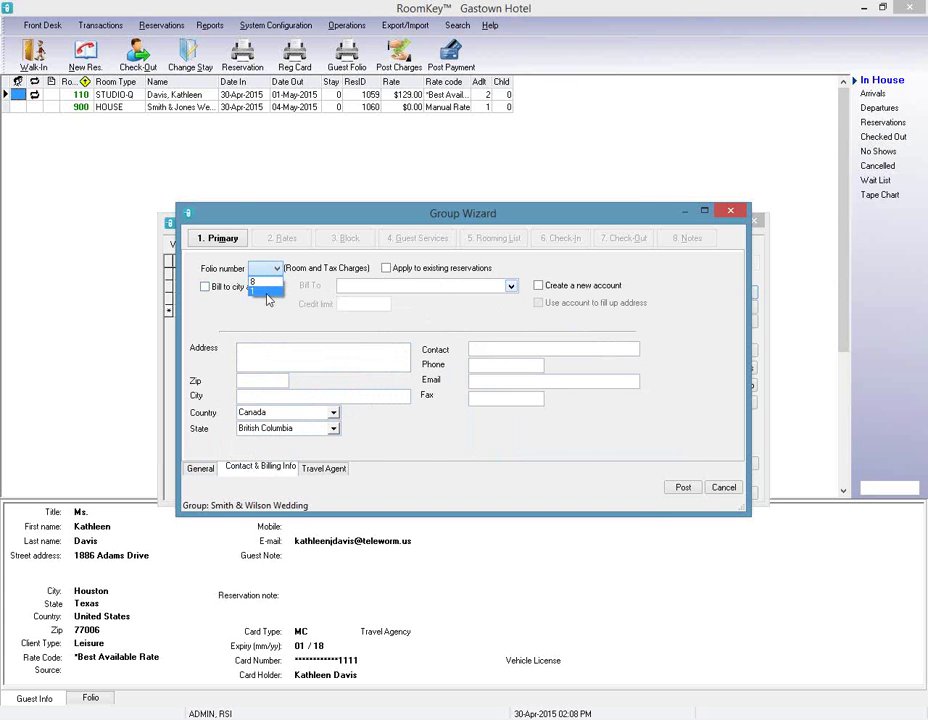
pyautogui.click(268, 291)
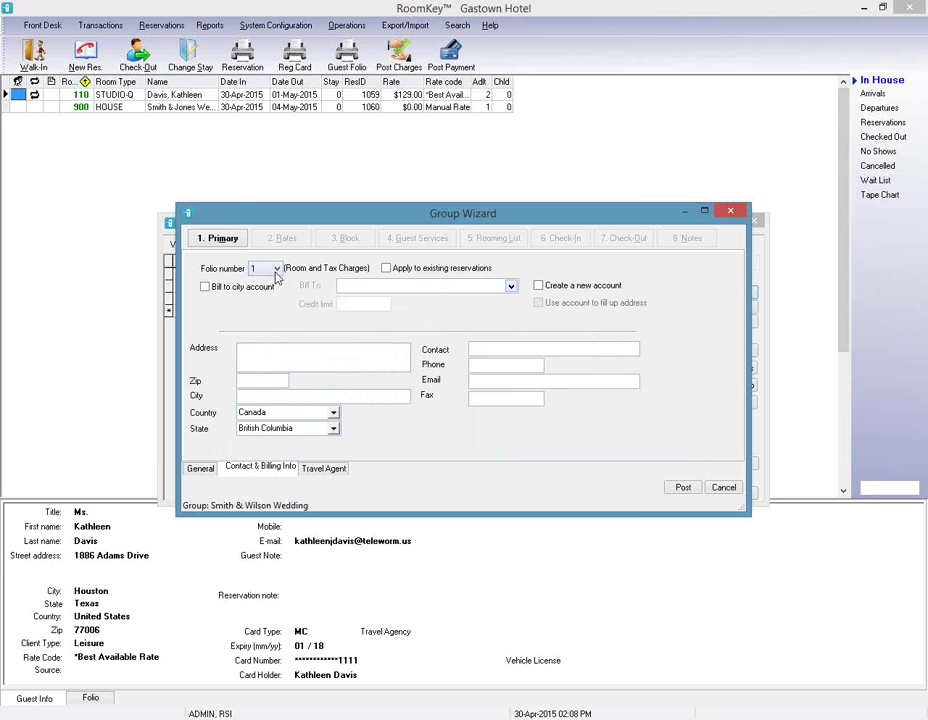
pyautogui.click(277, 270)
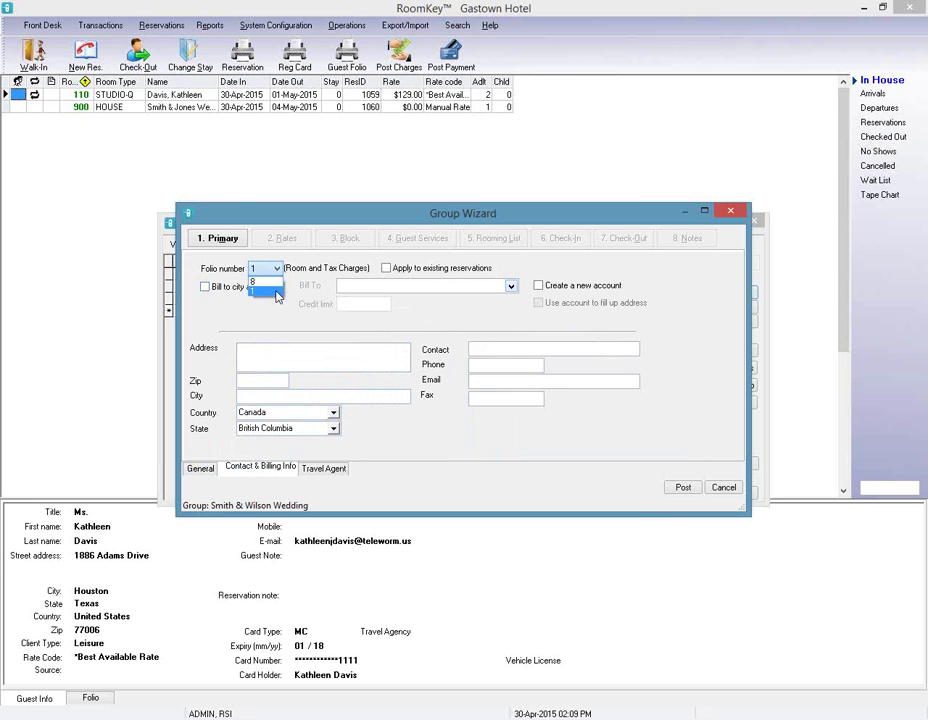
pyautogui.click(277, 296)
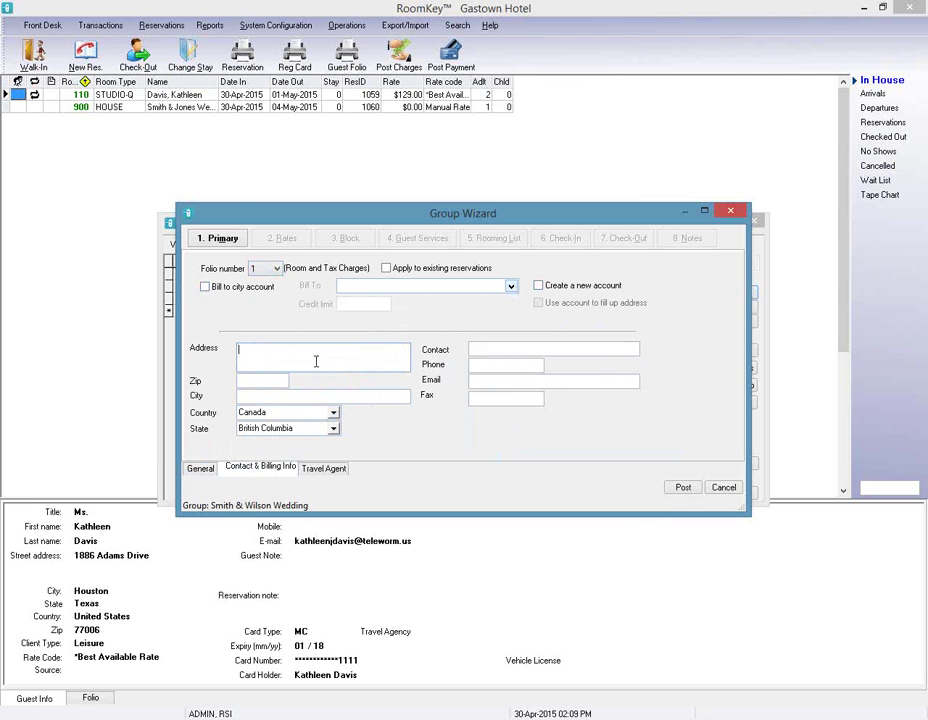
# Enter the billing street address and zip code so city and state fill in.
pyautogui.press('Tab')
pyautogui.write('92501')
pyautogui.press('Tab')
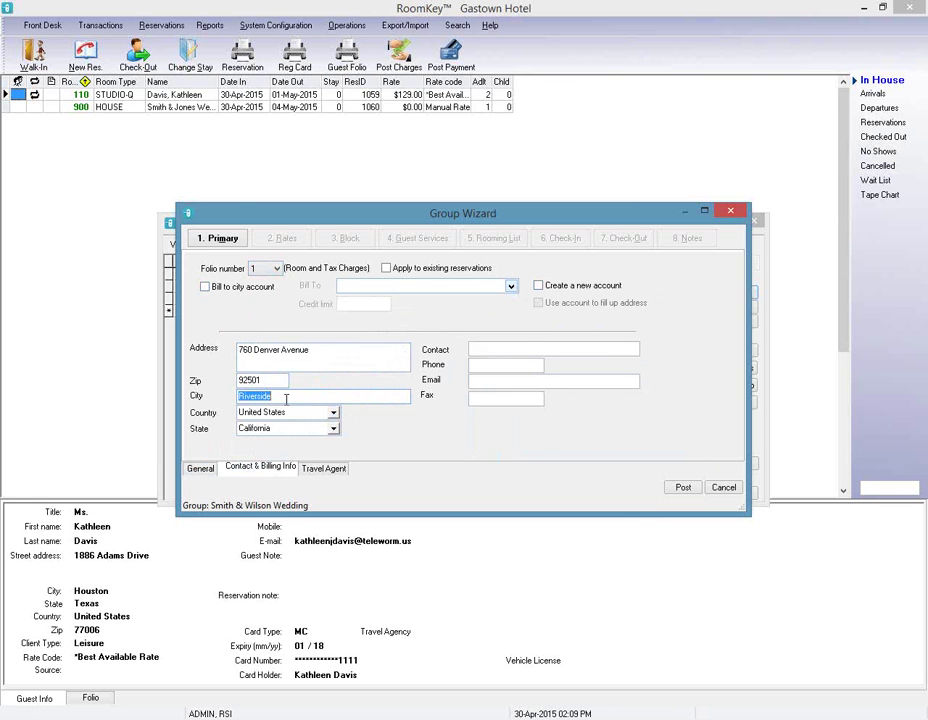
# Fill in the contact person's full name, phone number and e-mail address.
pyautogui.click(584, 350)
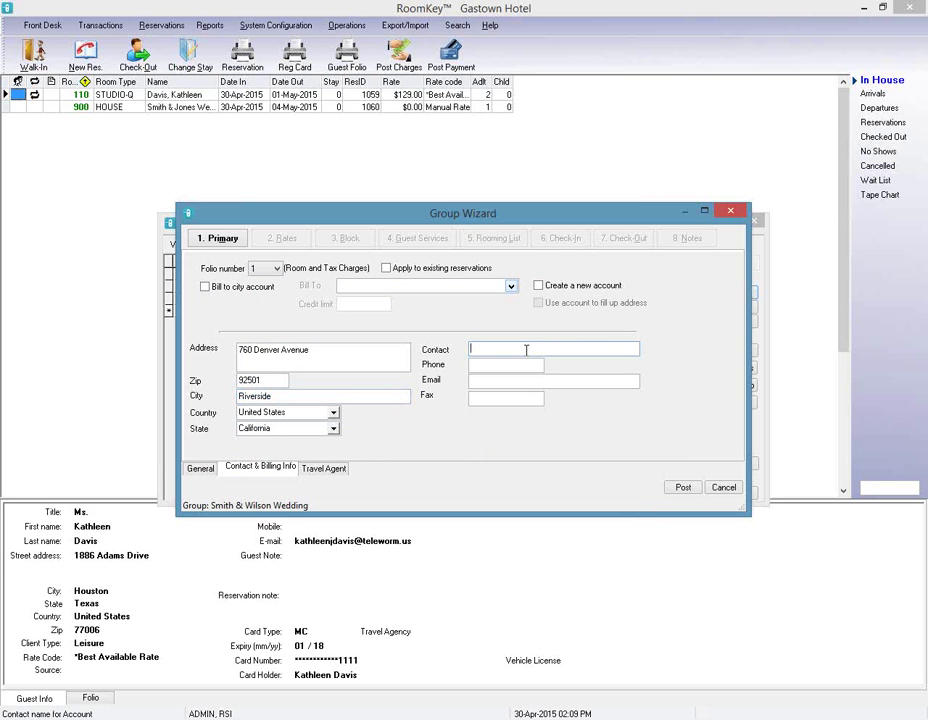
pyautogui.moveTo(538, 350); pyautogui.dragTo(374, 333)
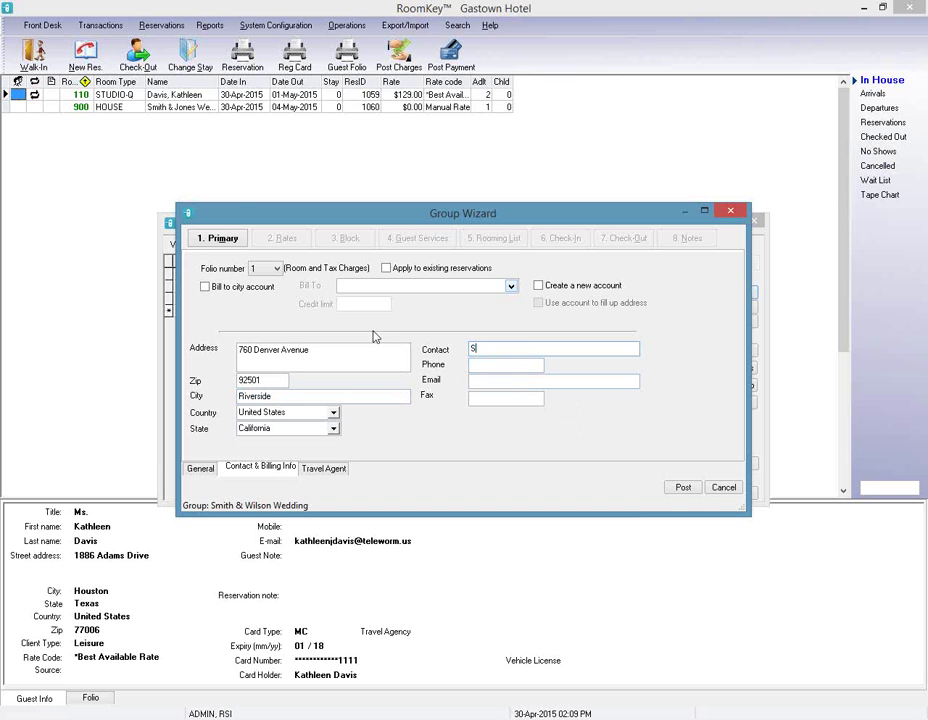
pyautogui.press('Tab')
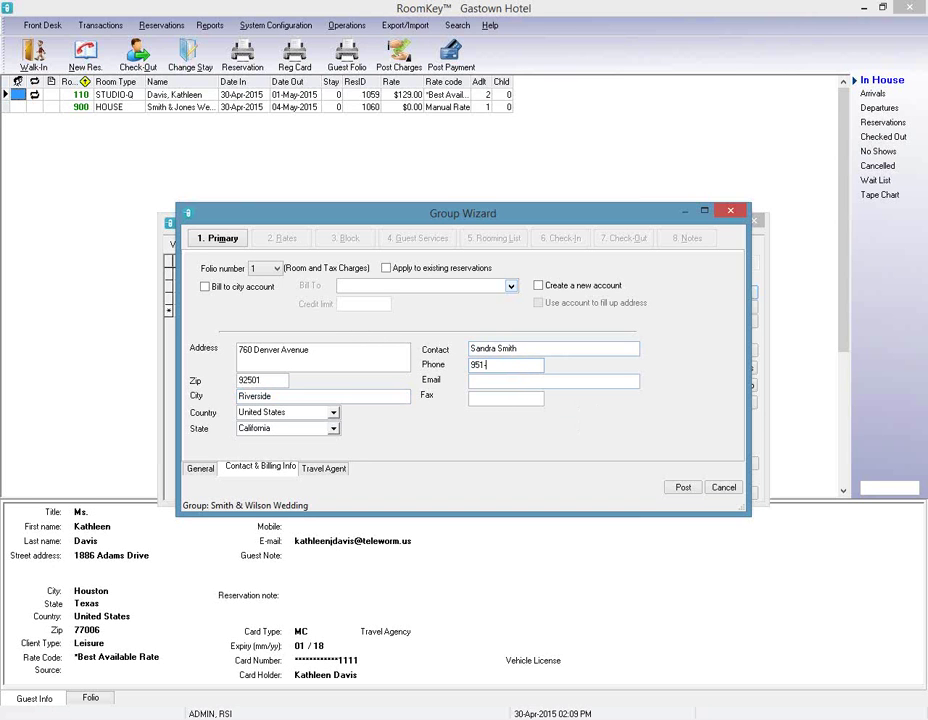
pyautogui.press('Tab')
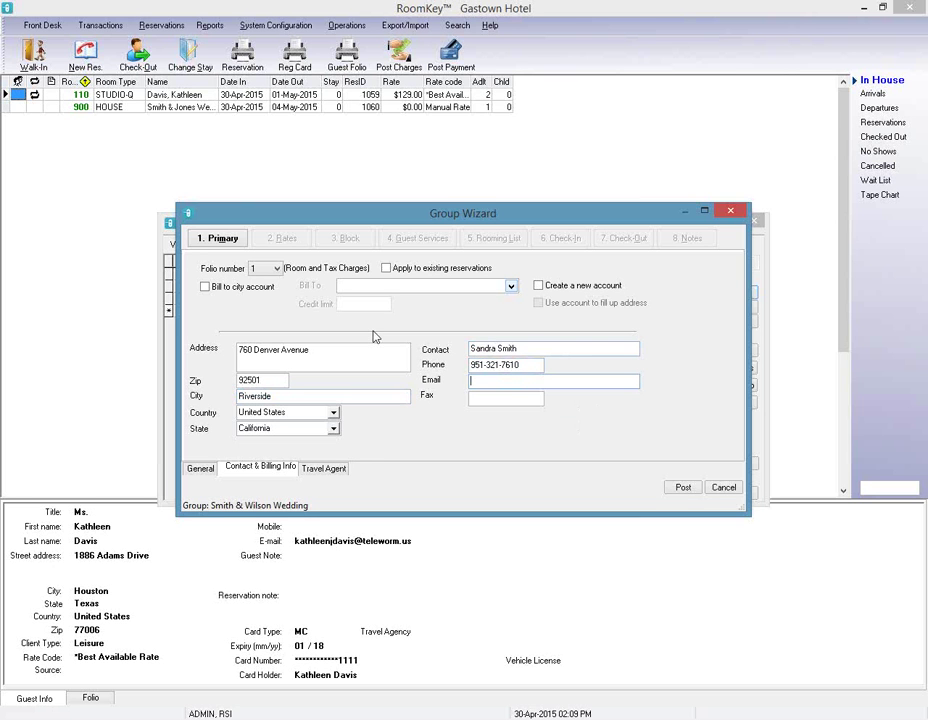
pyautogui.click(476, 400)
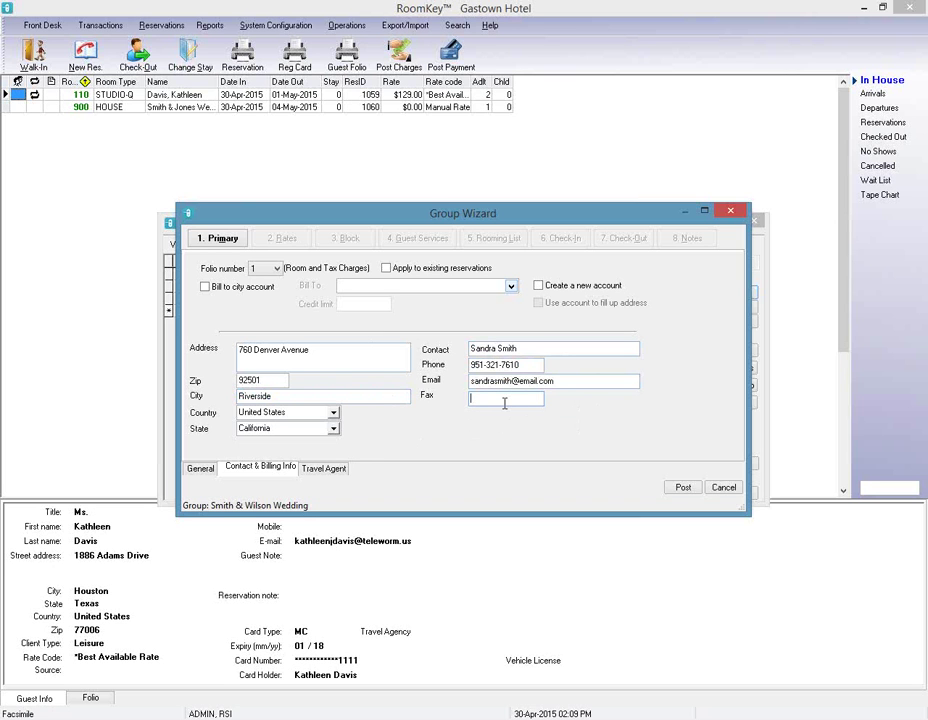
# Search the travel agent list and close it without linking an agent.
pyautogui.click(325, 469)
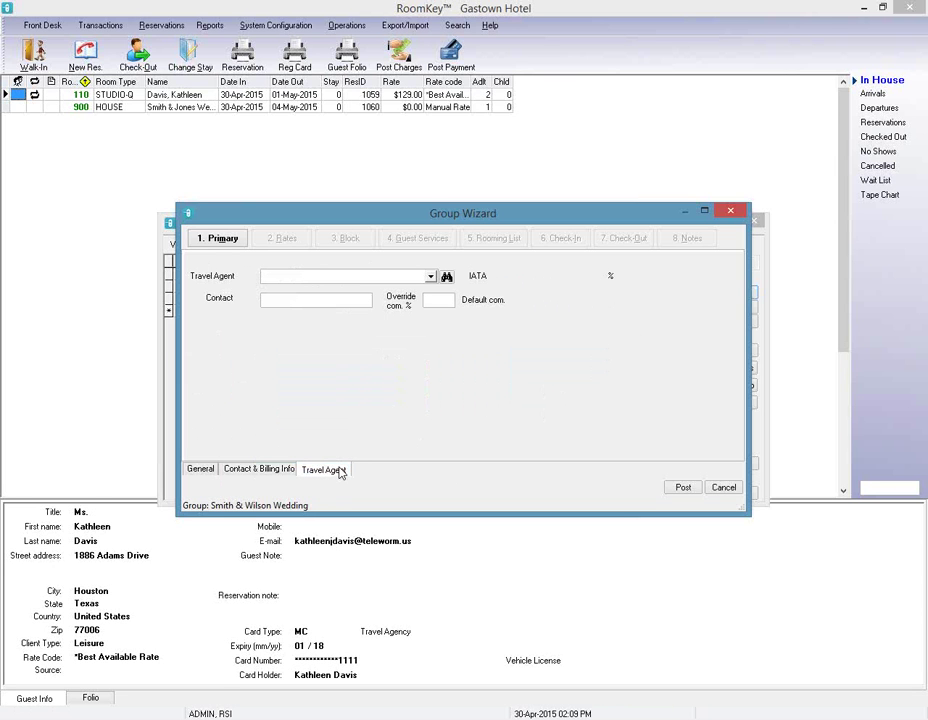
pyautogui.click(447, 277)
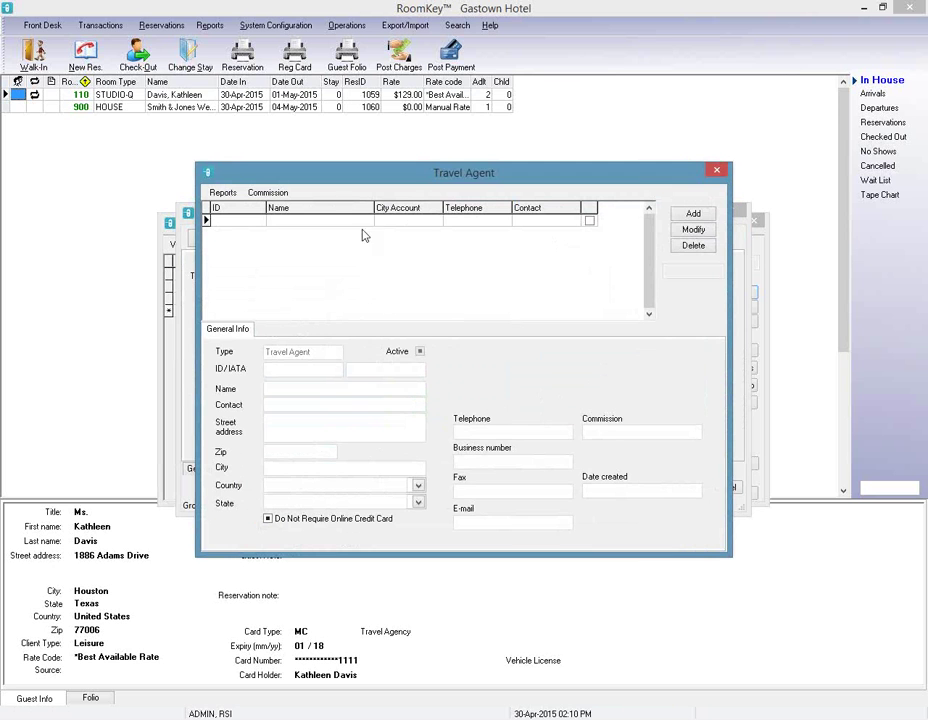
pyautogui.click(693, 217)
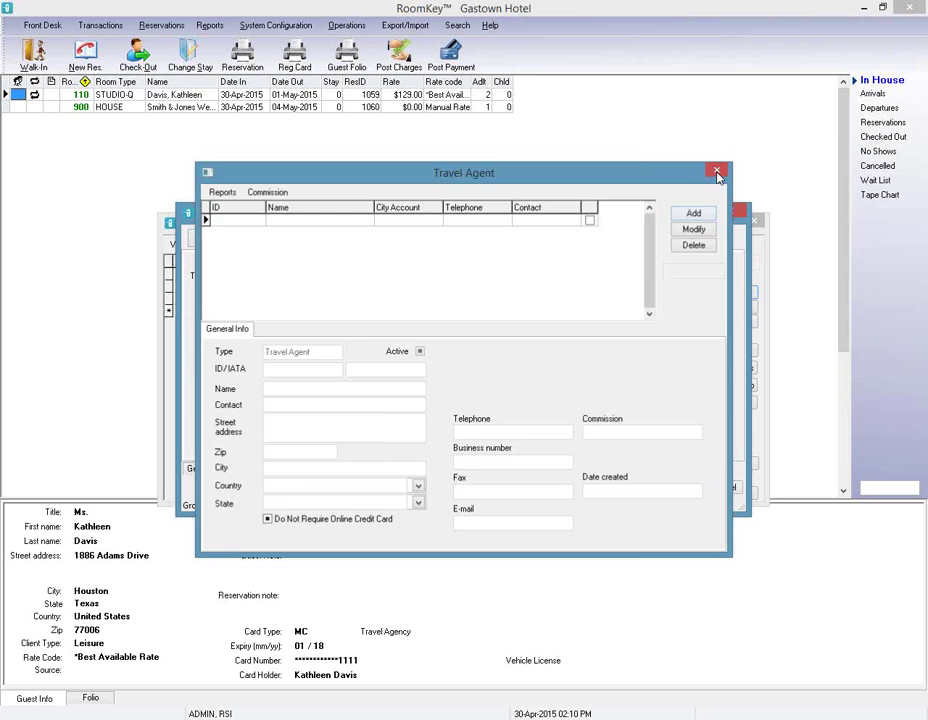
pyautogui.click(717, 174)
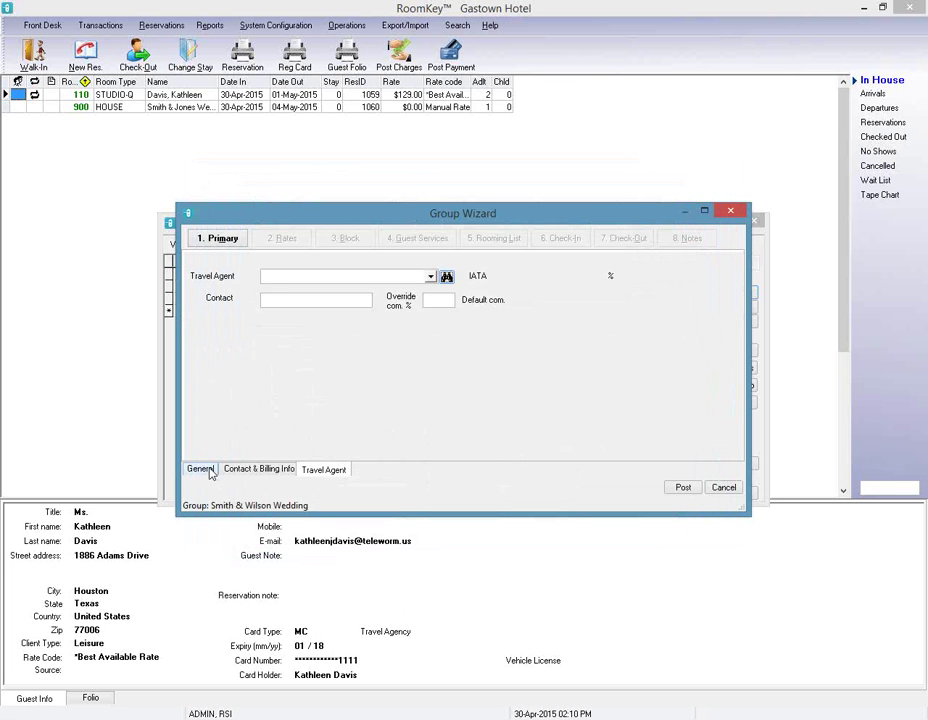
# Return to Contact & Billing Info and post the group.
pyautogui.click(201, 469)
pyautogui.click(243, 470)
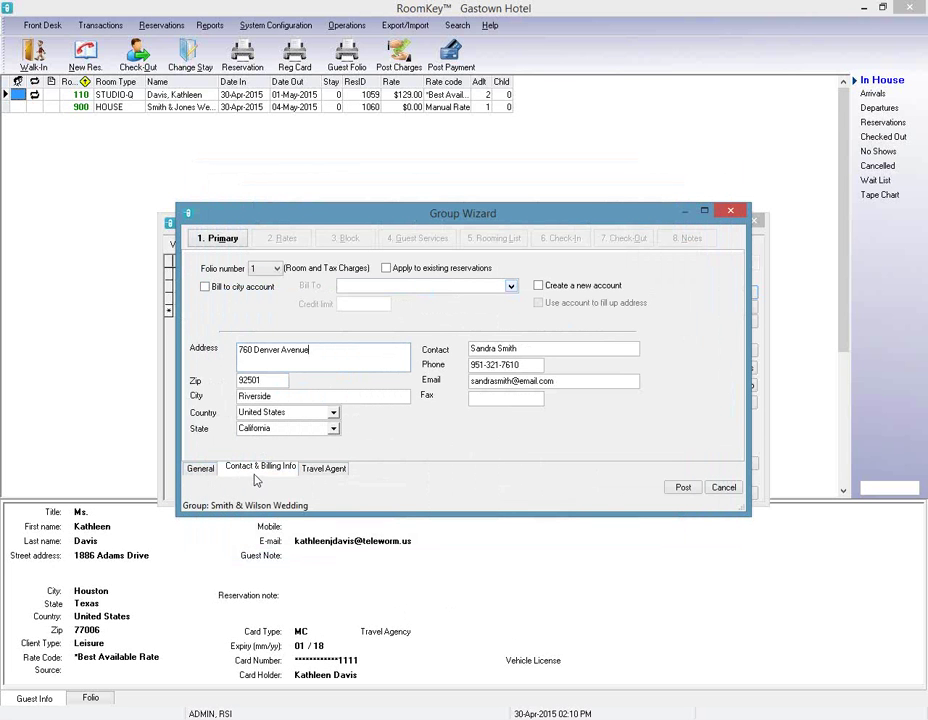
pyautogui.click(684, 488)
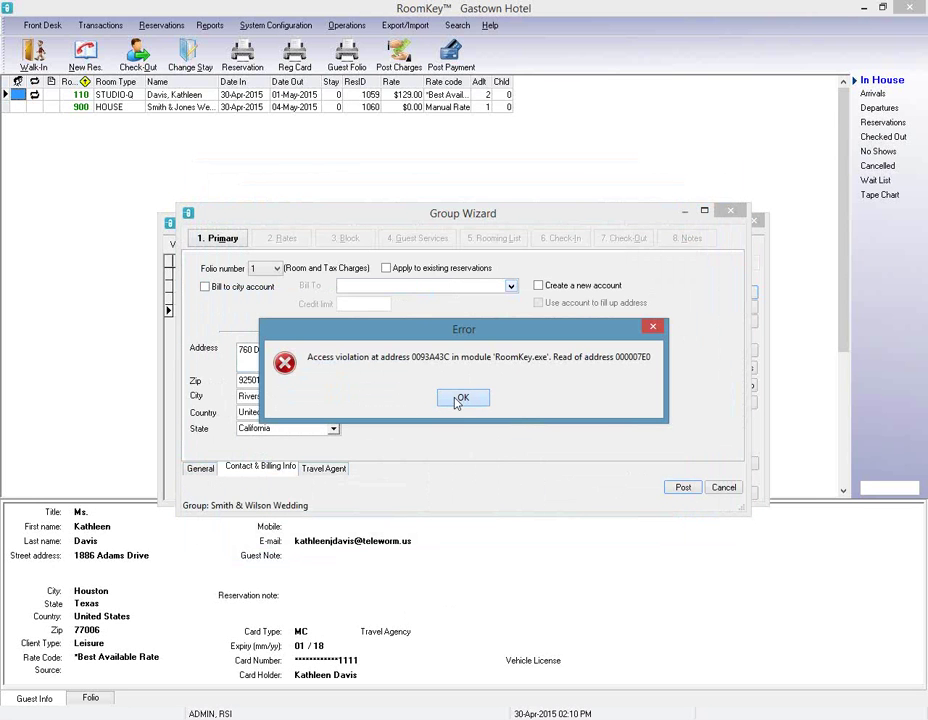
# Dismiss the access violation error, close Group Master, and start a fresh new group.
pyautogui.click(458, 400)
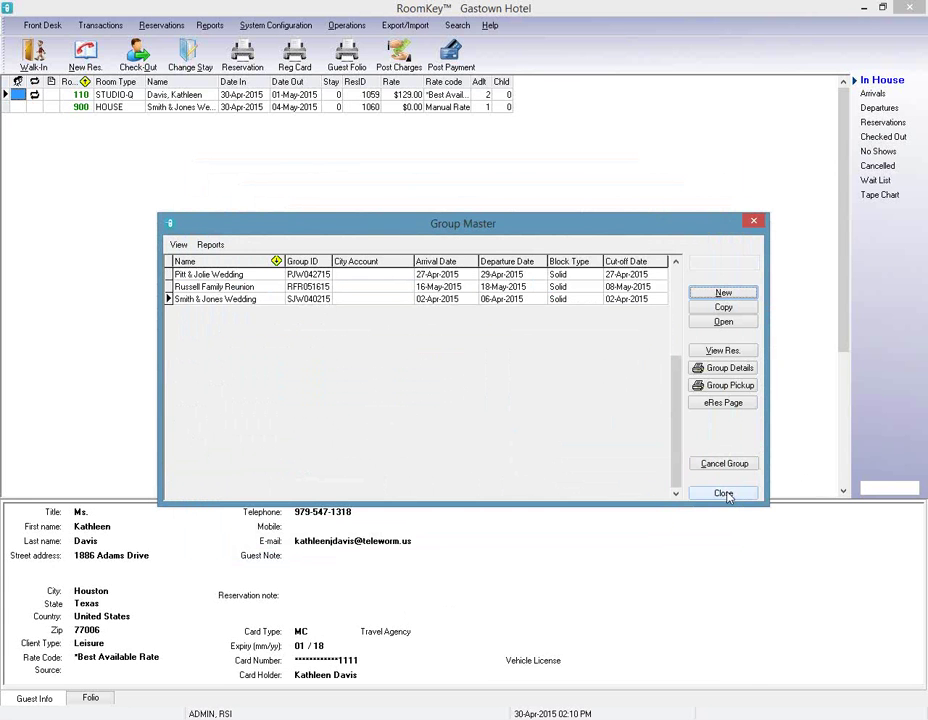
pyautogui.click(723, 493)
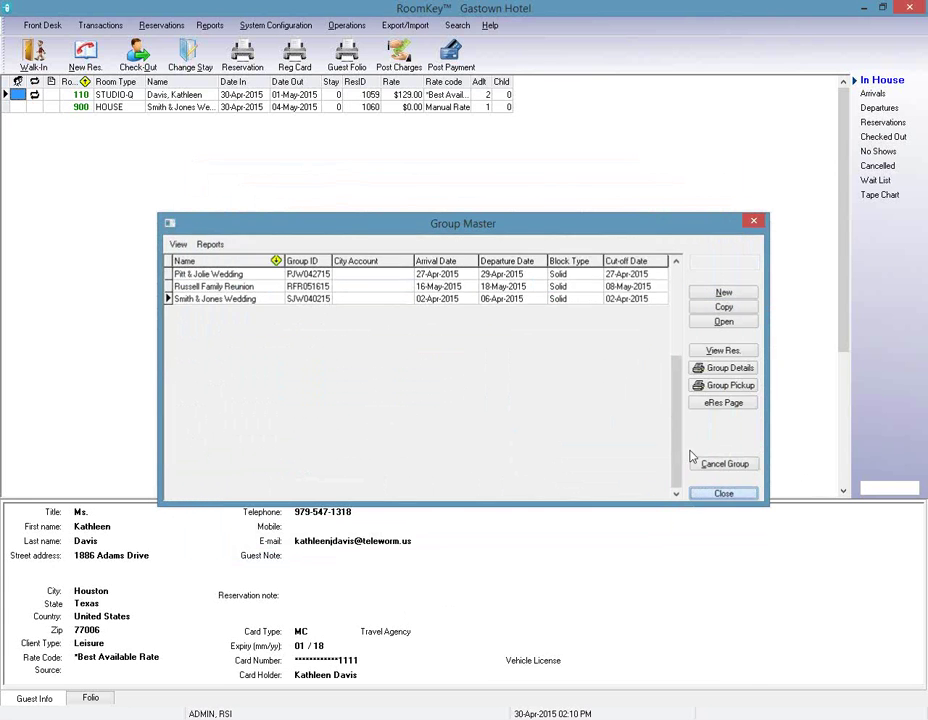
pyautogui.click(346, 25)
pyautogui.click(462, 182)
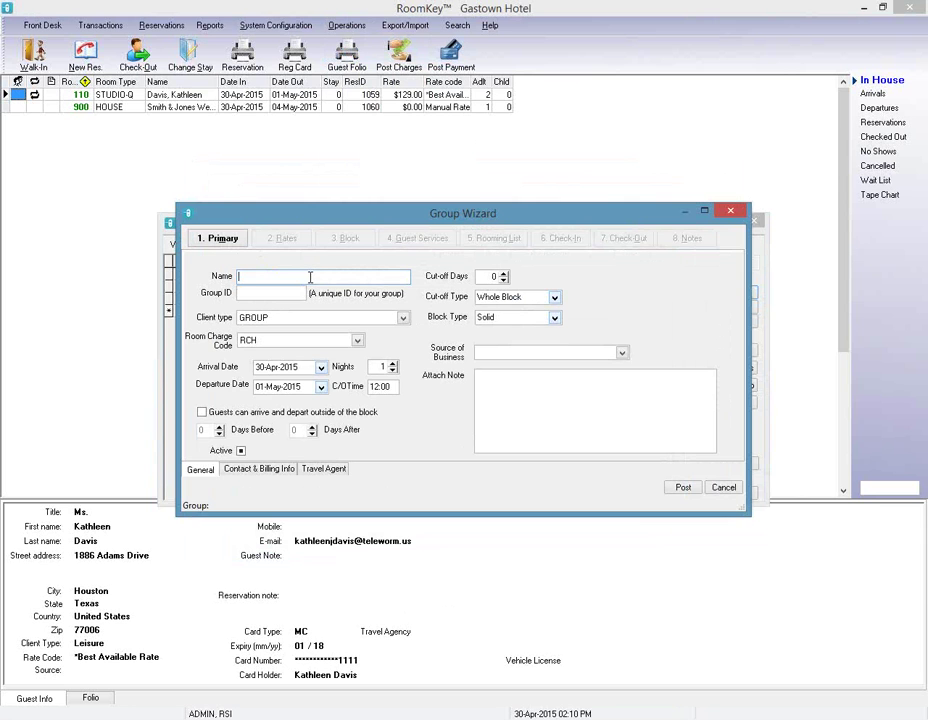
# Enter the group name 'Smith & Wilson Wedding' and group ID SWW0508.
pyautogui.write('Smith & Wilson Wedding')
pyautogui.press('Tab')
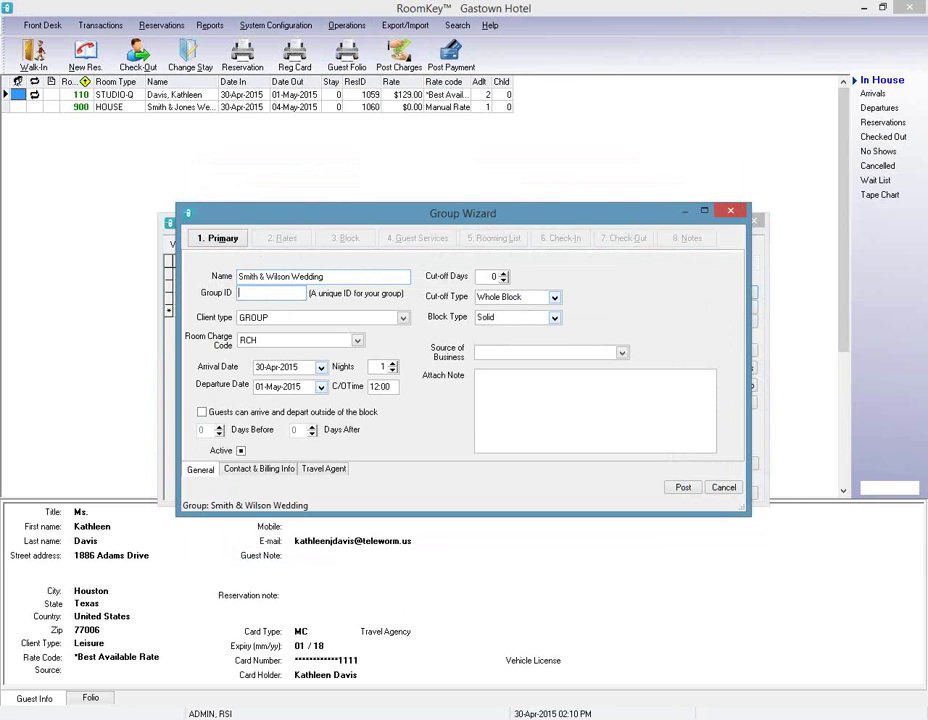
pyautogui.write('SWW050815')
# Set arrival to 08-May-2015 for 2 nights with check-out time 13:00.
pyautogui.click(321, 367)
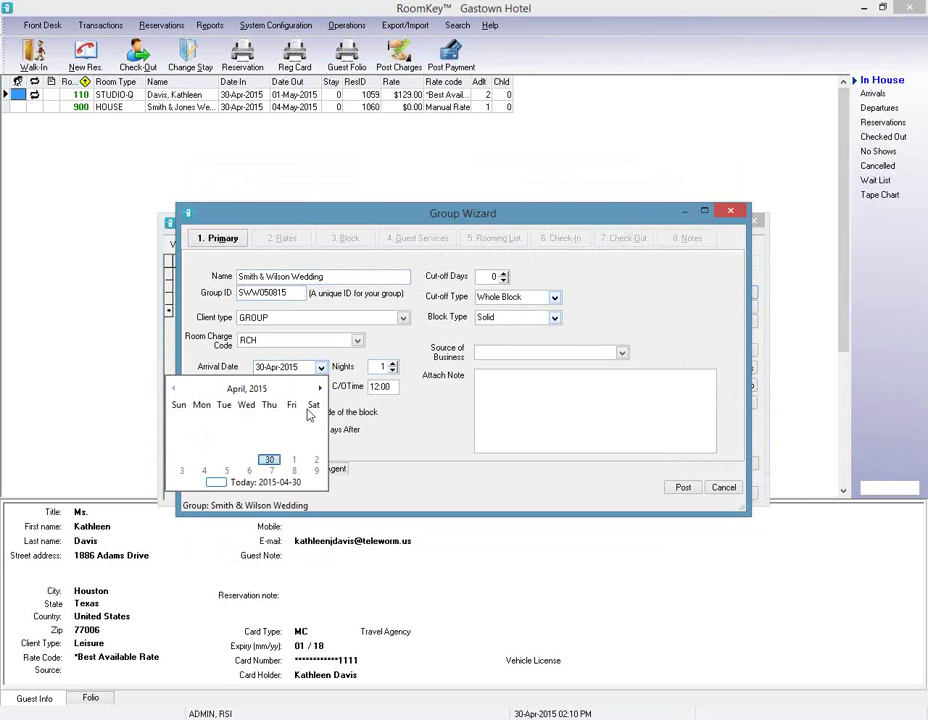
pyautogui.click(320, 388)
pyautogui.click(292, 428)
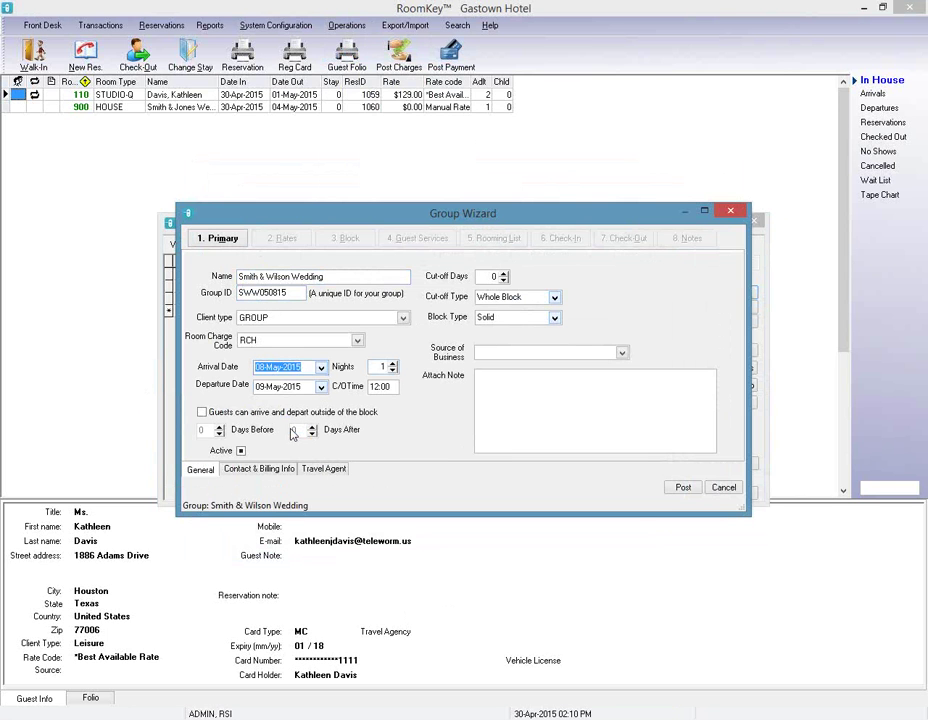
pyautogui.click(393, 364)
pyautogui.click(376, 387)
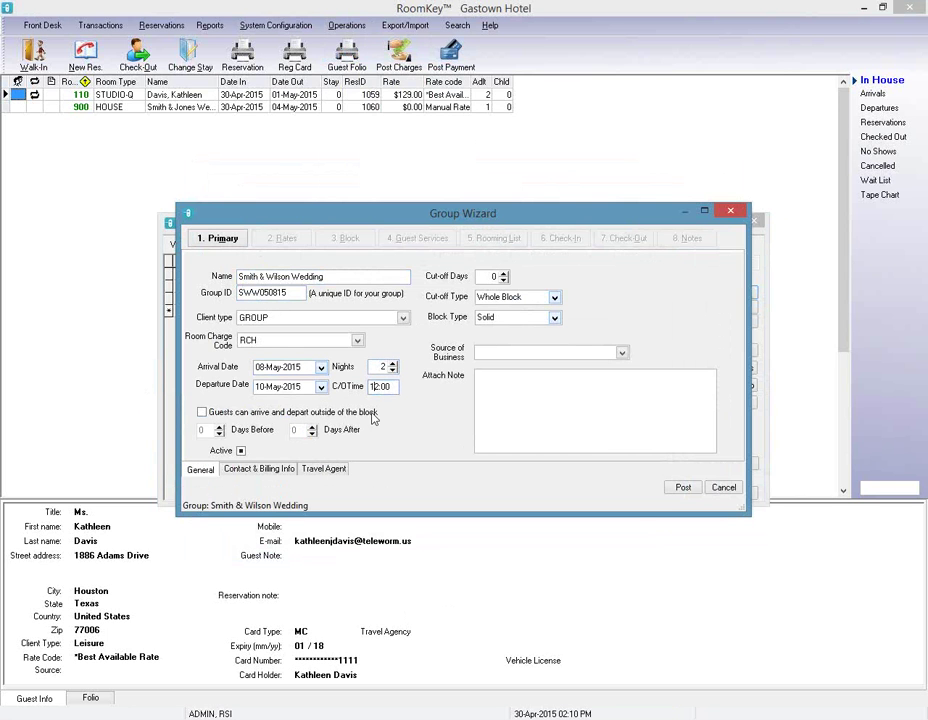
pyautogui.write('3')
# Allow stays 1 day before and after the block and set cut-off days to 7.
pyautogui.click(201, 412)
pyautogui.click(219, 426)
pyautogui.click(312, 426)
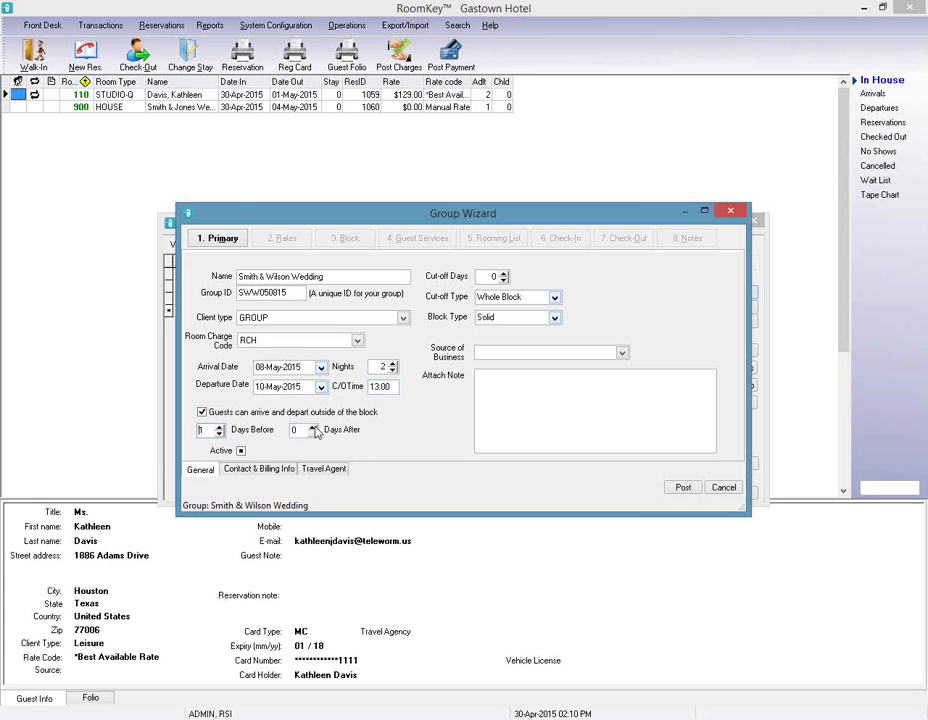
pyautogui.doubleClick(493, 276)
pyautogui.press('BackSpace')
pyautogui.write('7')
# Choose Discount Group as source and add the note 'All charges to be settled by guest'.
pyautogui.click(574, 353)
pyautogui.click(576, 372)
pyautogui.click(600, 376)
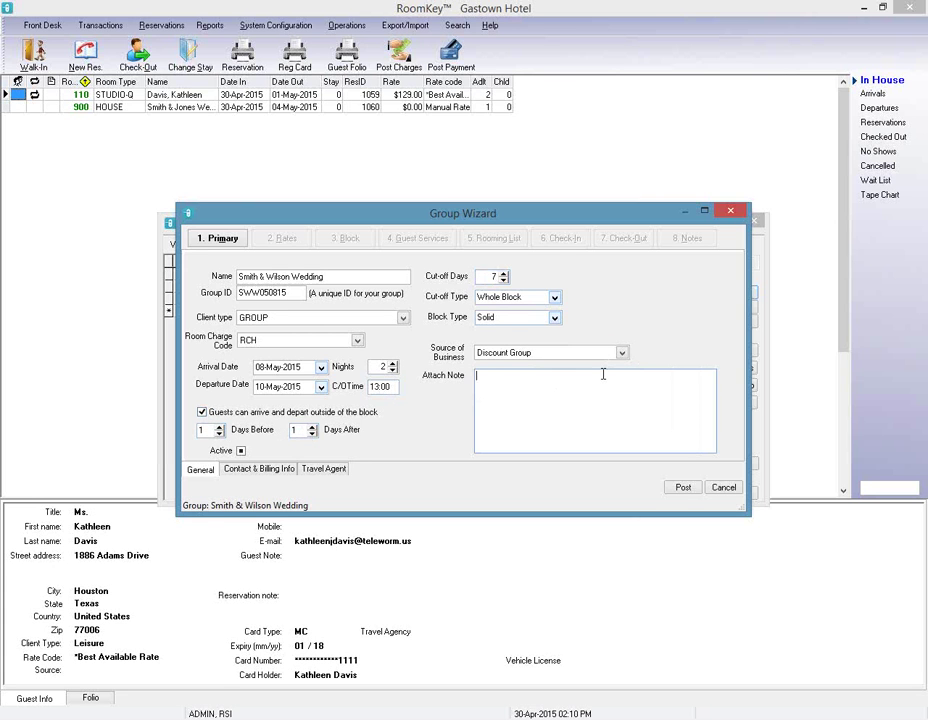
pyautogui.write('All charges to be settled by guest')
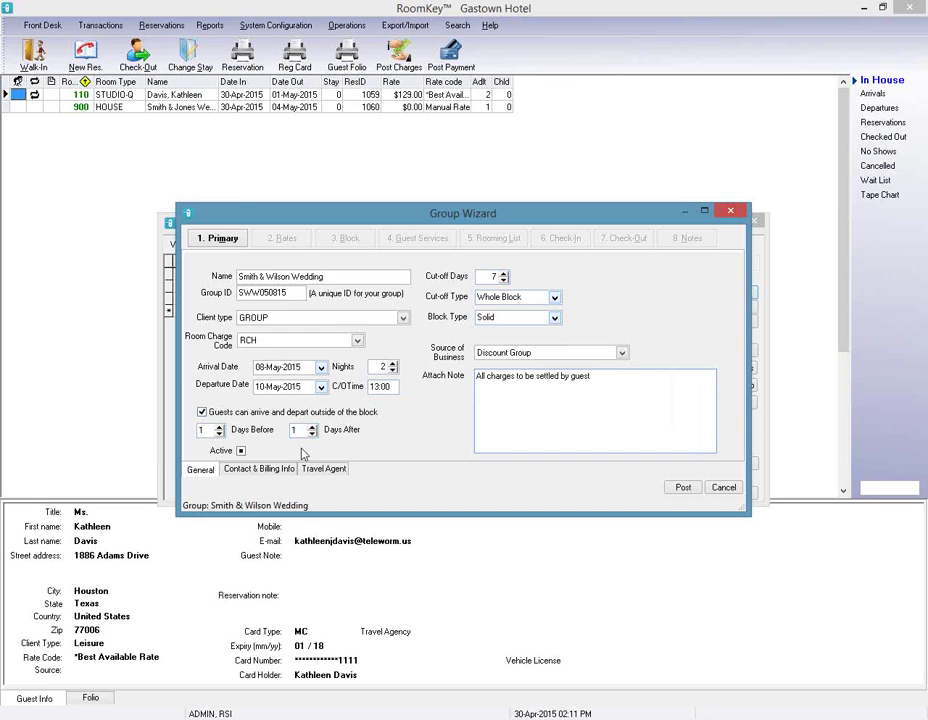
pyautogui.click(259, 468)
# Choose Folio 1 and enter the group's street address and zip code.
pyautogui.click(270, 270)
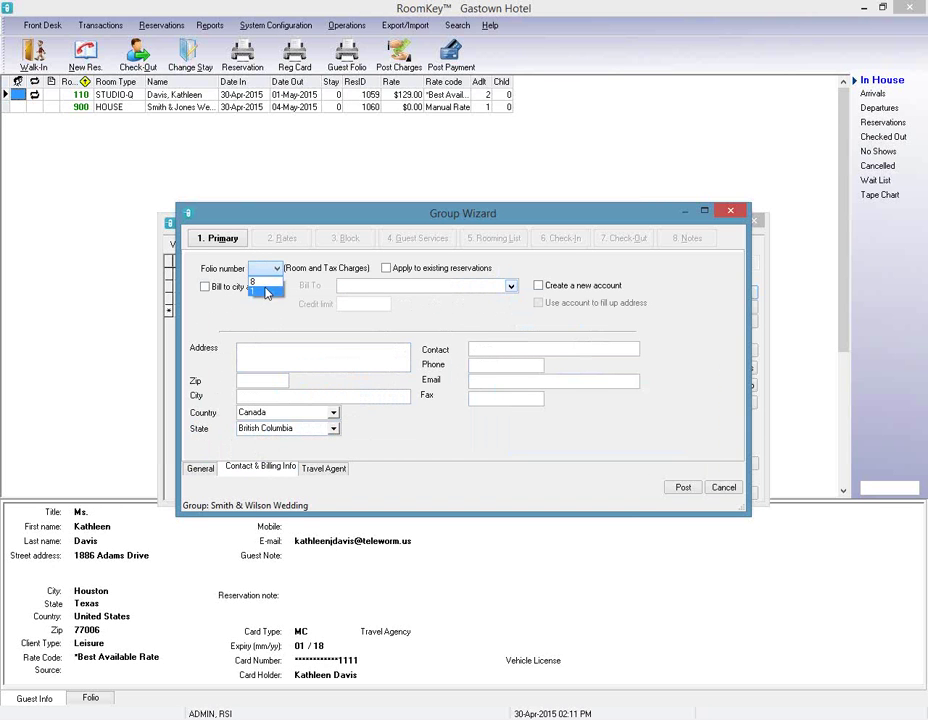
pyautogui.click(262, 284)
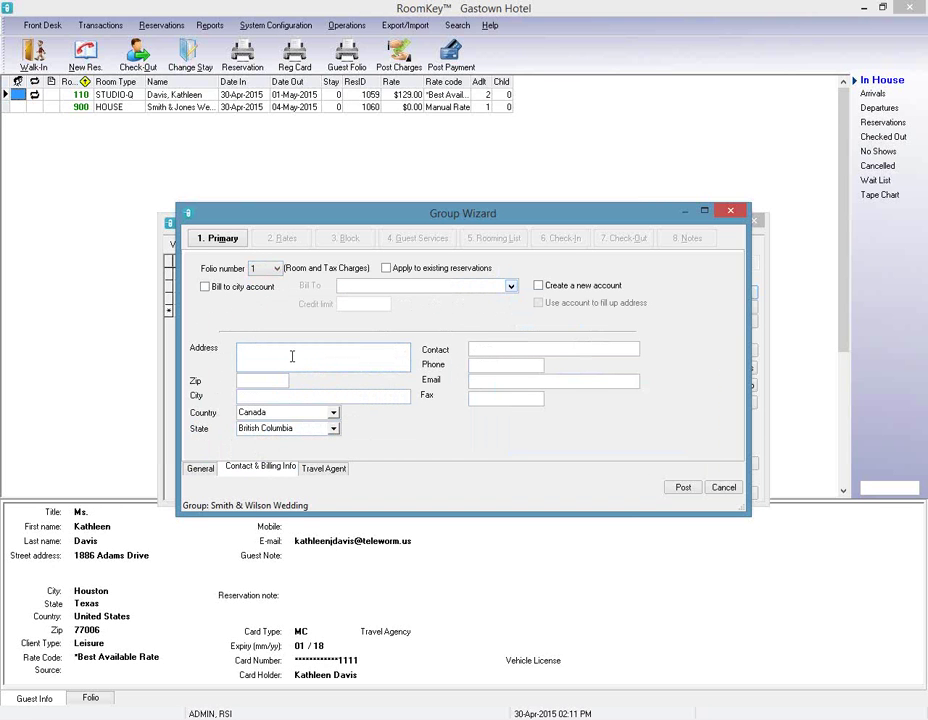
pyautogui.click(292, 356)
pyautogui.press('Tab')
pyautogui.write('95')
pyautogui.write('2501')
pyautogui.press('Tab')
# Fill in the contact's name, phone number and e-mail, then post the details.
pyautogui.click(489, 348)
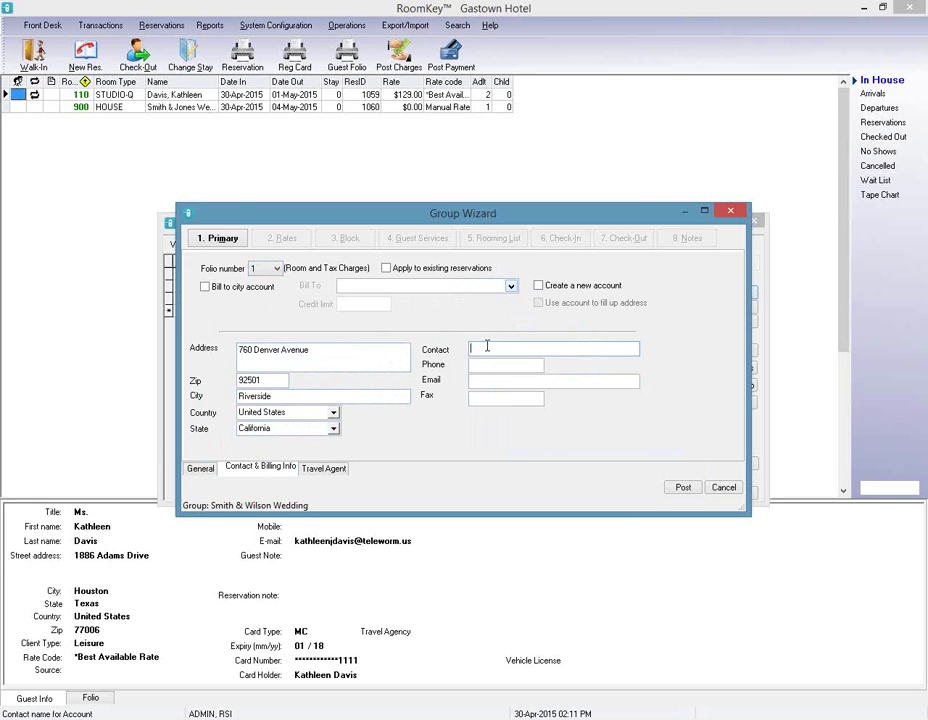
pyautogui.press('Tab')
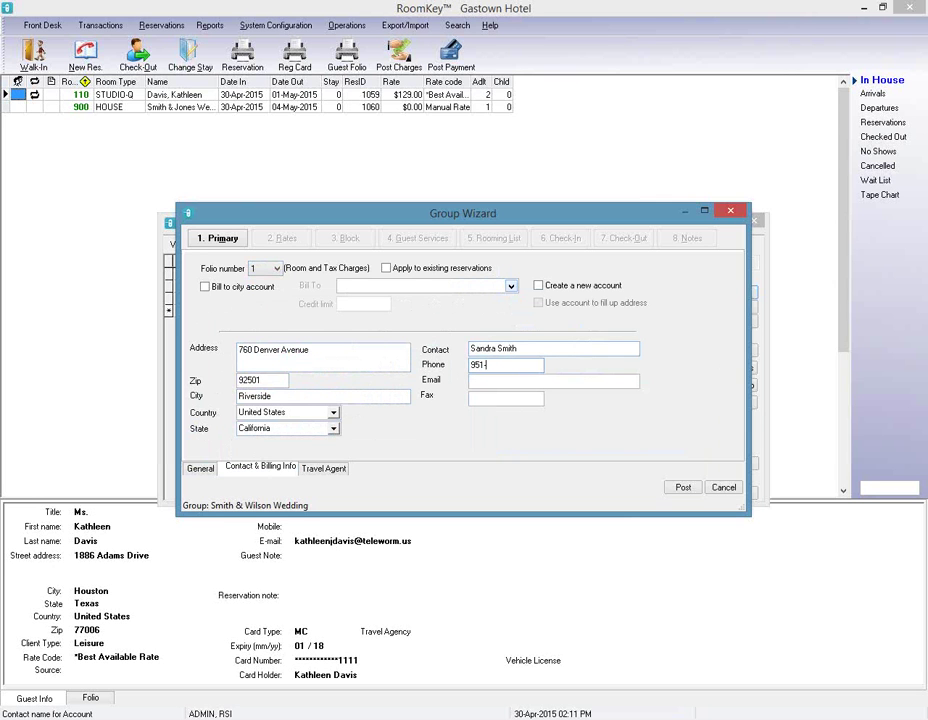
pyautogui.press('Tab')
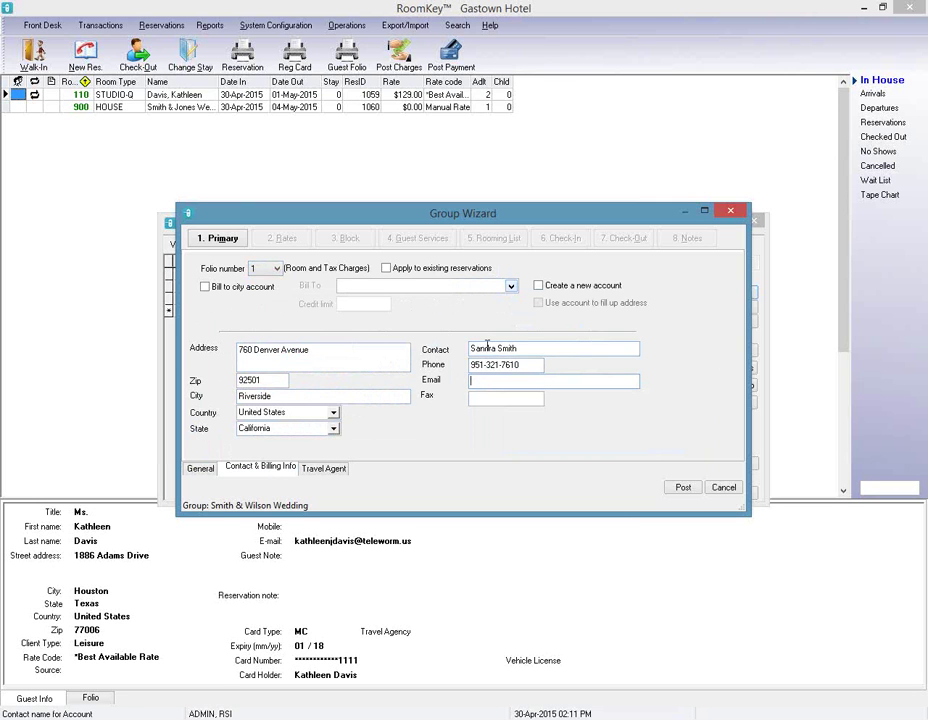
pyautogui.click(683, 487)
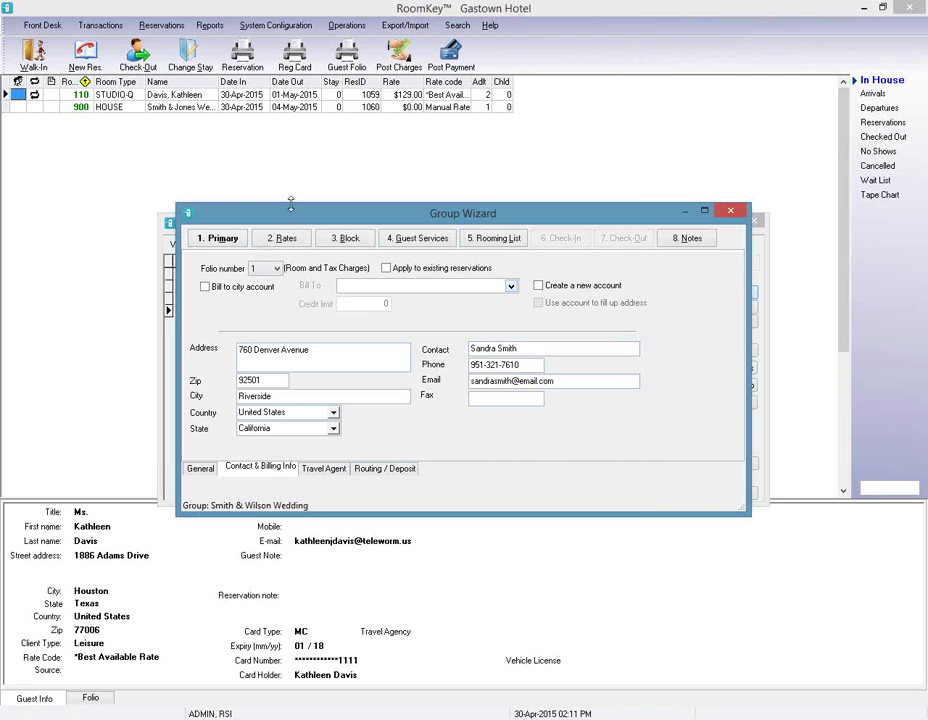
# Go to the 2. Rates step and open the Rate Wizard's list of rate plans.
pyautogui.click(292, 242)
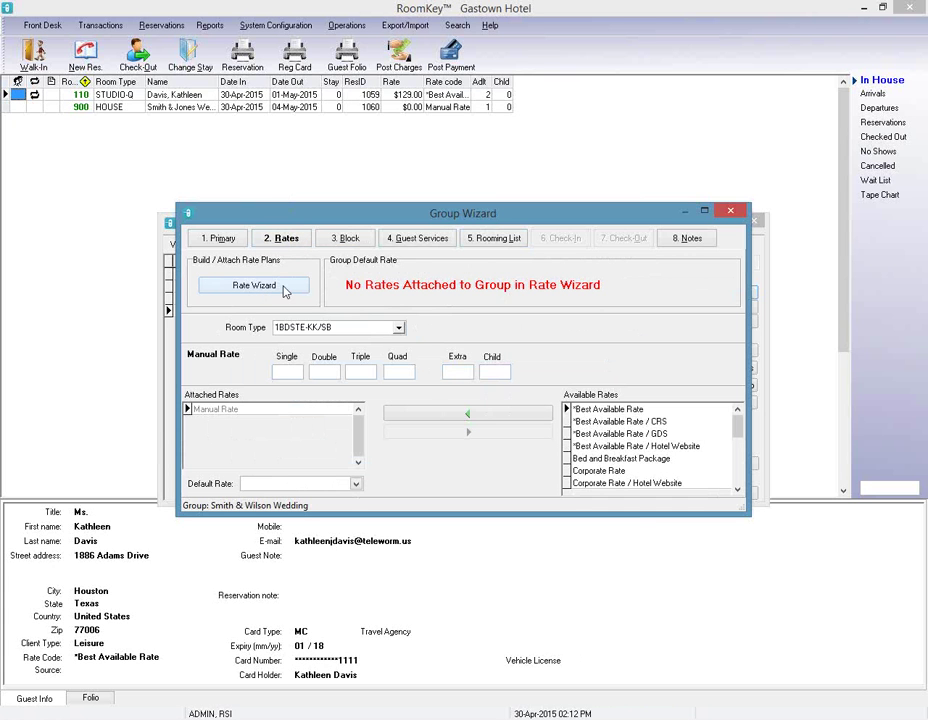
pyautogui.click(255, 286)
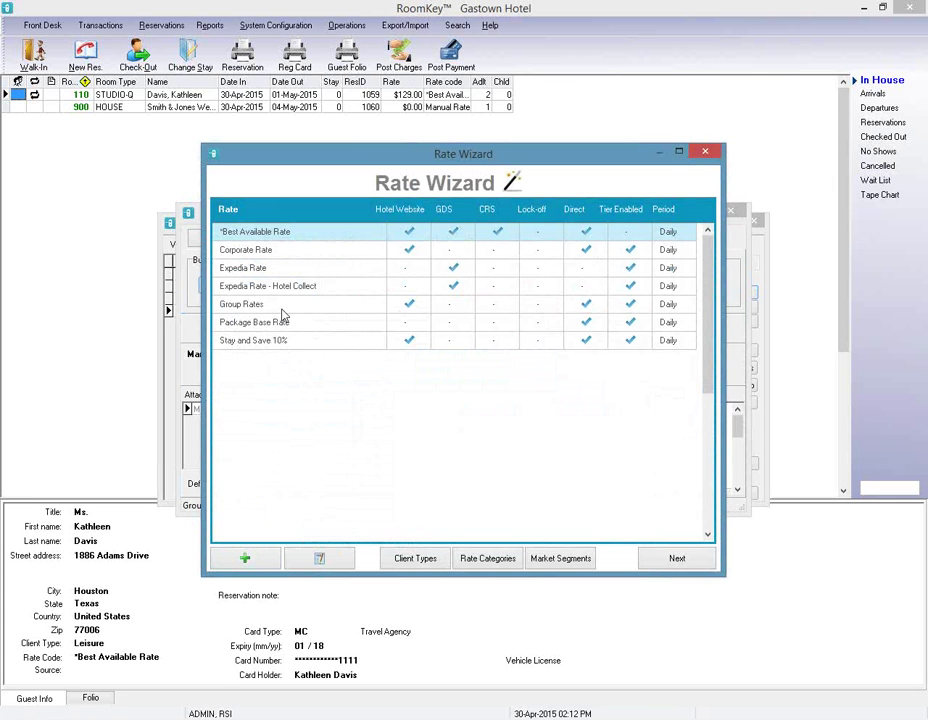
# Assign Group Rates to Smith & Wilson Wedding under Hotel Direct and Hotel Website, and update.
pyautogui.click(282, 310)
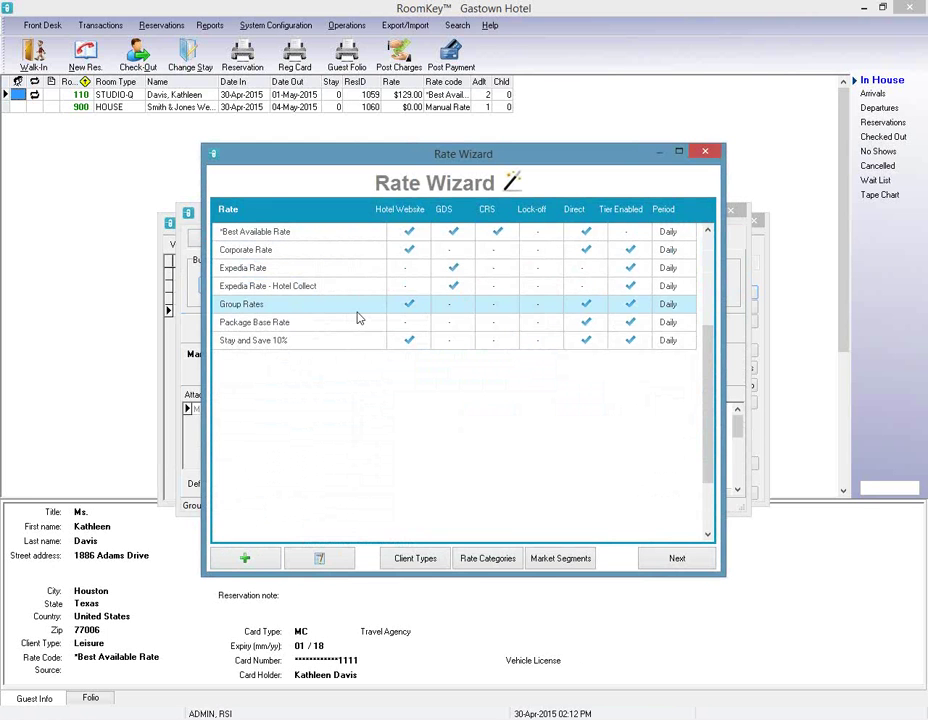
pyautogui.click(333, 566)
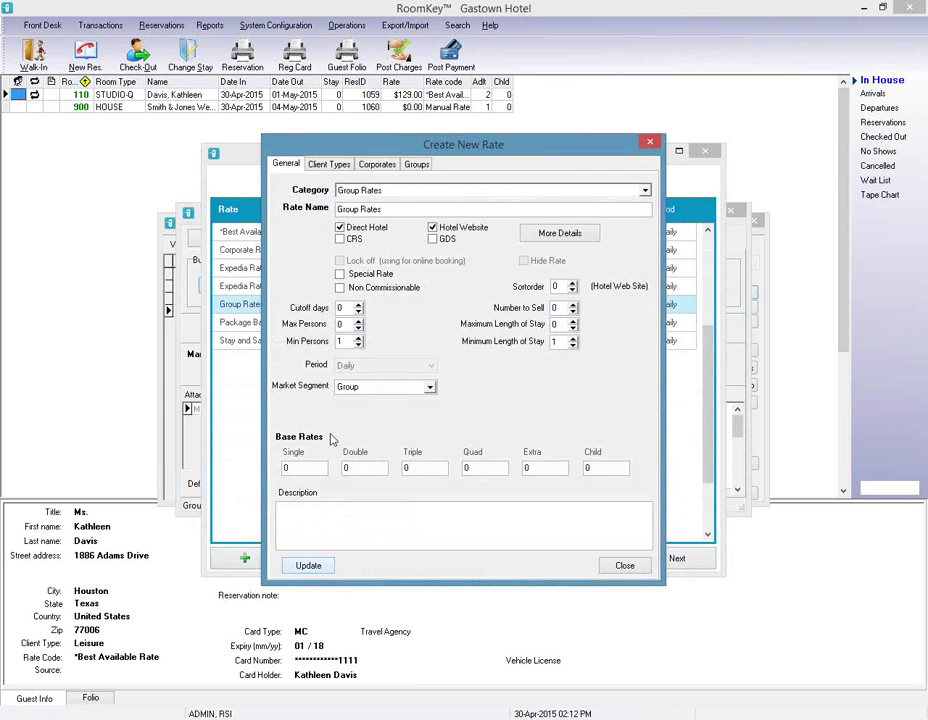
pyautogui.click(414, 166)
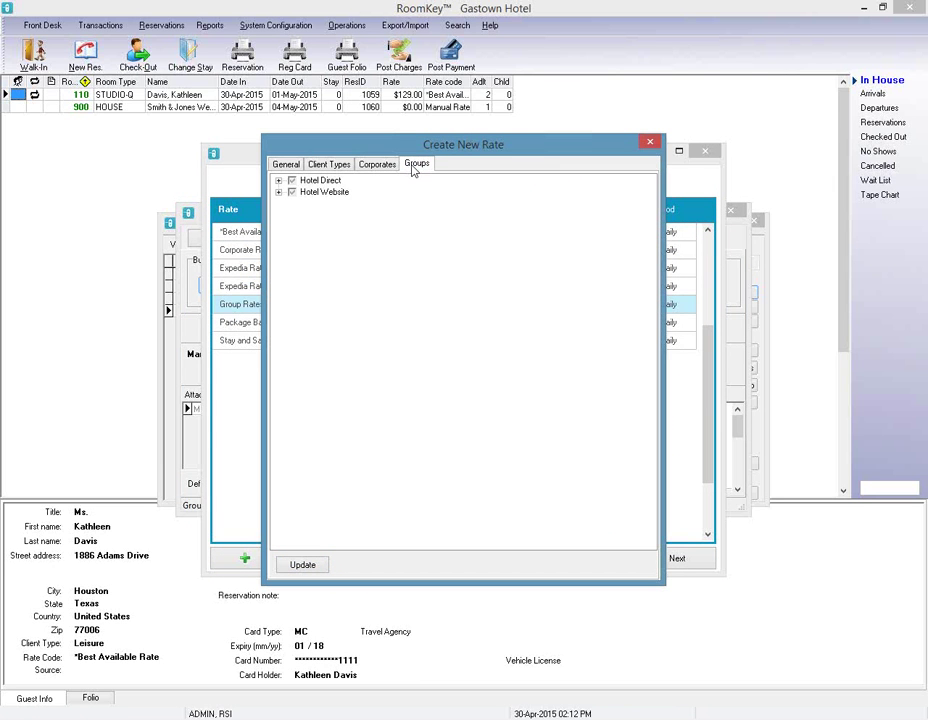
pyautogui.click(278, 181)
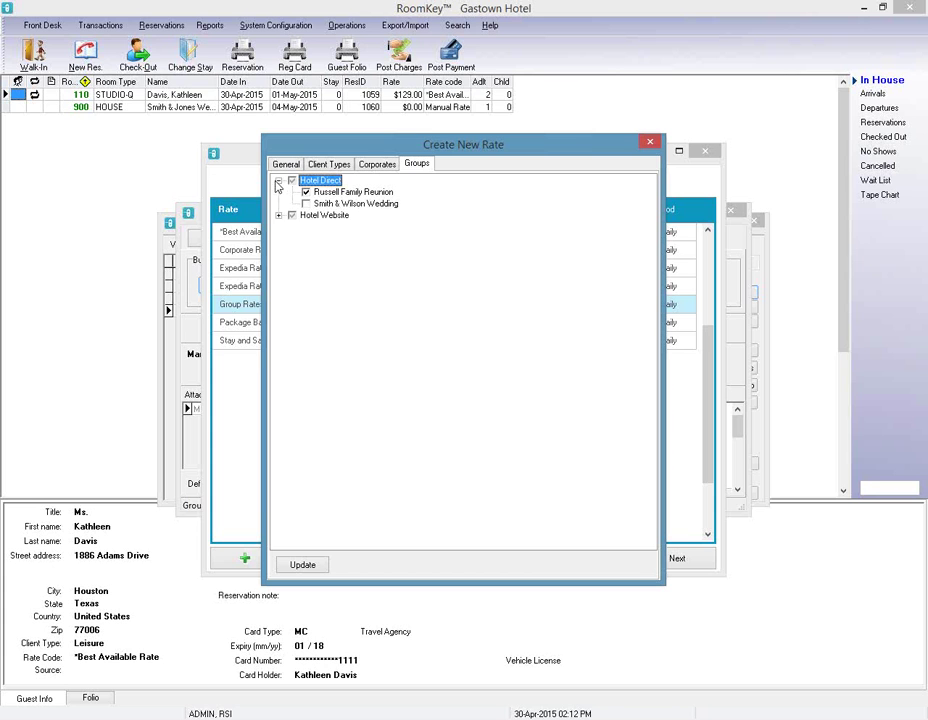
pyautogui.click(279, 216)
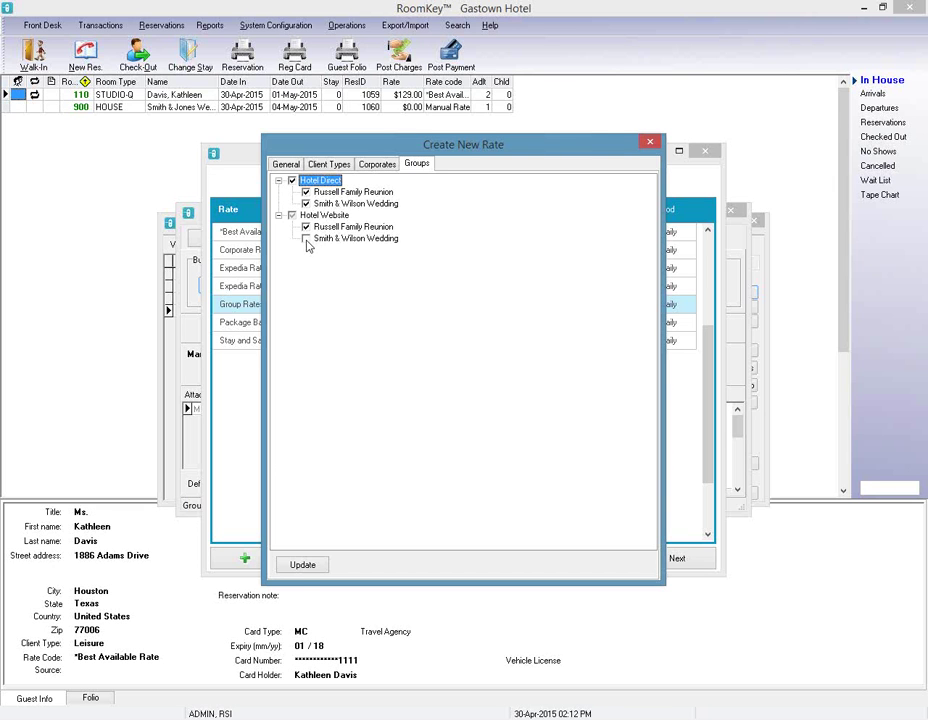
pyautogui.click(303, 566)
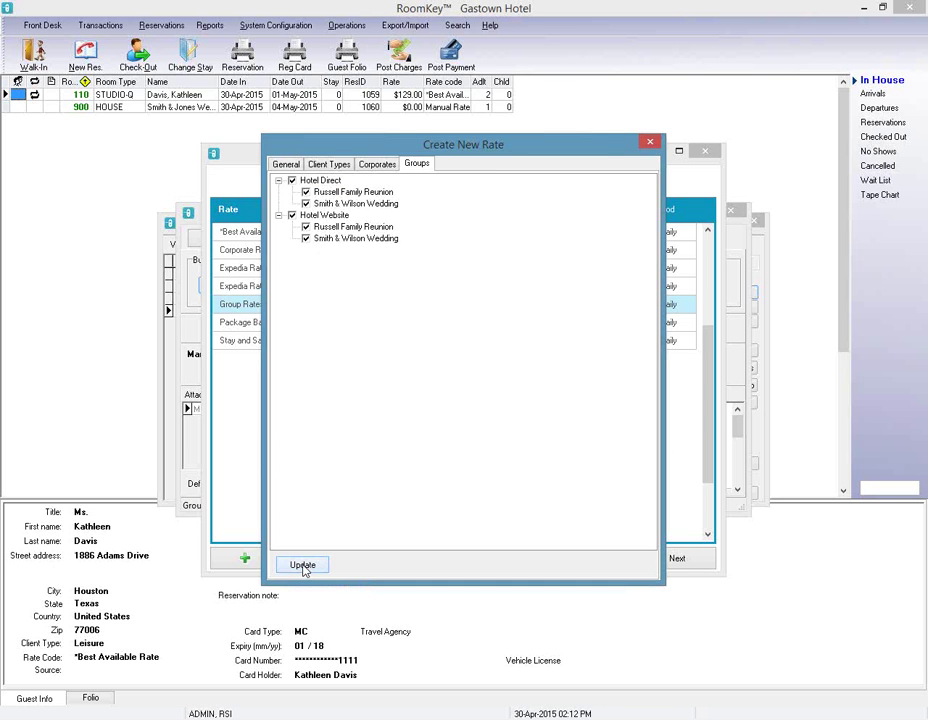
pyautogui.click(648, 145)
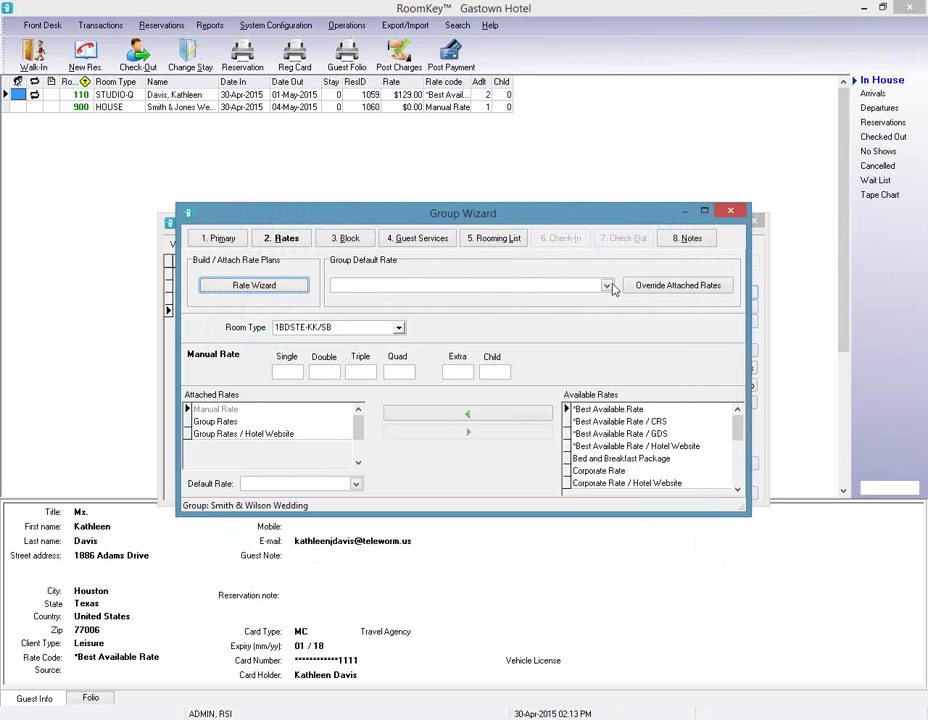
# Make Group Rates the group's default rate and post it.
pyautogui.click(606, 285)
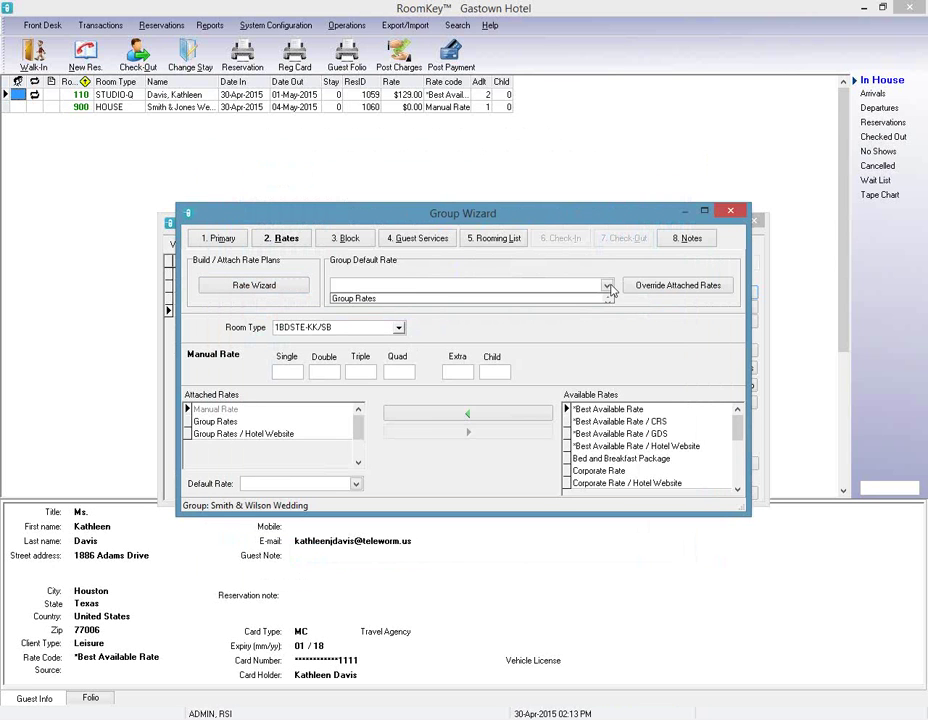
pyautogui.click(378, 298)
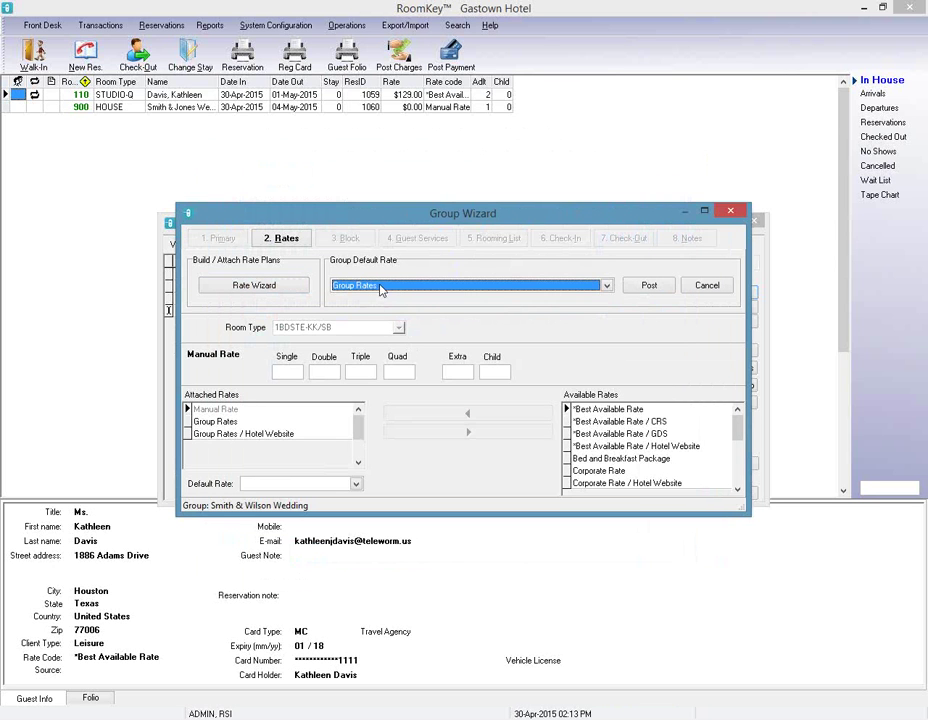
pyautogui.click(650, 287)
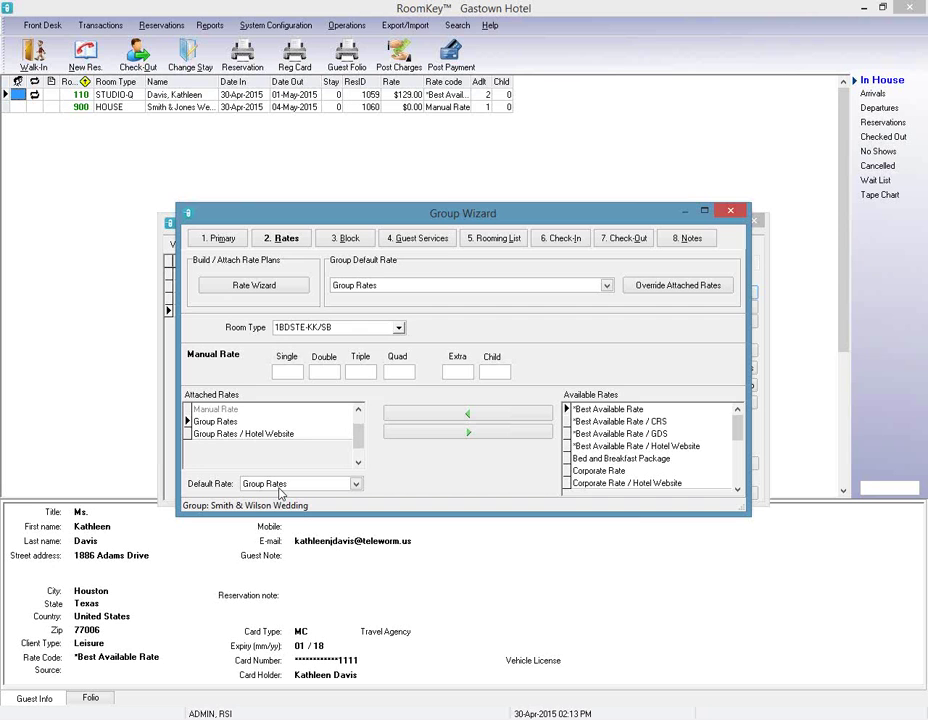
# Set the group's room type to DLXKNG-K.
pyautogui.click(397, 328)
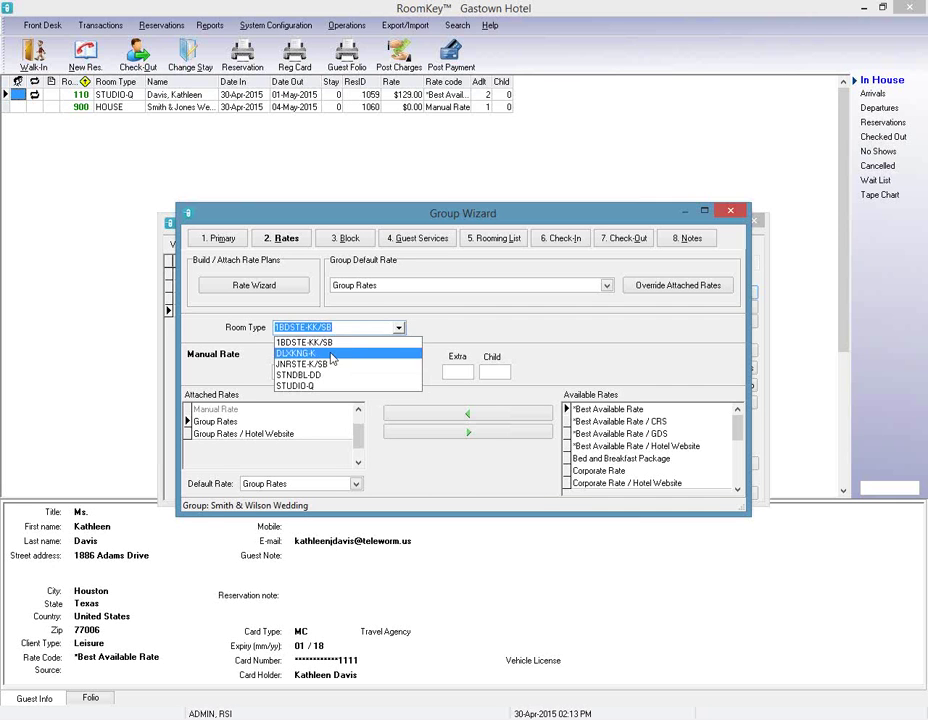
pyautogui.click(331, 358)
pyautogui.click(395, 328)
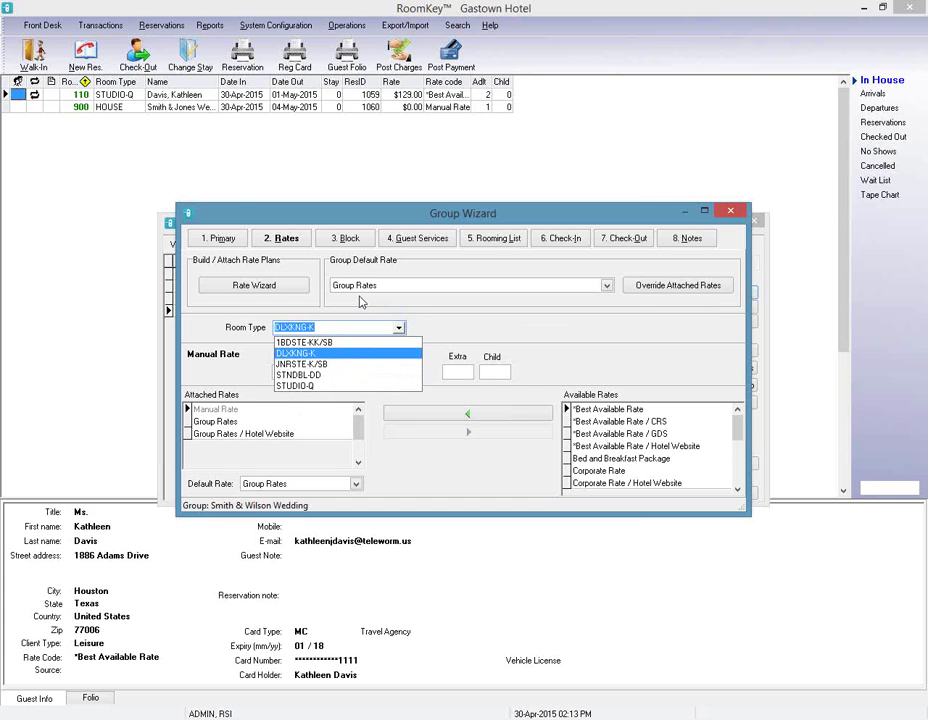
# Open the rate overrides and exclude Thu May 7 and Sun May 10.
pyautogui.click(697, 289)
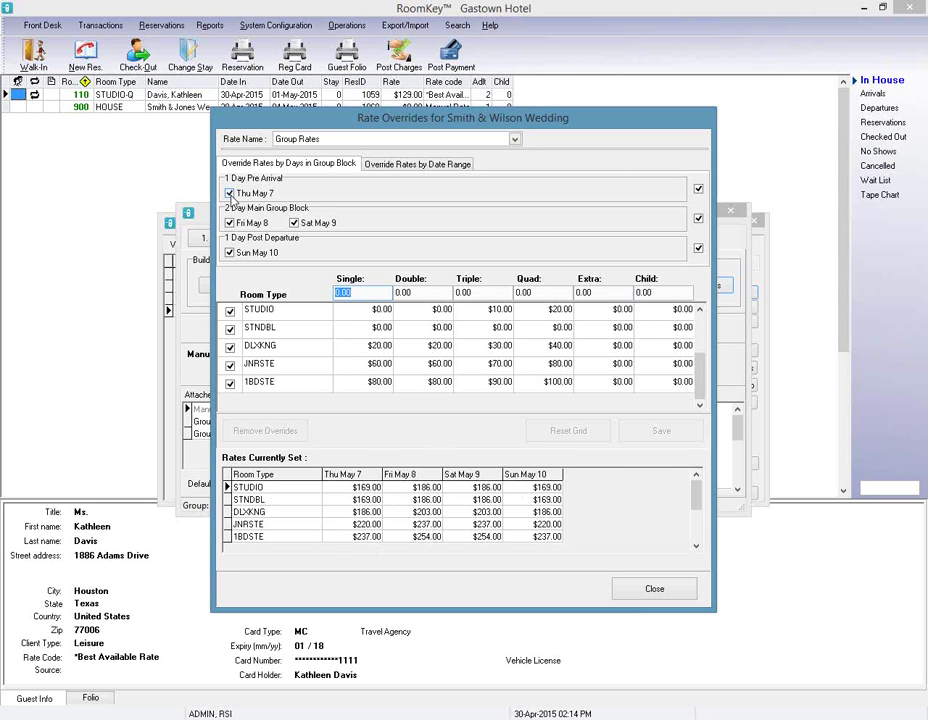
pyautogui.click(229, 193)
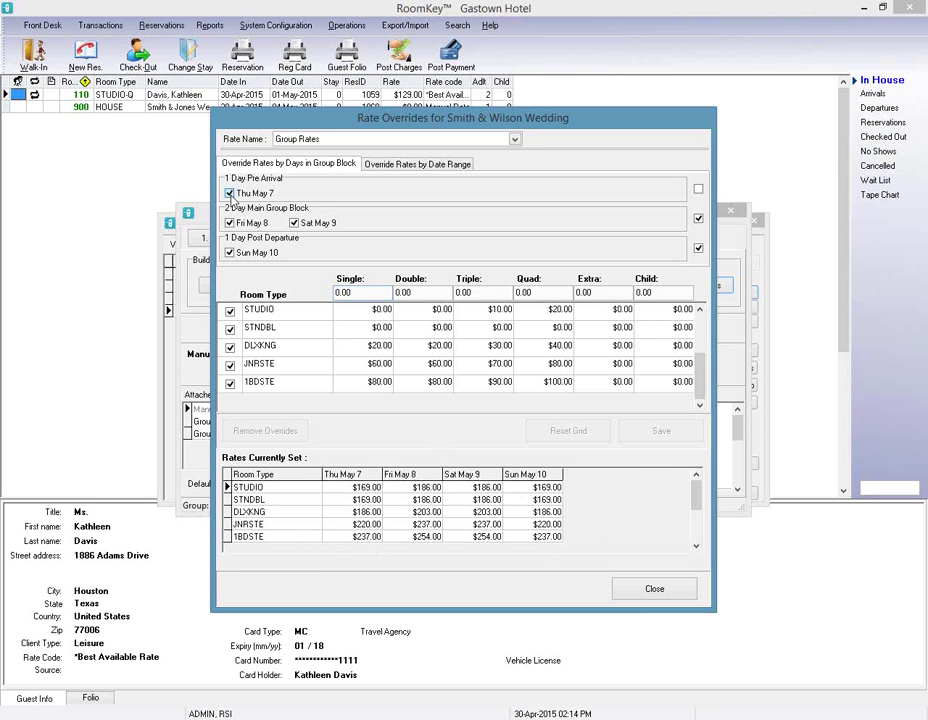
pyautogui.click(230, 253)
# Enter 159 for Single, Double, Triple and Quad rates and save the overrides.
pyautogui.click(360, 292)
pyautogui.write('159')
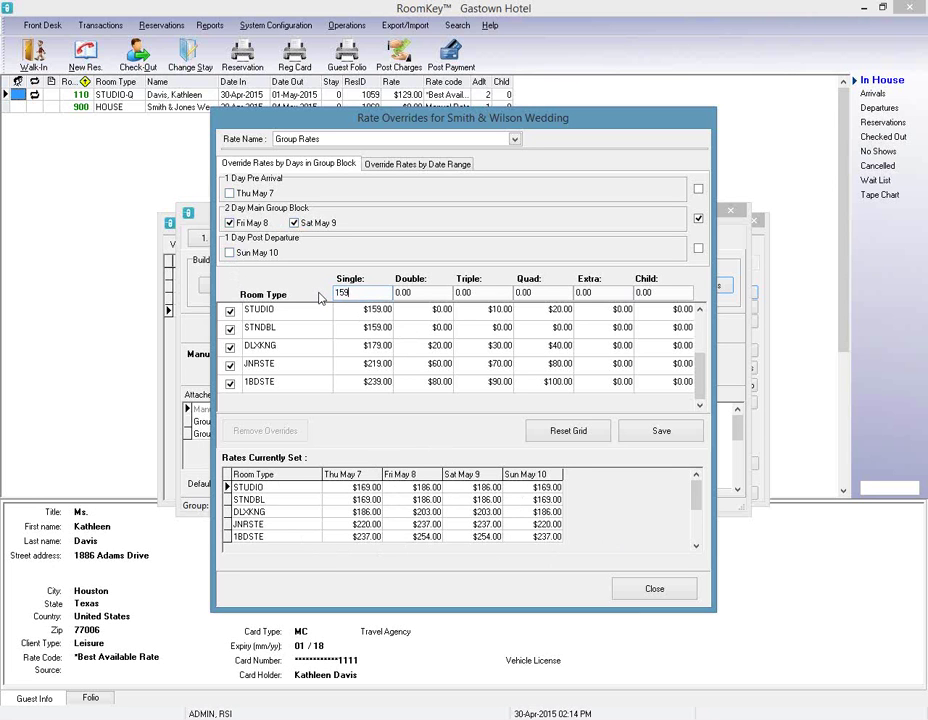
pyautogui.press('Tab')
pyautogui.write('159')
pyautogui.press('Tab')
pyautogui.write('159')
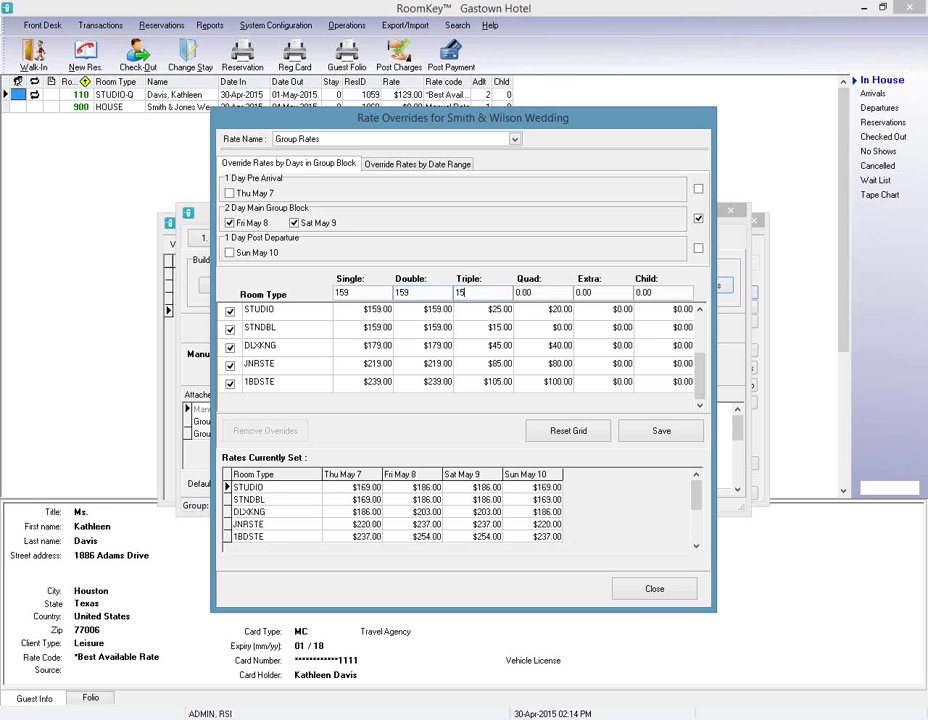
pyautogui.press('Tab')
pyautogui.write('159')
pyautogui.press('Tab')
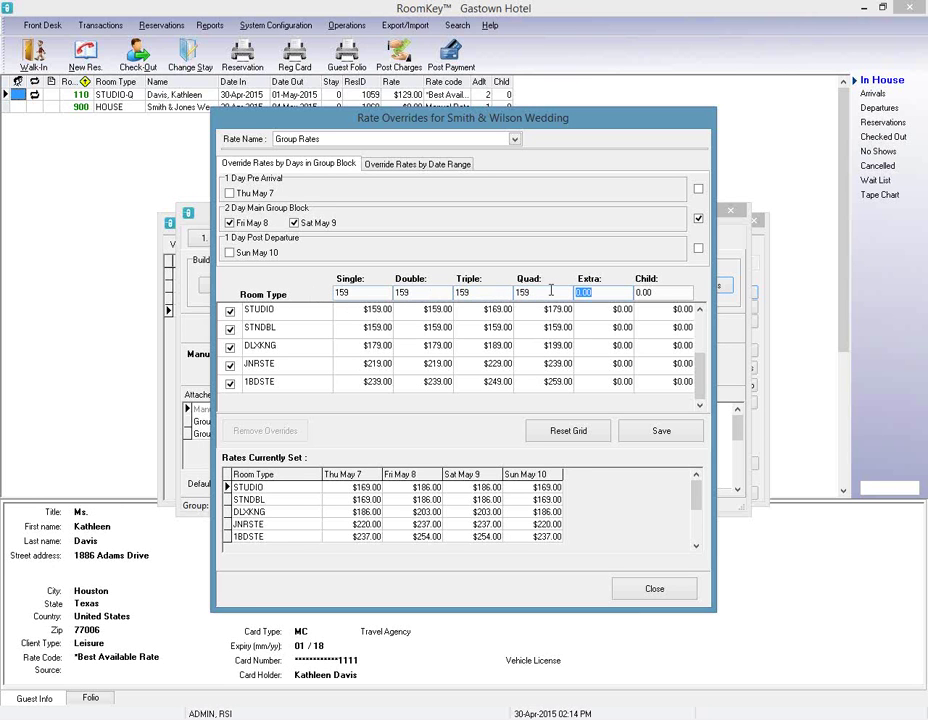
pyautogui.click(675, 437)
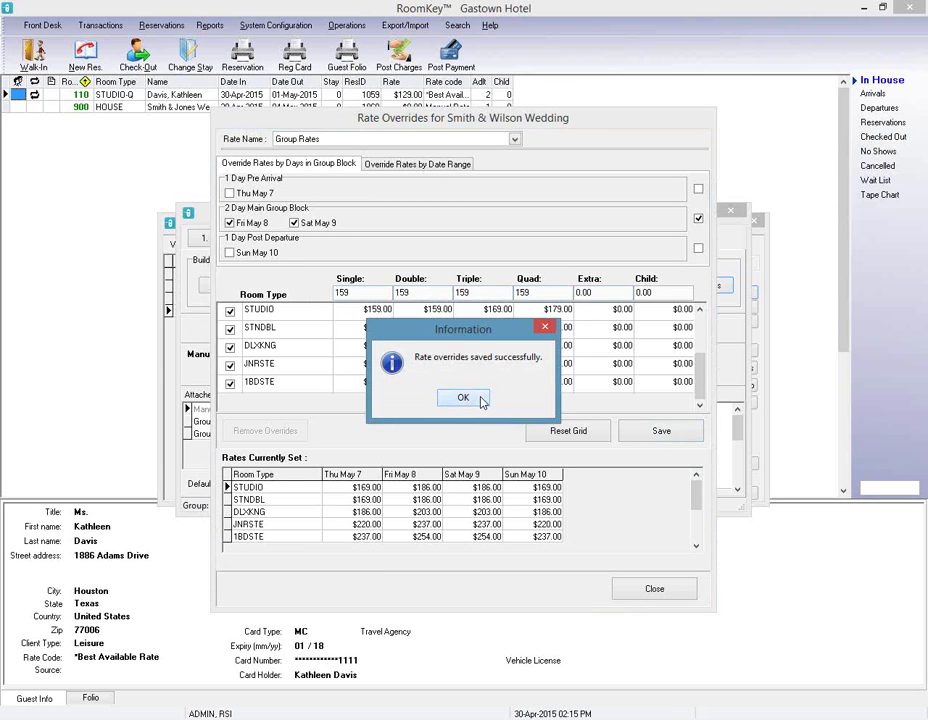
pyautogui.click(481, 399)
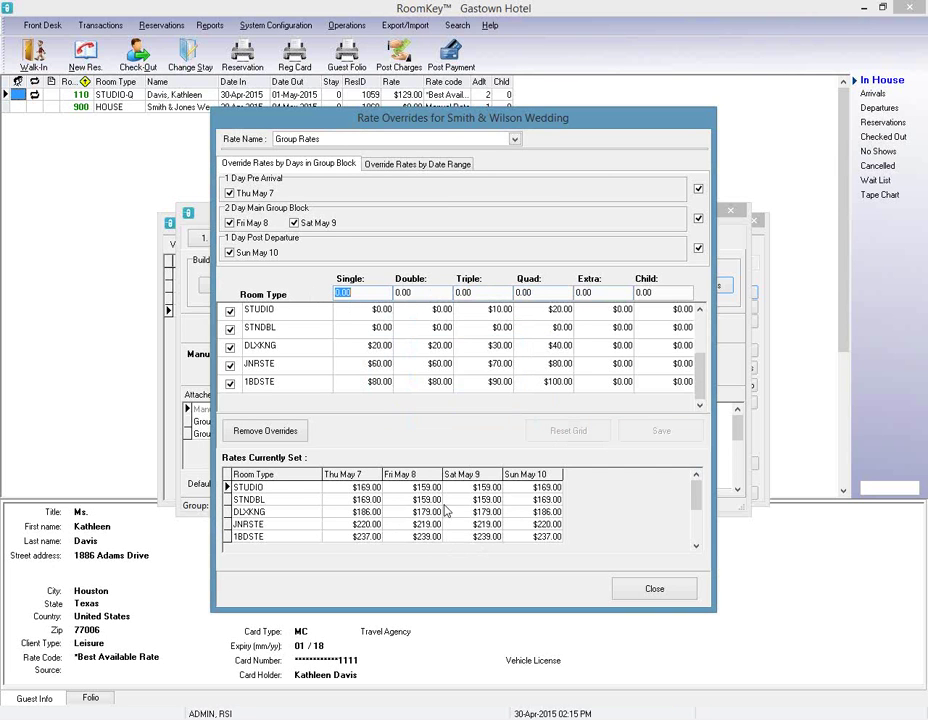
pyautogui.click(668, 596)
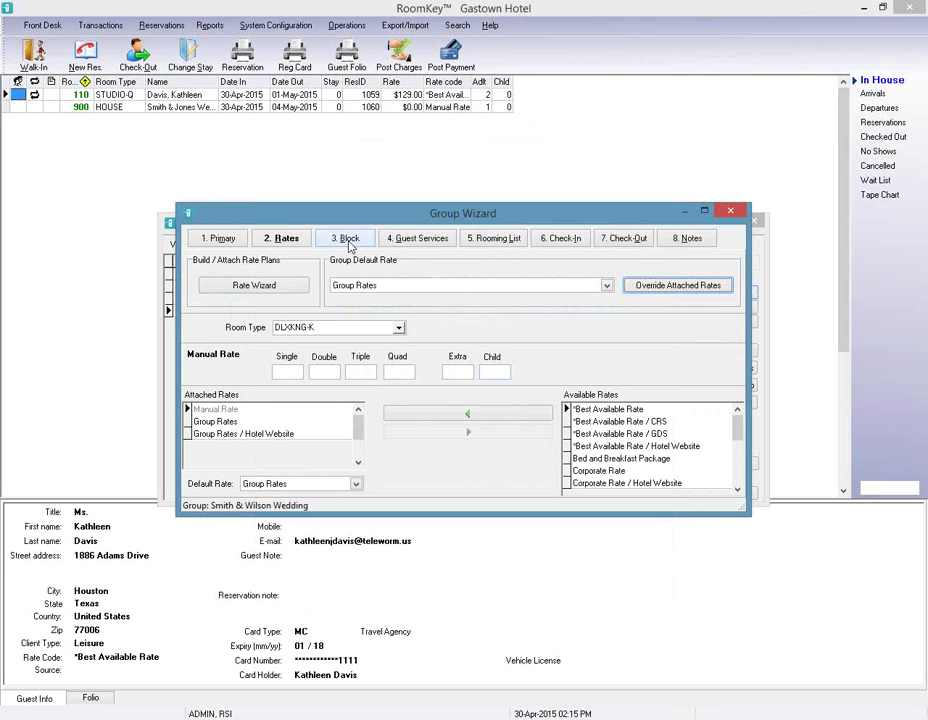
# Show the 3. Block step with May 7–9 room-type inventory and rates.
pyautogui.click(349, 239)
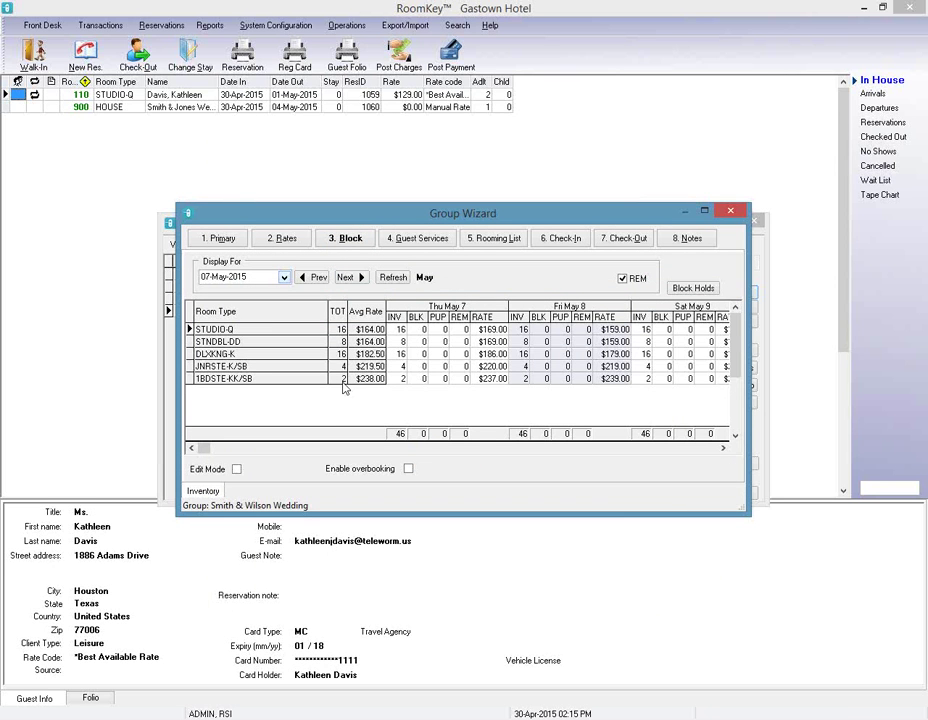
pyautogui.click(655, 448)
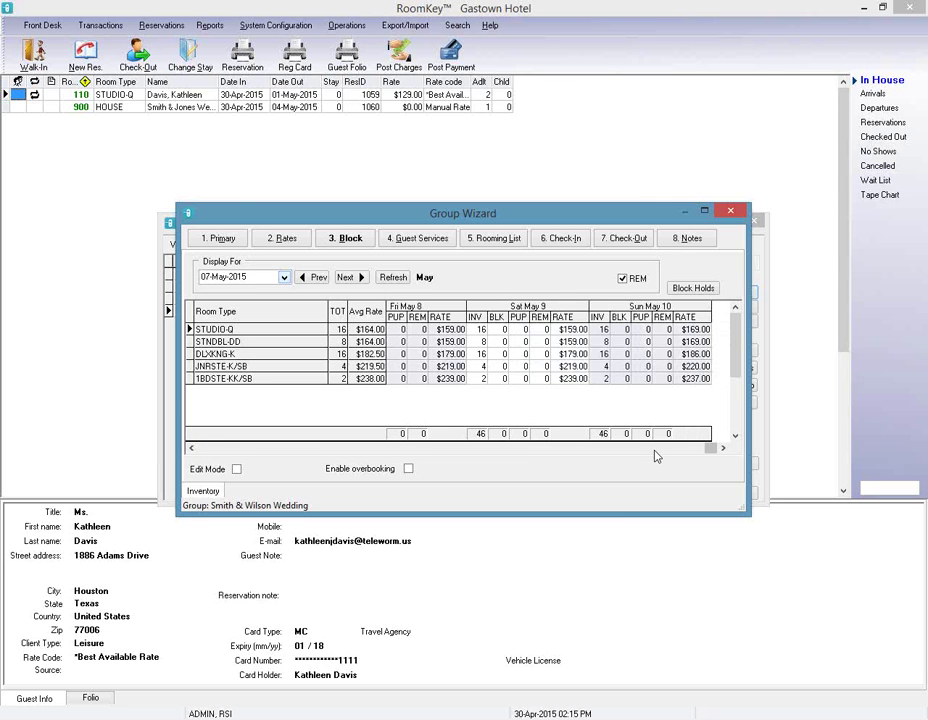
pyautogui.click(558, 450)
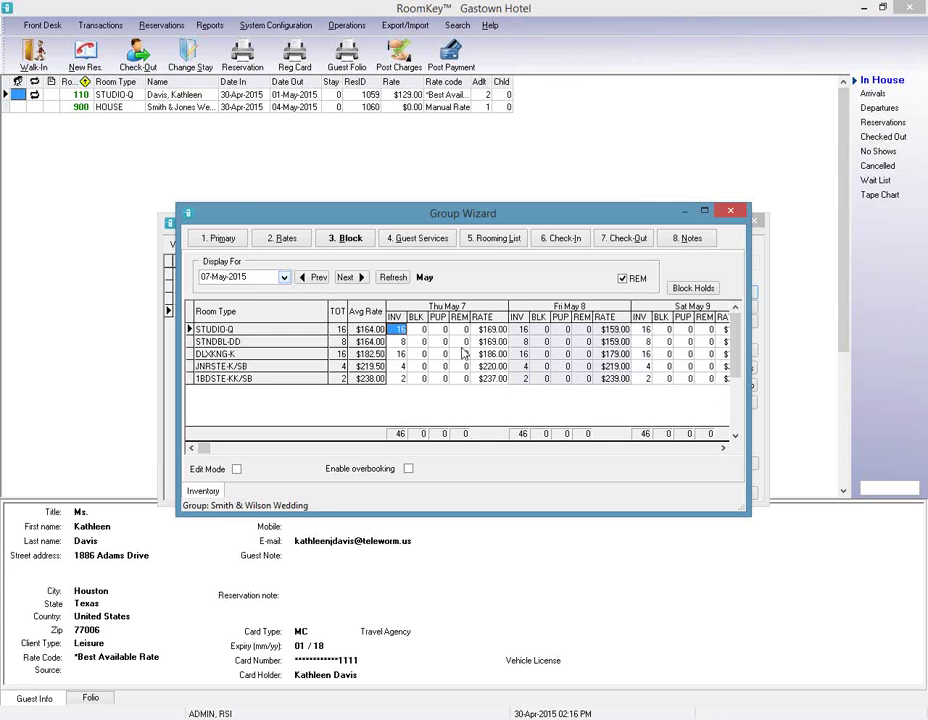
# Enable Edit Mode and block 4 STUDIO-Q, 4 DLXKNG-K and 2 STNDBL-DD for Fri May 8.
pyautogui.click(236, 470)
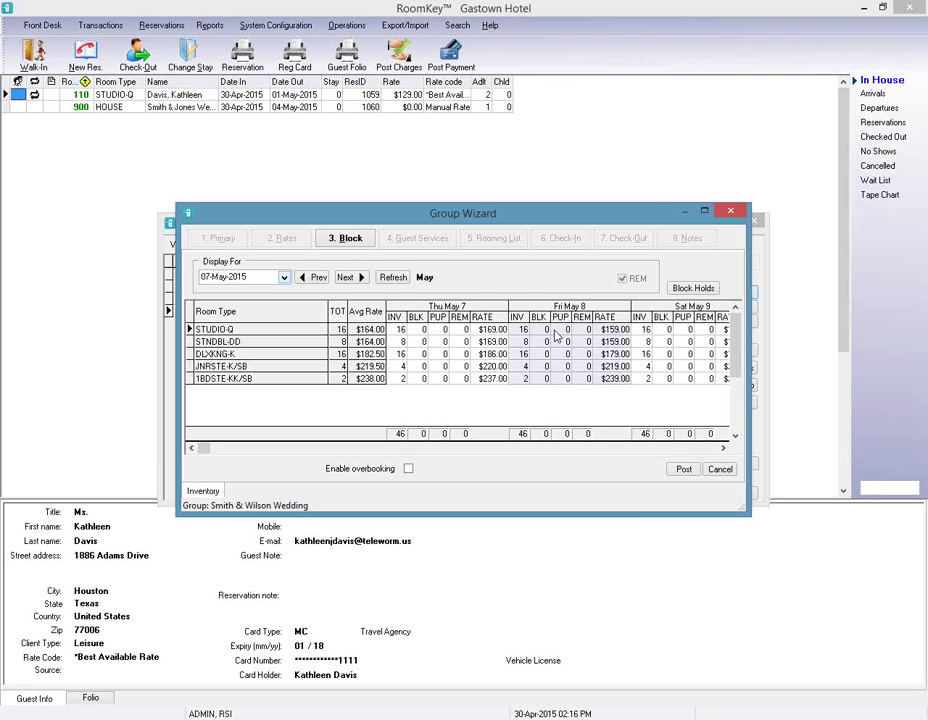
pyautogui.click(543, 331)
pyautogui.write('4')
pyautogui.click(545, 354)
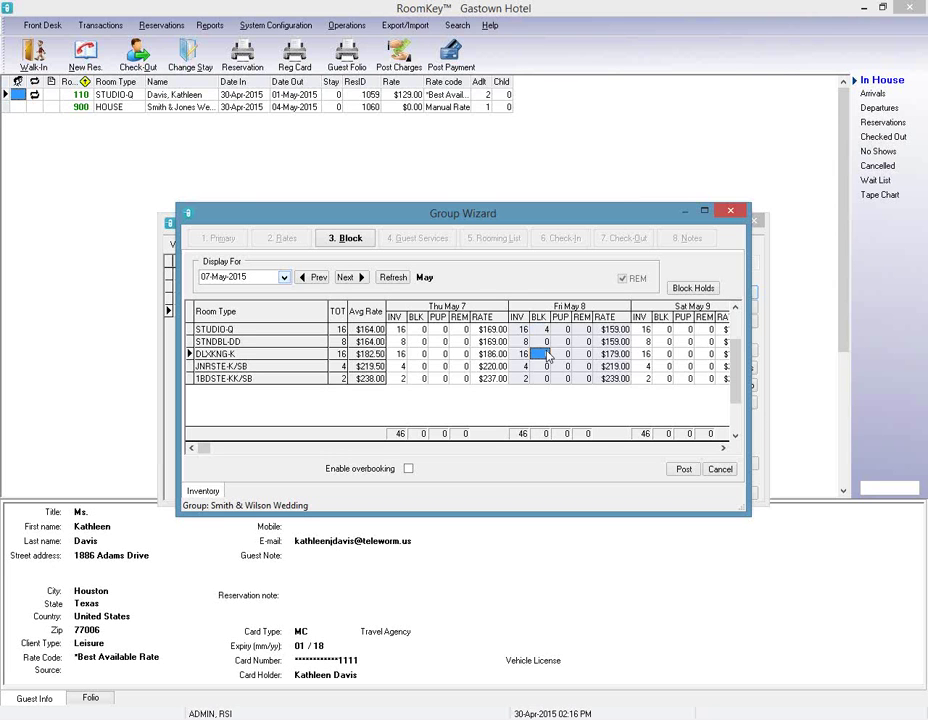
pyautogui.write('4')
pyautogui.press('Up')
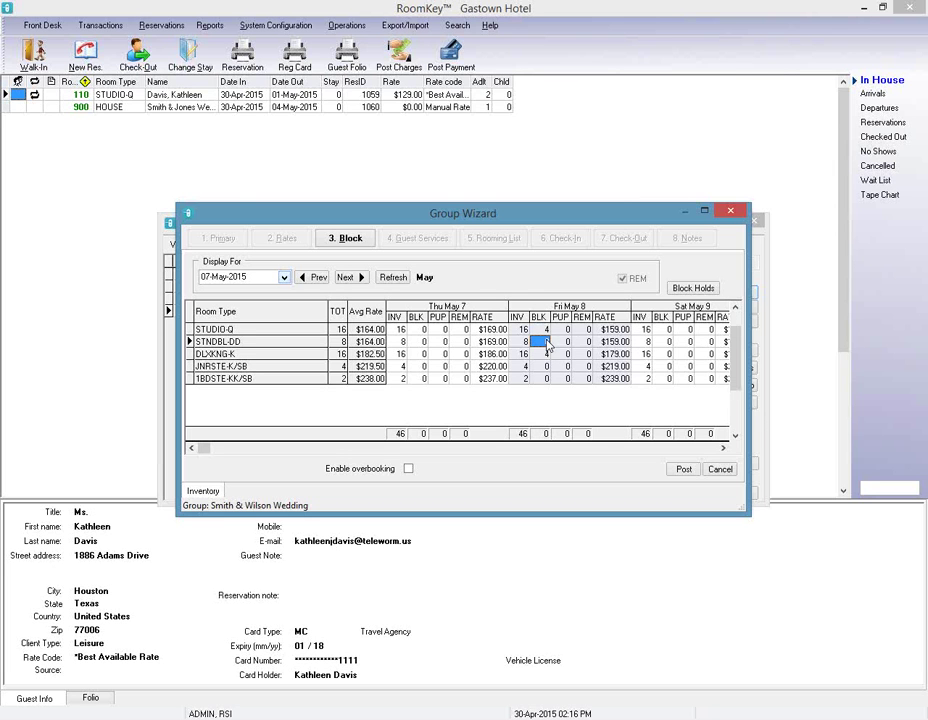
pyautogui.write('2')
# Block 4 STUDIO-Q, 2 STNDBL-DD and 4 DLXKNG-K for Sat May 9 and post.
pyautogui.click(668, 330)
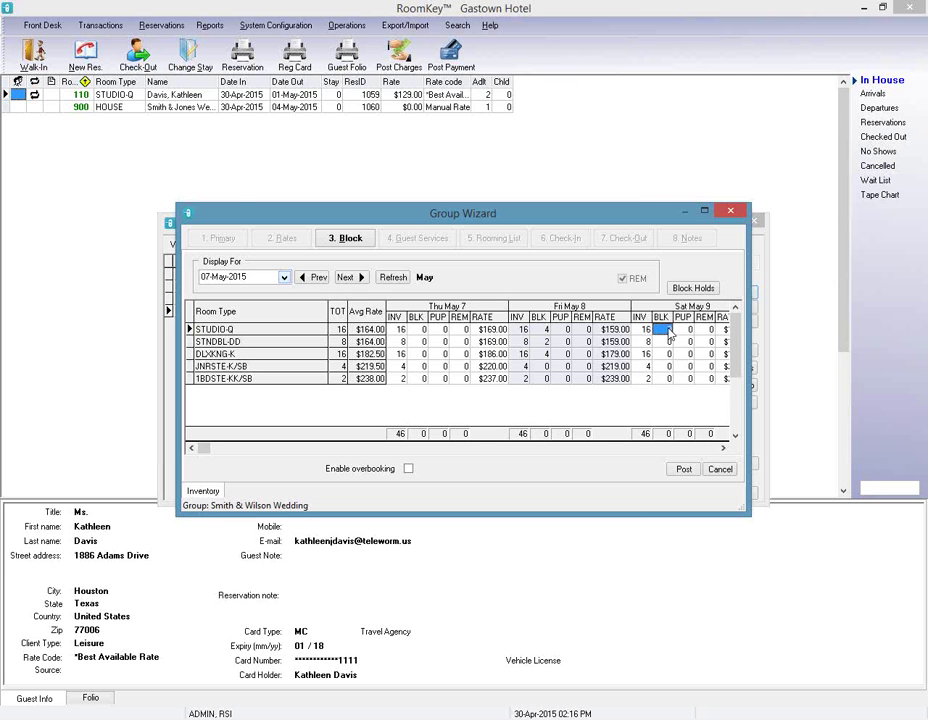
pyautogui.write('4')
pyautogui.click(667, 342)
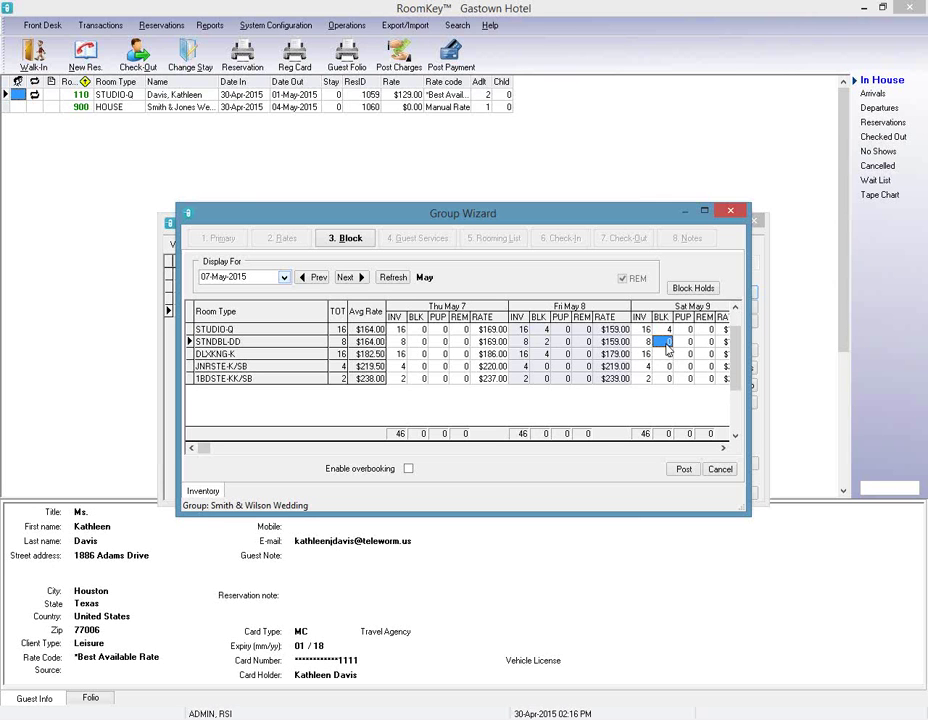
pyautogui.write('2')
pyautogui.click(669, 355)
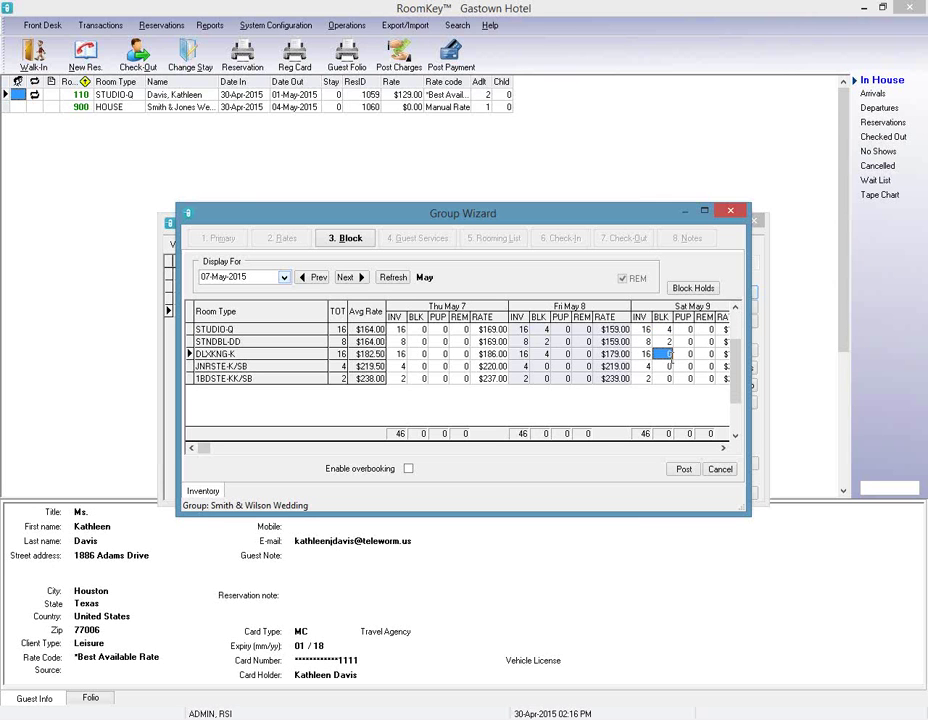
pyautogui.write('4')
pyautogui.click(684, 469)
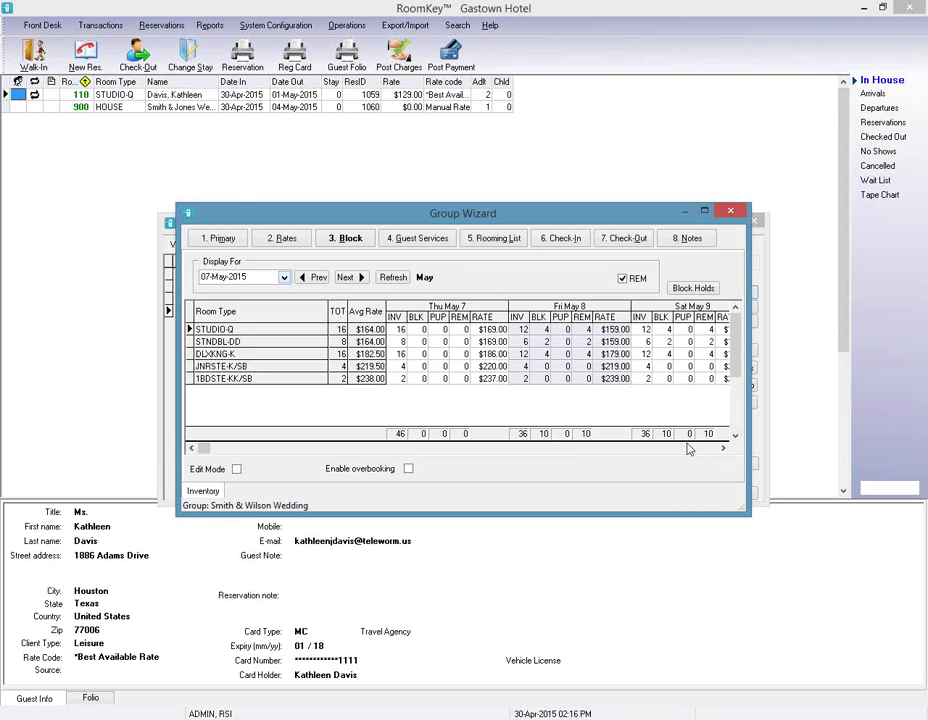
# Review the Block, Guest Services, Primary and Rates pages, then close the Group Wizard.
pyautogui.click(661, 329)
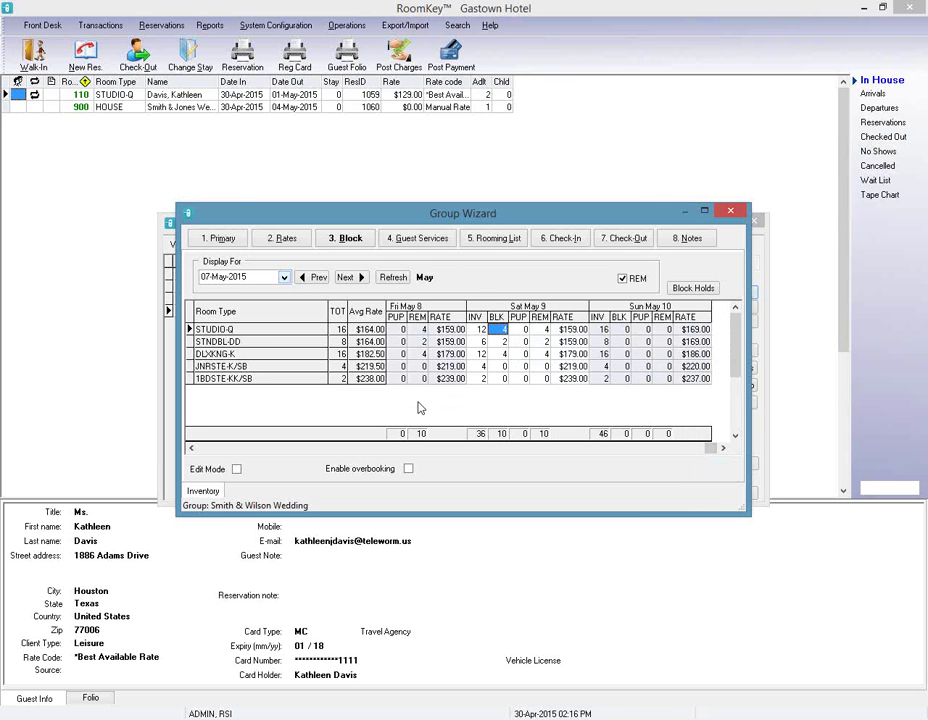
pyautogui.click(417, 240)
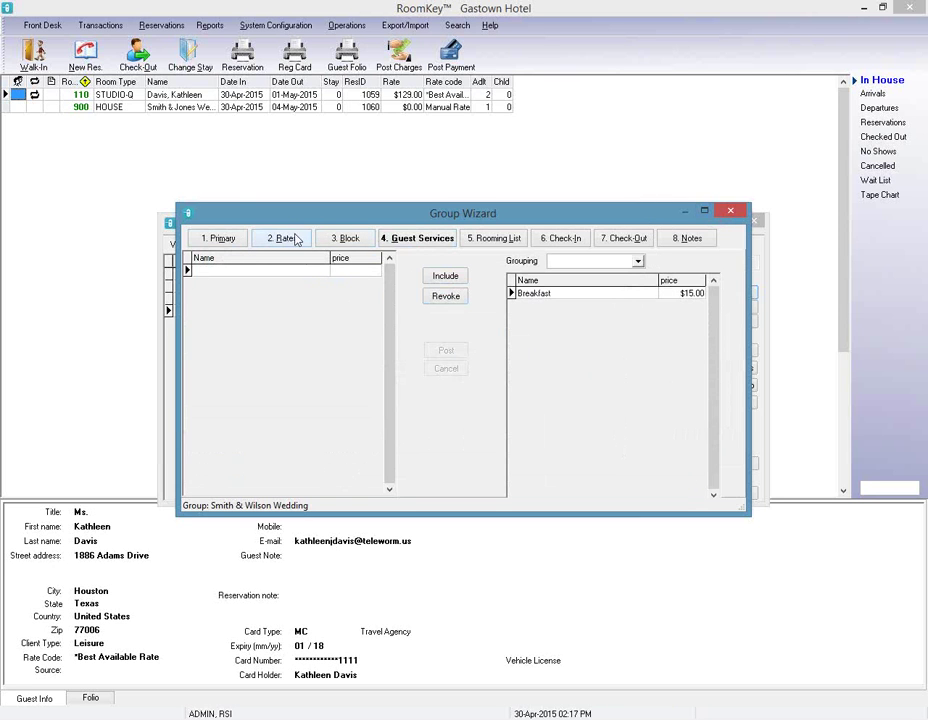
pyautogui.click(220, 244)
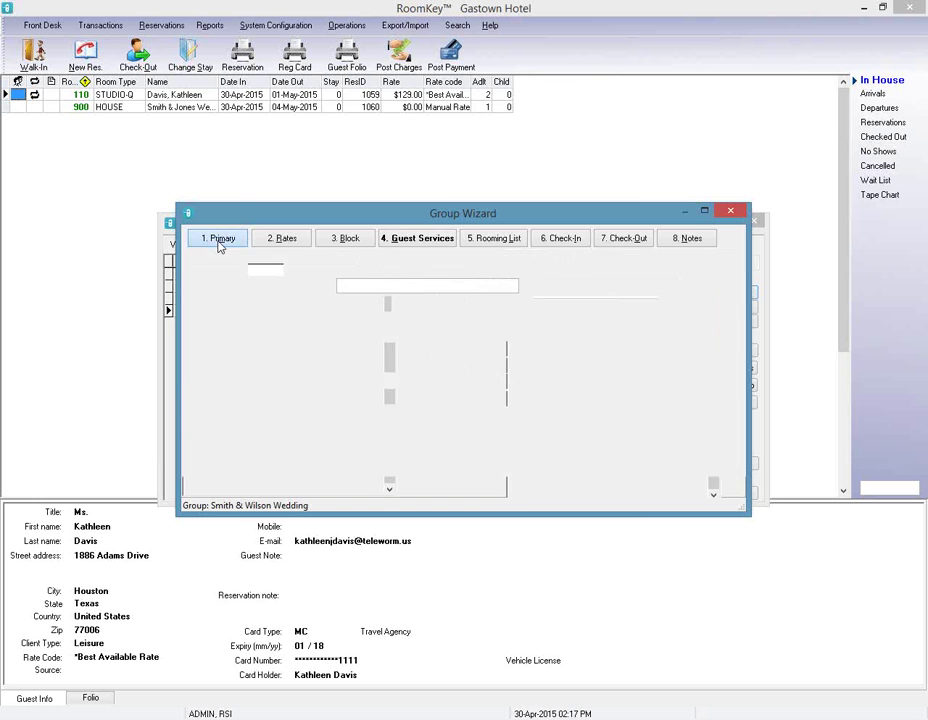
pyautogui.click(272, 242)
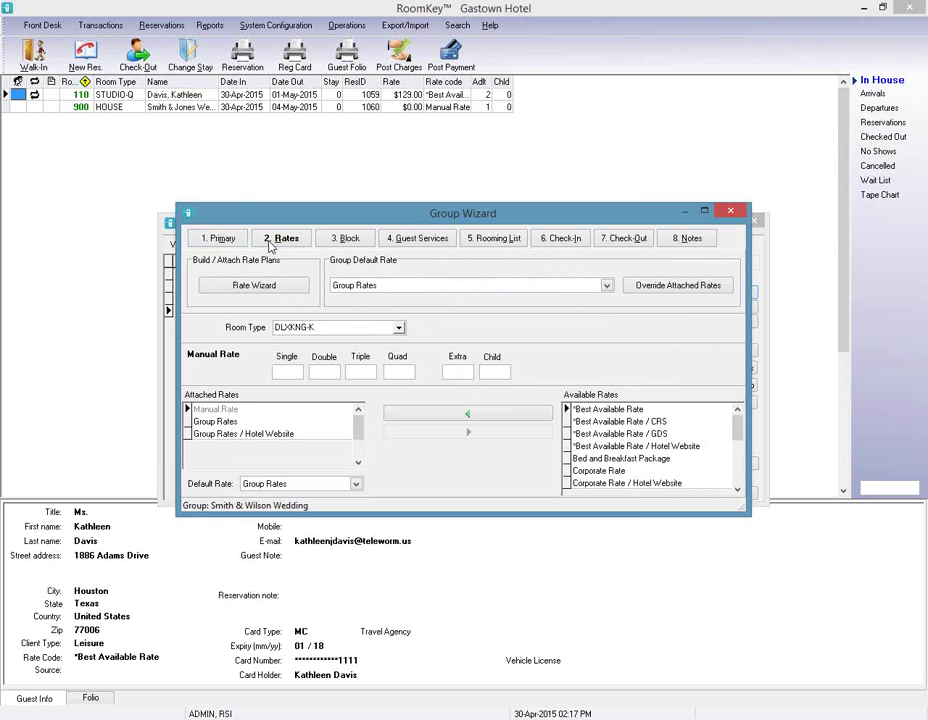
pyautogui.click(350, 240)
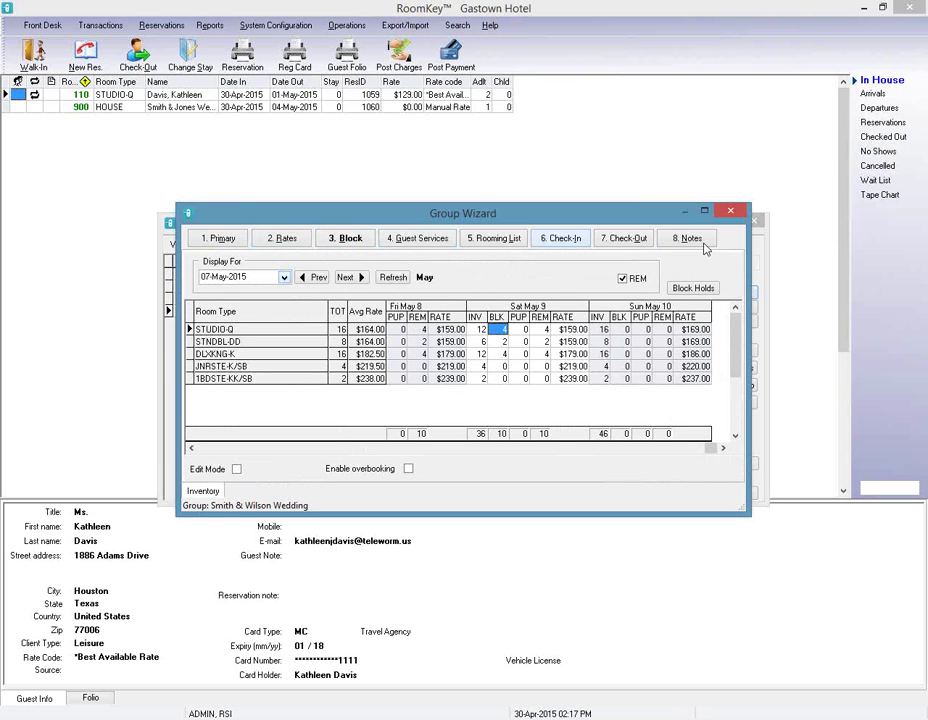
pyautogui.click(730, 211)
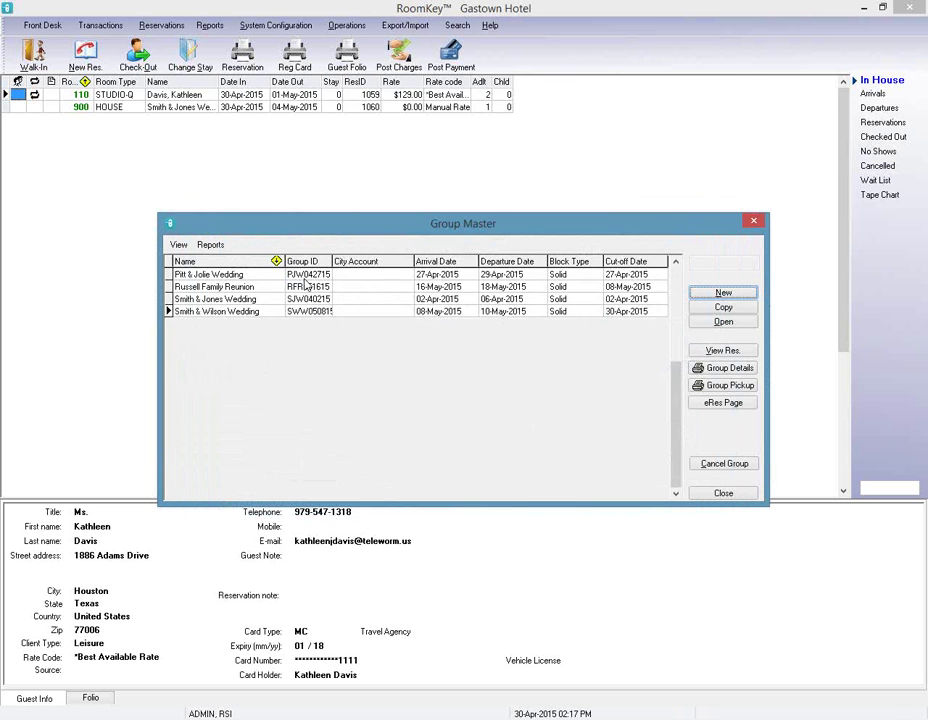
pyautogui.click(178, 245)
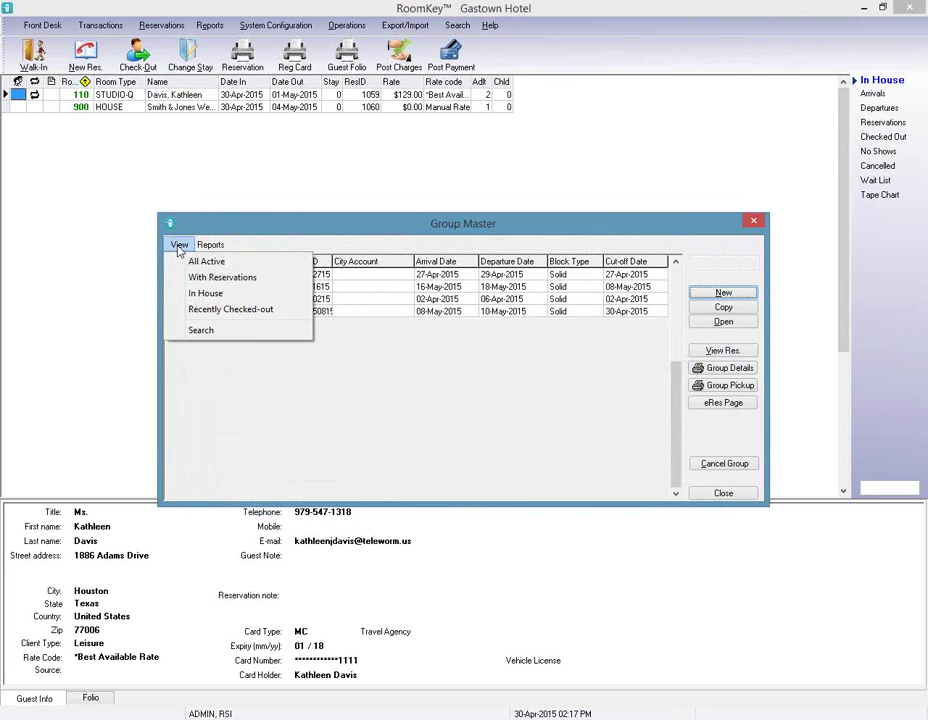
pyautogui.click(199, 331)
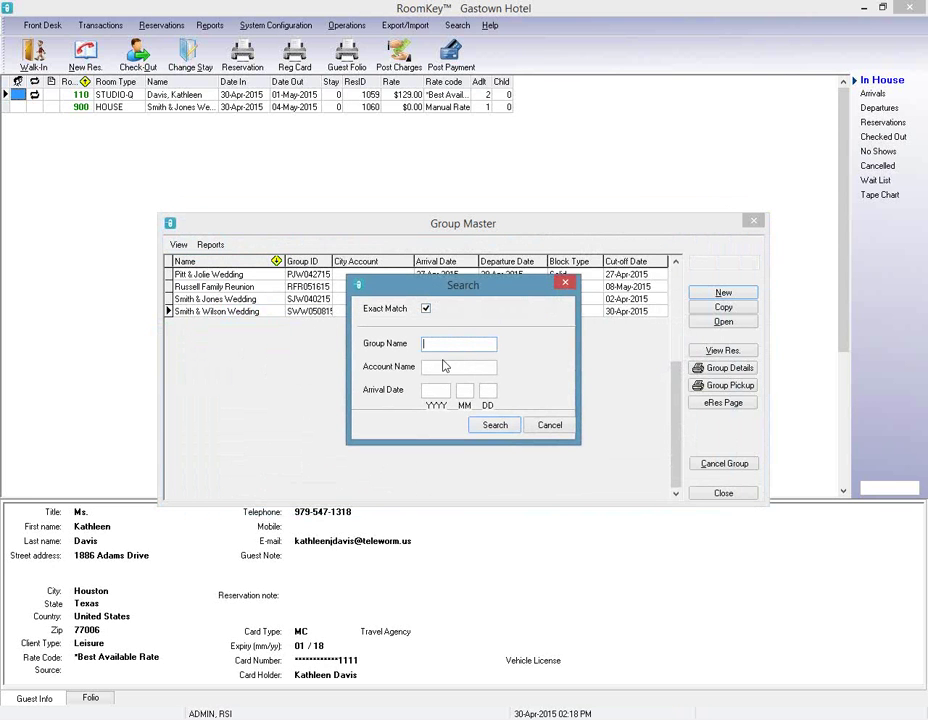
pyautogui.click(426, 310)
pyautogui.click(549, 425)
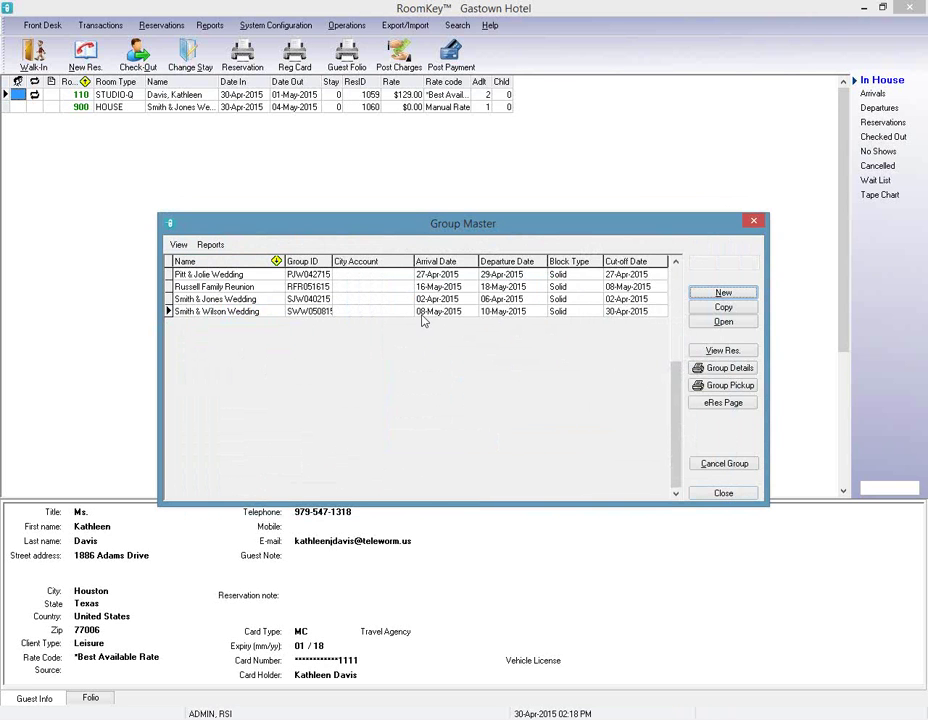
# Start a new reservation with client type GROUP.
pyautogui.click(748, 496)
pyautogui.click(95, 67)
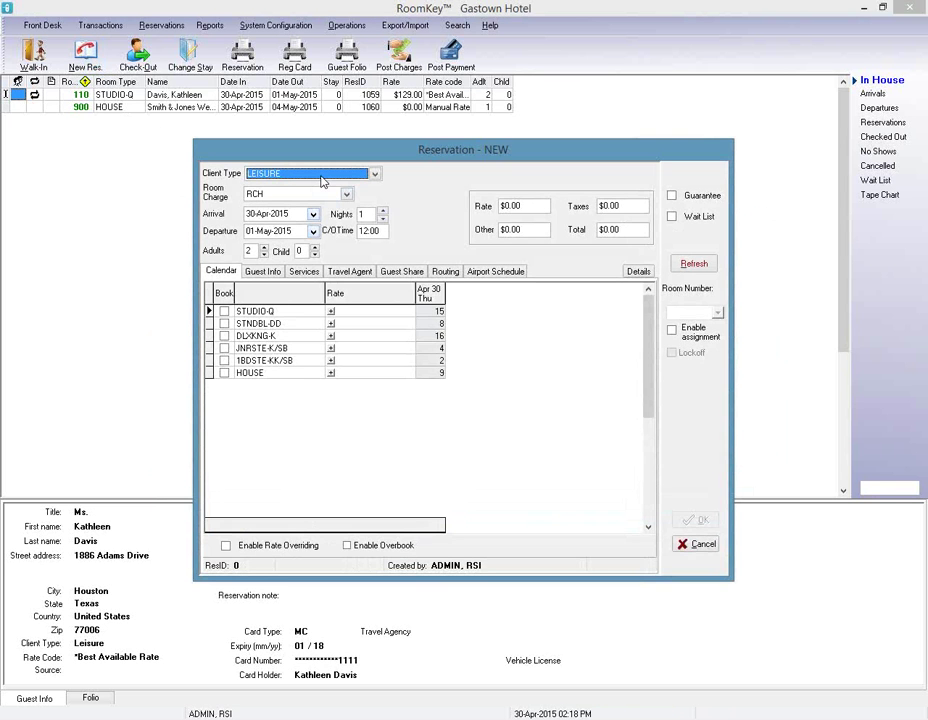
pyautogui.click(322, 178)
pyautogui.click(265, 213)
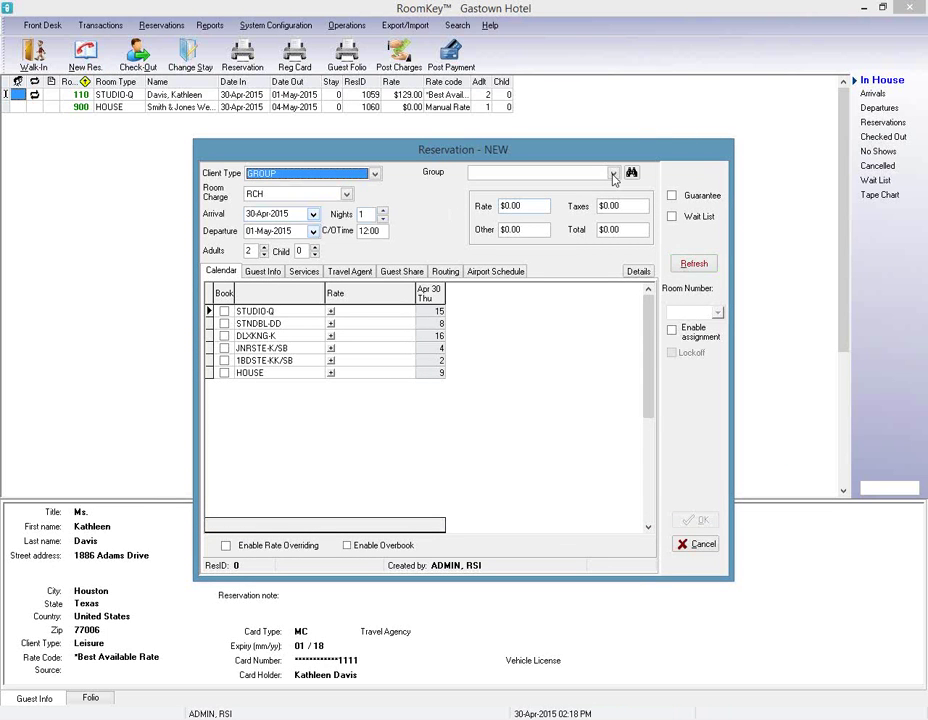
pyautogui.click(614, 174)
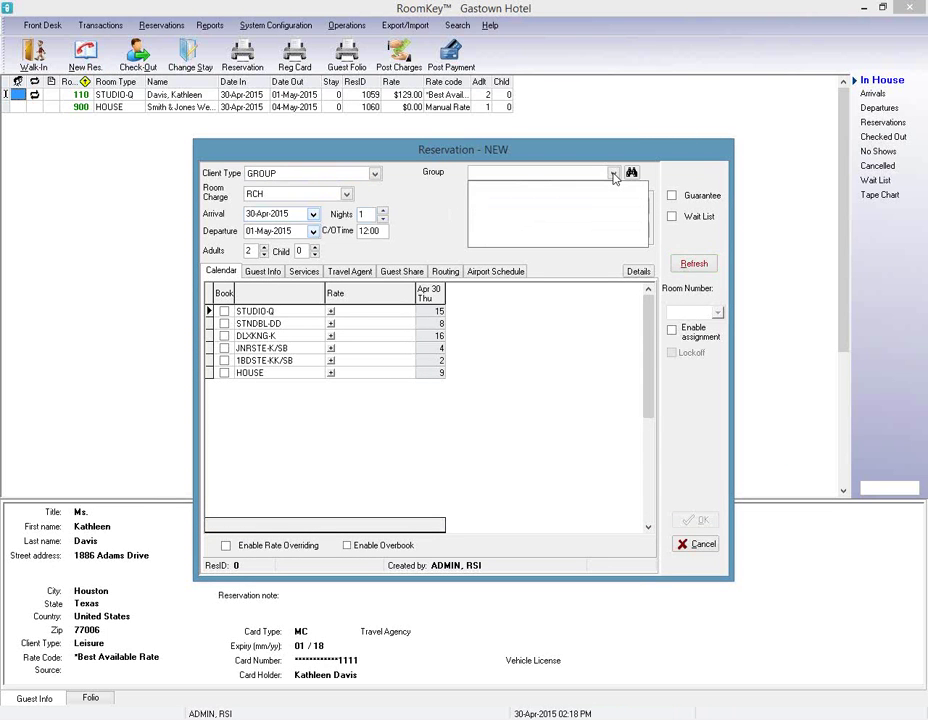
pyautogui.click(614, 174)
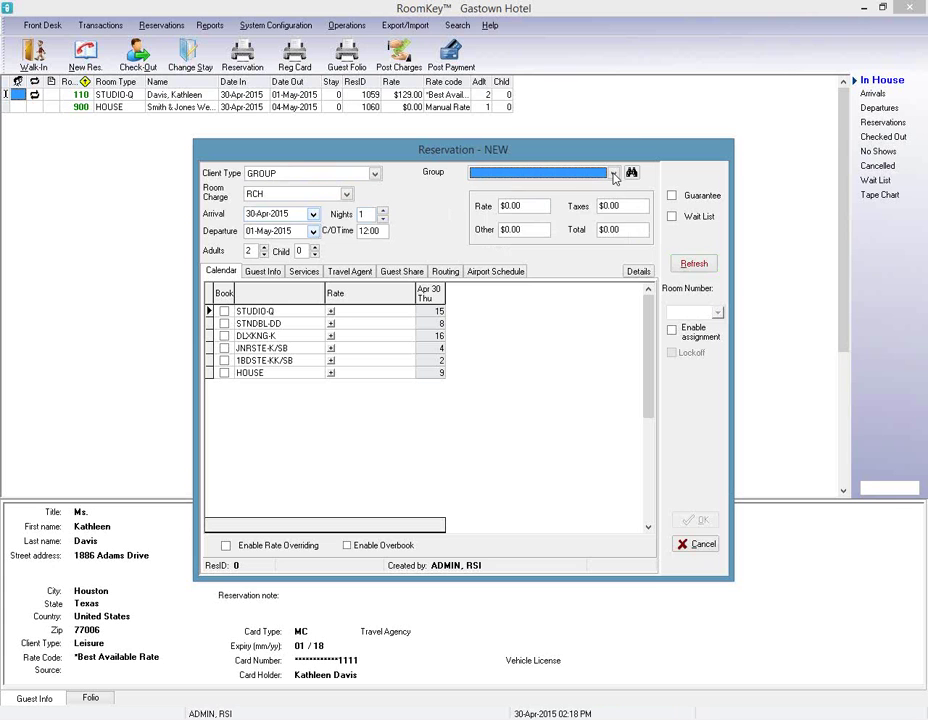
pyautogui.click(614, 174)
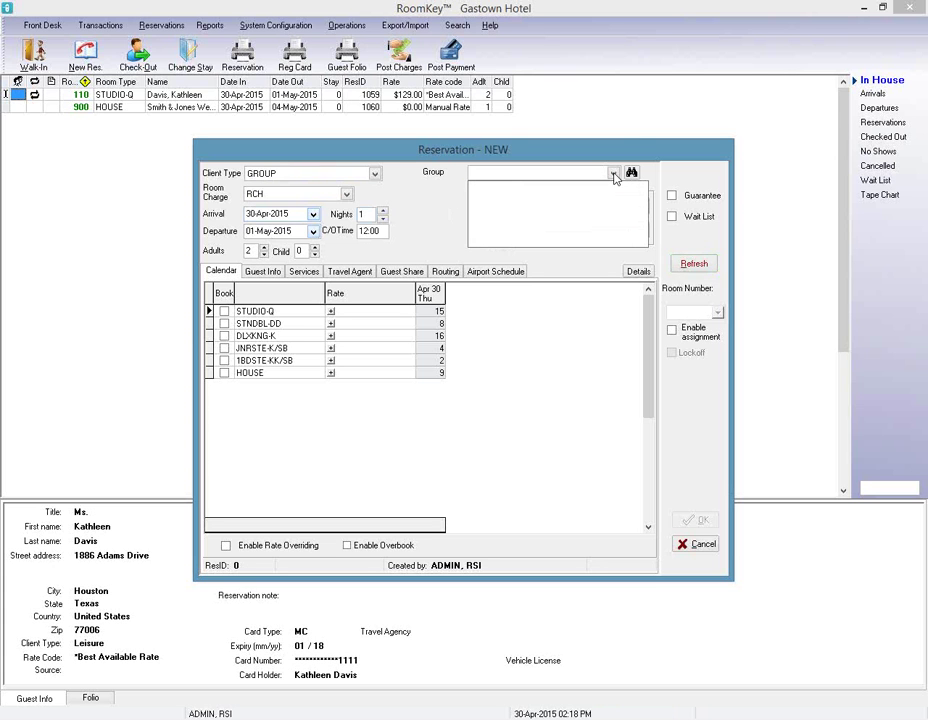
pyautogui.click(614, 174)
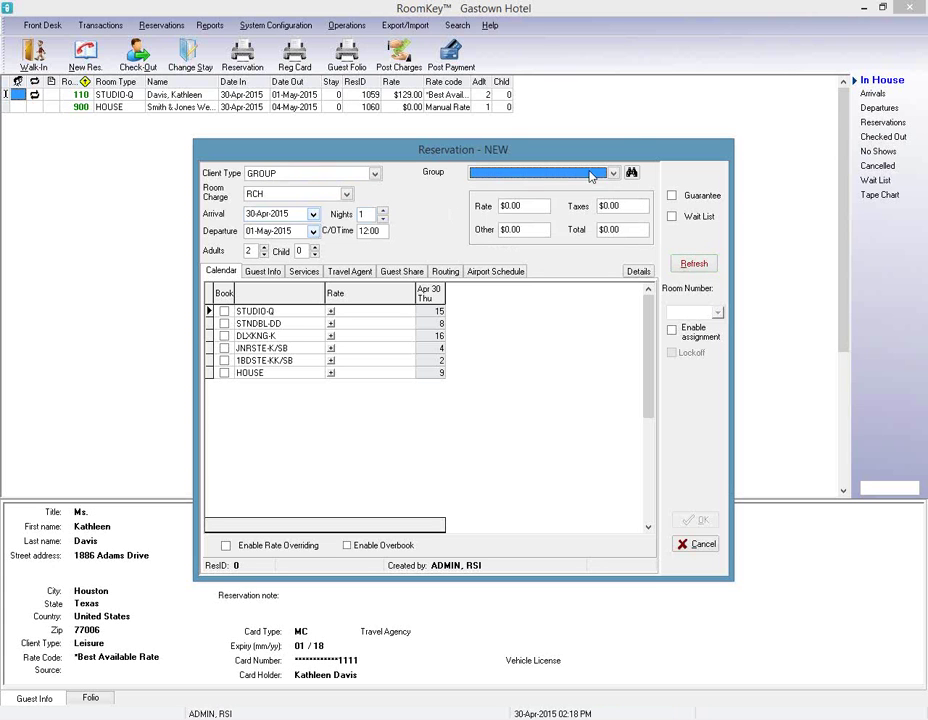
# Set arrival to 08-May-2015 for 2 nights and refresh availability.
pyautogui.click(313, 214)
pyautogui.click(234, 176)
pyautogui.click(313, 215)
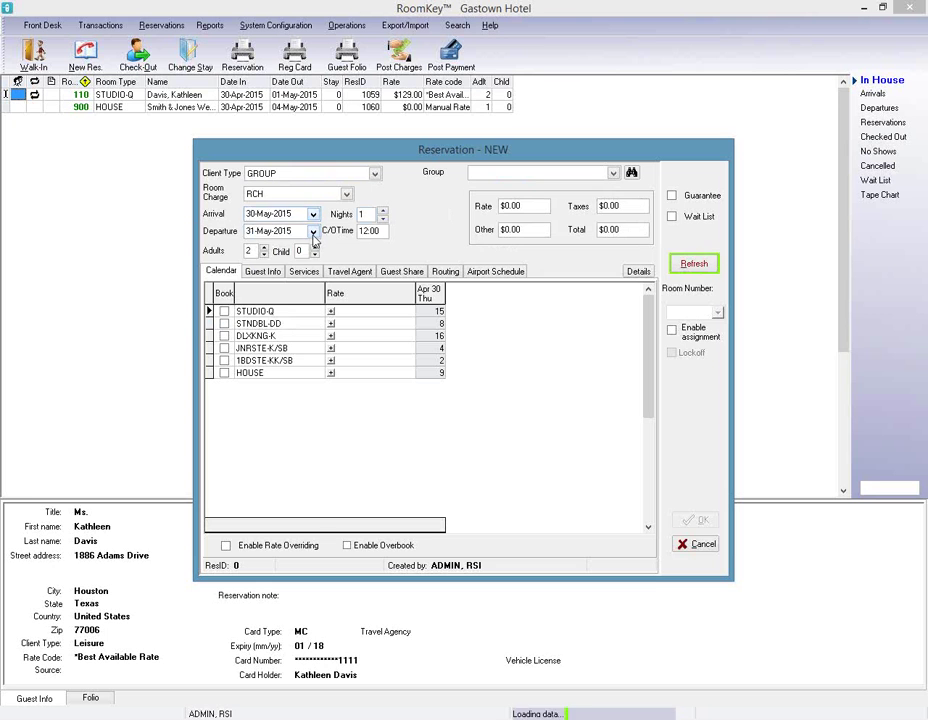
pyautogui.click(313, 215)
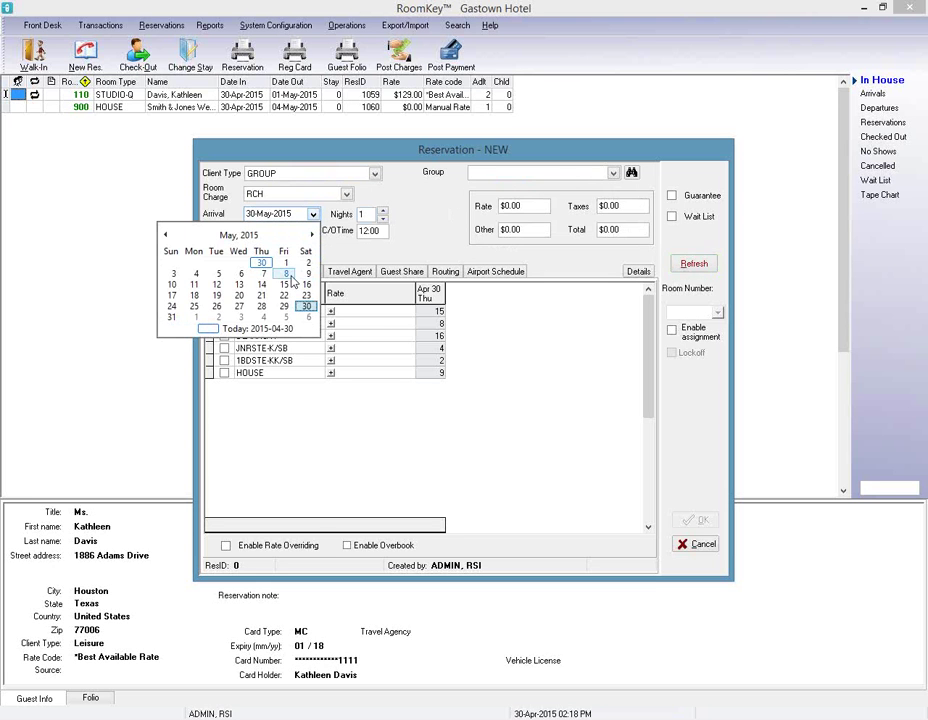
pyautogui.click(287, 272)
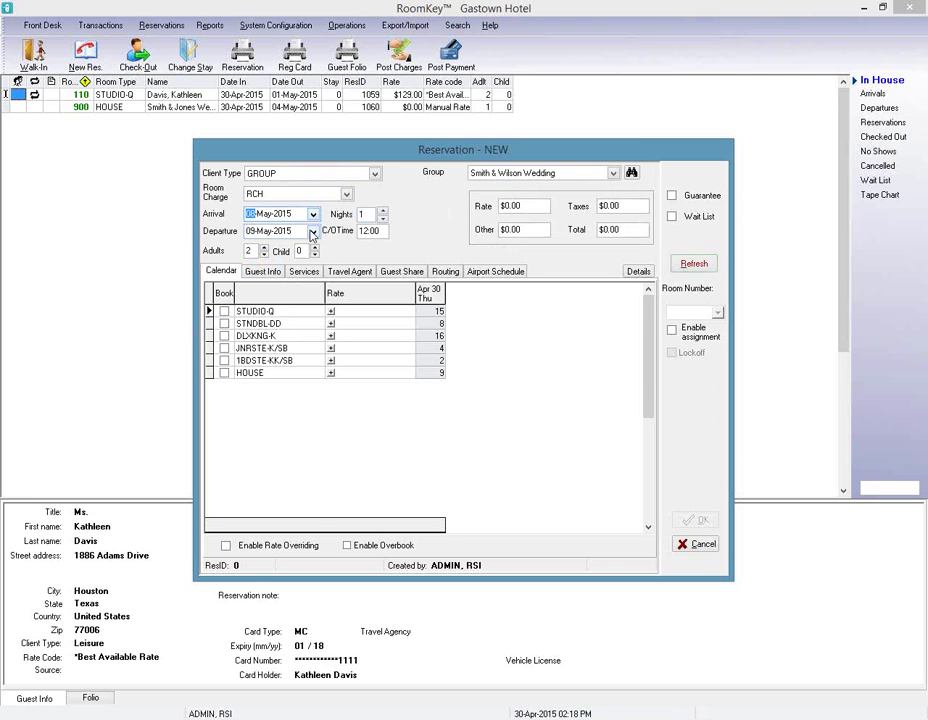
pyautogui.click(383, 211)
pyautogui.click(699, 267)
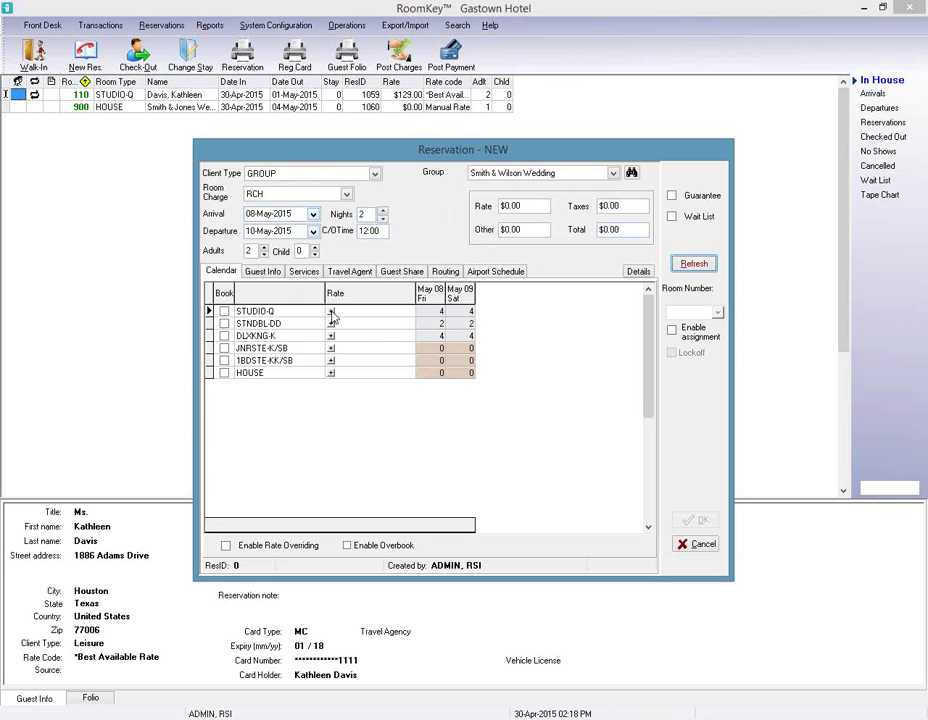
# Book one STUDIO-Q room at Group Rates.
pyautogui.click(331, 312)
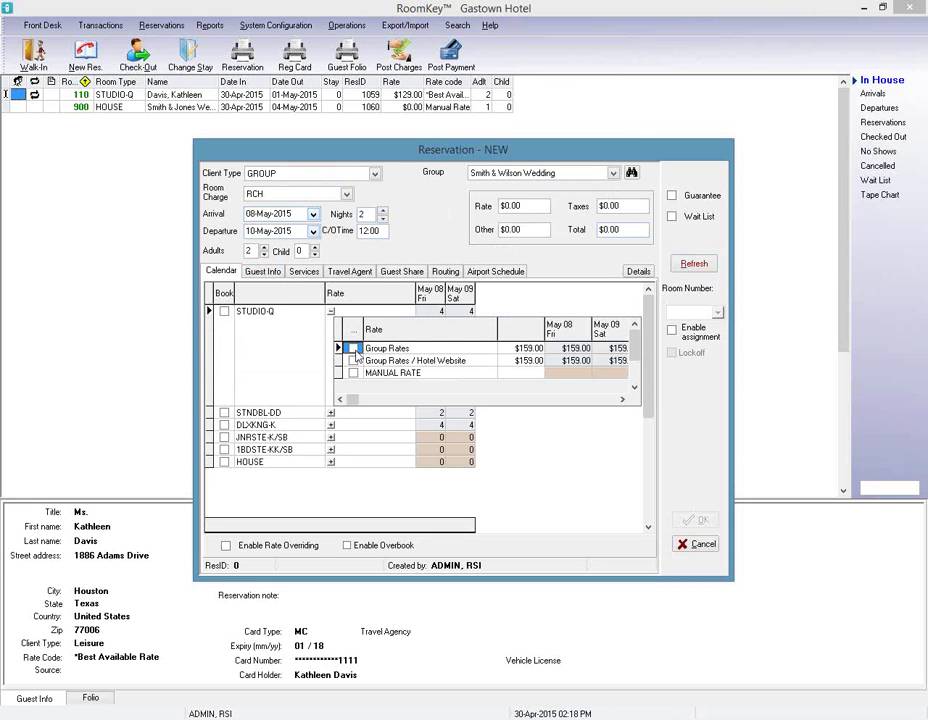
pyautogui.click(352, 348)
pyautogui.click(225, 312)
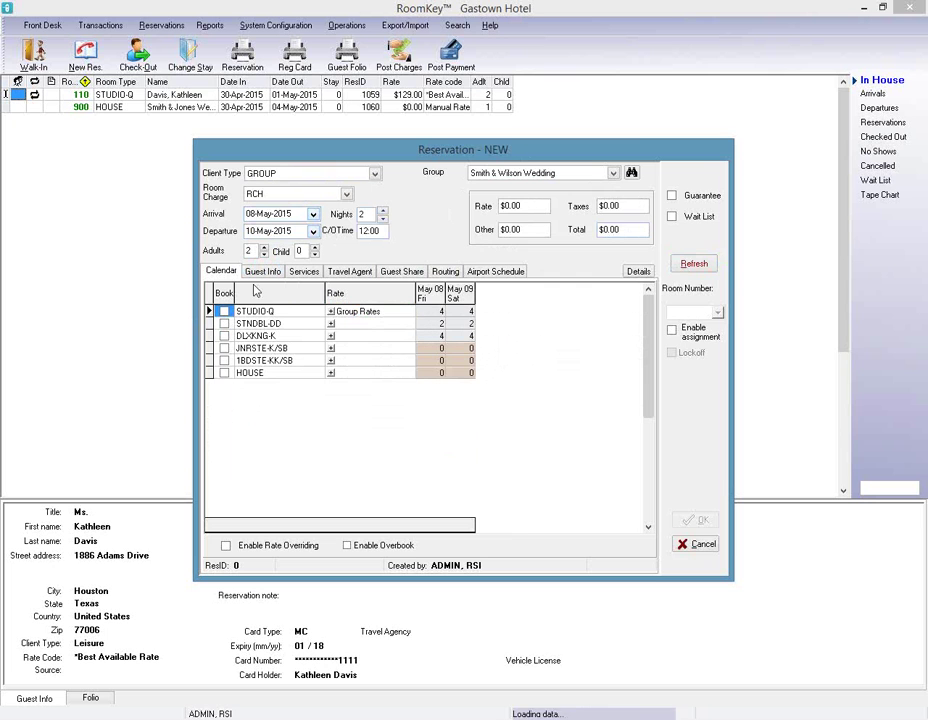
pyautogui.click(266, 274)
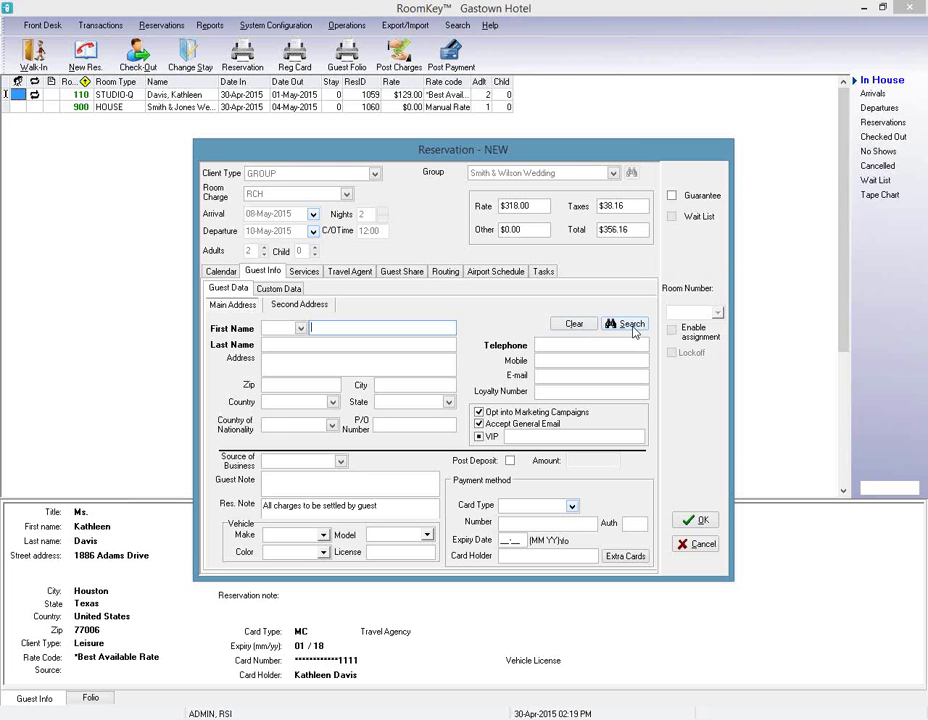
# Attach the existing guest found by last-name search and save the STUDIO-Q reservation.
pyautogui.click(631, 325)
pyautogui.write('bi')
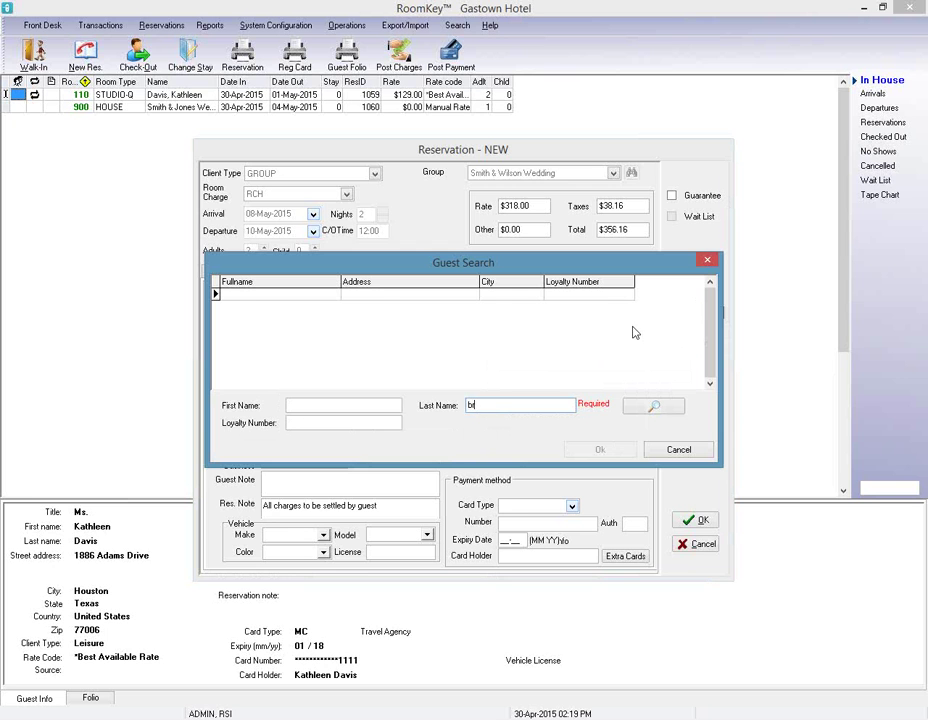
pyautogui.click(652, 406)
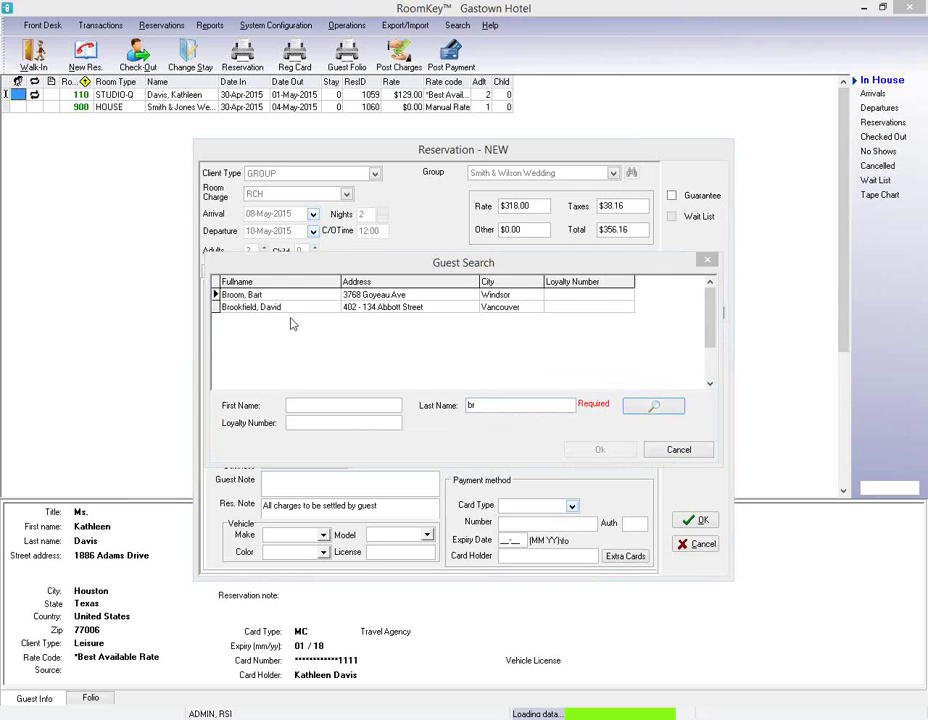
pyautogui.click(336, 297)
pyautogui.click(584, 456)
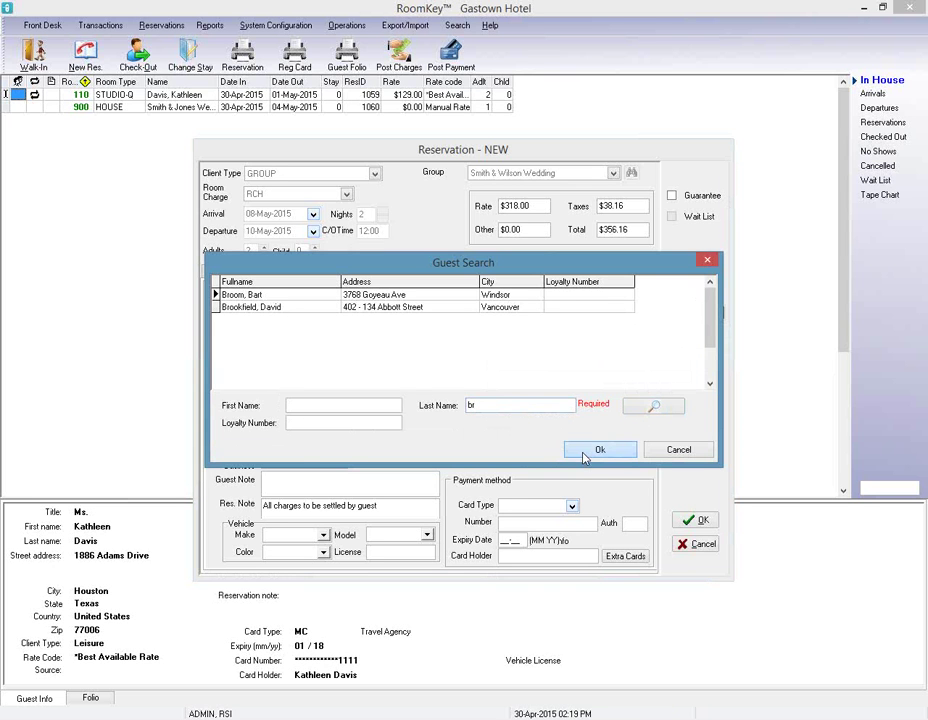
pyautogui.click(690, 522)
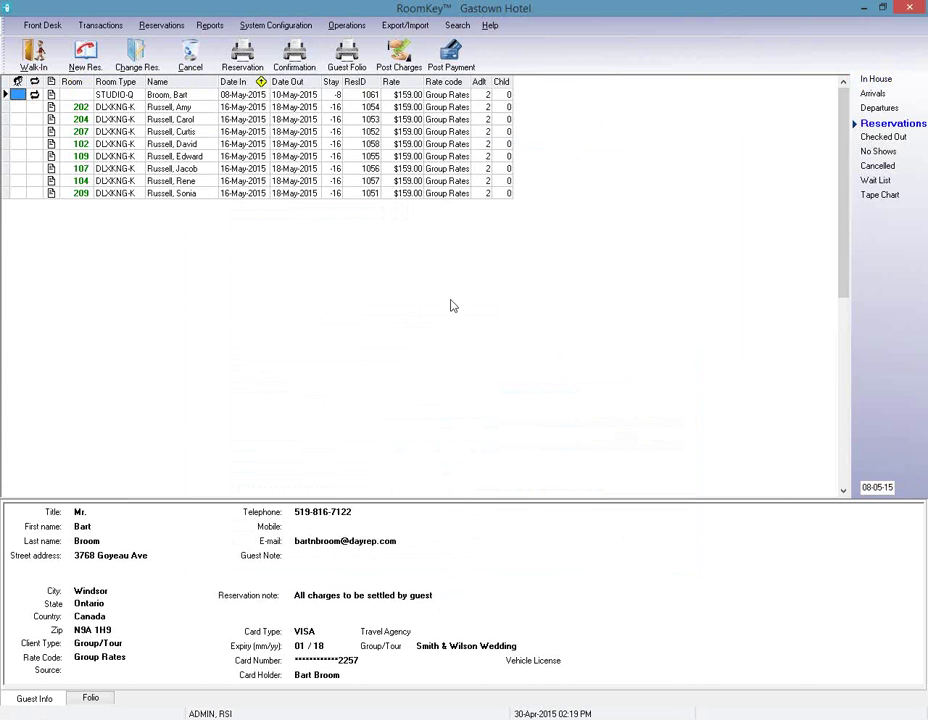
pyautogui.click(336, 33)
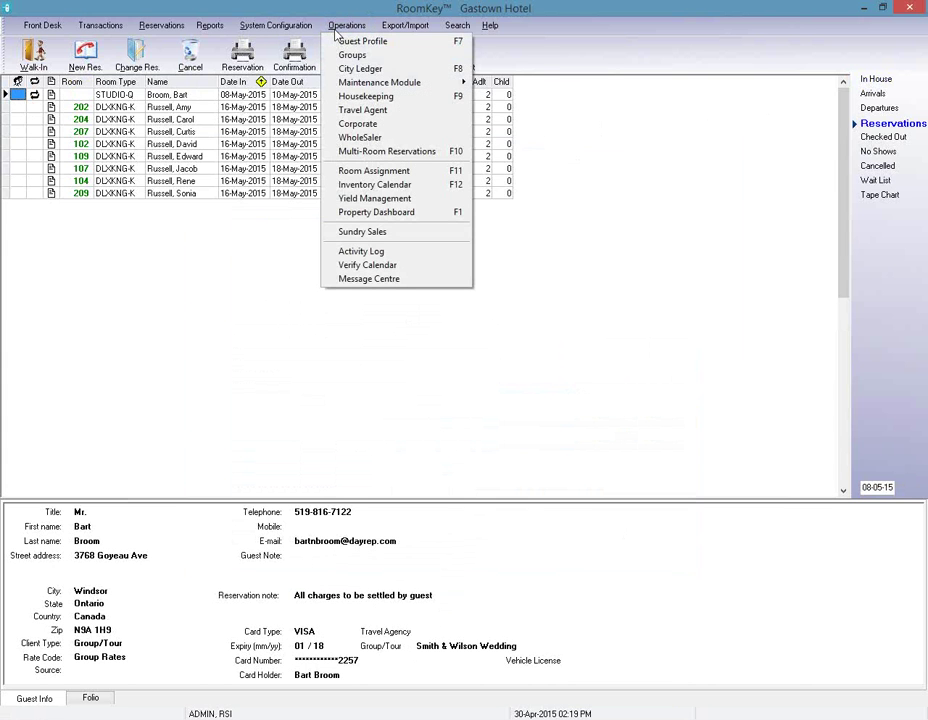
# From Group Master, start a new group so a blank Group Wizard opens for 30-Apr to 01-May-2015.
pyautogui.click(350, 57)
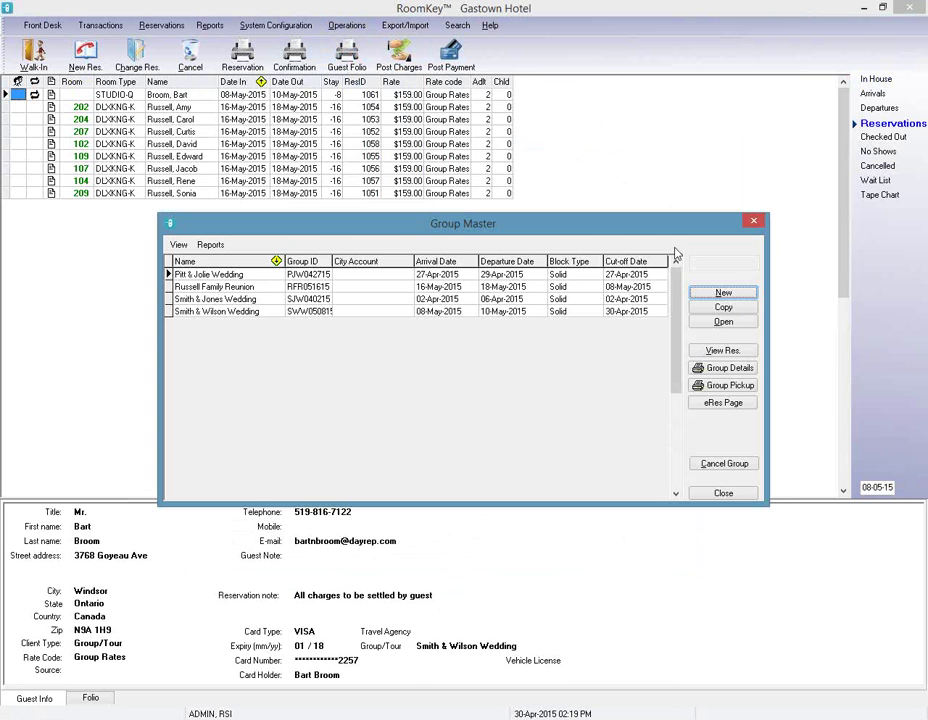
pyautogui.click(718, 296)
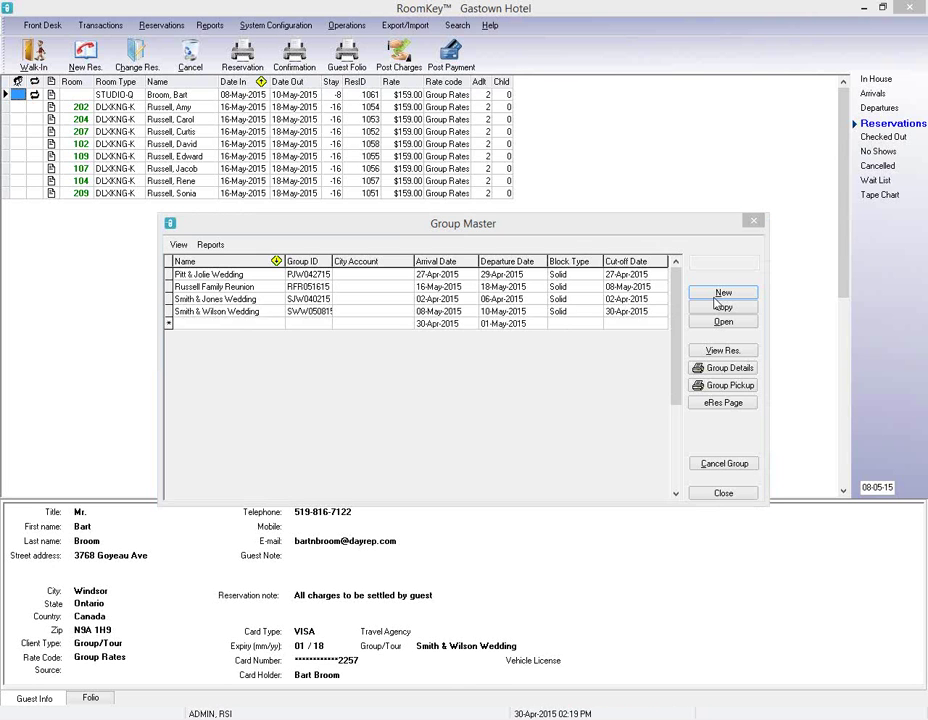
pyautogui.click(716, 297)
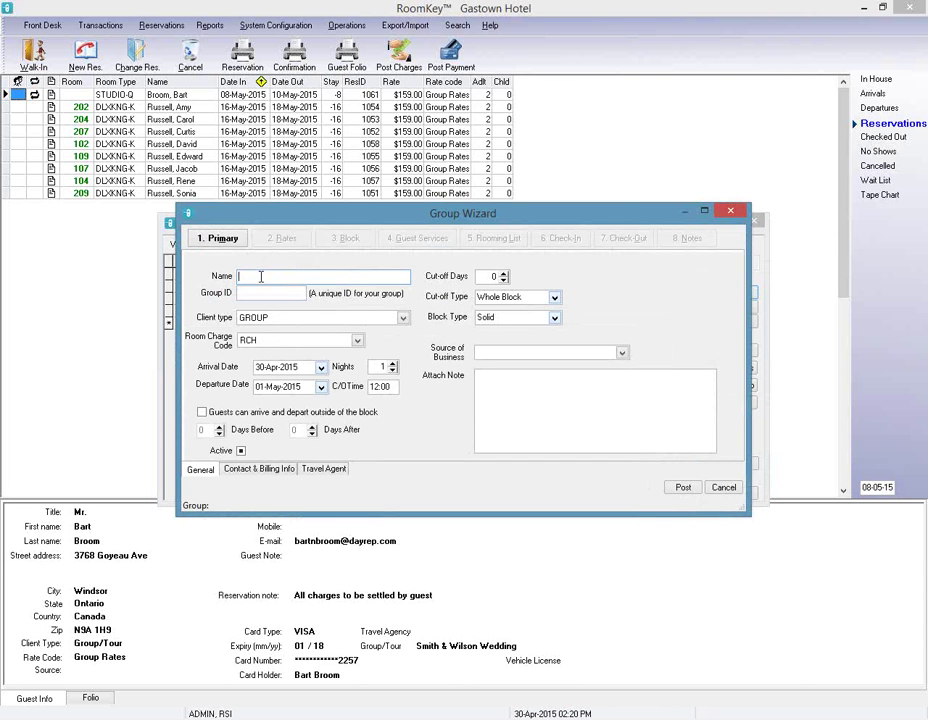
# Name the group 'RSI International Meeting', give it ID RIM043015, and extend it to 2 nights.
pyautogui.write('RSI International Meeting')
pyautogui.press('Tab')
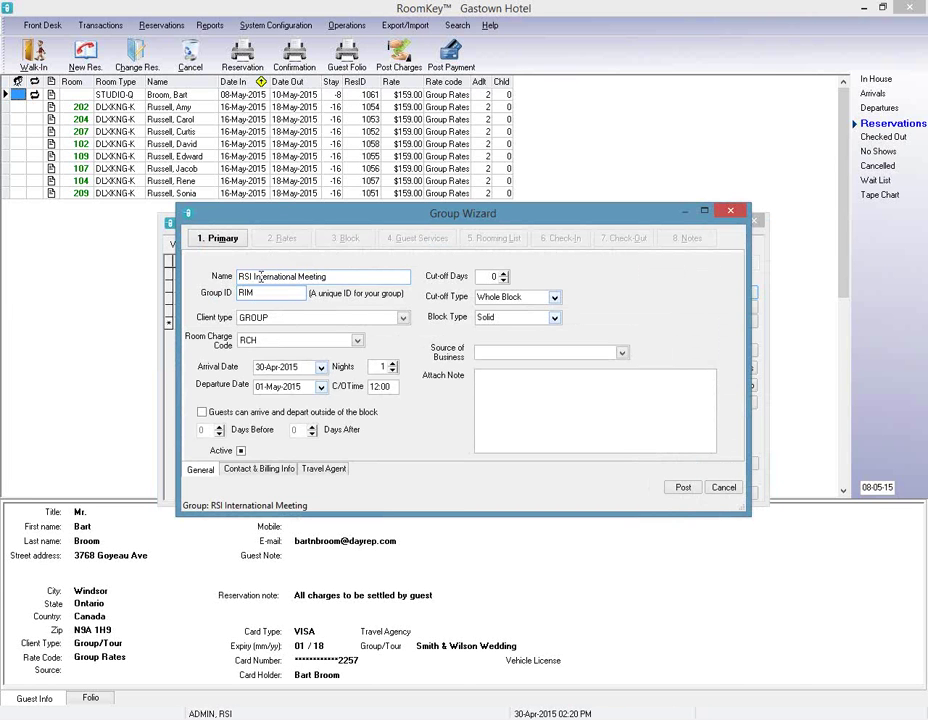
pyautogui.write('043015')
pyautogui.click(393, 366)
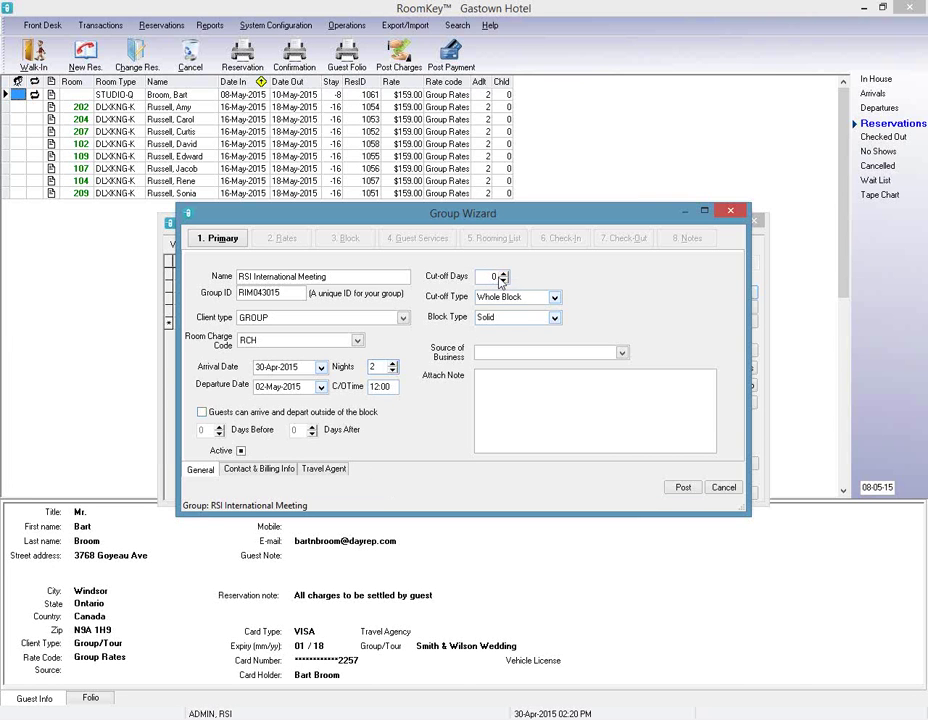
# Set source of business to Discount Group and attach the note 'Room & Tax to be direct billed to City Ledger'.
pyautogui.click(621, 353)
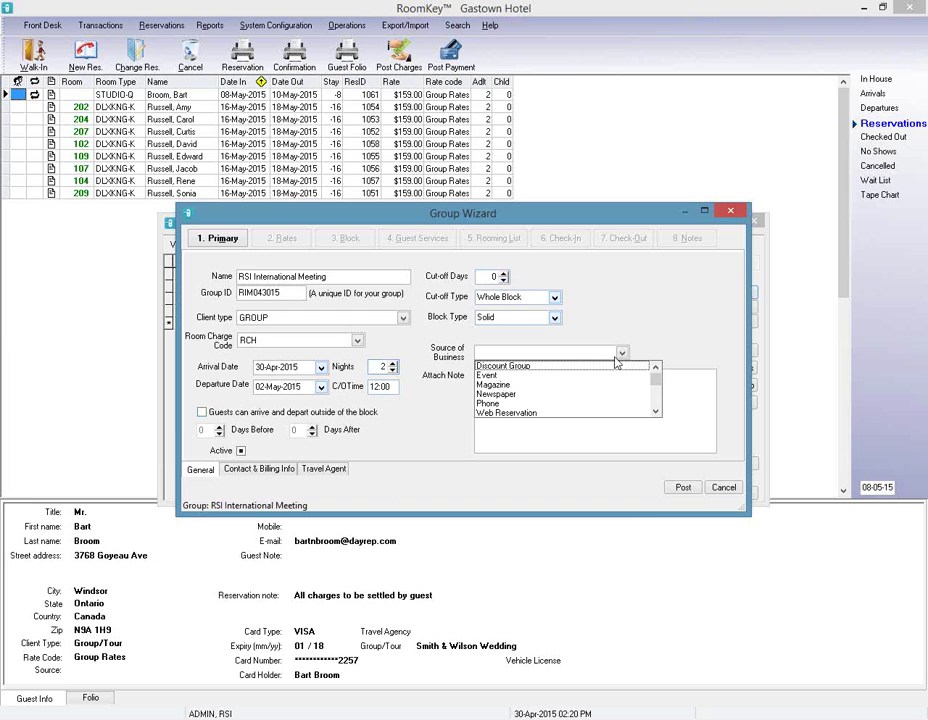
pyautogui.click(526, 367)
pyautogui.click(524, 392)
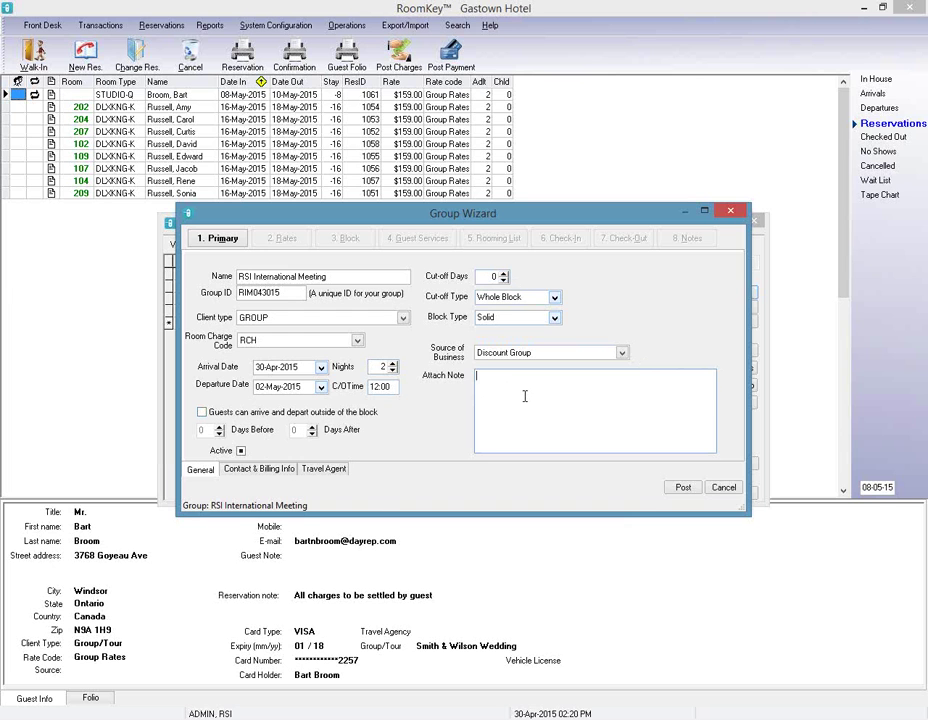
pyautogui.write('Room & Tax to be direct billed to City Ledger')
# Bill room and tax on folio 8 to a newly created city account.
pyautogui.click(268, 470)
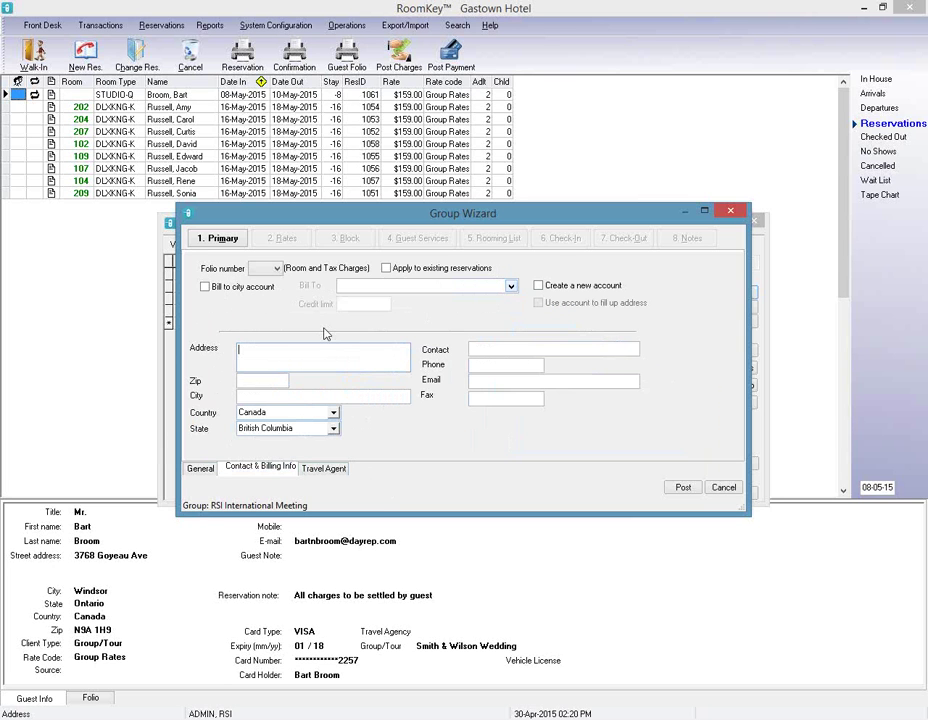
pyautogui.click(277, 269)
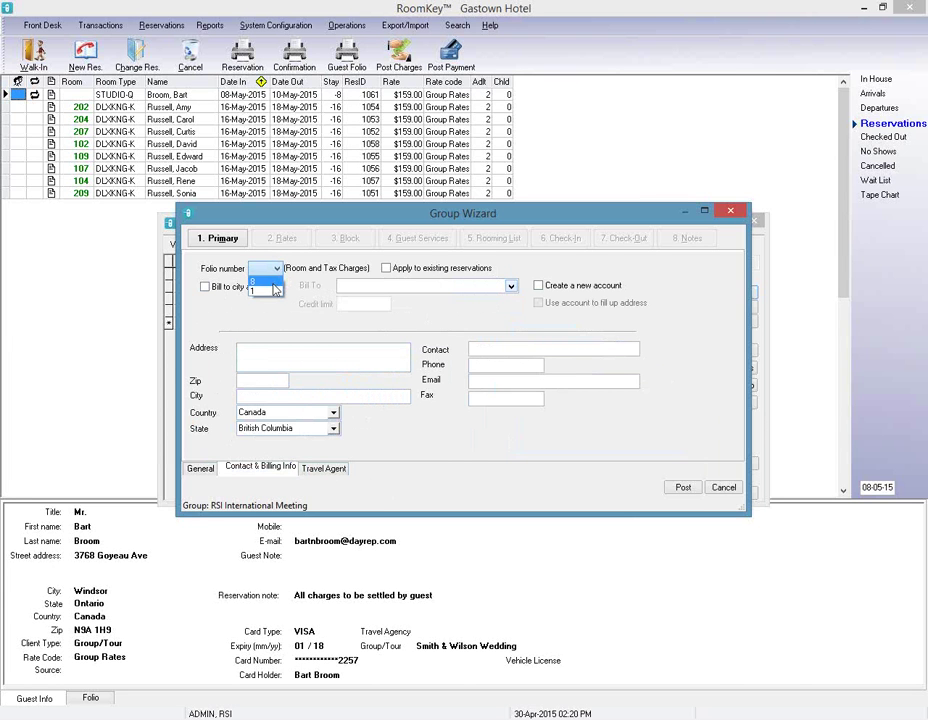
pyautogui.click(275, 286)
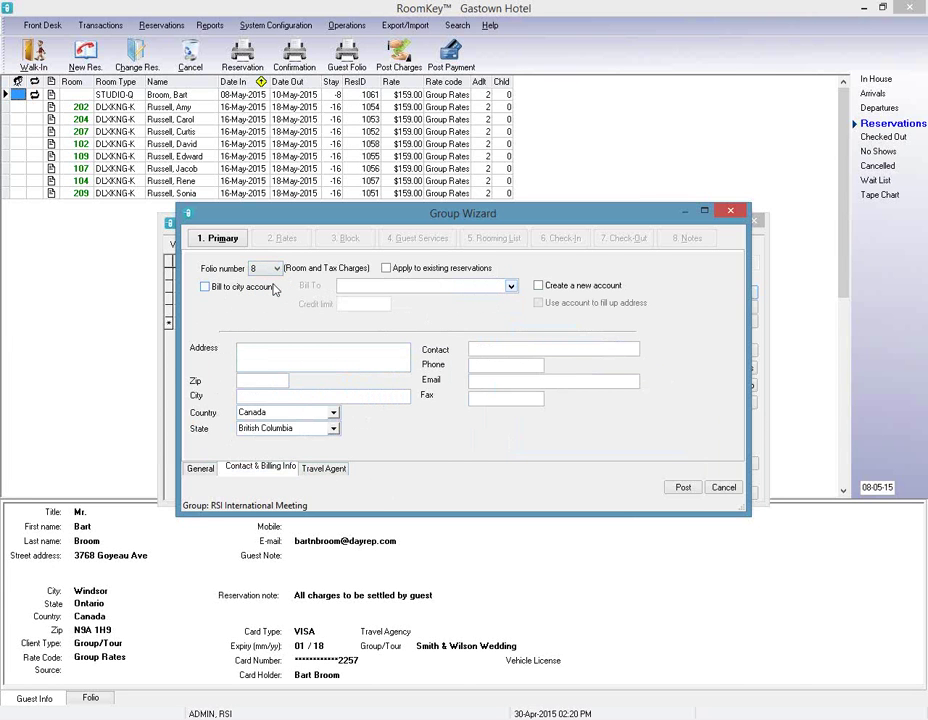
pyautogui.click(205, 288)
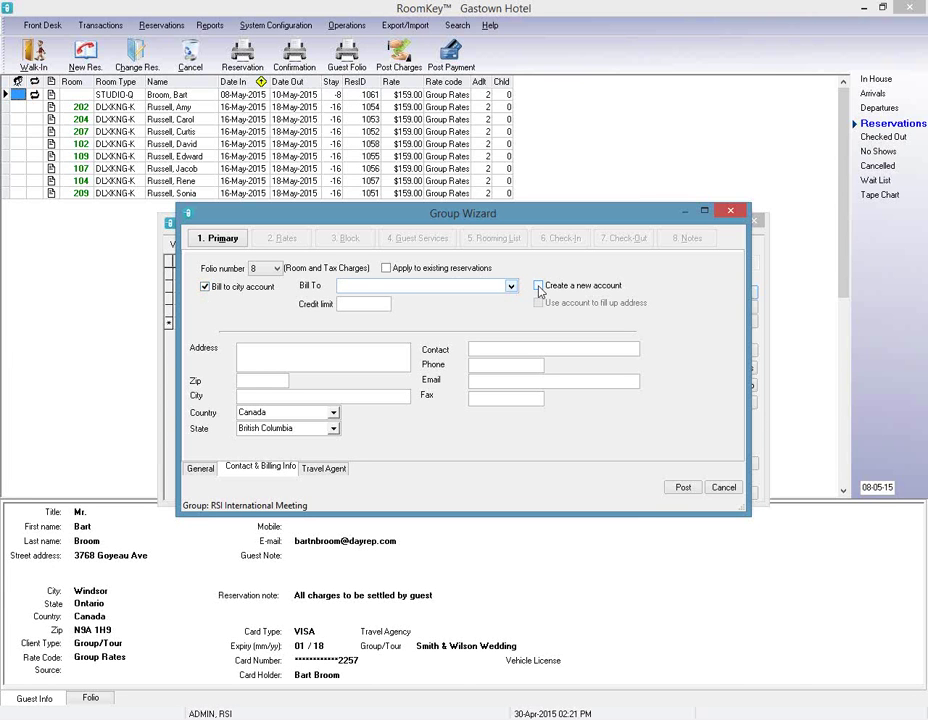
pyautogui.click(539, 287)
# Fill in the bill-to name 'RSI International Meeting', a 10000 credit limit, and the billing address and zip code.
pyautogui.click(468, 287)
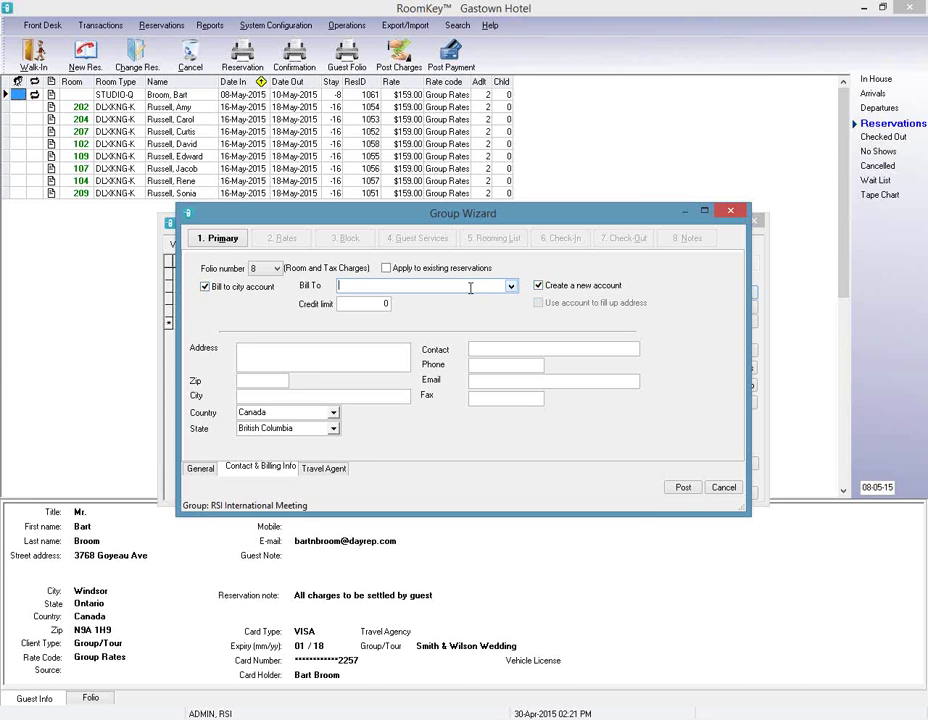
pyautogui.write('RSI International Meeting')
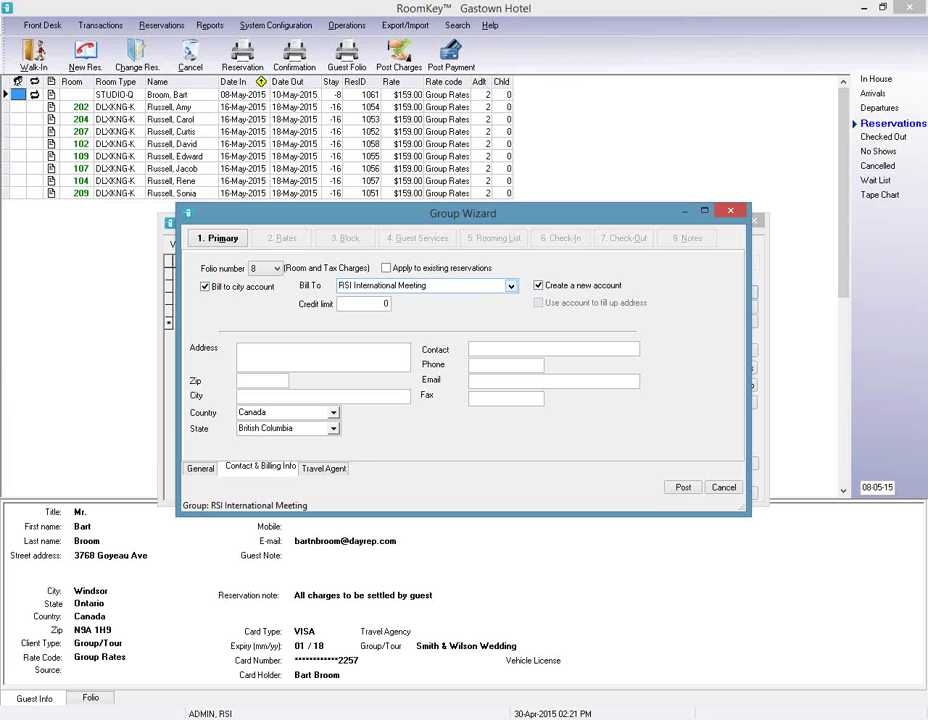
pyautogui.press('Tab')
pyautogui.write('1000')
pyautogui.press('Tab')
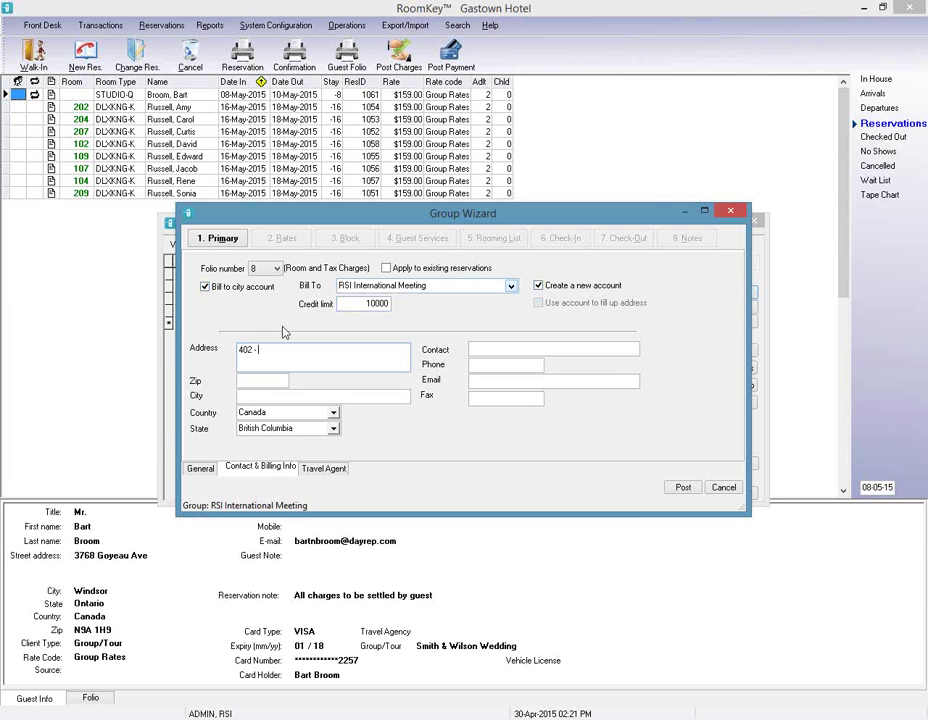
pyautogui.press('Tab')
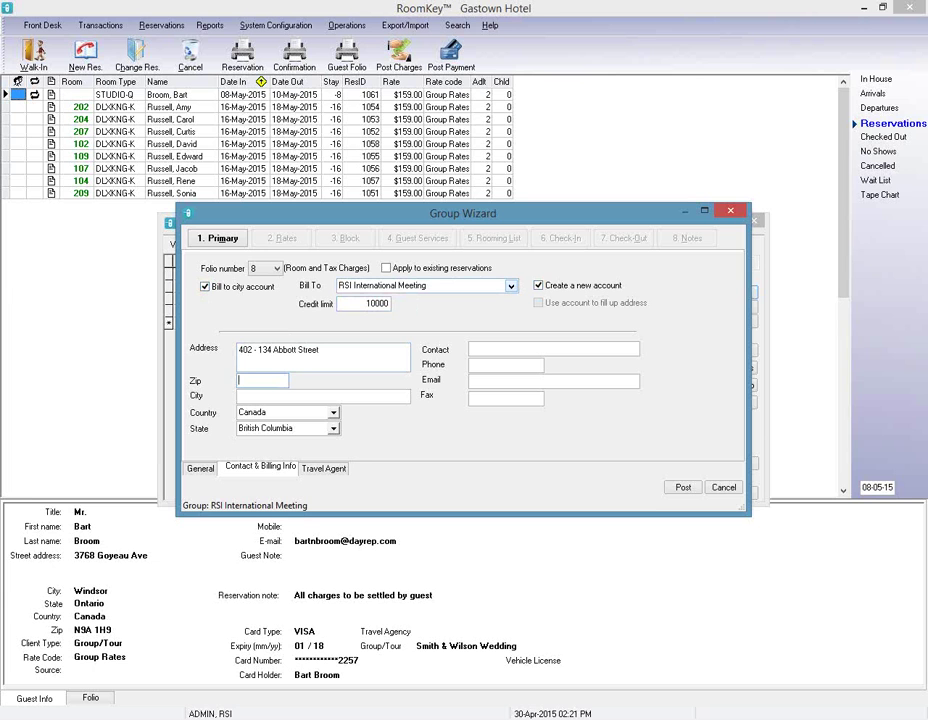
pyautogui.write('V')
pyautogui.press('BackSpace')
pyautogui.write('2K4')
pyautogui.press('Tab')
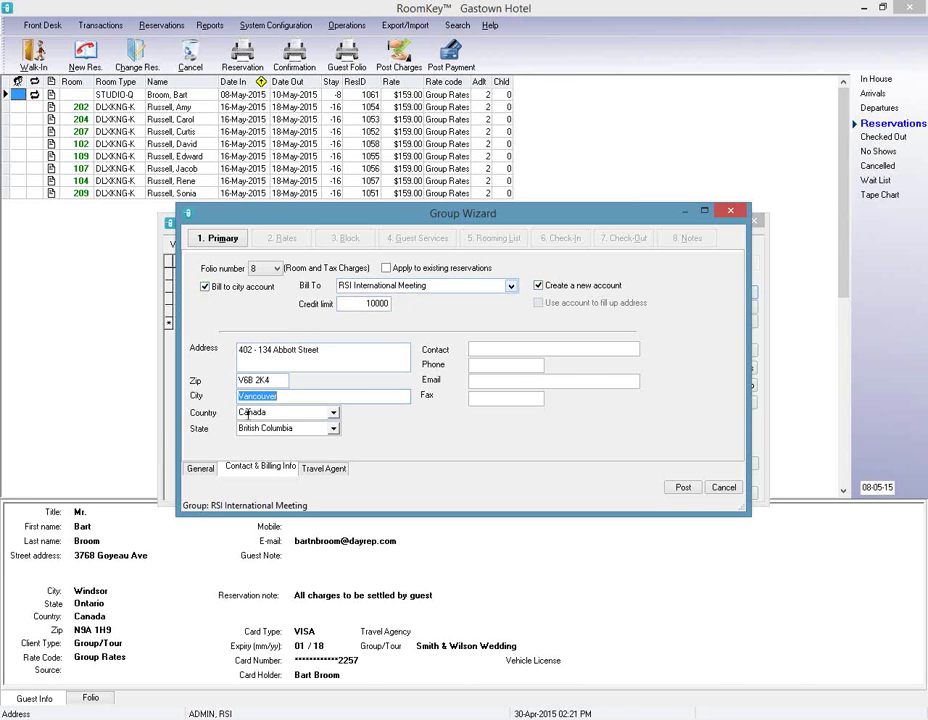
# Enter the account contact's name, phone number and e-mail, then post the group.
pyautogui.click(519, 348)
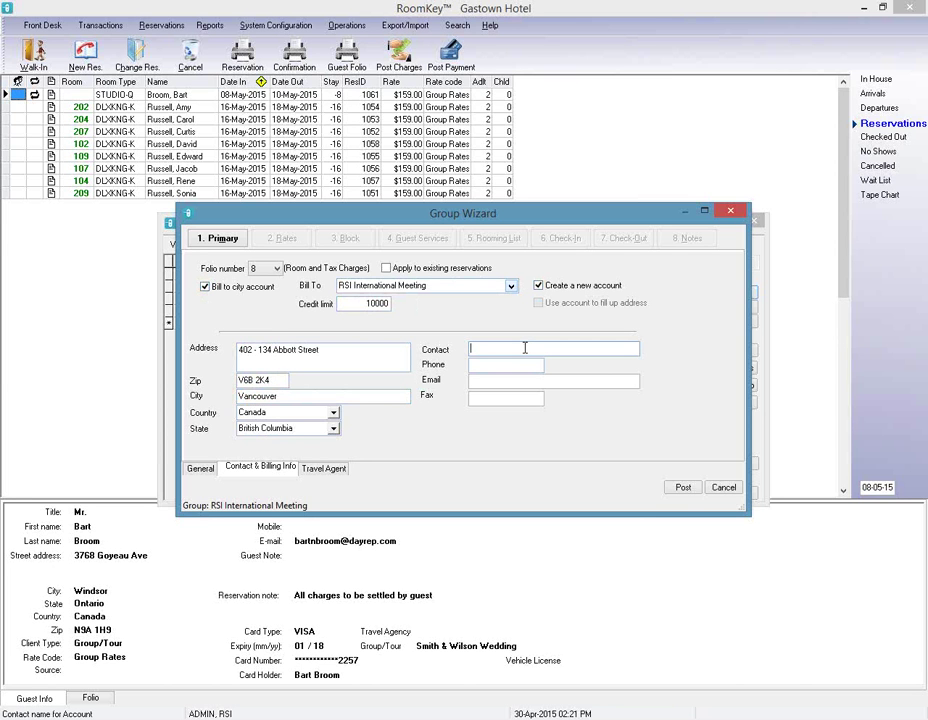
pyautogui.press('Tab')
pyautogui.press('Tab')
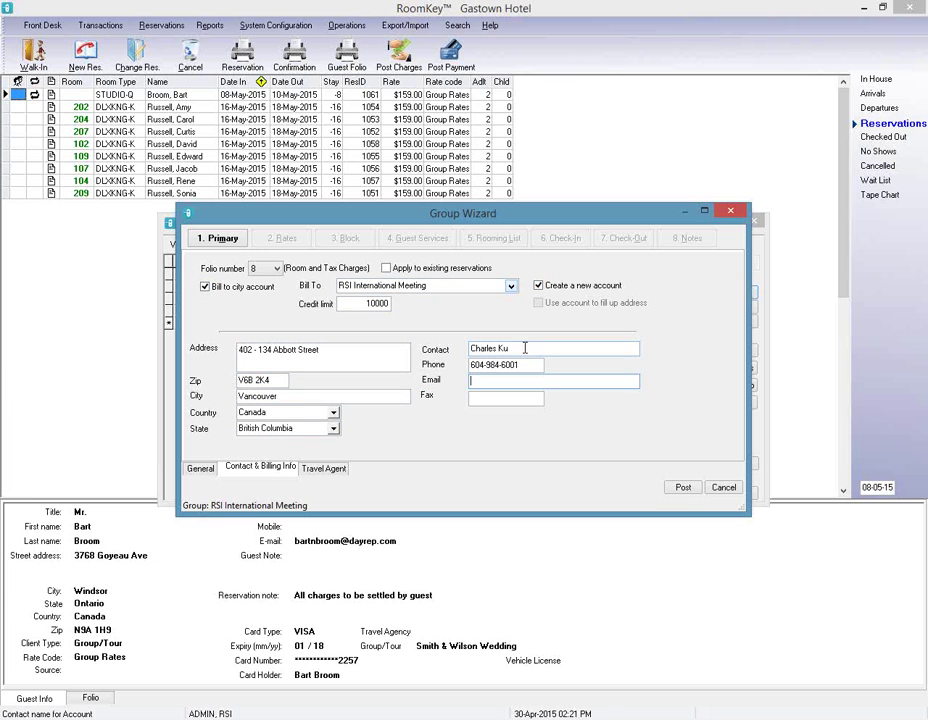
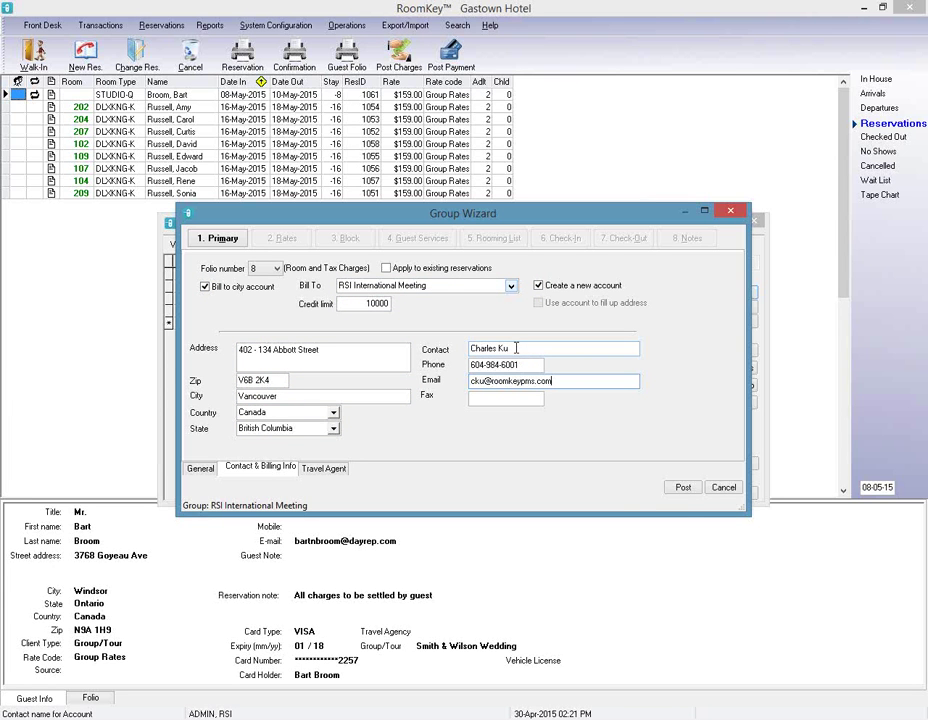
pyautogui.click(684, 488)
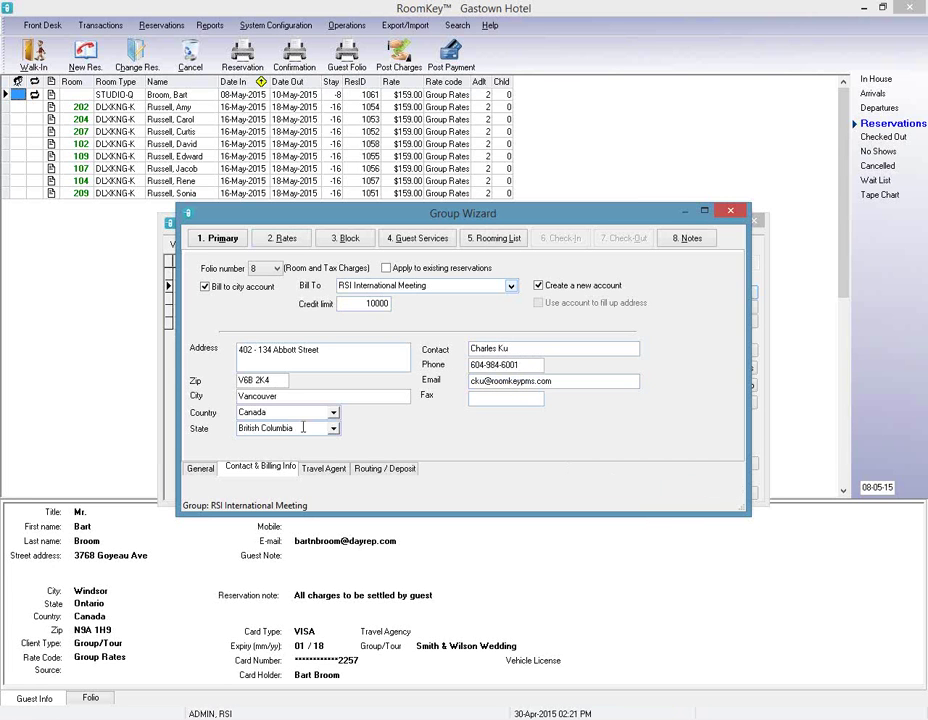
# Attach the Group Rates plan and offer it to RSI International Meeting on Hotel Direct and Hotel Website.
pyautogui.click(294, 244)
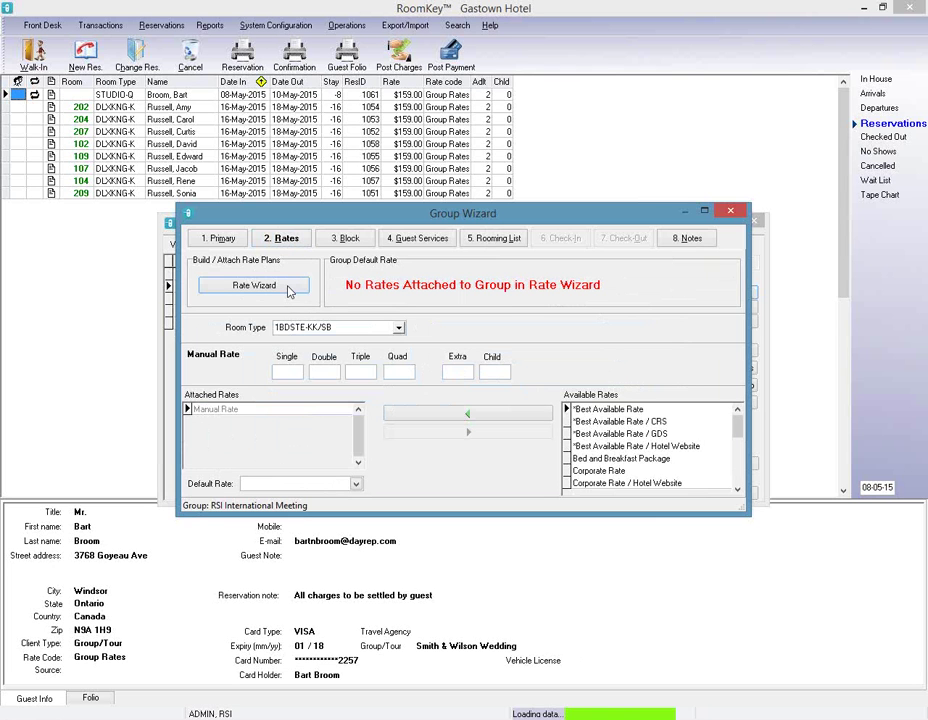
pyautogui.click(288, 290)
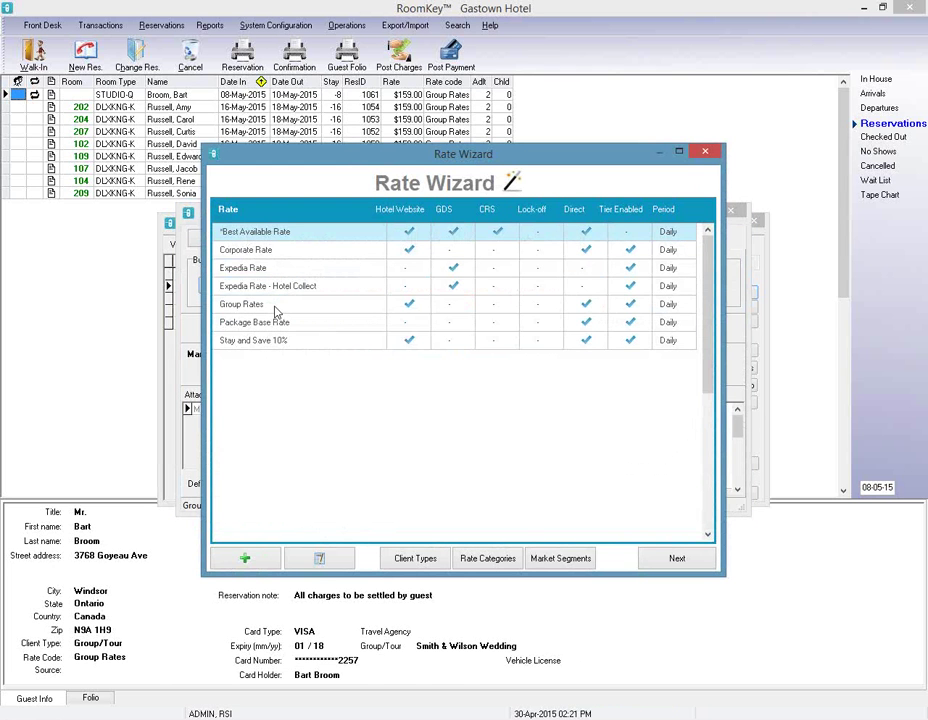
pyautogui.click(275, 307)
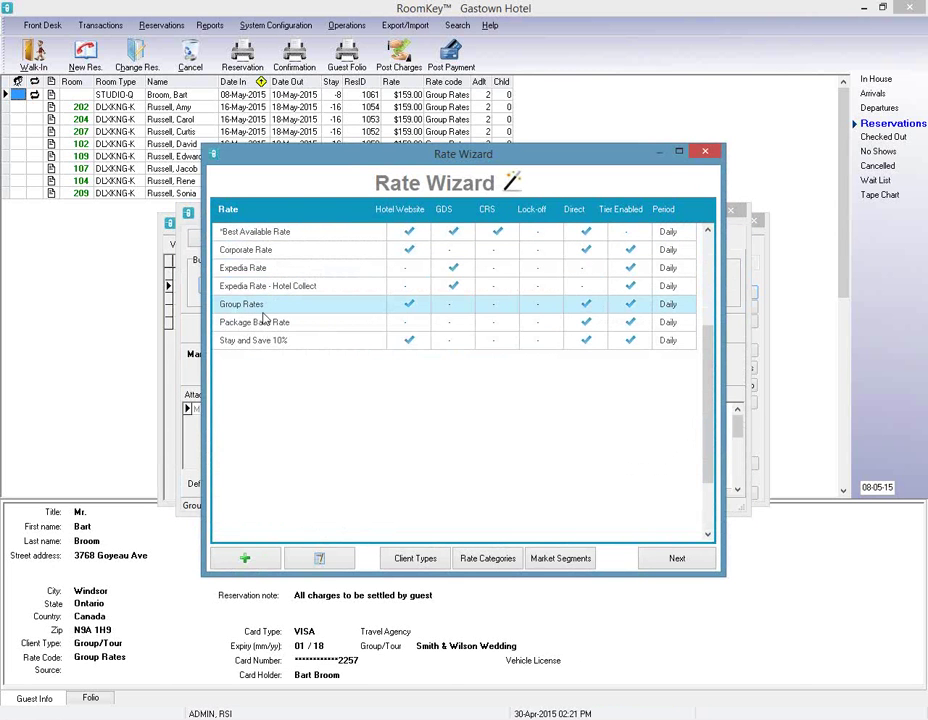
pyautogui.click(338, 564)
pyautogui.click(320, 560)
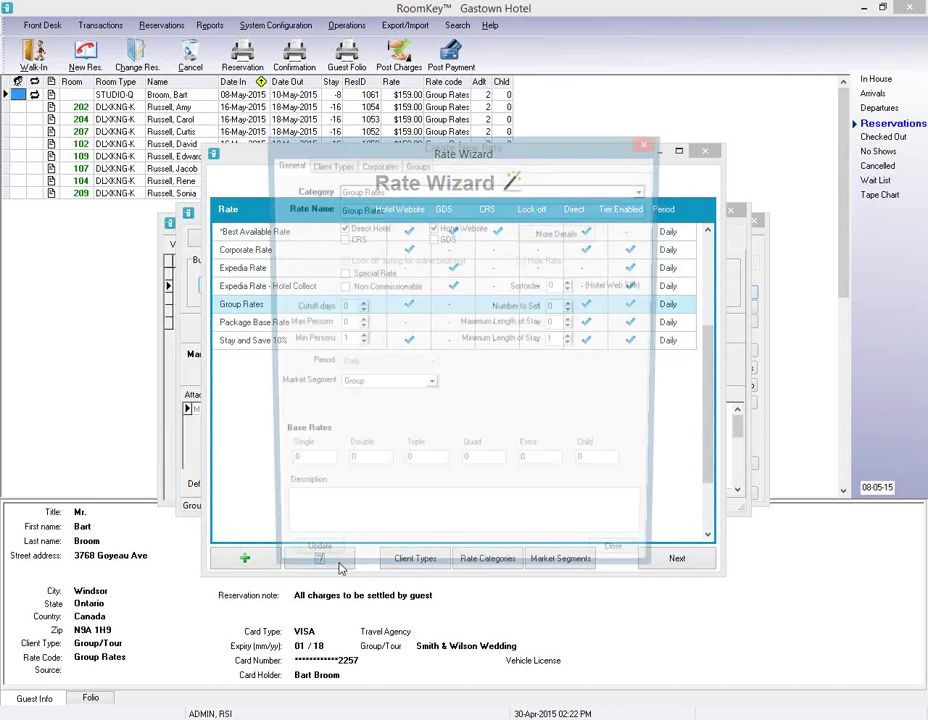
pyautogui.click(417, 165)
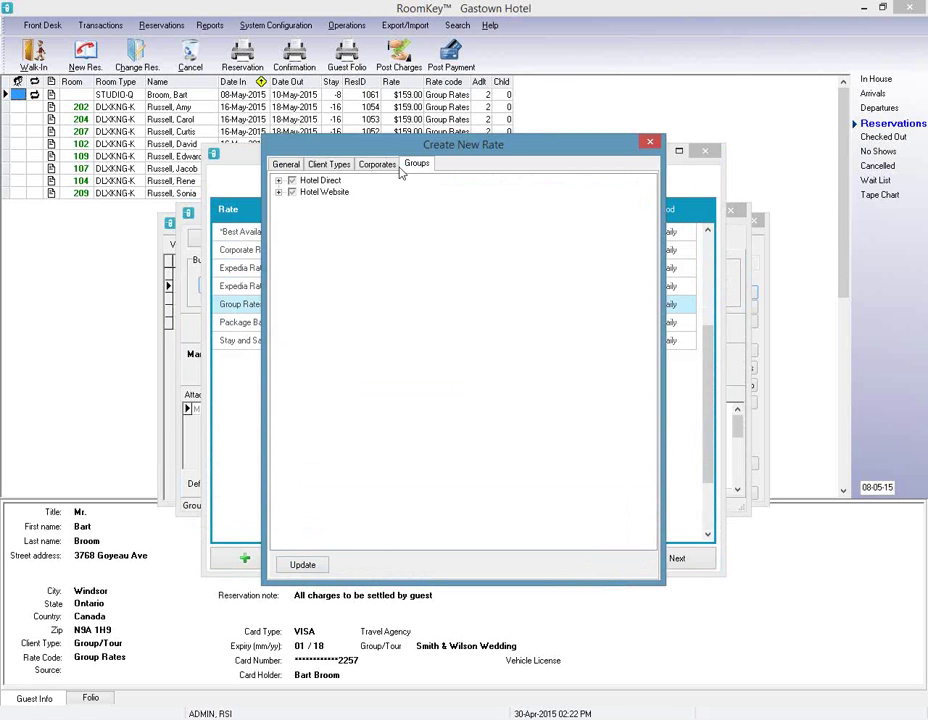
pyautogui.click(280, 181)
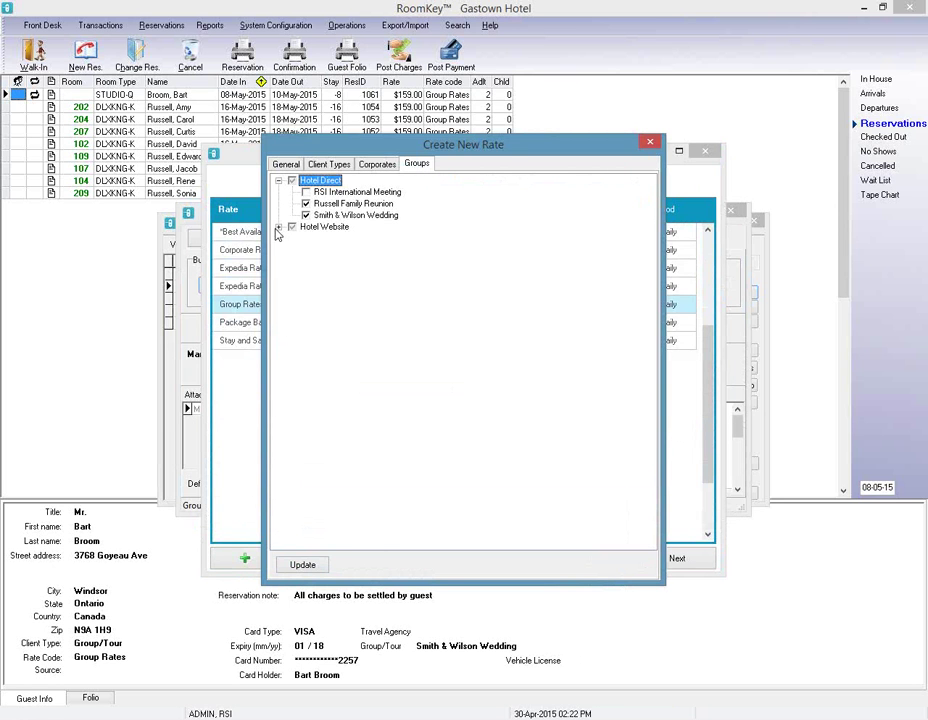
pyautogui.click(306, 192)
pyautogui.click(280, 227)
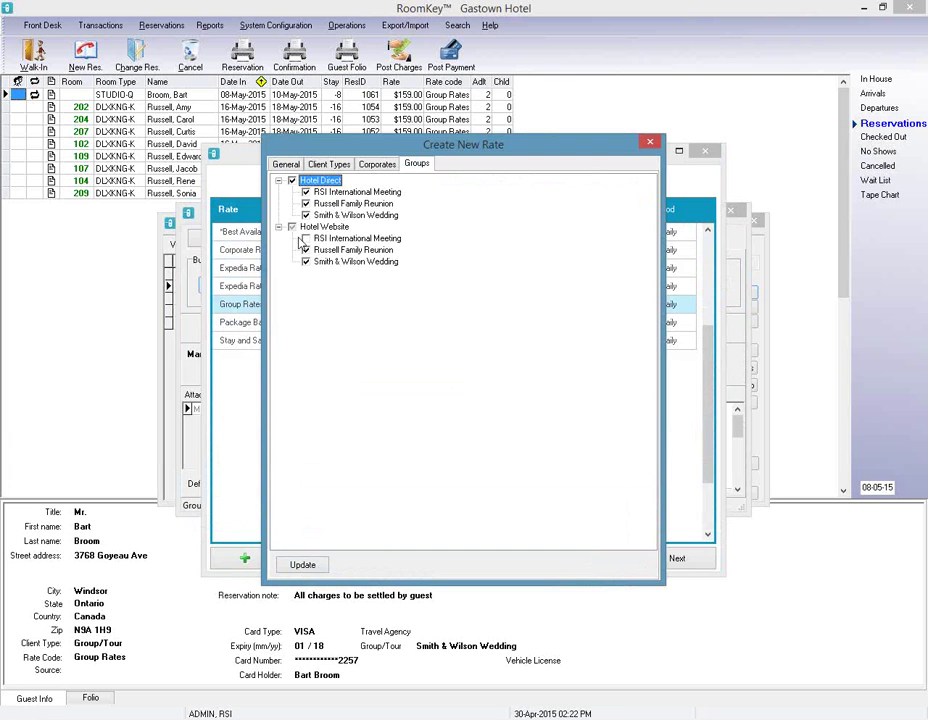
pyautogui.click(305, 239)
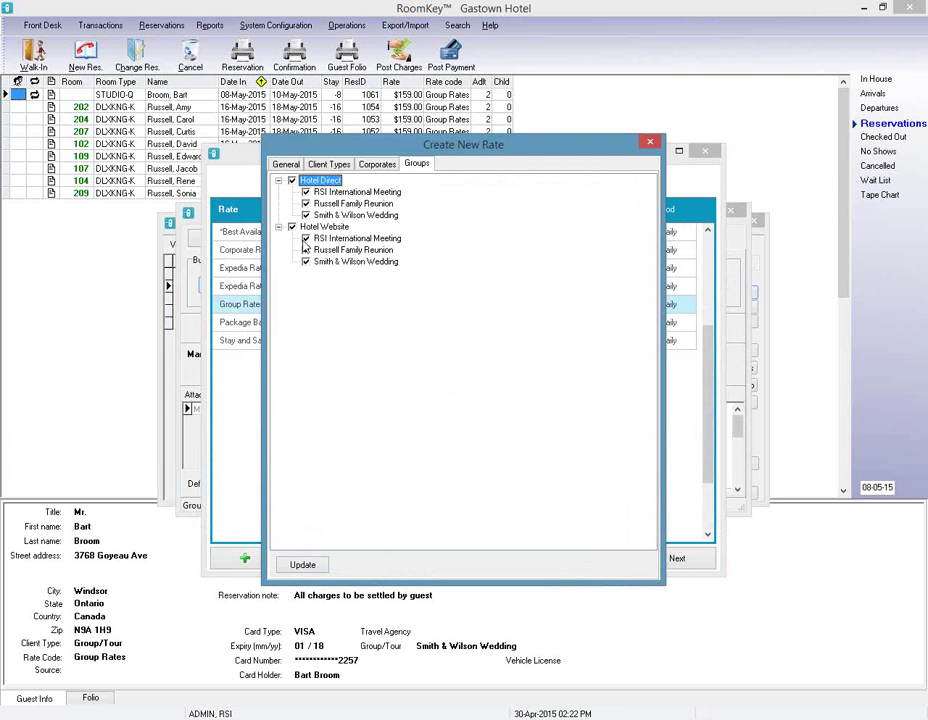
pyautogui.click(302, 565)
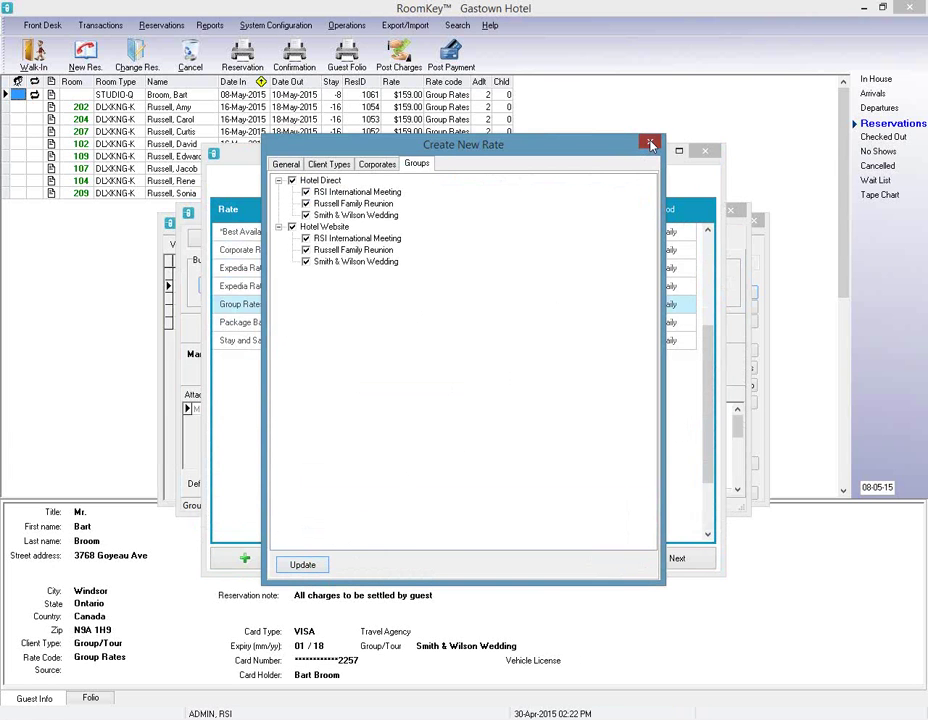
# Set Group Rates as the group's default rate and post it.
pyautogui.click(650, 145)
pyautogui.click(705, 151)
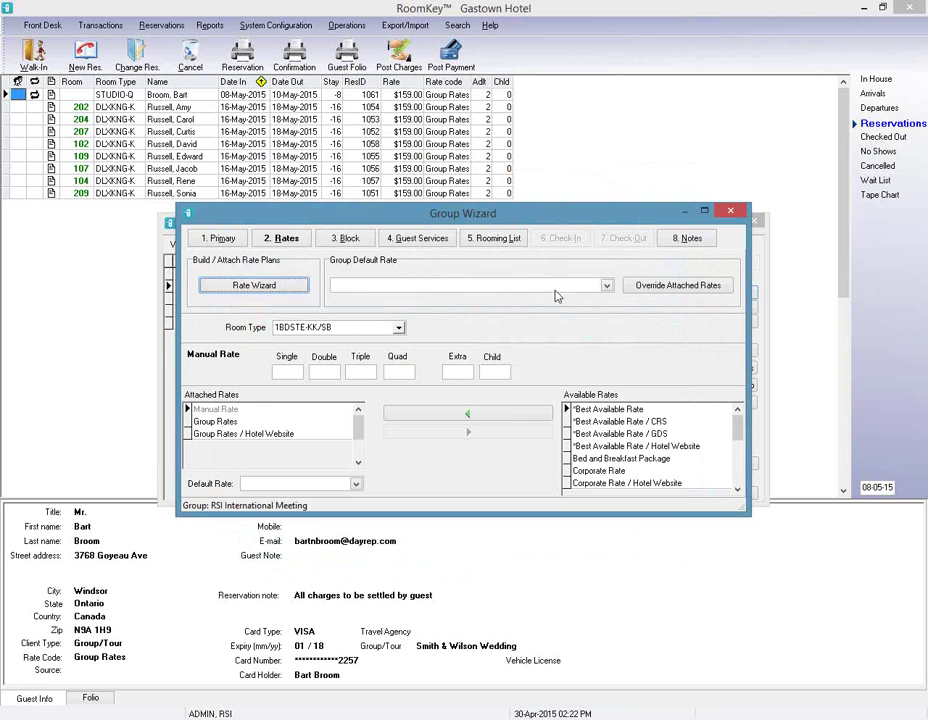
pyautogui.click(549, 288)
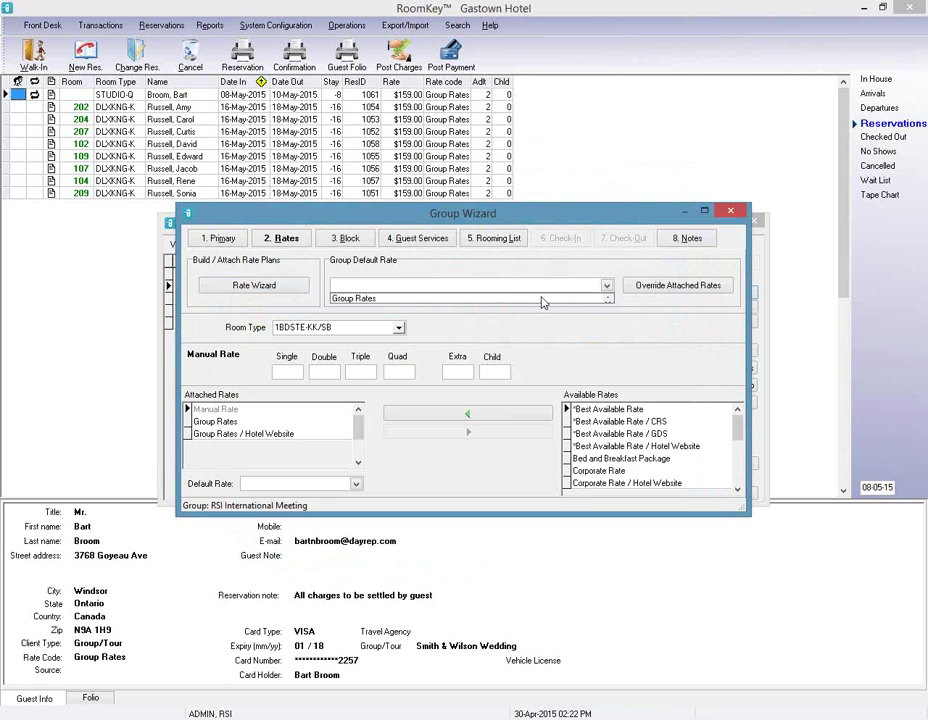
pyautogui.click(543, 300)
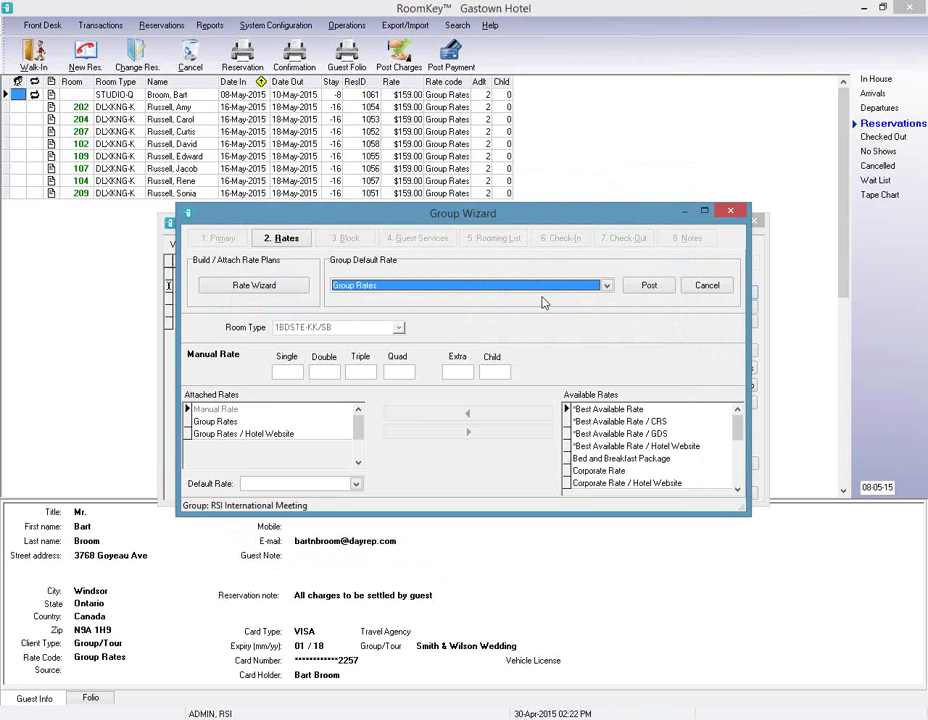
pyautogui.click(649, 286)
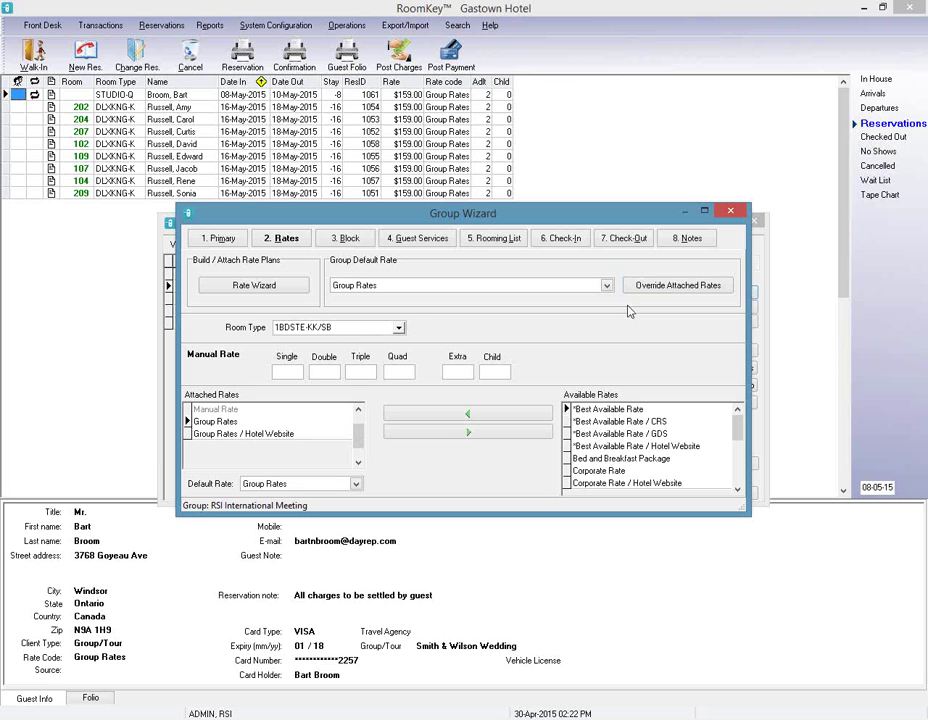
# Override the attached Group Rates to $99 for Single, Double, Triple and Quad occupancy and save.
pyautogui.click(700, 287)
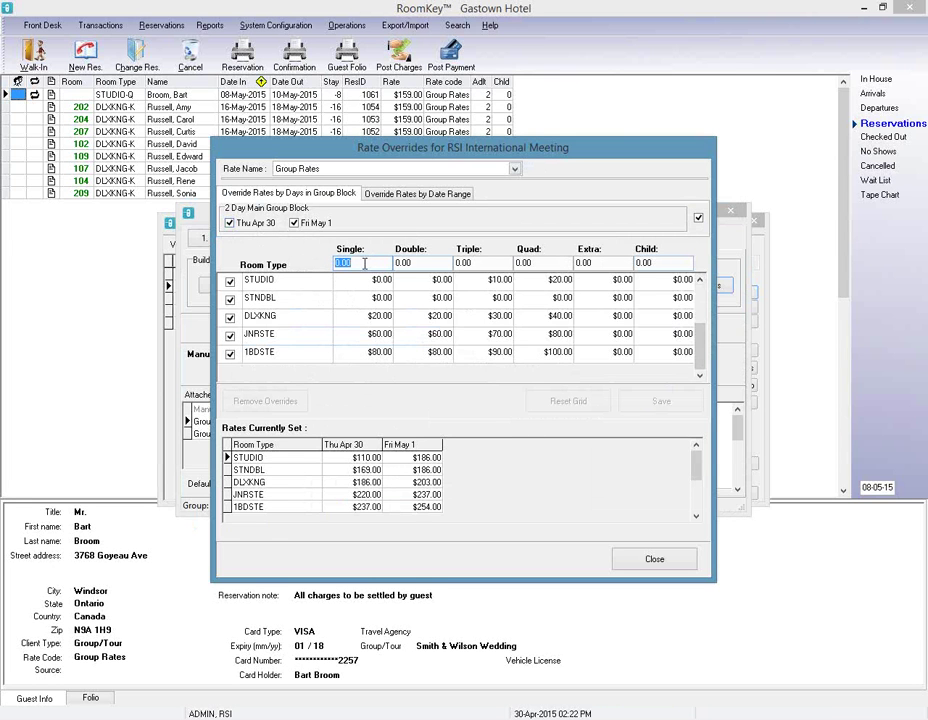
pyautogui.write('99')
pyautogui.press('Tab')
pyautogui.write('99')
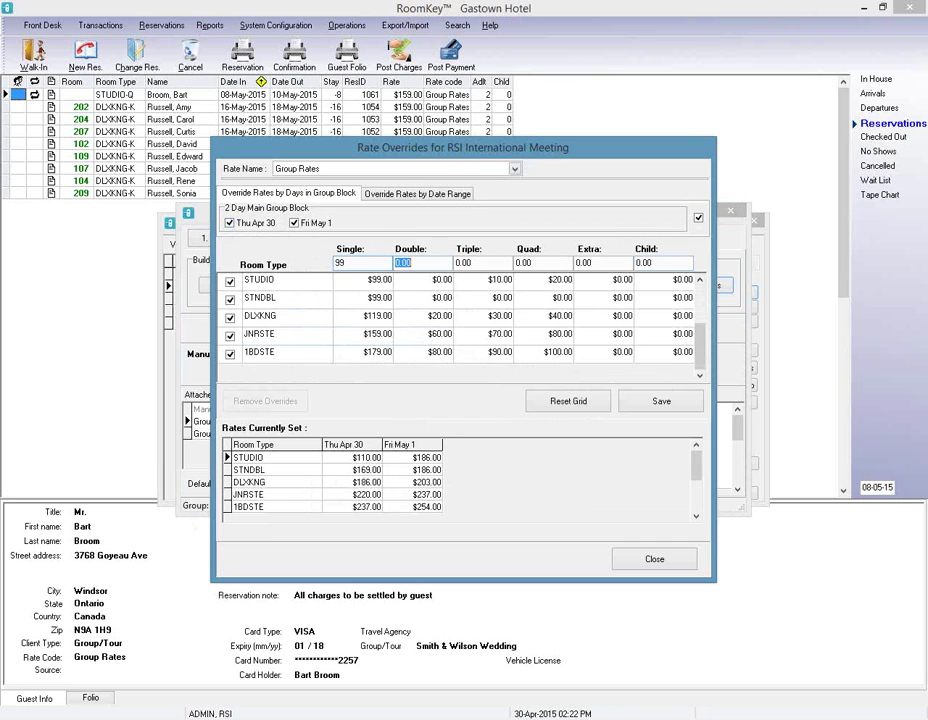
pyautogui.press('Tab')
pyautogui.write('99')
pyautogui.press('Tab')
pyautogui.write('99')
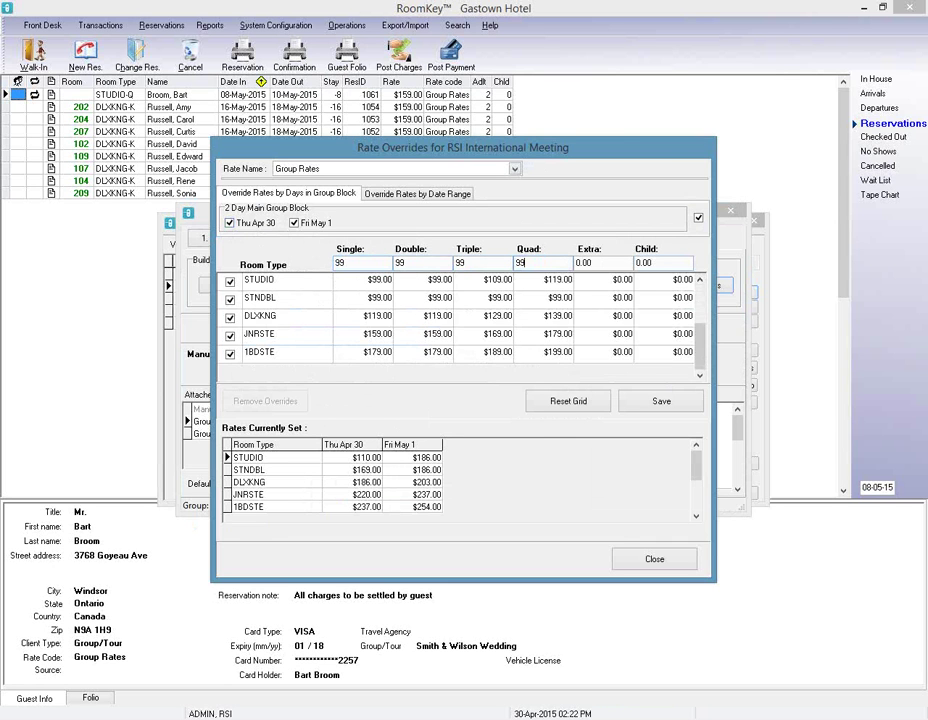
pyautogui.click(682, 401)
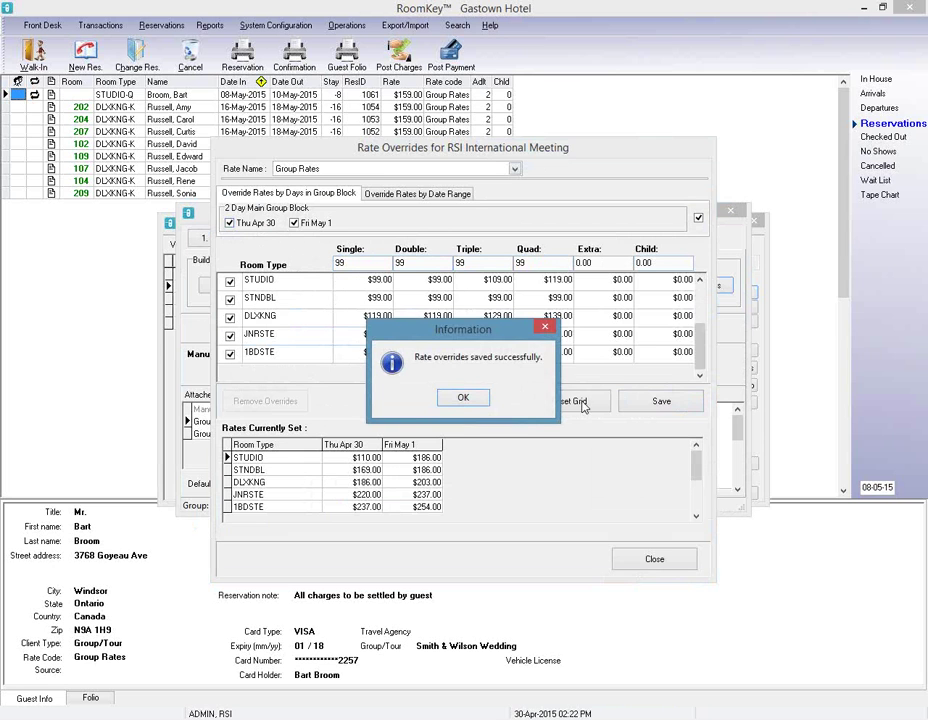
pyautogui.click(480, 404)
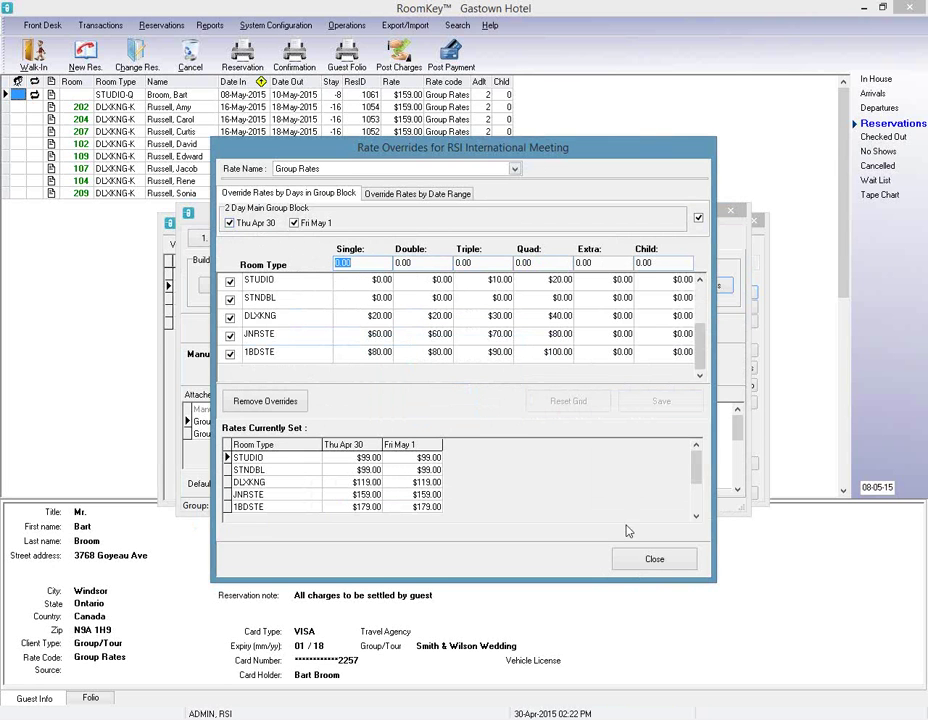
pyautogui.click(654, 562)
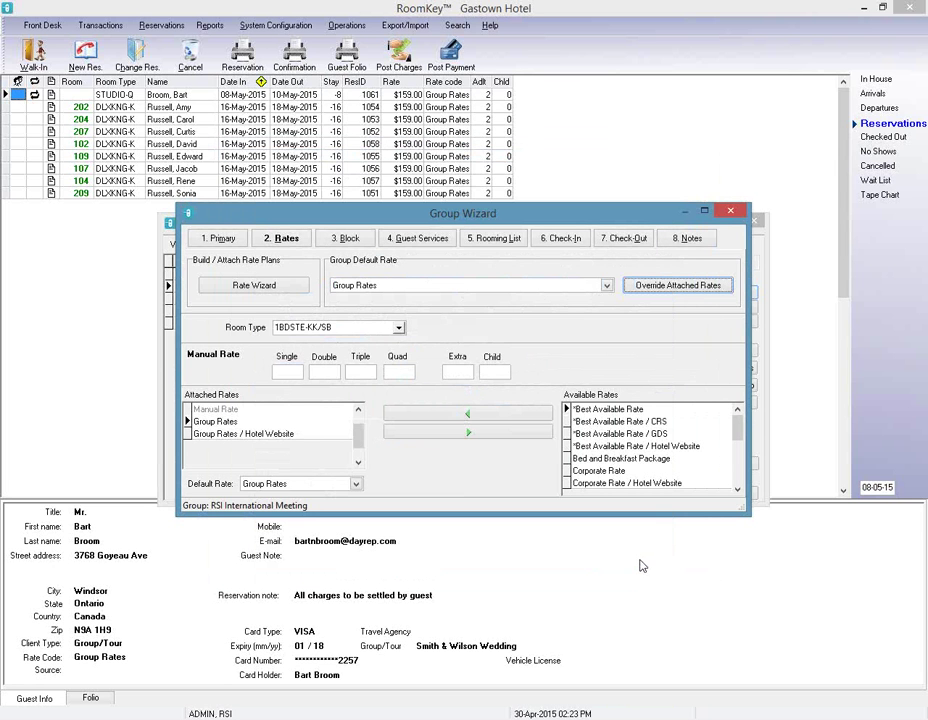
# Block 8 DLXKNG-K rooms on Thu Apr 30 and Fri May 1, post it, and go to Guest Services.
pyautogui.click(350, 240)
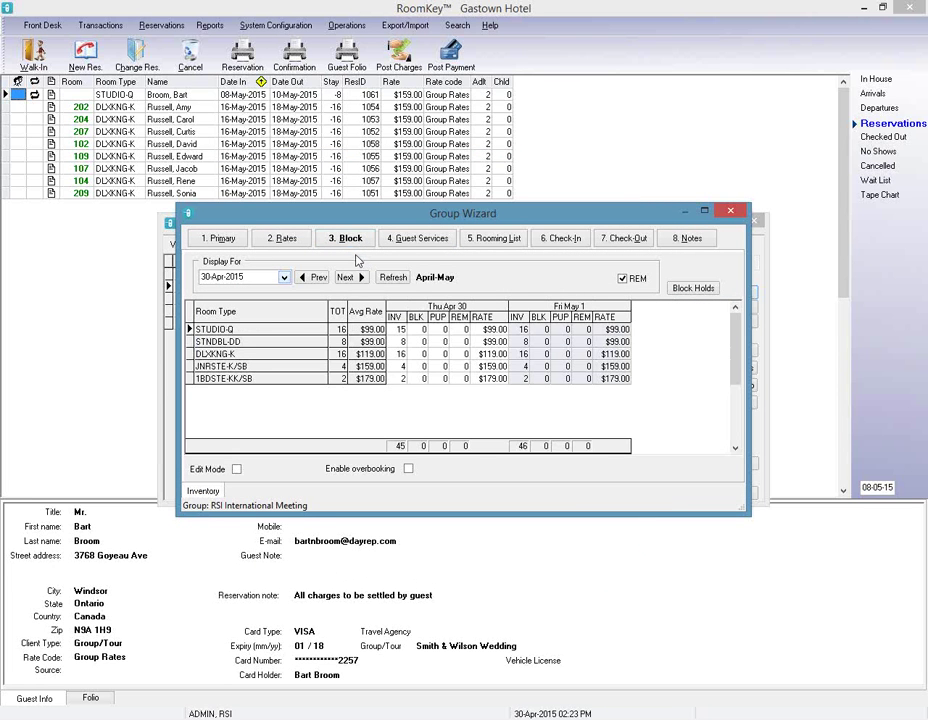
pyautogui.click(238, 469)
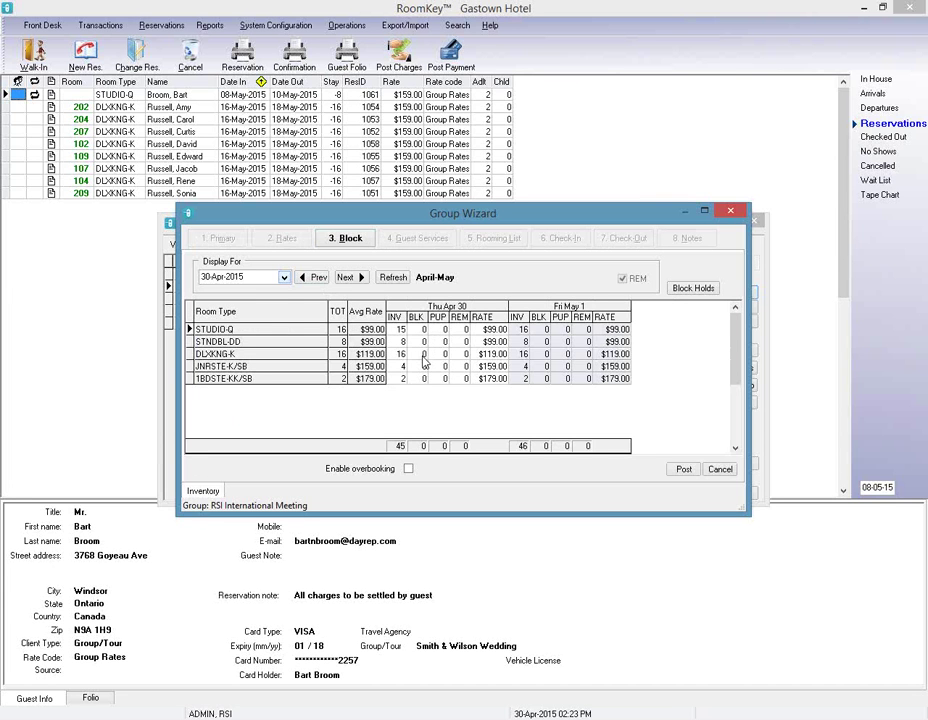
pyautogui.click(423, 356)
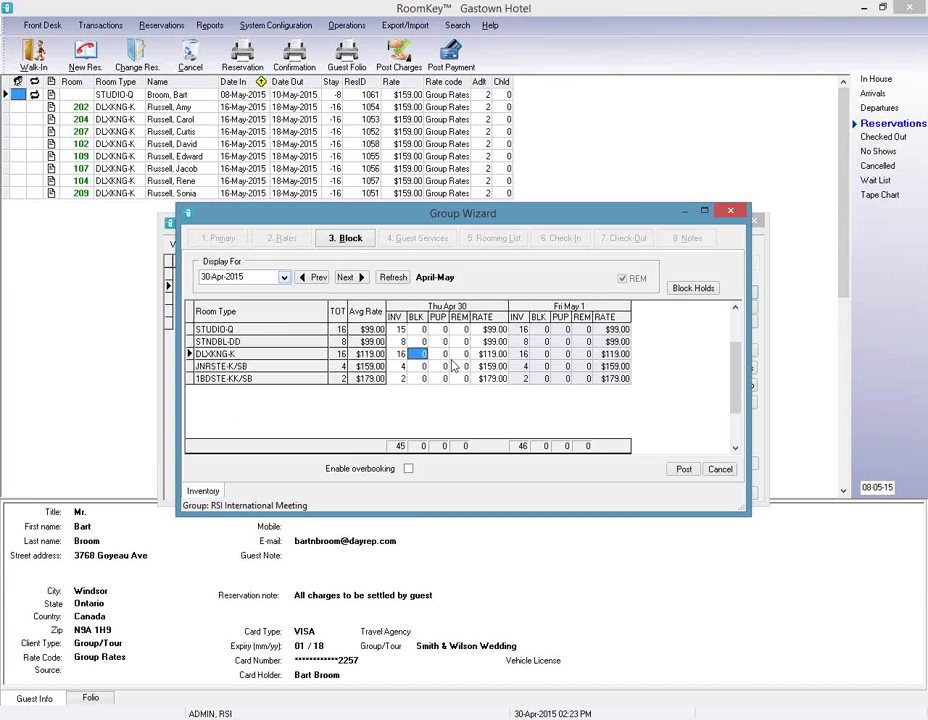
pyautogui.write('8')
pyautogui.click(538, 354)
pyautogui.write('8')
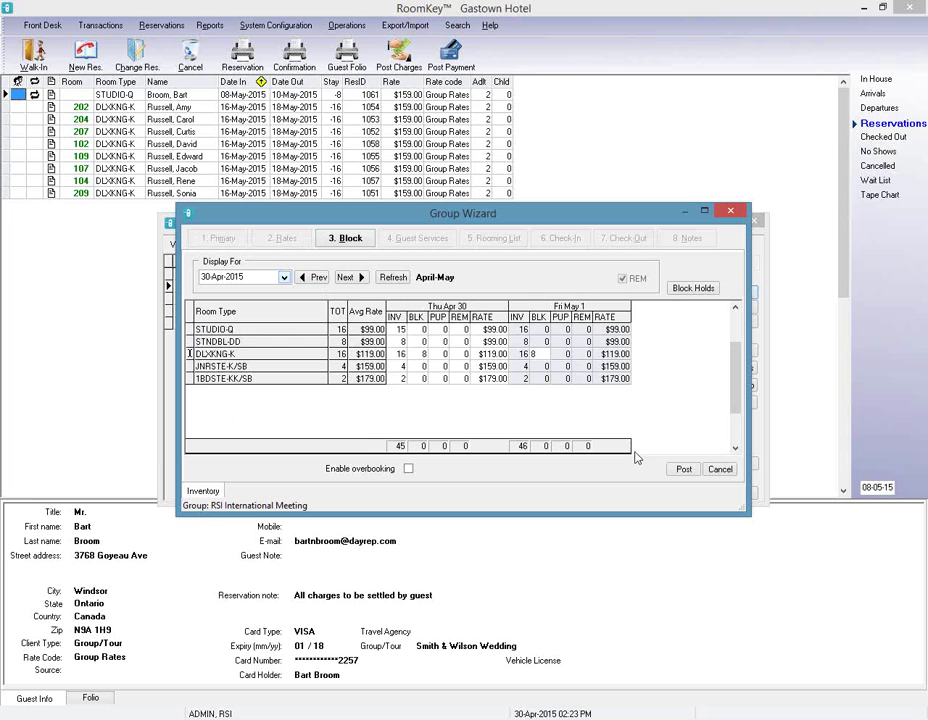
pyautogui.click(683, 469)
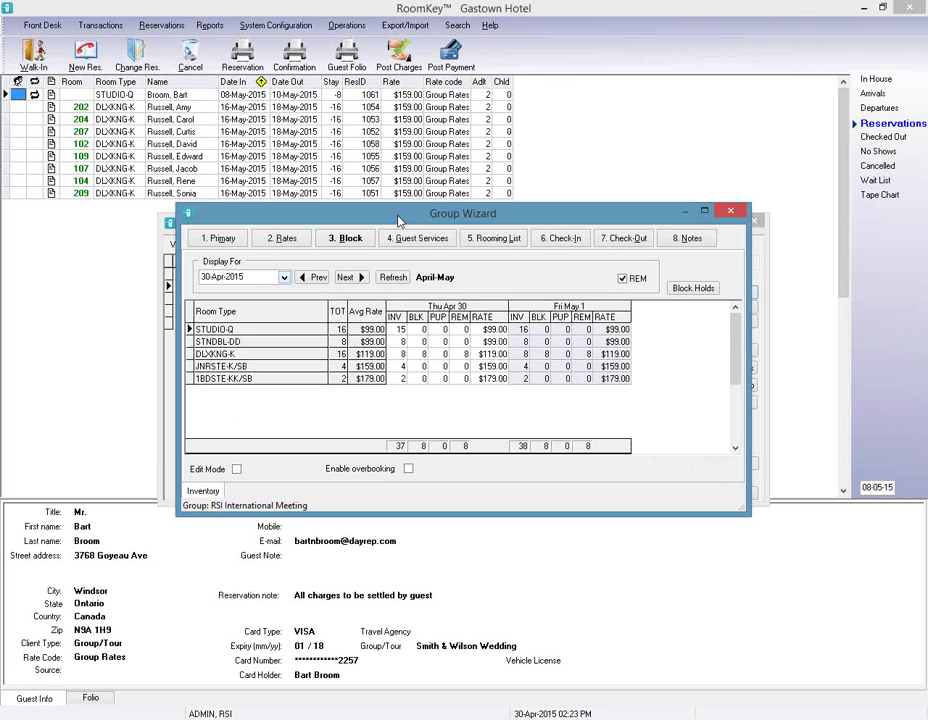
pyautogui.click(408, 243)
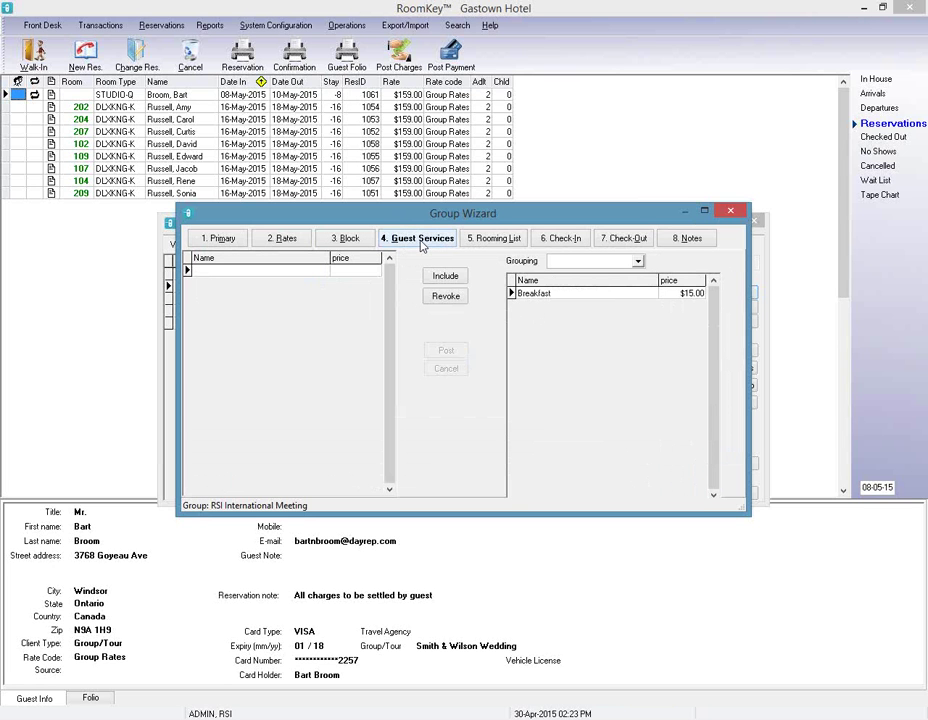
# Close the Group Wizard and Group Master, then open Operations > Inventory Calendar.
pyautogui.click(728, 213)
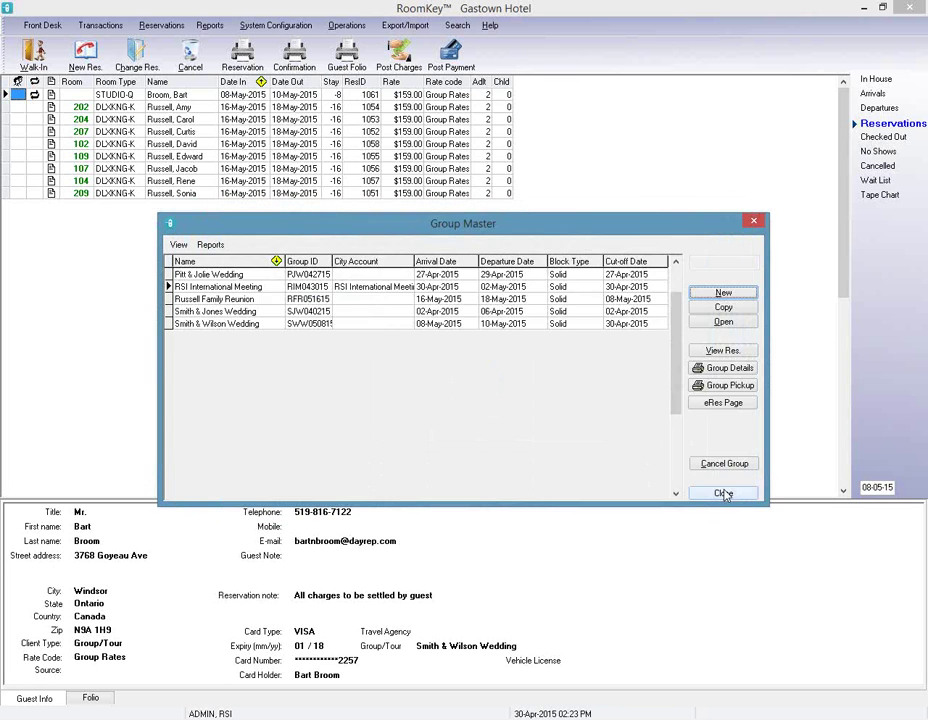
pyautogui.click(724, 493)
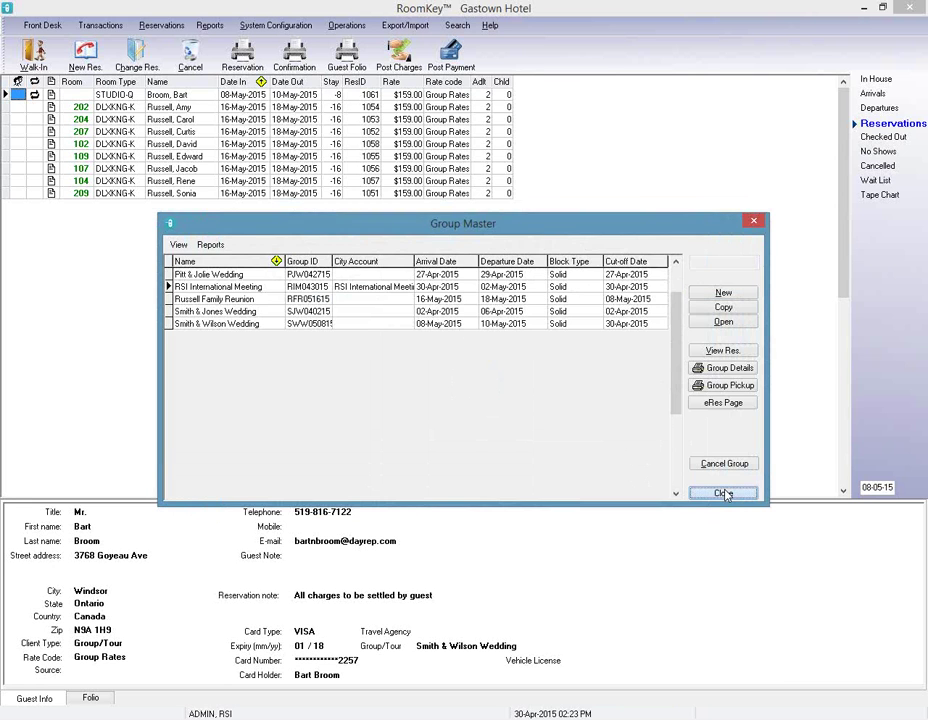
pyautogui.click(356, 30)
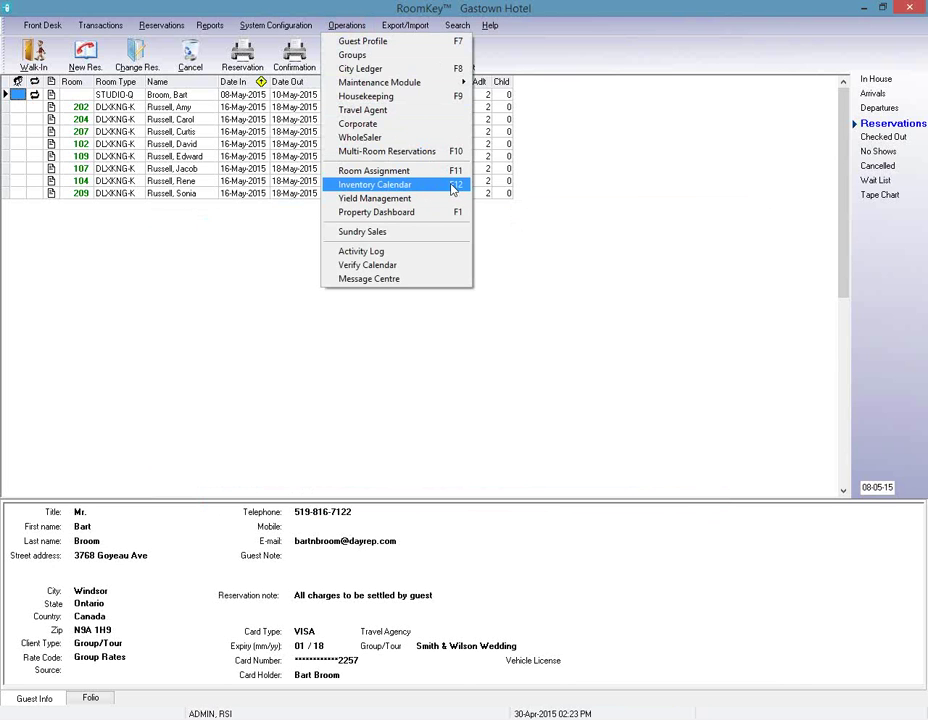
pyautogui.click(453, 189)
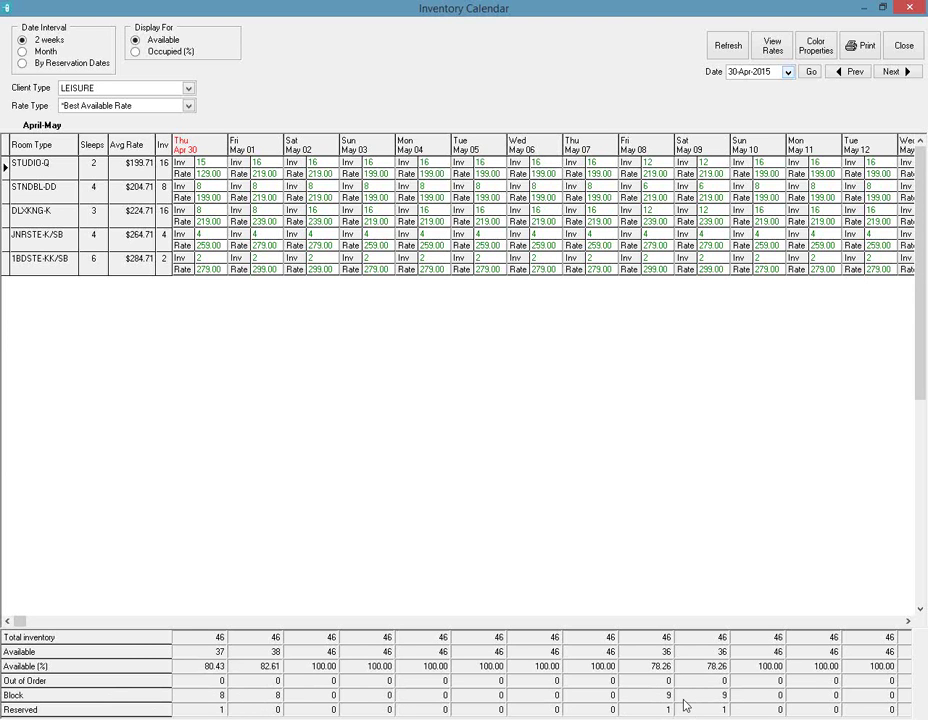
# Check the Apr 30 inventory detail for the 8 remaining RSI block rooms, then close the calendar.
pyautogui.click(209, 148)
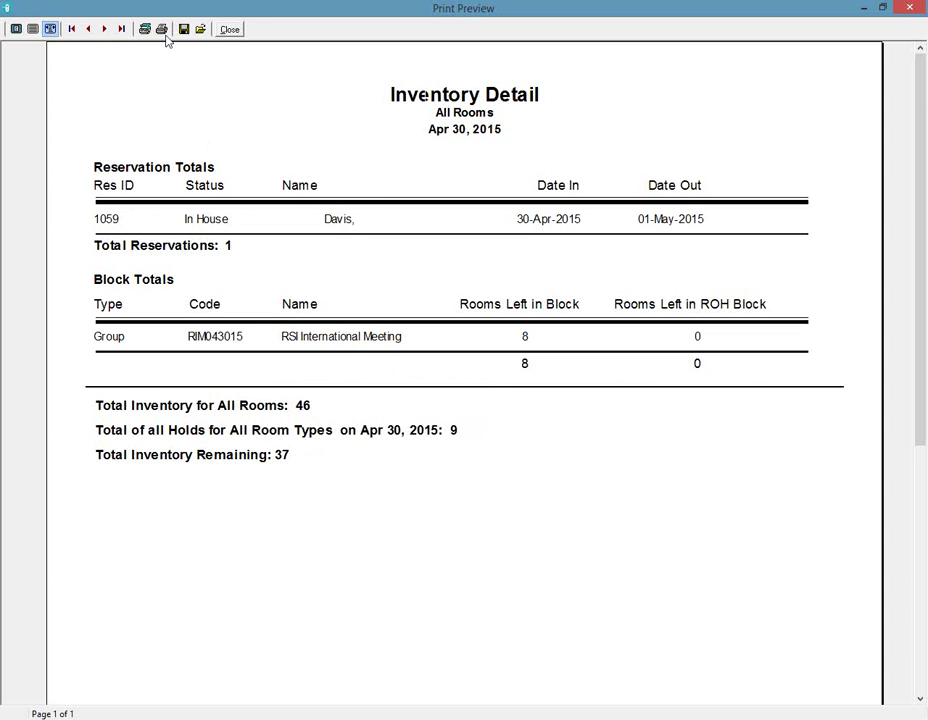
pyautogui.click(229, 31)
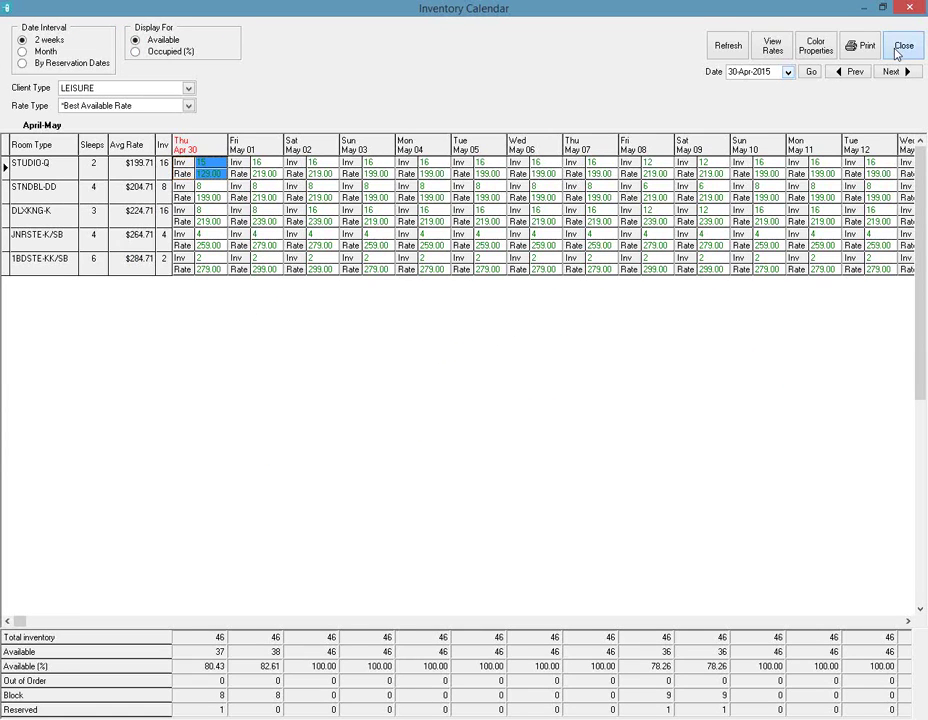
pyautogui.click(899, 49)
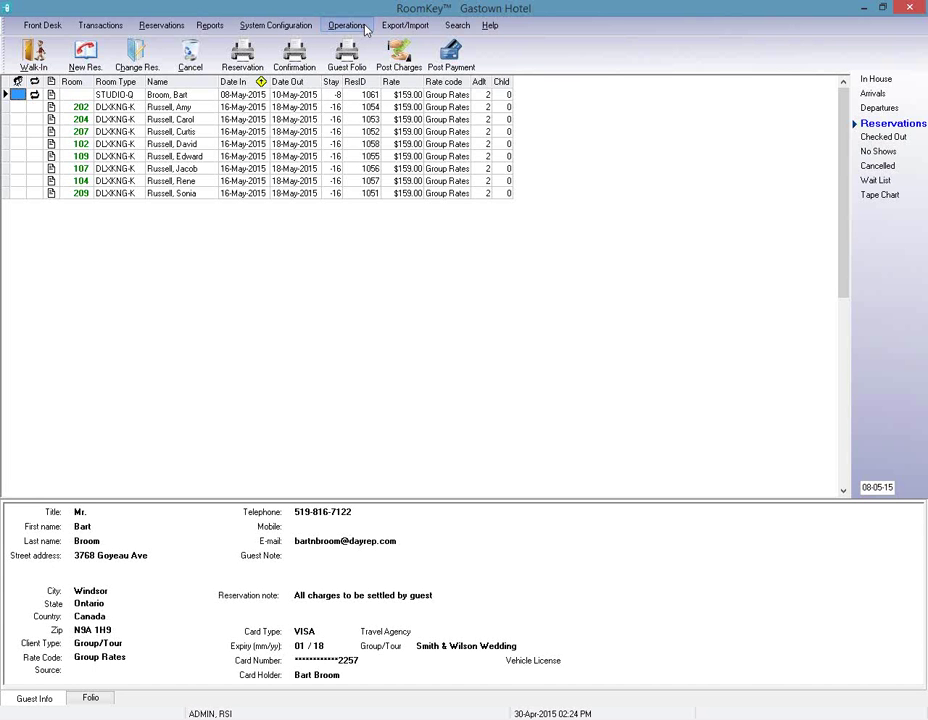
# Open the RSI International Meeting group from Operations > Groups and show its Rooming List tab.
pyautogui.click(366, 31)
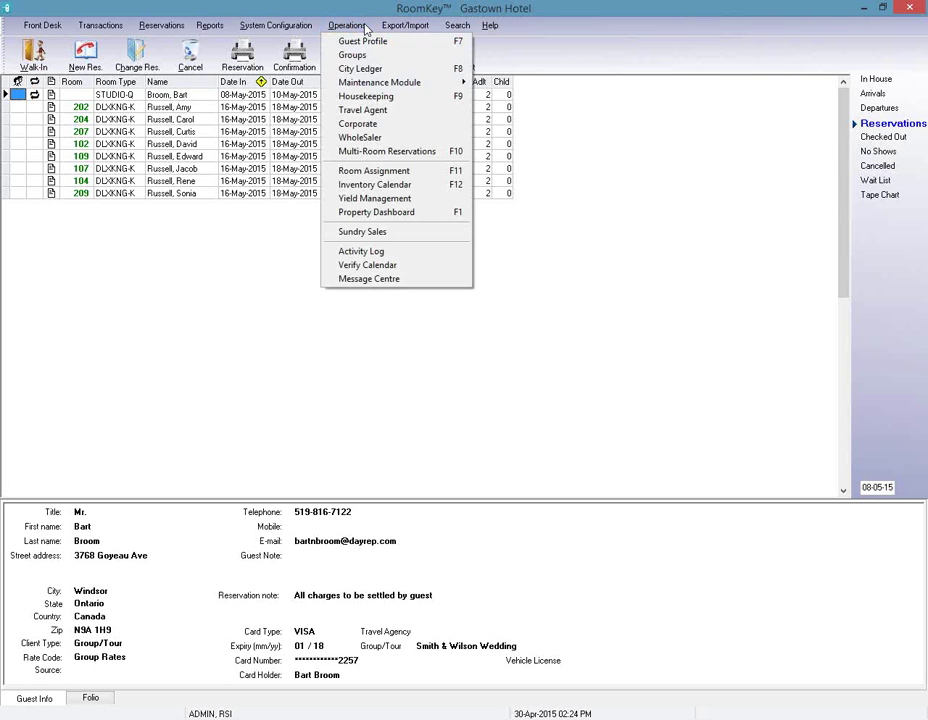
pyautogui.click(364, 56)
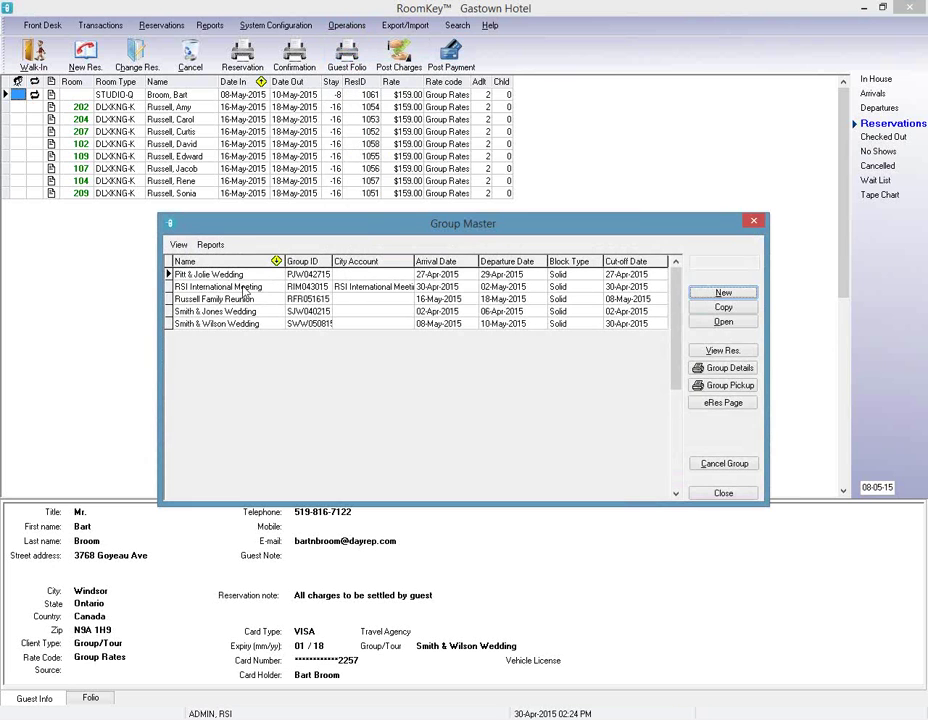
pyautogui.click(265, 288)
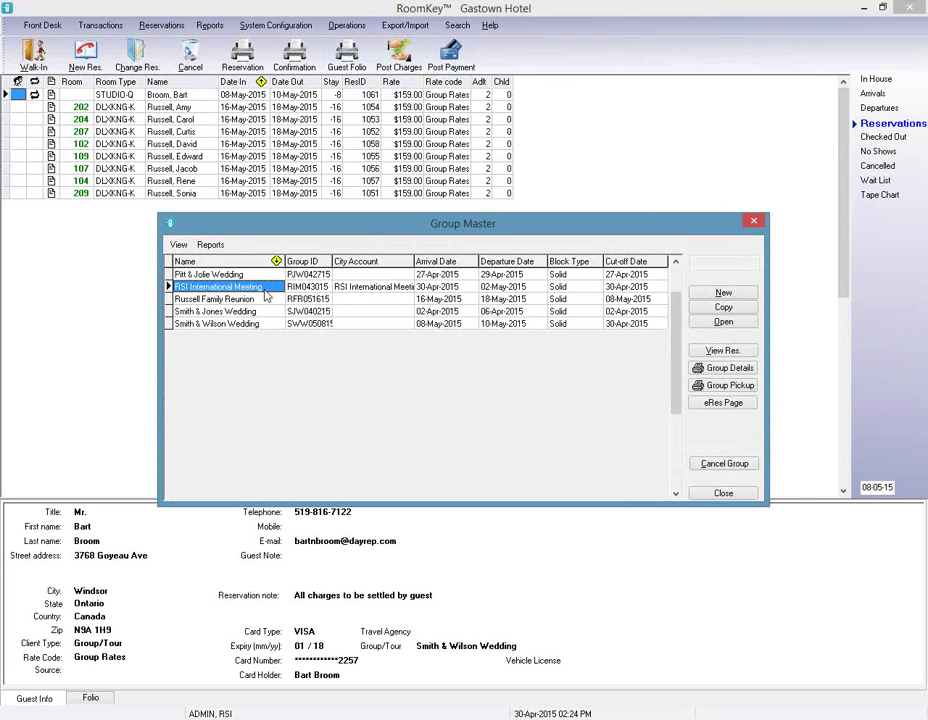
pyautogui.click(722, 322)
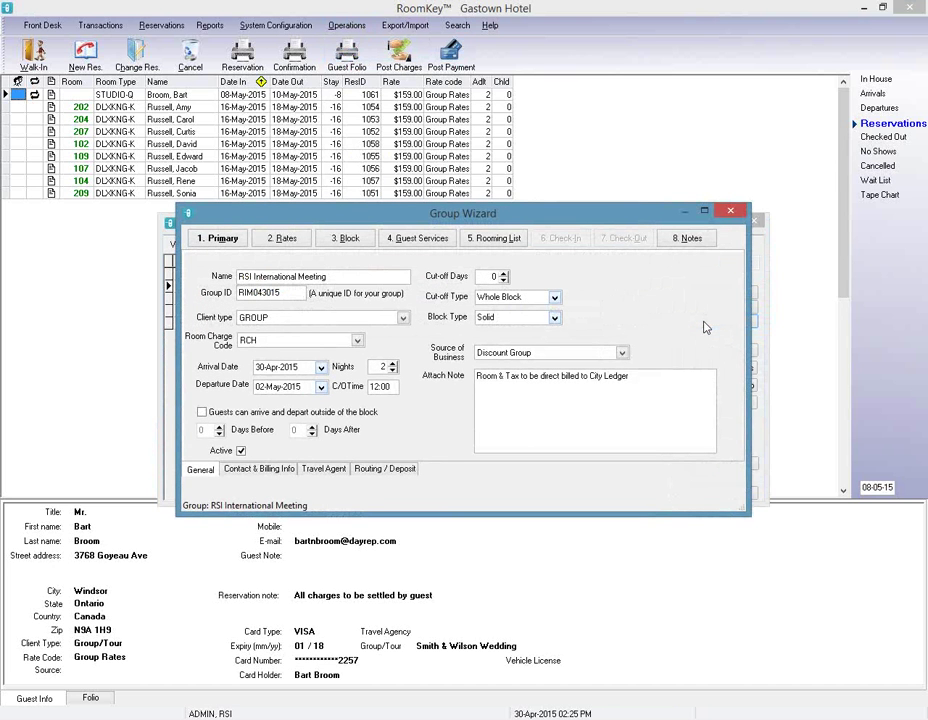
pyautogui.click(486, 241)
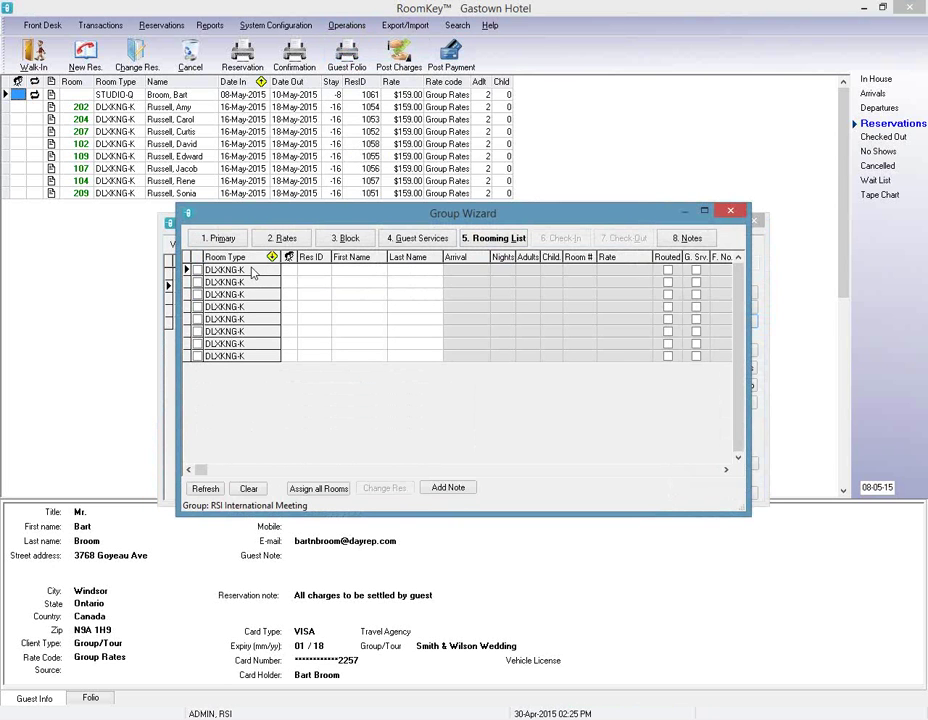
# Enter first and last names for the first three guests on the rooming list.
pyautogui.click(362, 271)
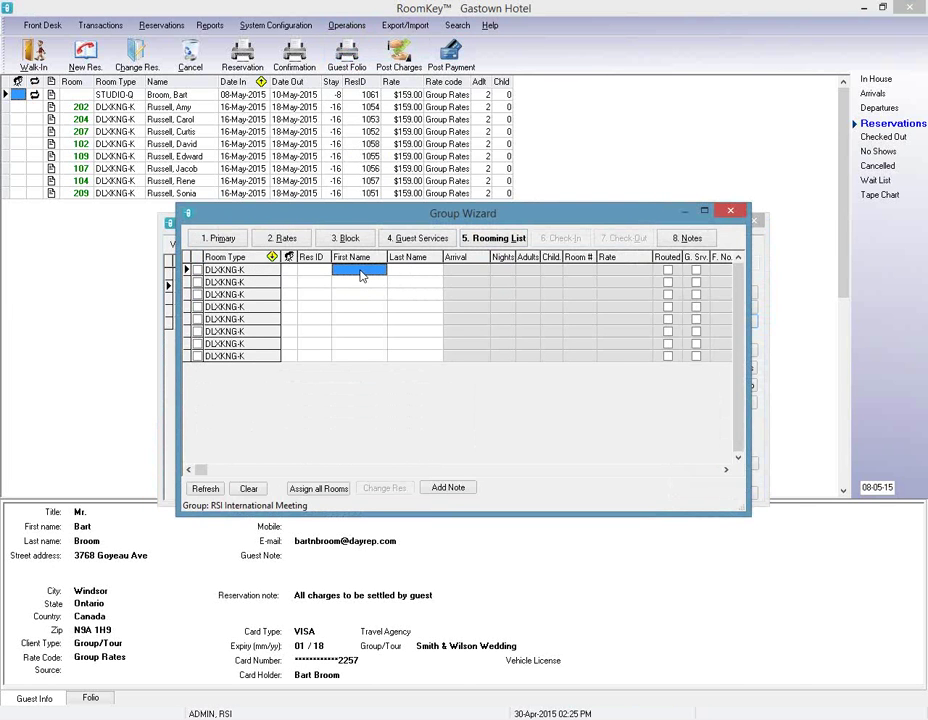
pyautogui.press('Tab')
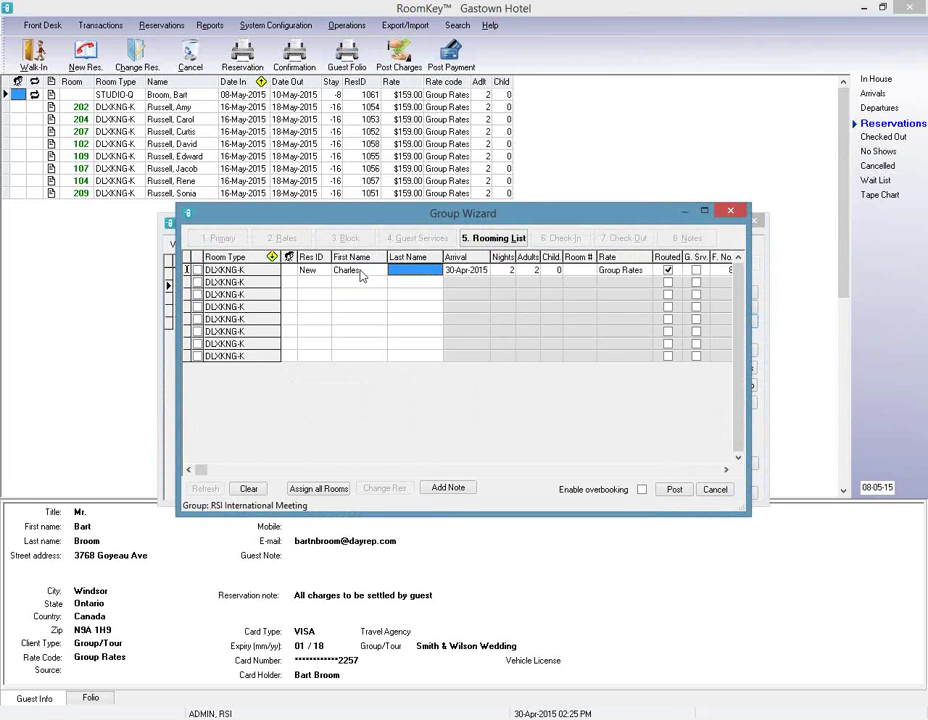
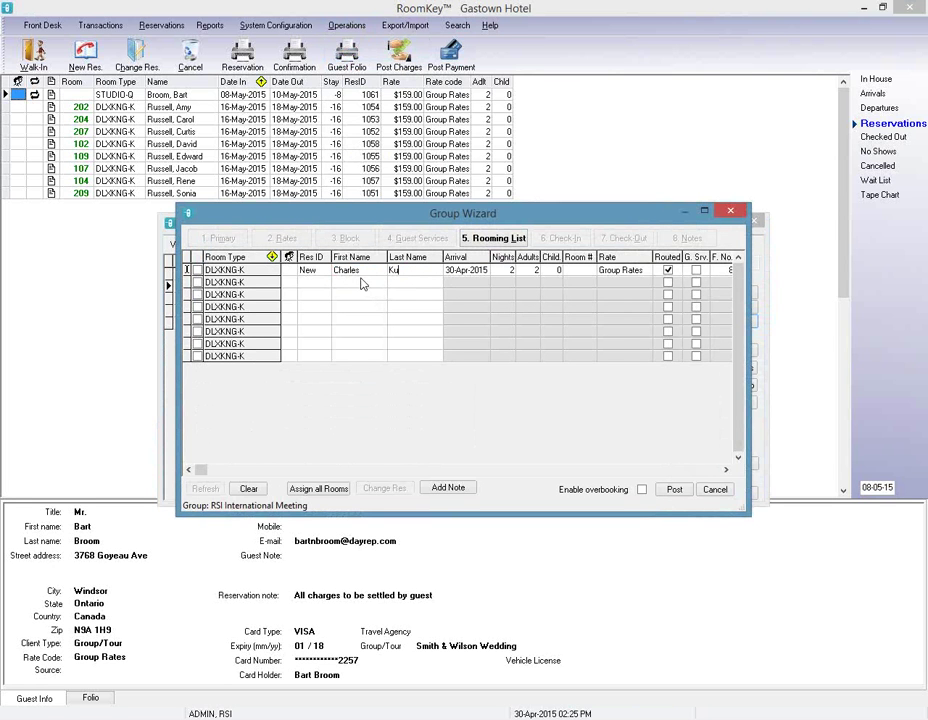
pyautogui.click(362, 283)
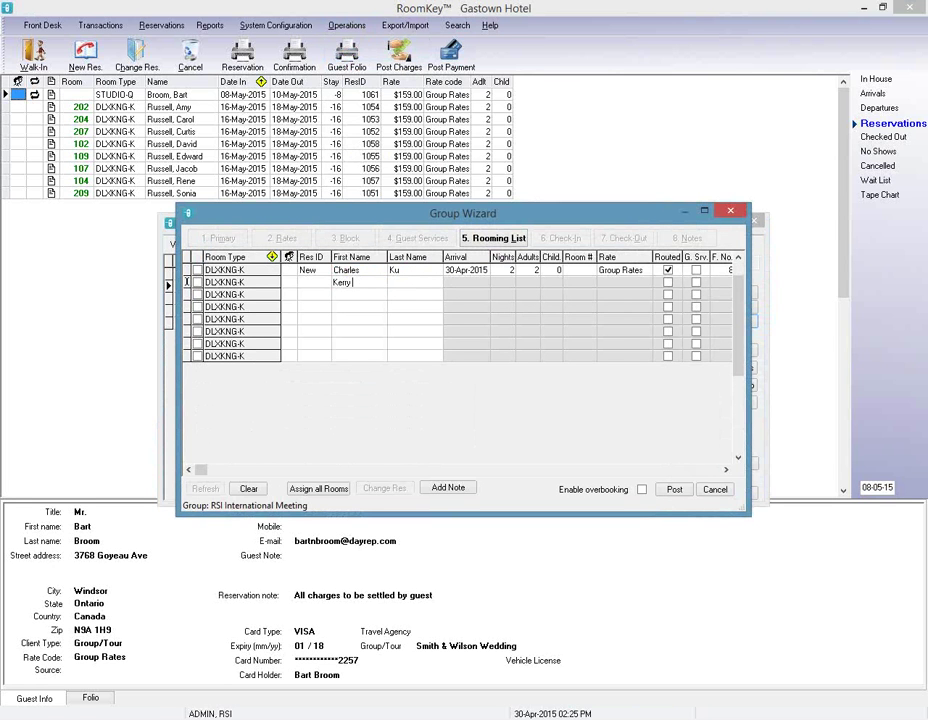
pyautogui.press('Tab')
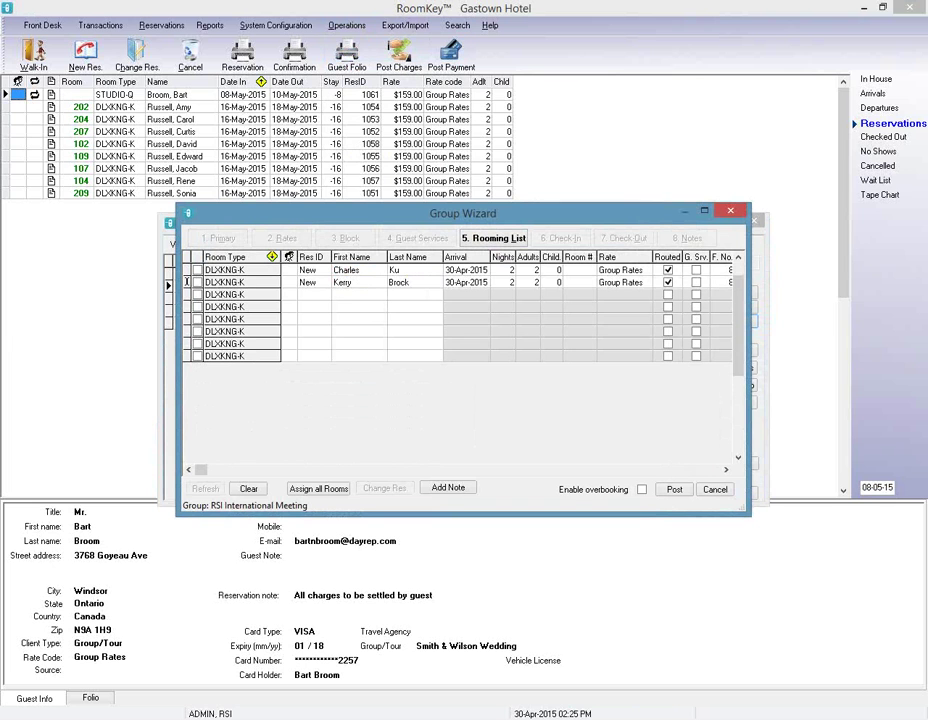
pyautogui.click(352, 296)
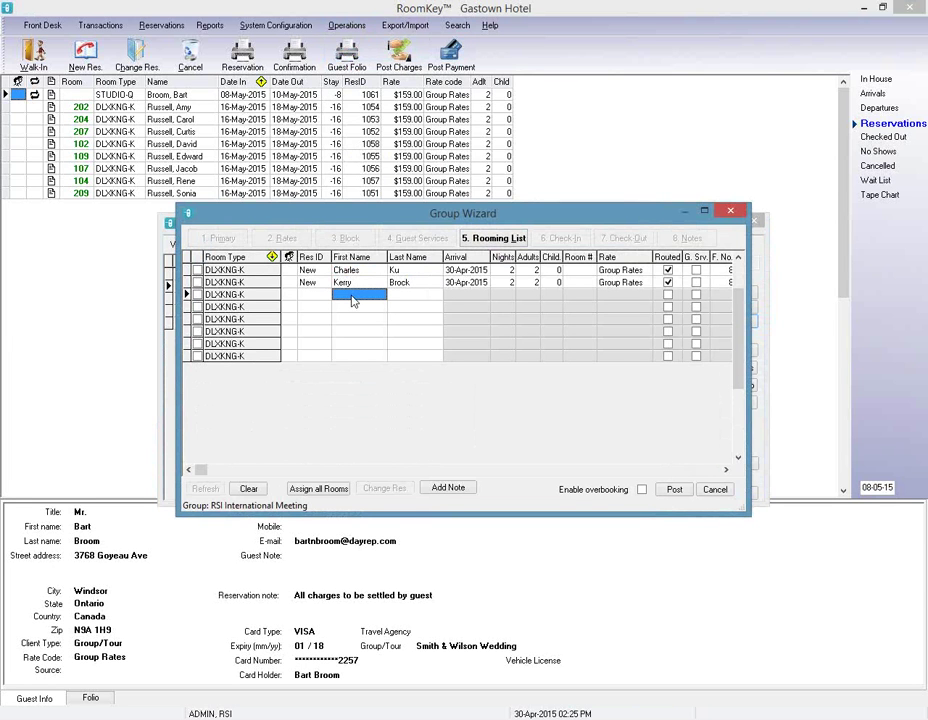
pyautogui.press('Tab')
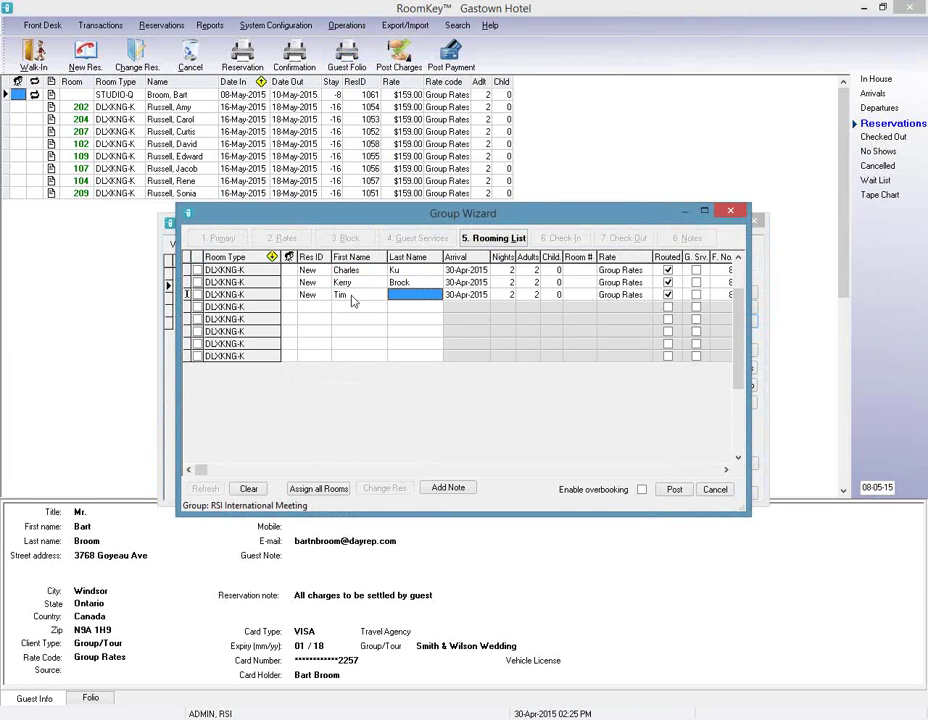
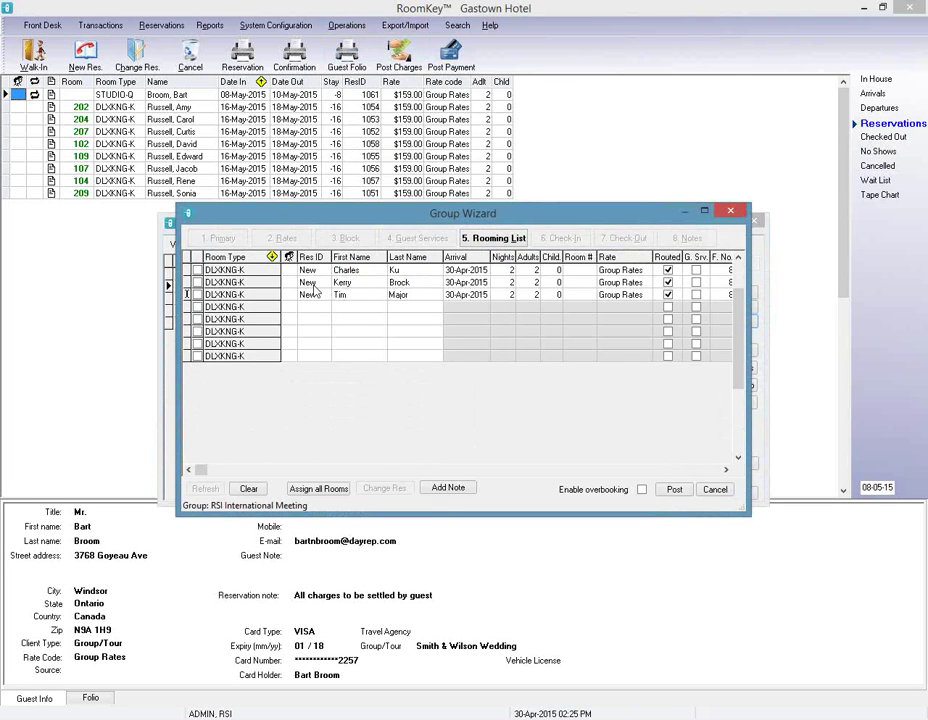
# Enter first and last names for the fourth and fifth guests.
pyautogui.click(350, 310)
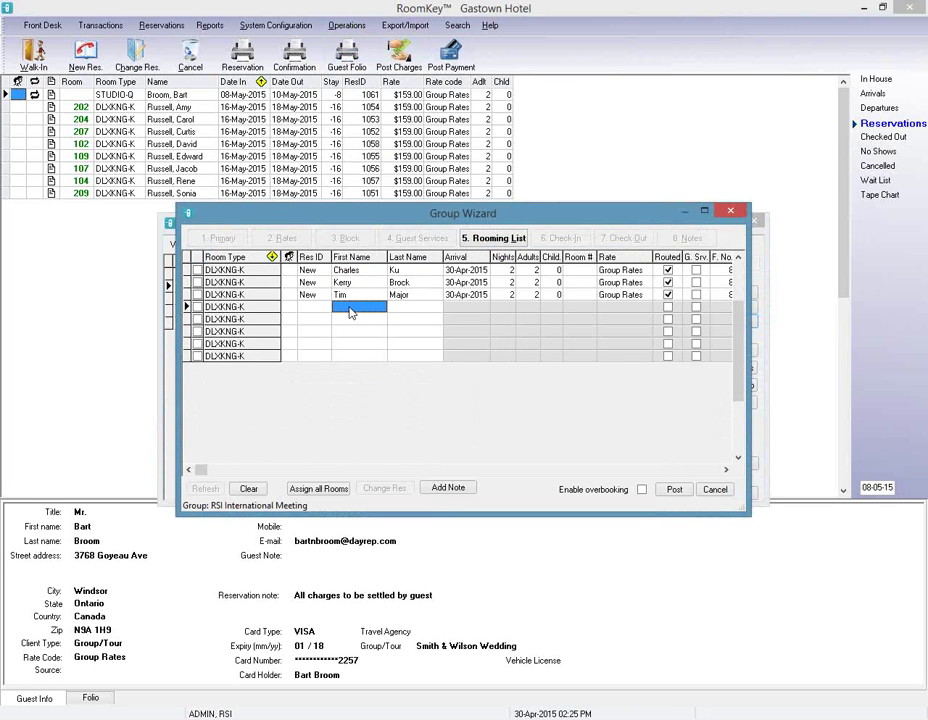
pyautogui.press('Tab')
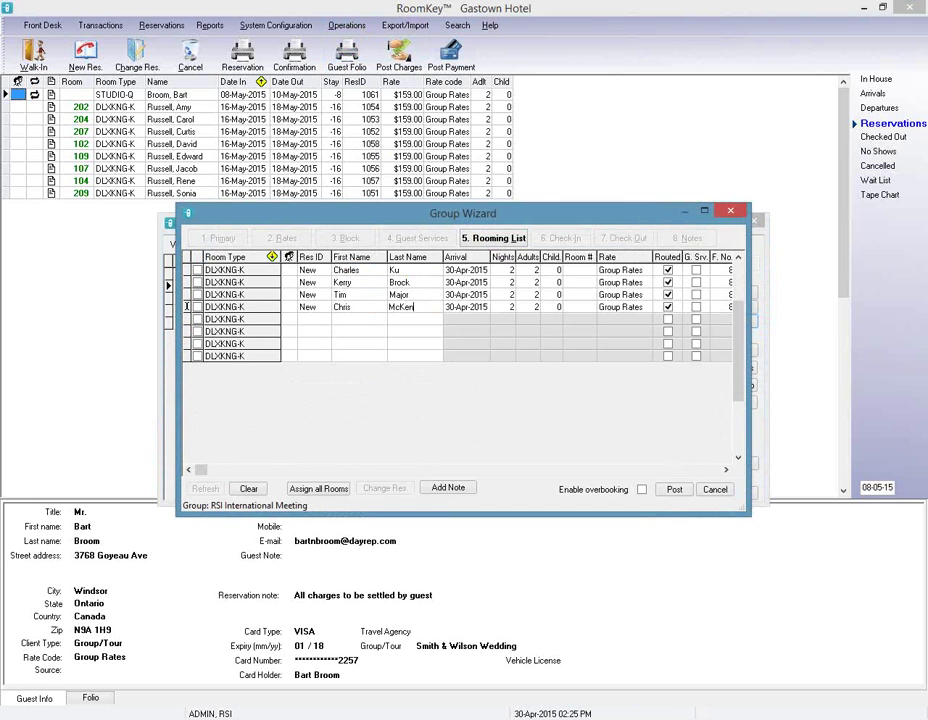
pyautogui.click(351, 319)
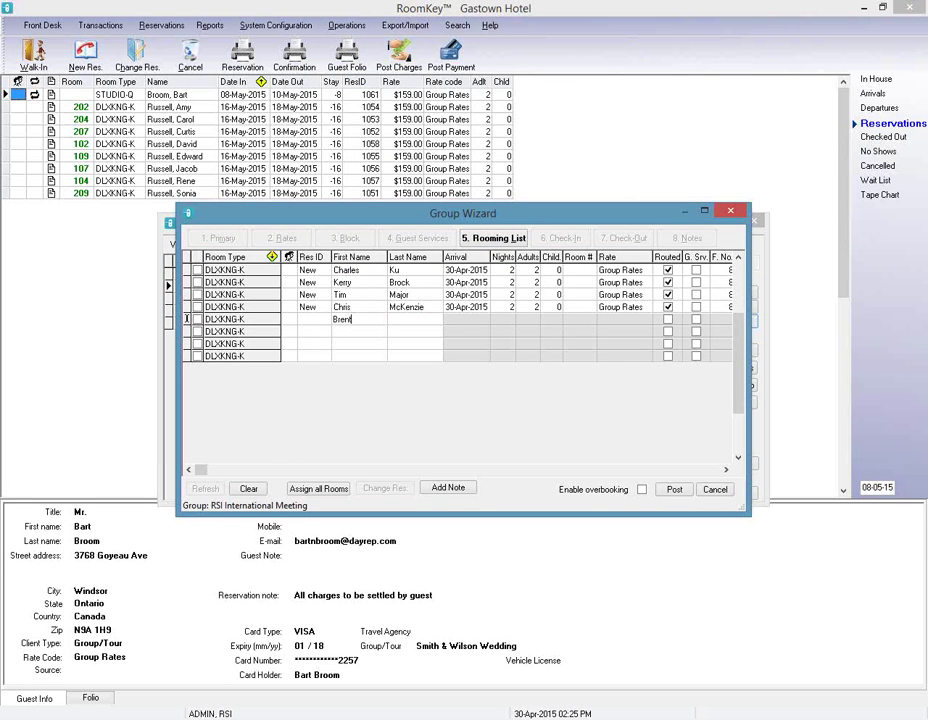
pyautogui.press('Tab')
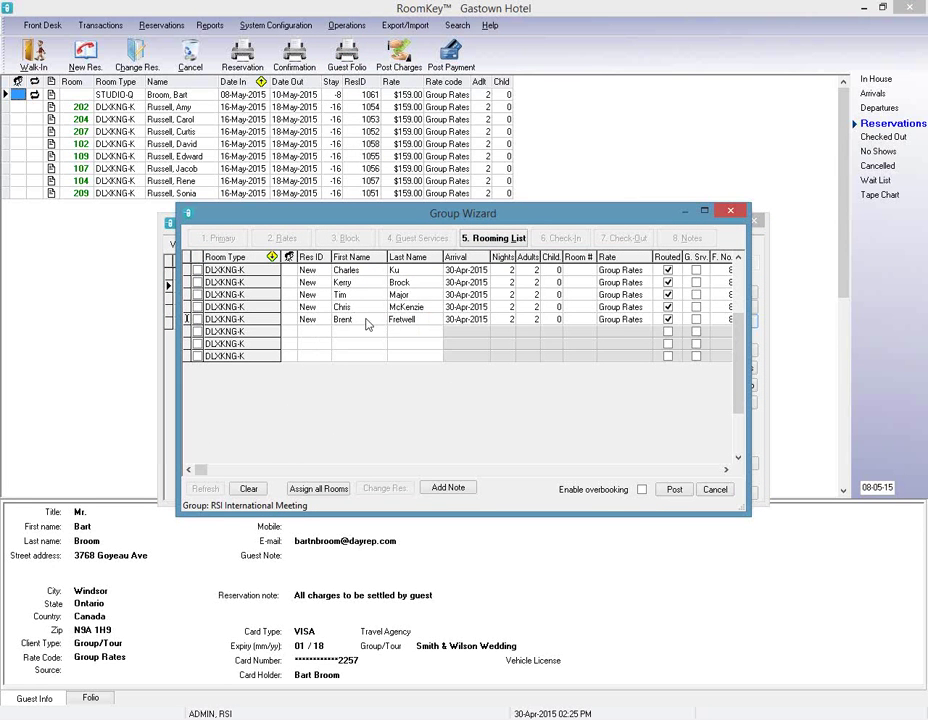
# Keep the first guest's arrival on 30-Apr-2015 after briefly picking 1 May.
pyautogui.click(470, 270)
pyautogui.click(485, 270)
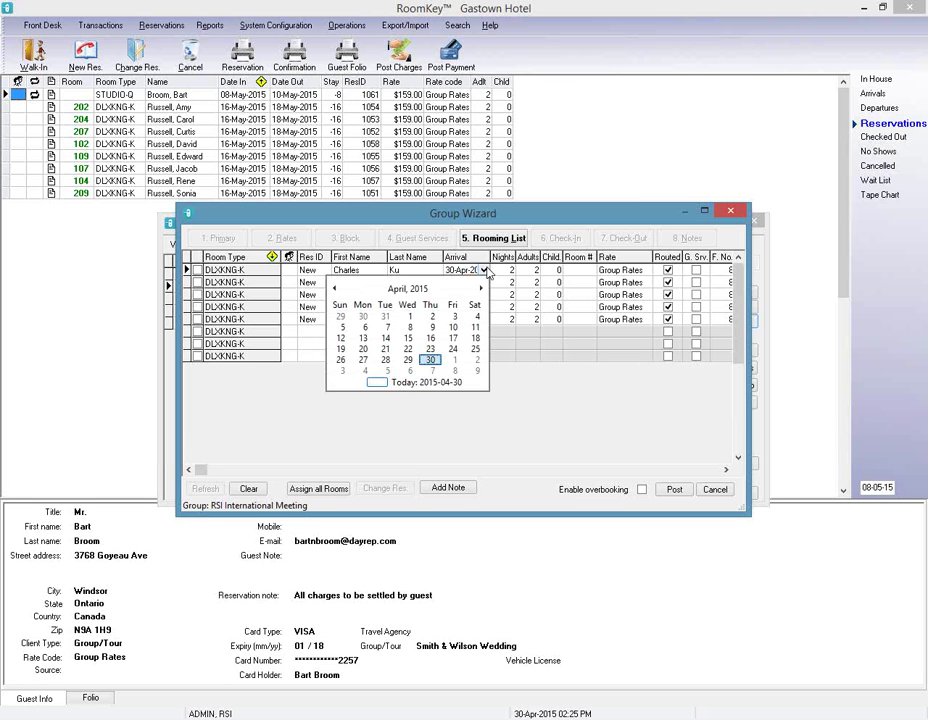
pyautogui.click(455, 360)
pyautogui.click(485, 270)
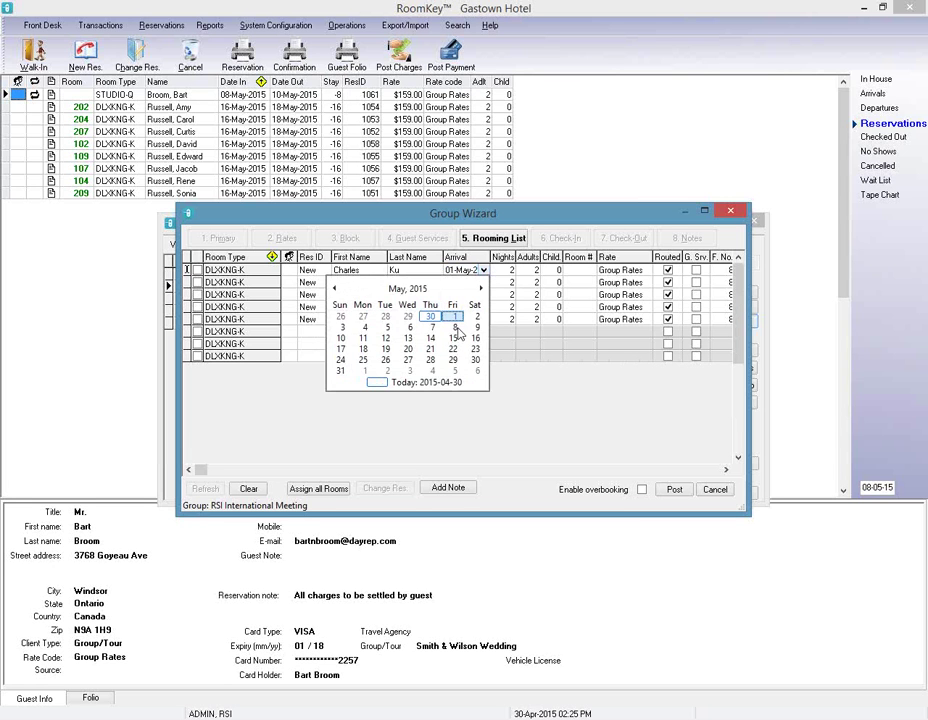
pyautogui.click(431, 317)
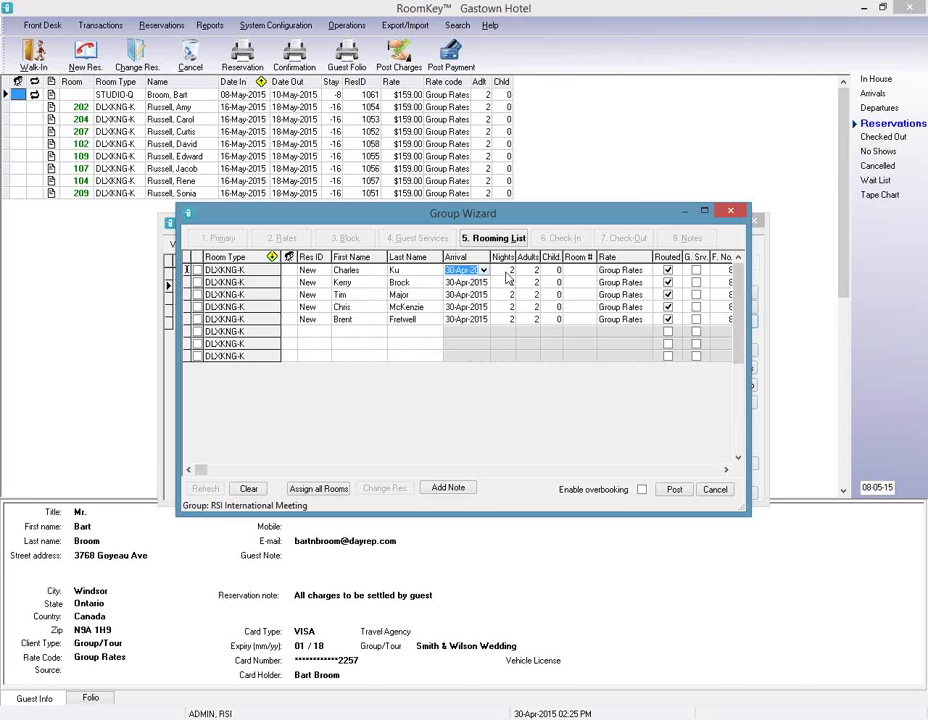
pyautogui.click(511, 271)
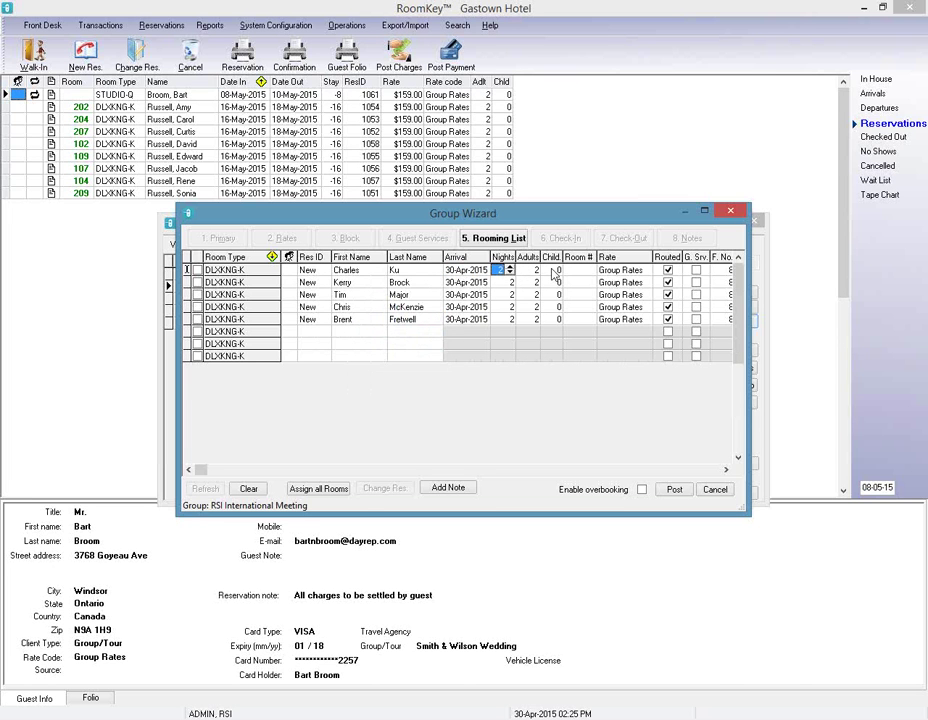
# Give the first guest room 102 and auto-assign rooms 104, 107, 109 and 202 to the rest.
pyautogui.click(589, 273)
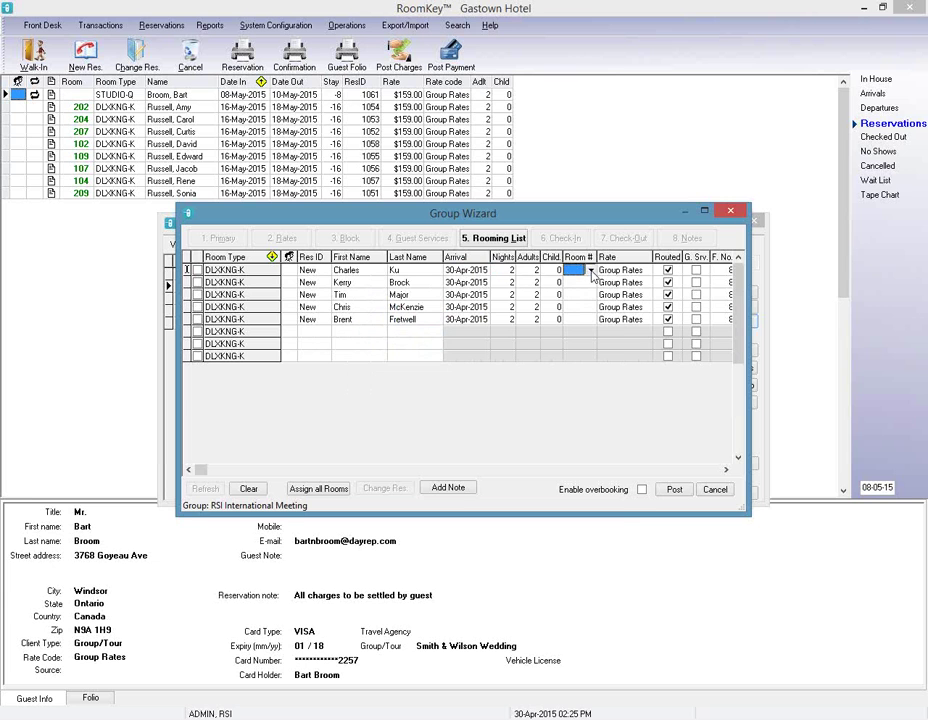
pyautogui.click(590, 271)
pyautogui.click(584, 282)
pyautogui.click(336, 491)
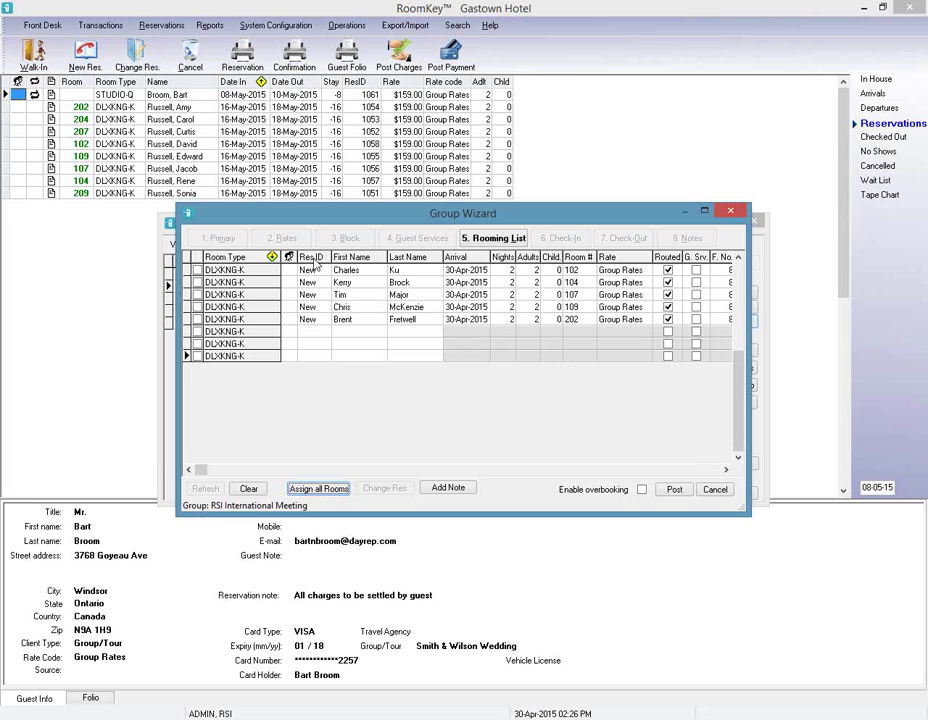
# Post the rooming list as five group reservations and close the Group Wizard and Group Master.
pyautogui.click(688, 493)
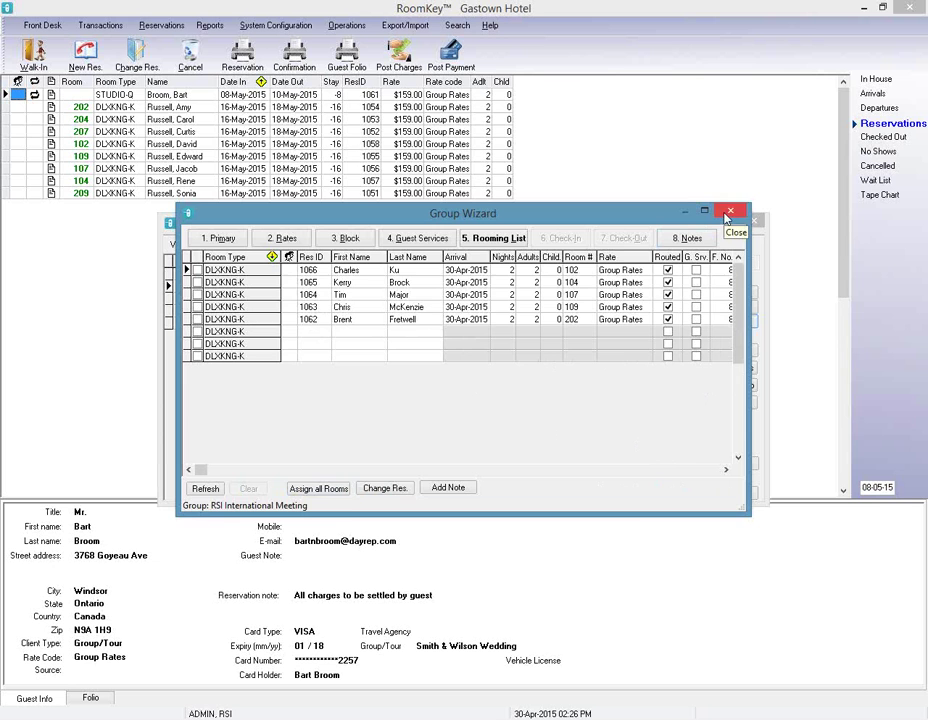
pyautogui.click(728, 211)
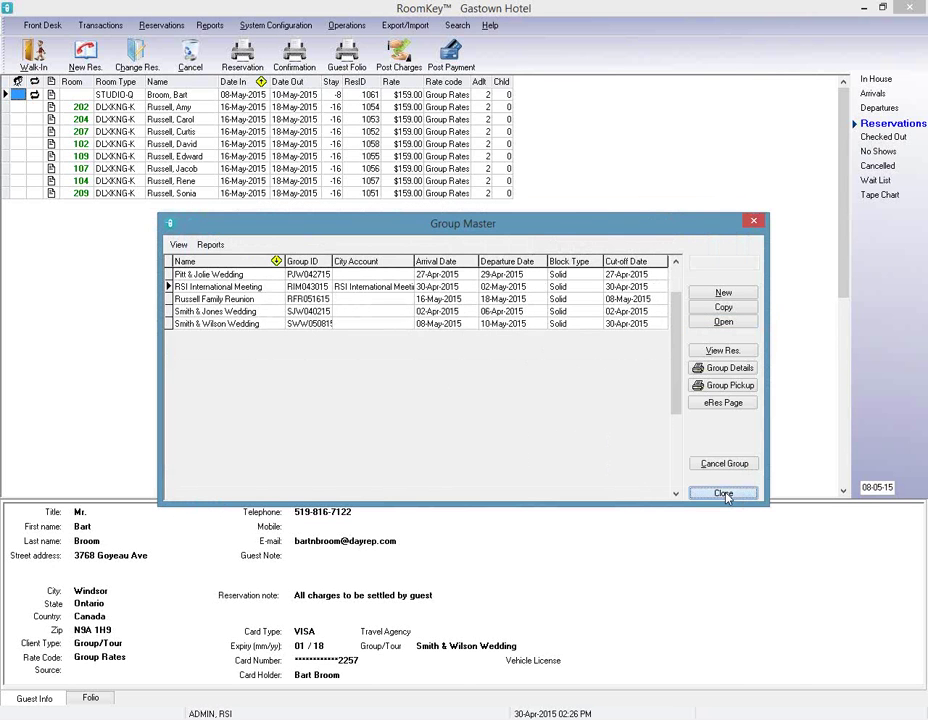
pyautogui.click(723, 494)
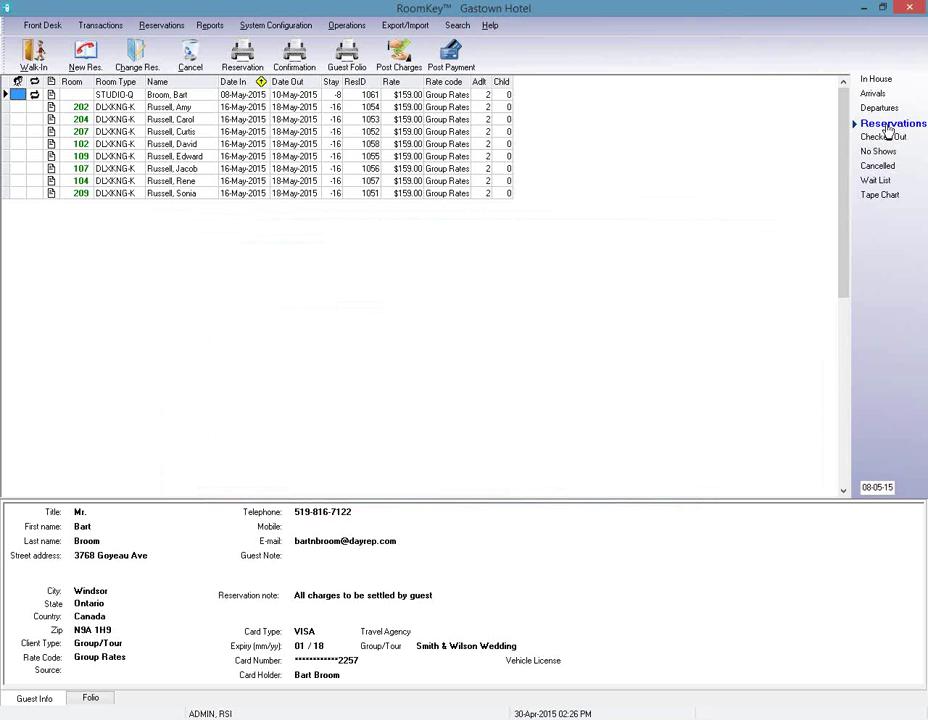
# Refresh Reservations to check the five RSI bookings at $119.00, and reopen the groups list.
pyautogui.click(887, 125)
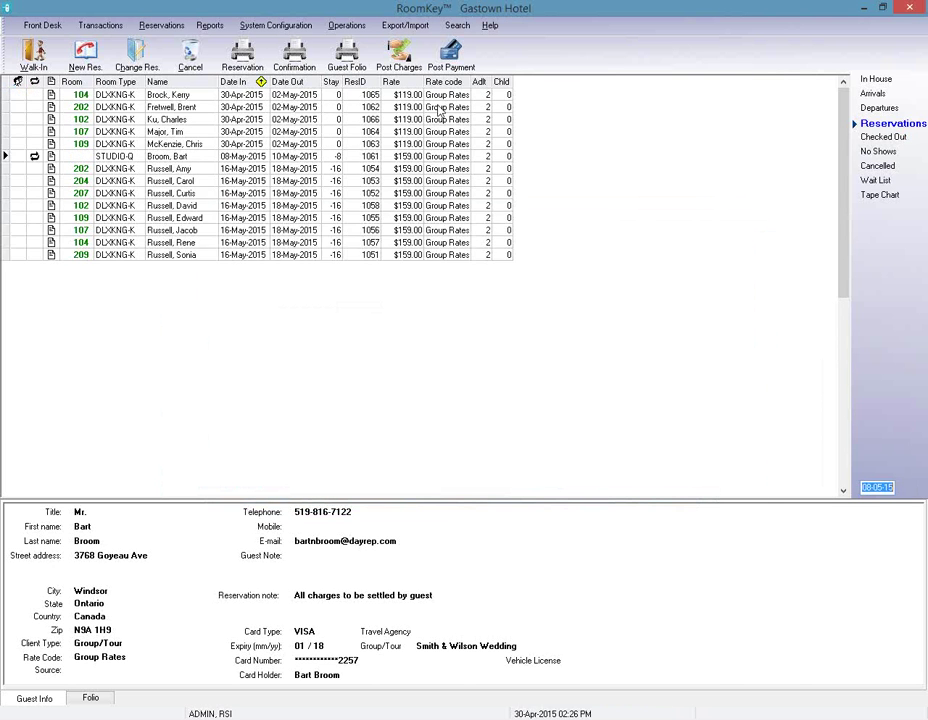
pyautogui.click(172, 94)
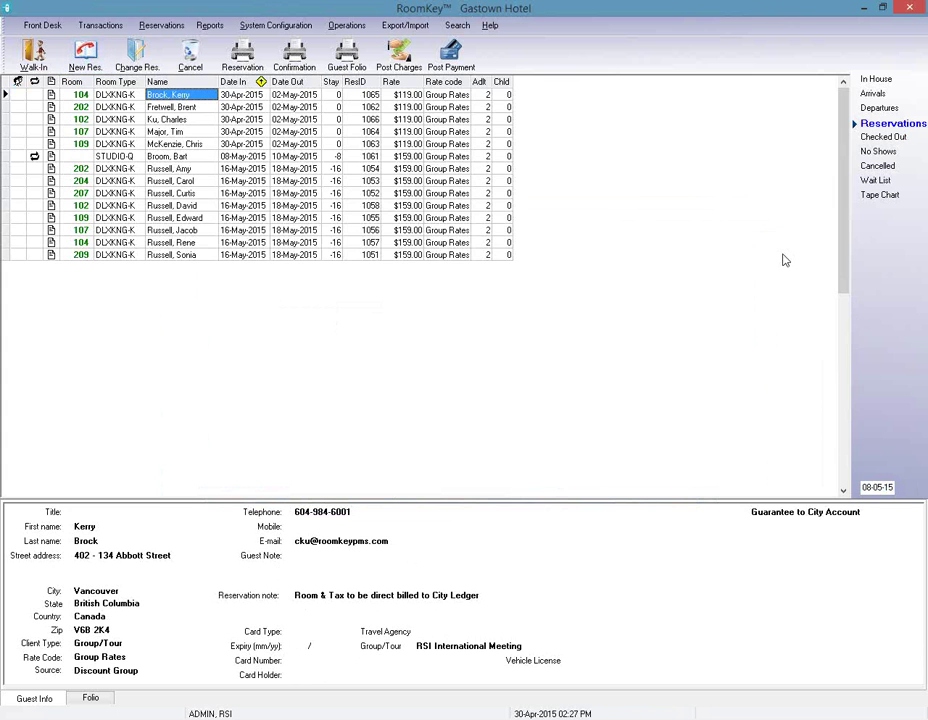
pyautogui.click(352, 25)
pyautogui.click(389, 58)
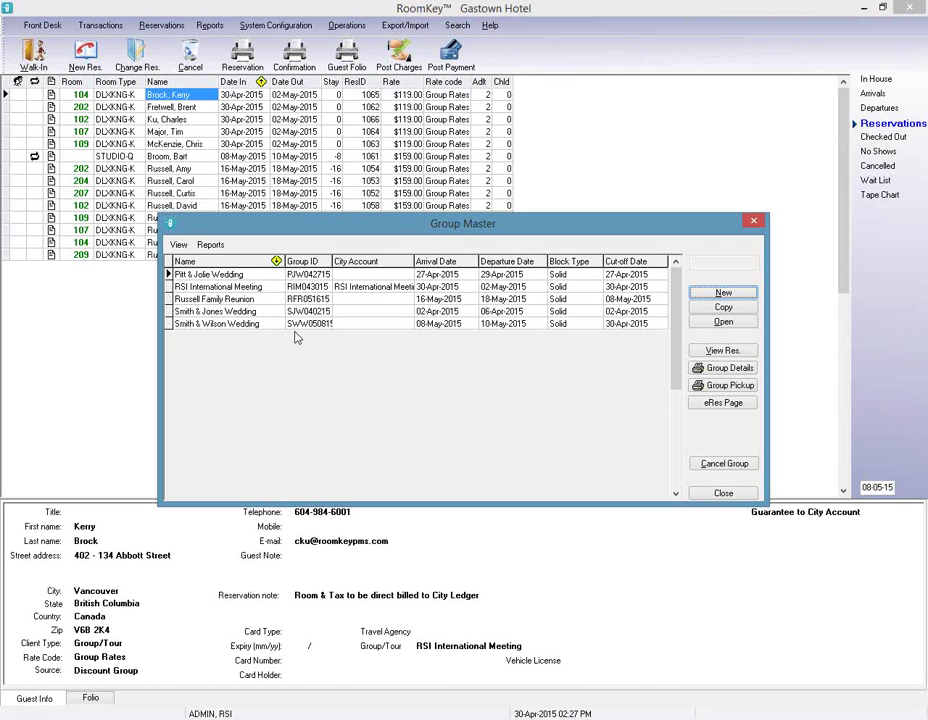
# Allow RoomKey eRes access for RSI International Meeting on its eRes Page and enter an access password.
pyautogui.click(251, 288)
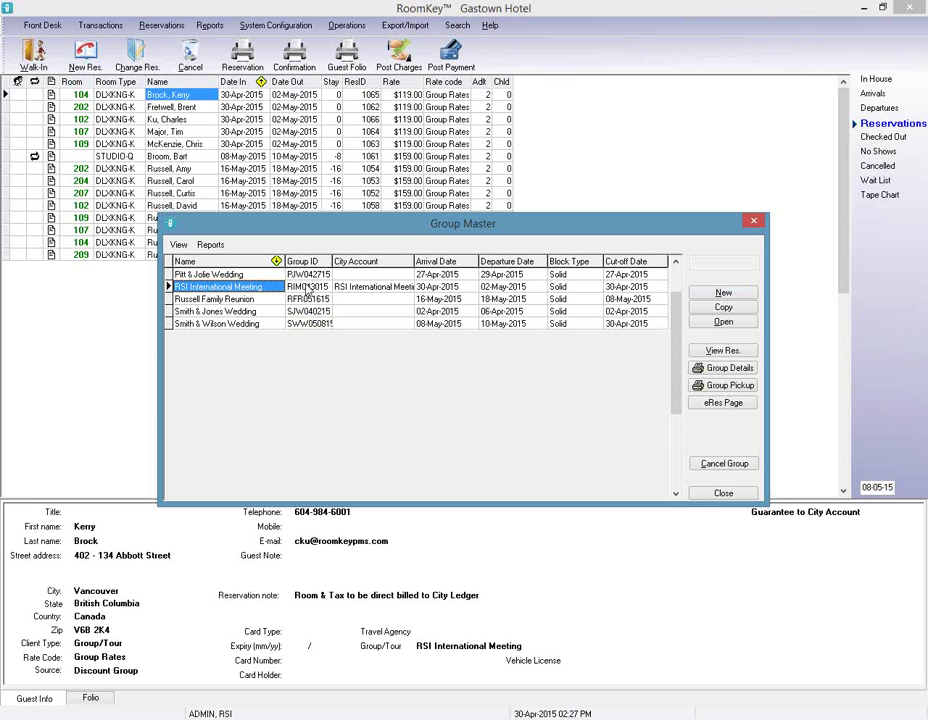
pyautogui.click(724, 406)
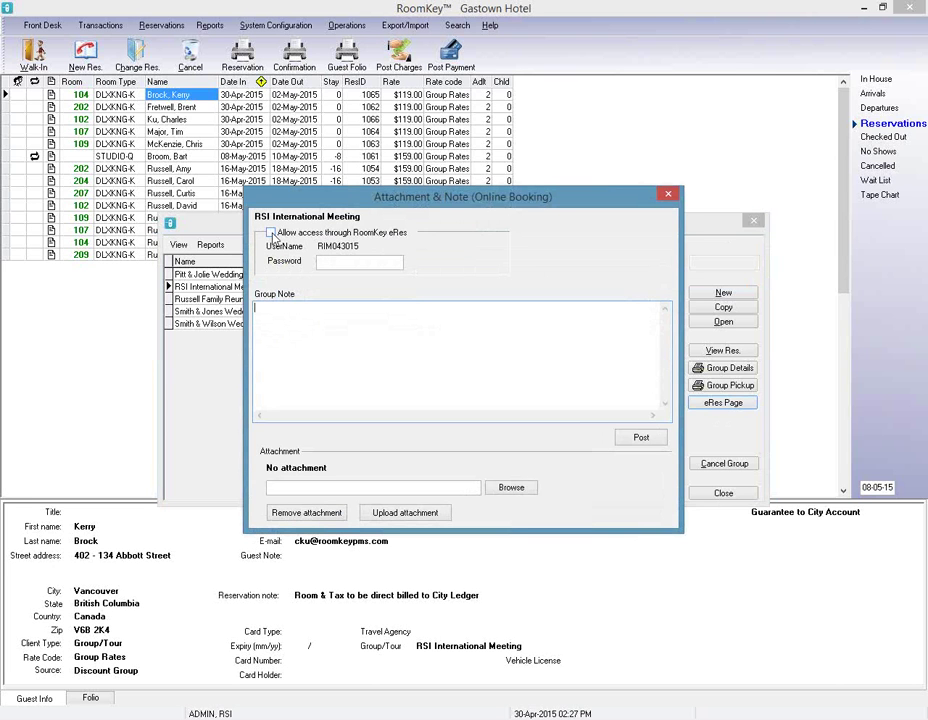
pyautogui.click(270, 233)
pyautogui.click(338, 264)
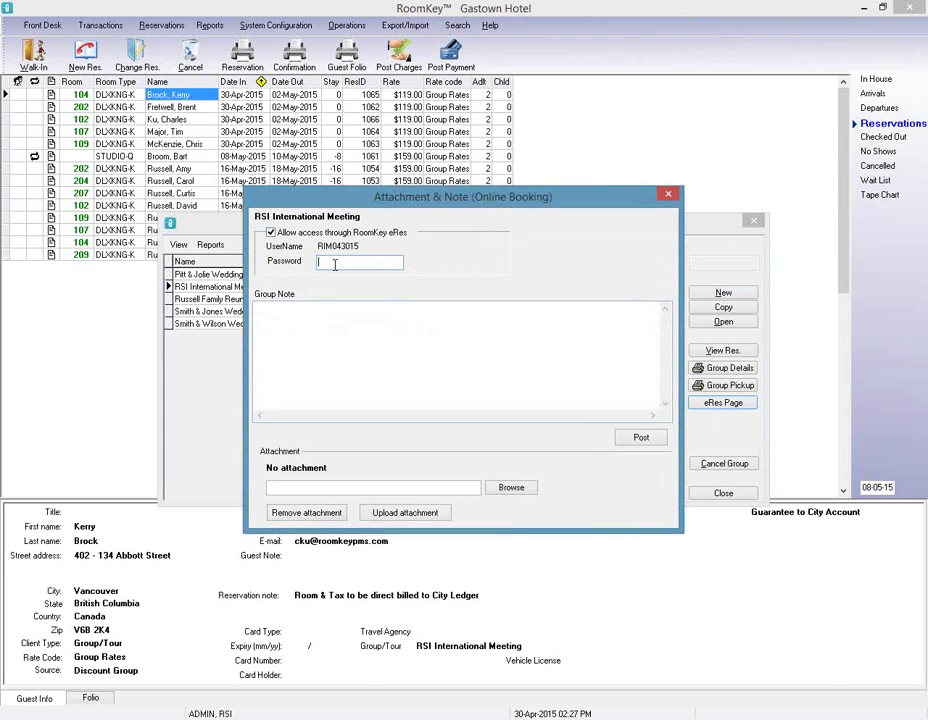
pyautogui.write('123456')
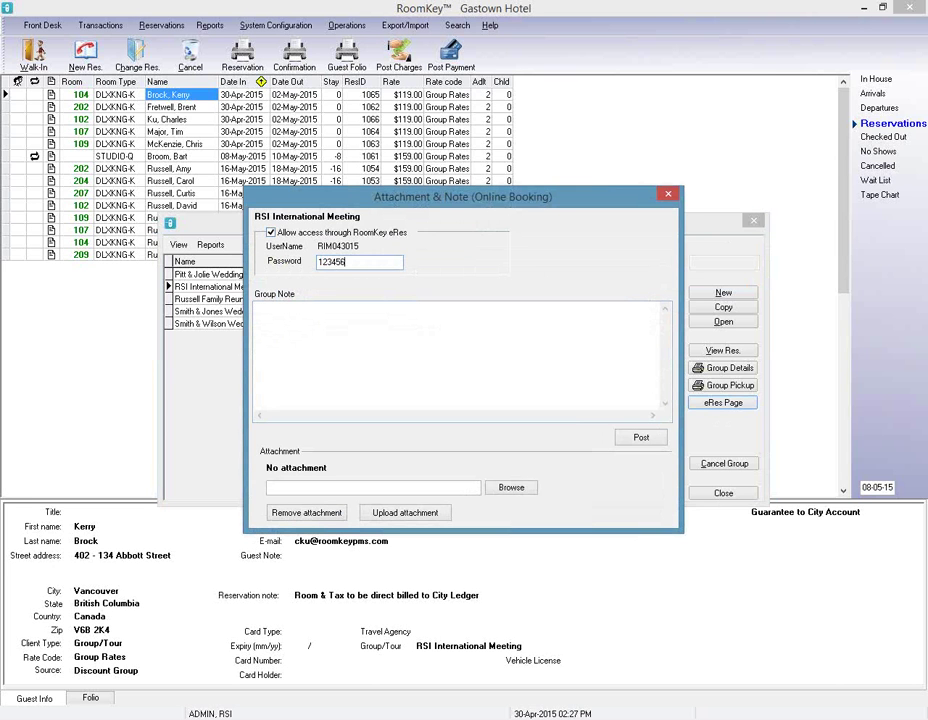
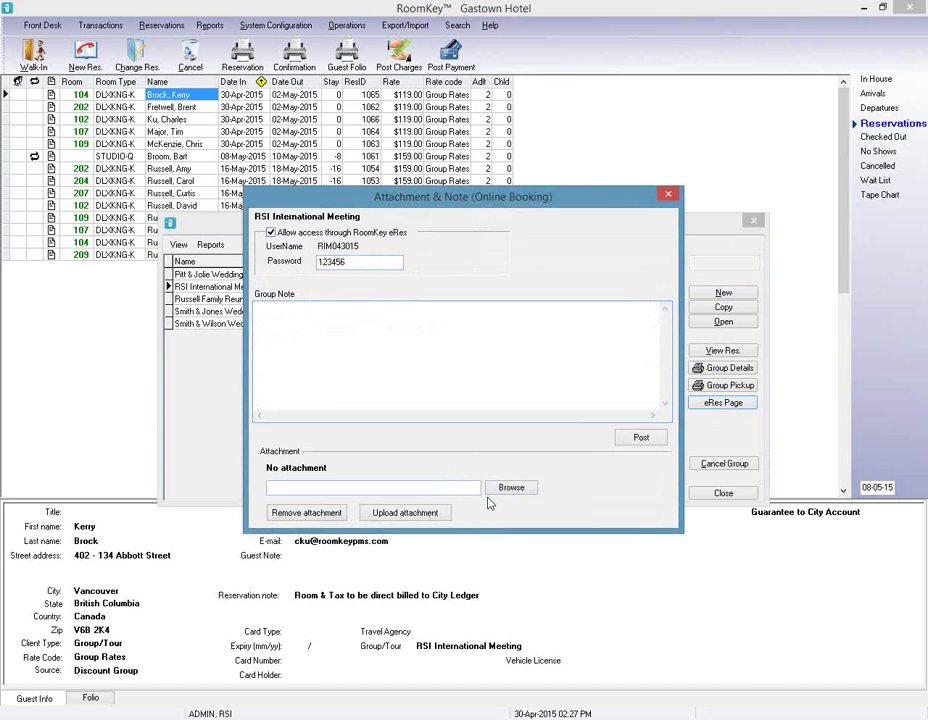
# Post the RSI International Meeting group note and close the online booking note settings.
pyautogui.click(641, 440)
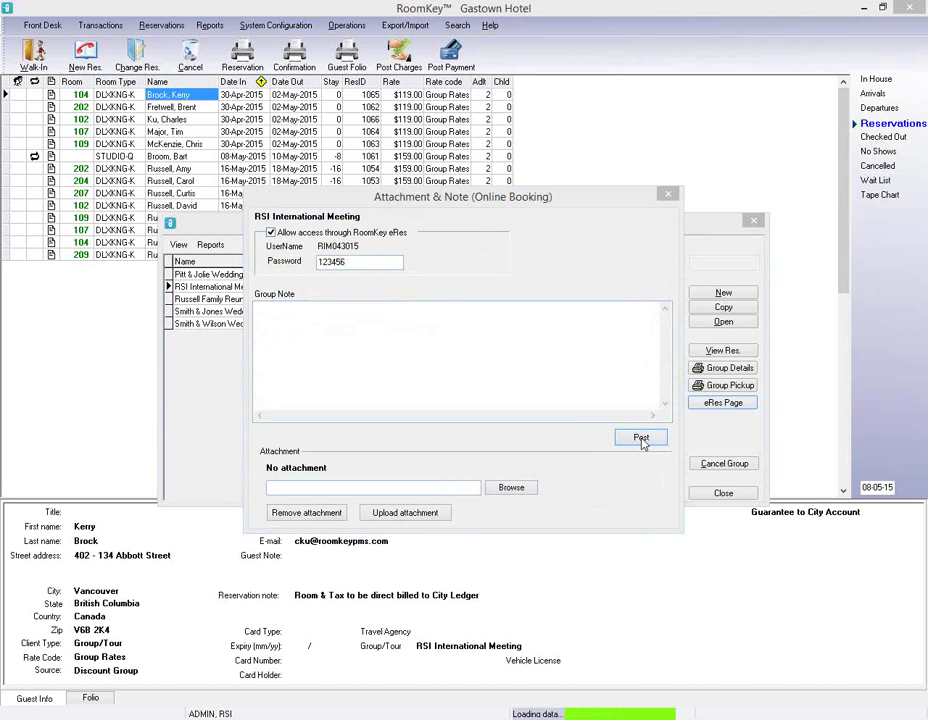
pyautogui.click(667, 195)
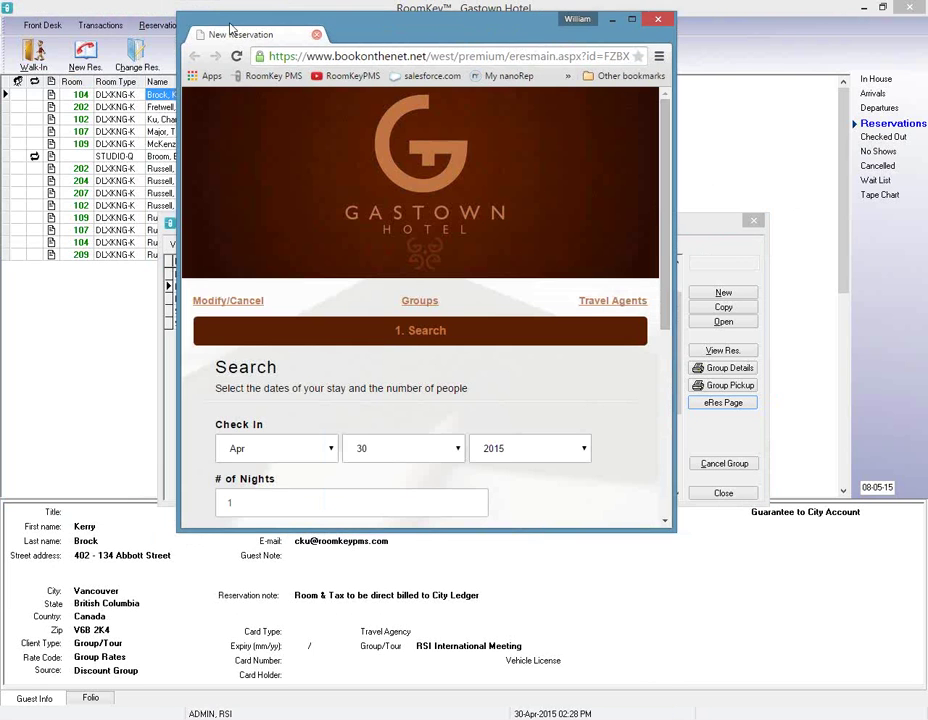
# Search eRes for a 2-night stay with group code RIM043015, then close the browser.
pyautogui.doubleClick(234, 26)
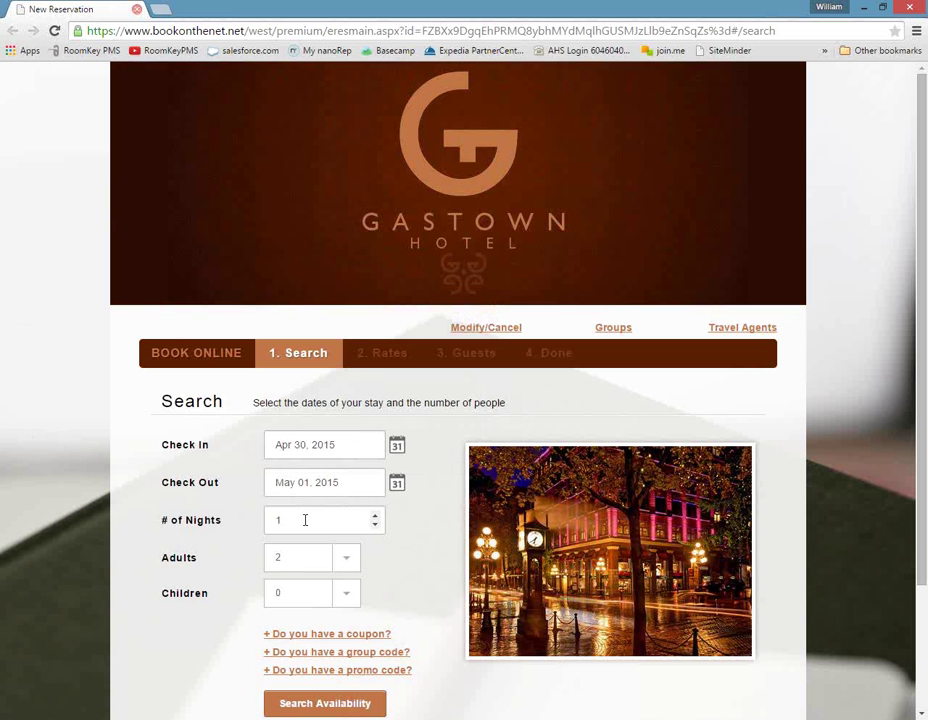
pyautogui.click(307, 519)
pyautogui.click(376, 517)
pyautogui.scroll(-1, 395, 621)
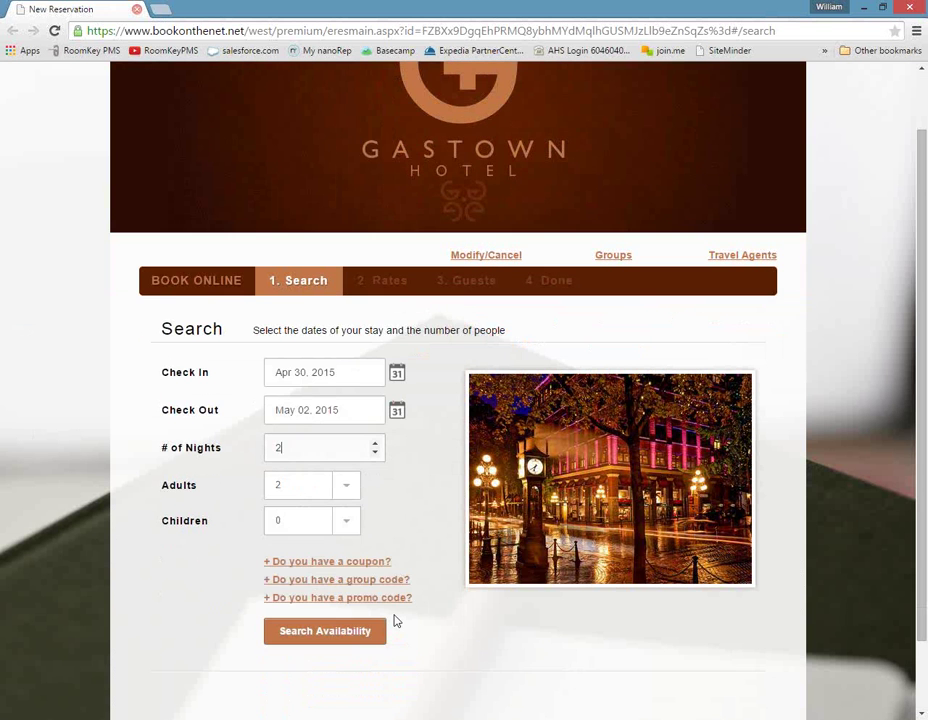
pyautogui.scroll(-1, 395, 621)
pyautogui.click(360, 510)
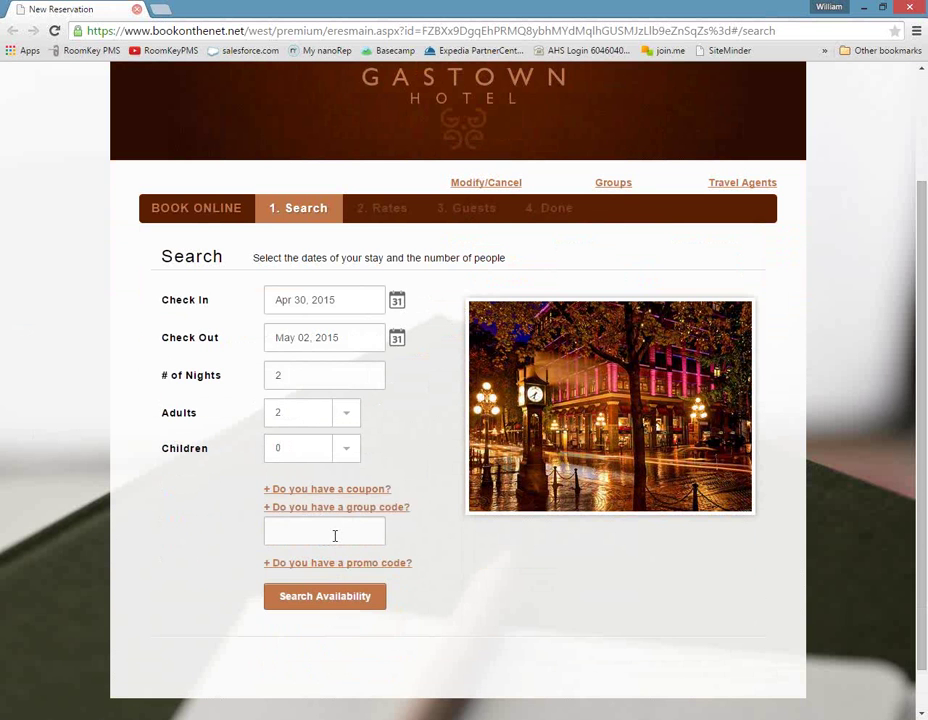
pyautogui.write('RIM043015')
pyautogui.click(323, 598)
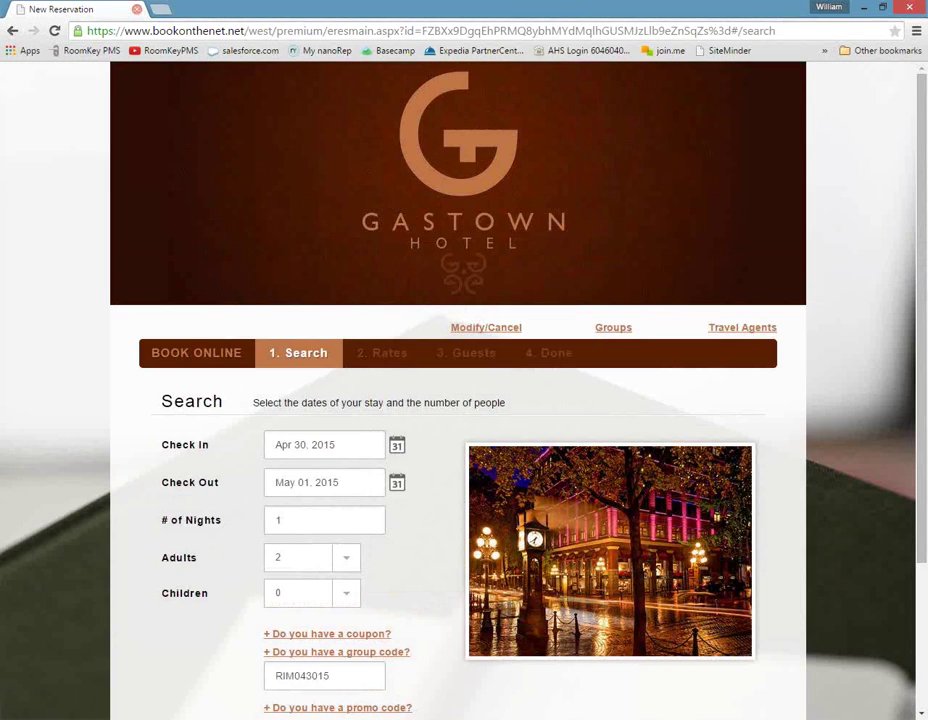
pyautogui.click(137, 9)
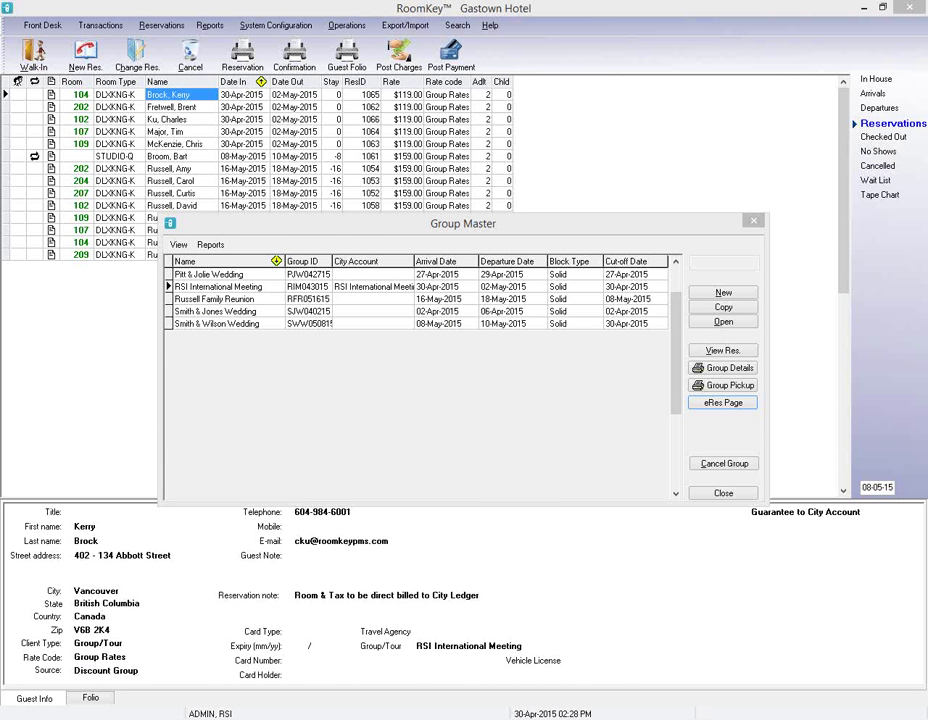
# Reopen the eRes page and search with check-out May 02, 2015 and group code RIM043015.
pyautogui.click(723, 402)
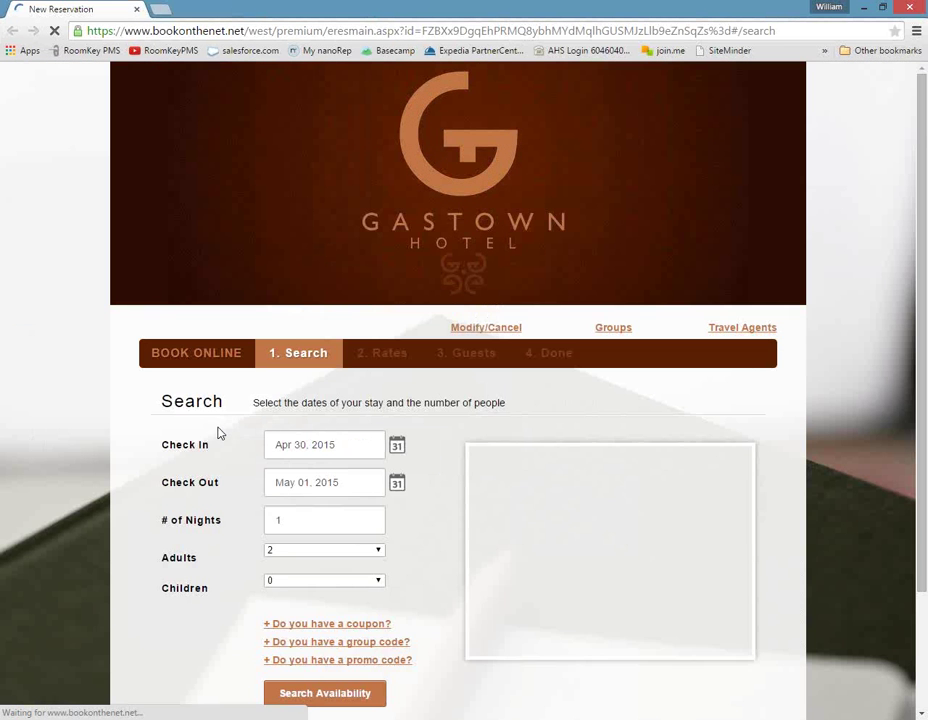
pyautogui.click(397, 484)
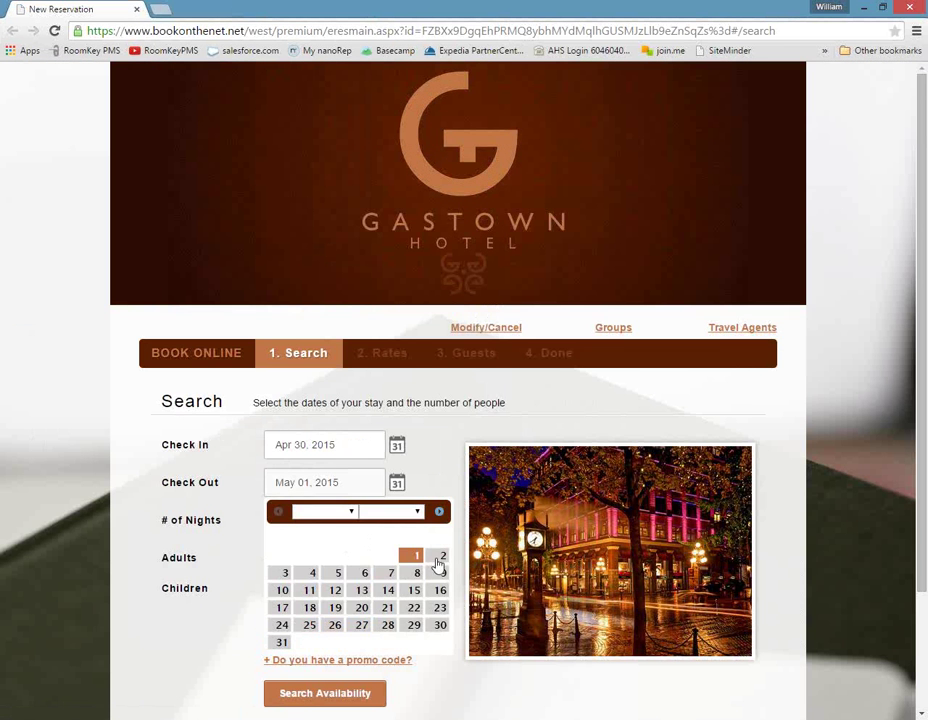
pyautogui.click(438, 557)
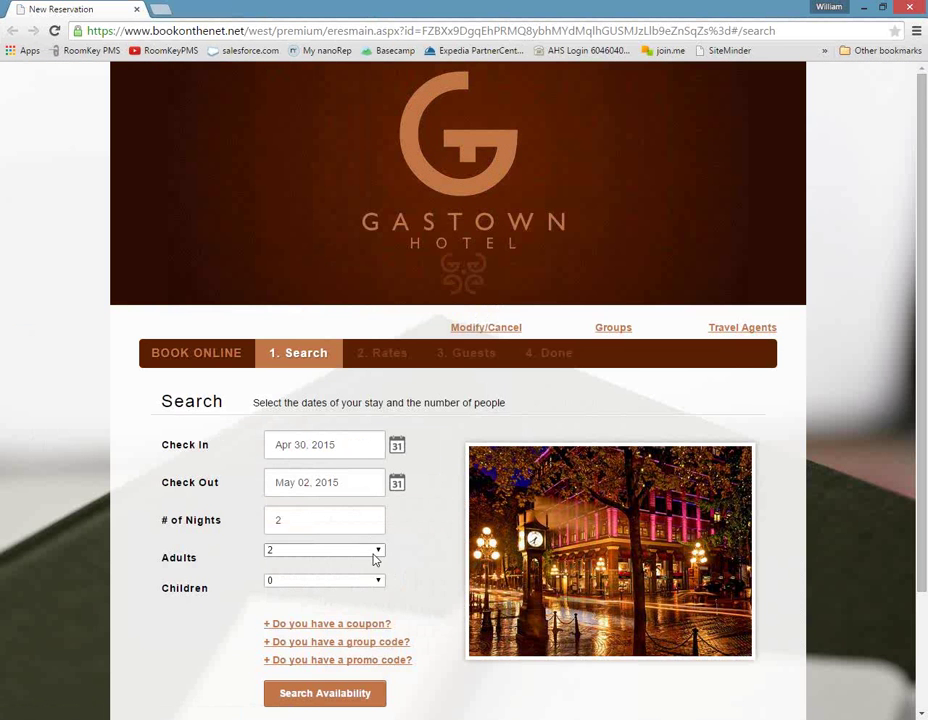
pyautogui.click(373, 643)
pyautogui.write('RIM043015')
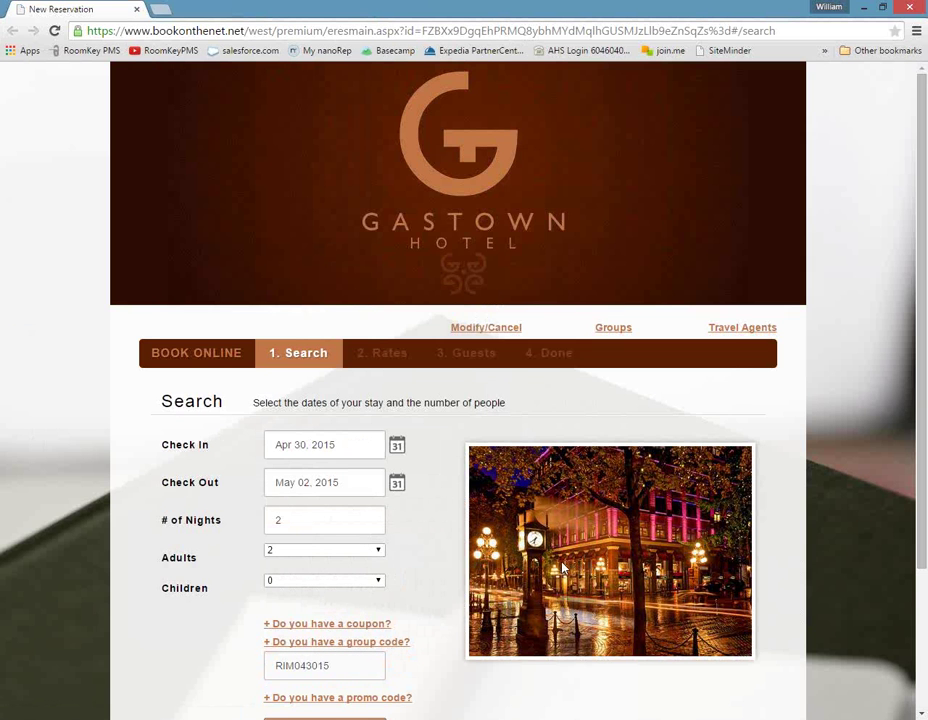
pyautogui.scroll(-3, 530, 552)
pyautogui.click(317, 597)
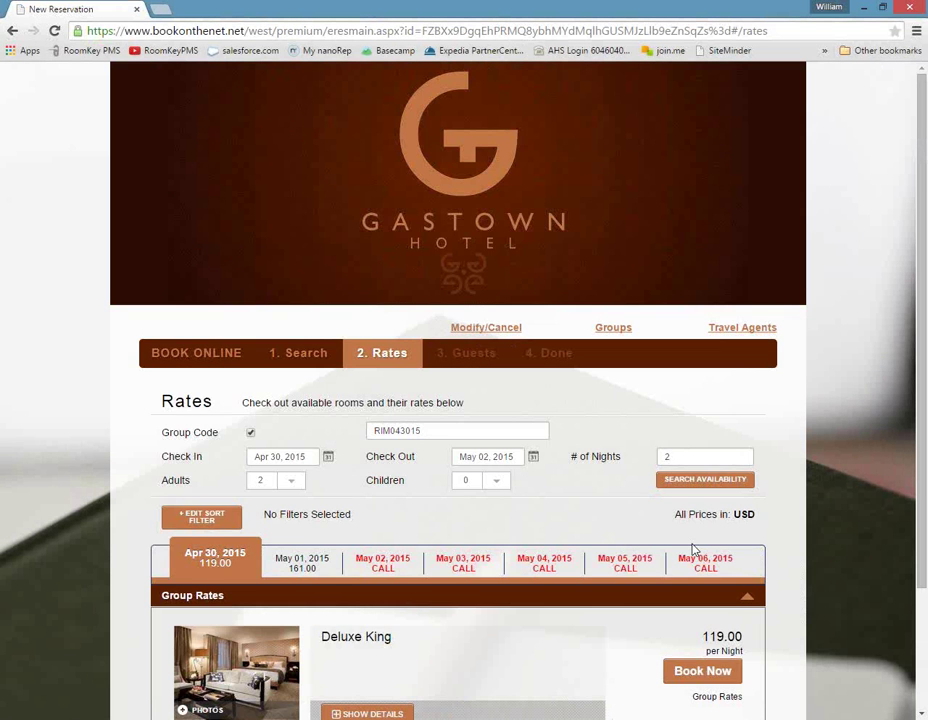
# Scroll the Rates page to the Deluxe King group rate at 119.00 per night.
pyautogui.scroll(-1, 695, 548)
pyautogui.scroll(-1, 695, 548)
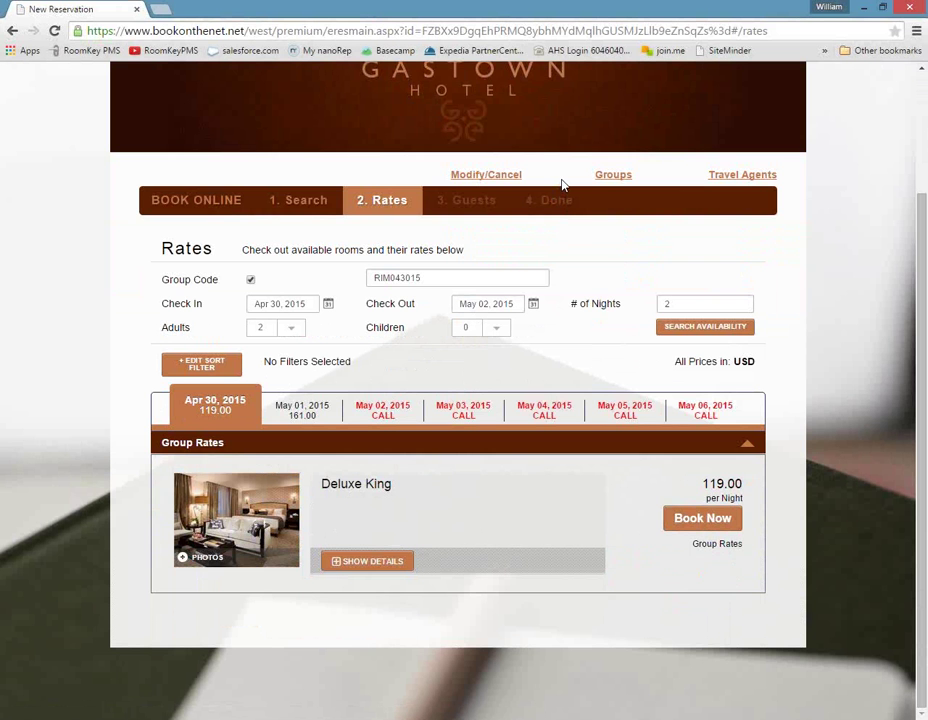
pyautogui.click(614, 176)
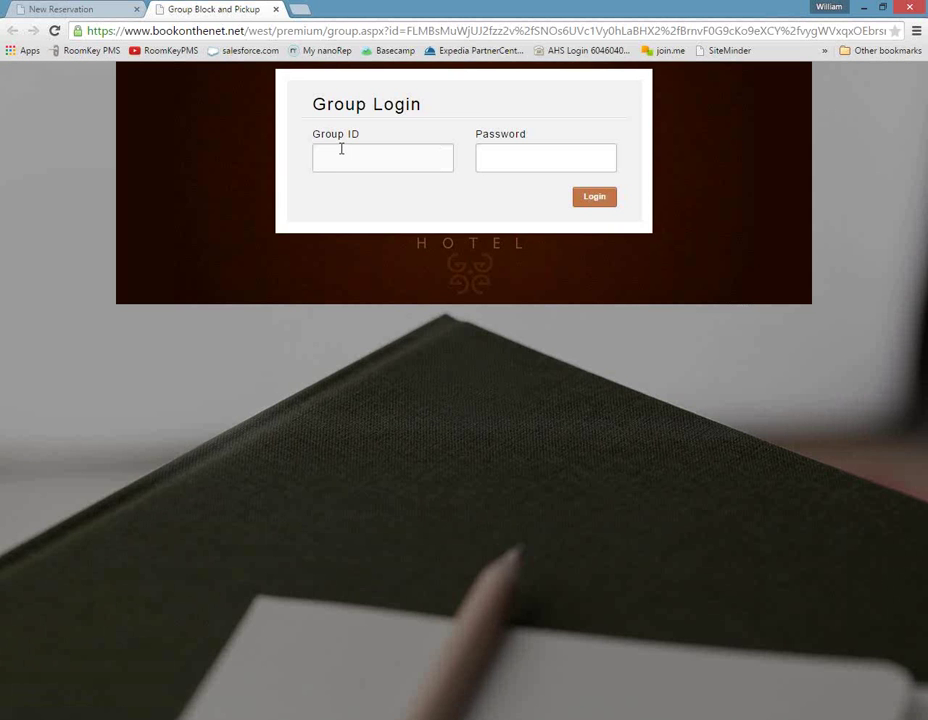
pyautogui.click(340, 152)
pyautogui.write('RIM043015')
pyautogui.press('Tab')
pyautogui.write('••••••')
pyautogui.click(595, 198)
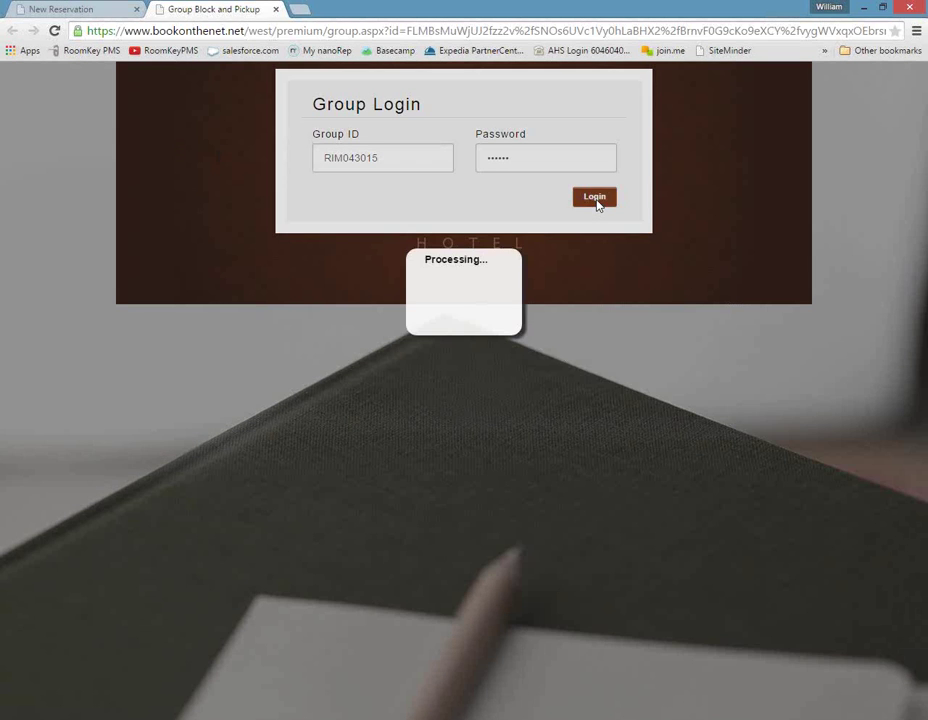
pyautogui.scroll(-2, 667, 325)
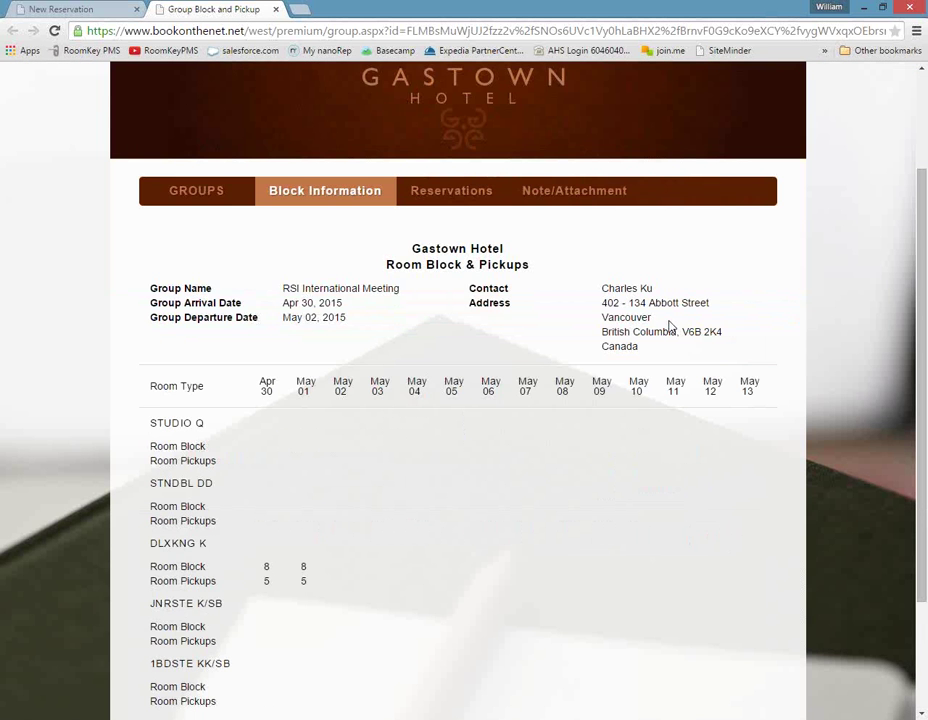
pyautogui.scroll(-1, 670, 330)
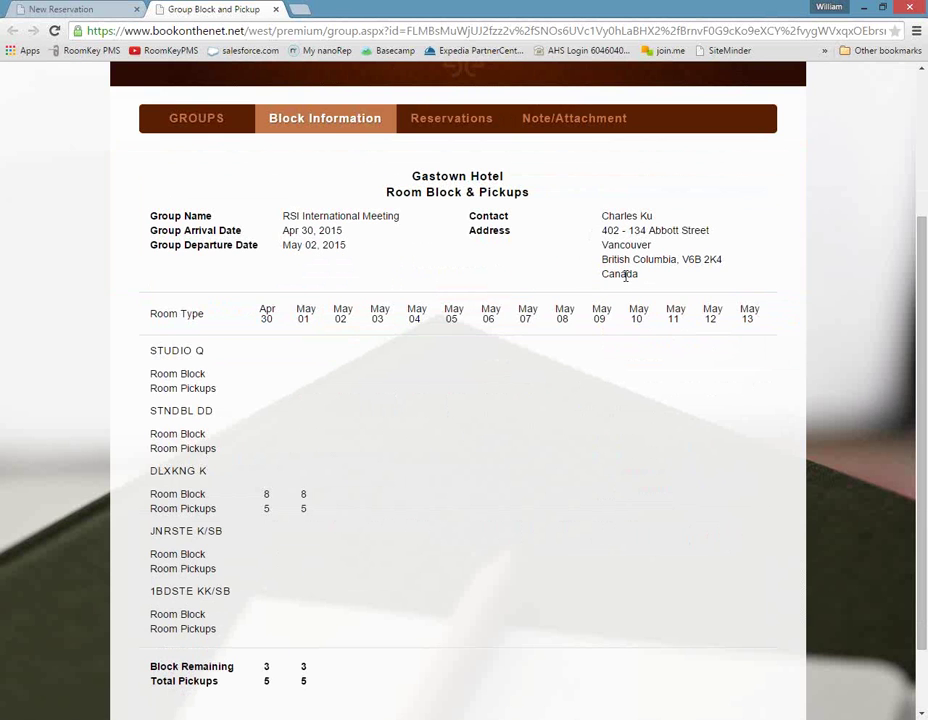
pyautogui.scroll(-2, 440, 300)
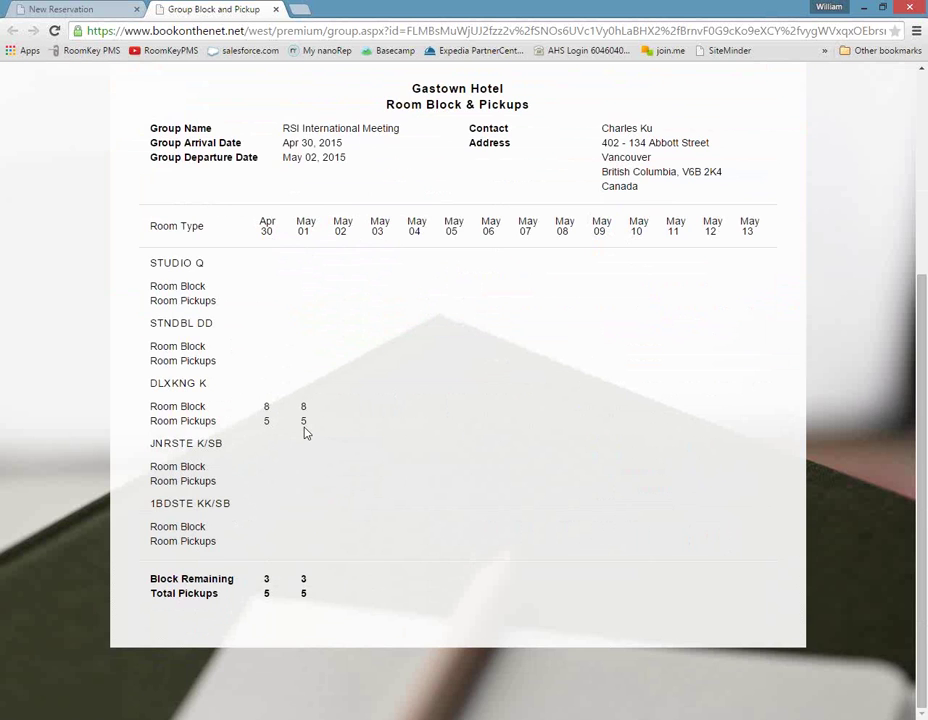
pyautogui.scroll(3, 306, 432)
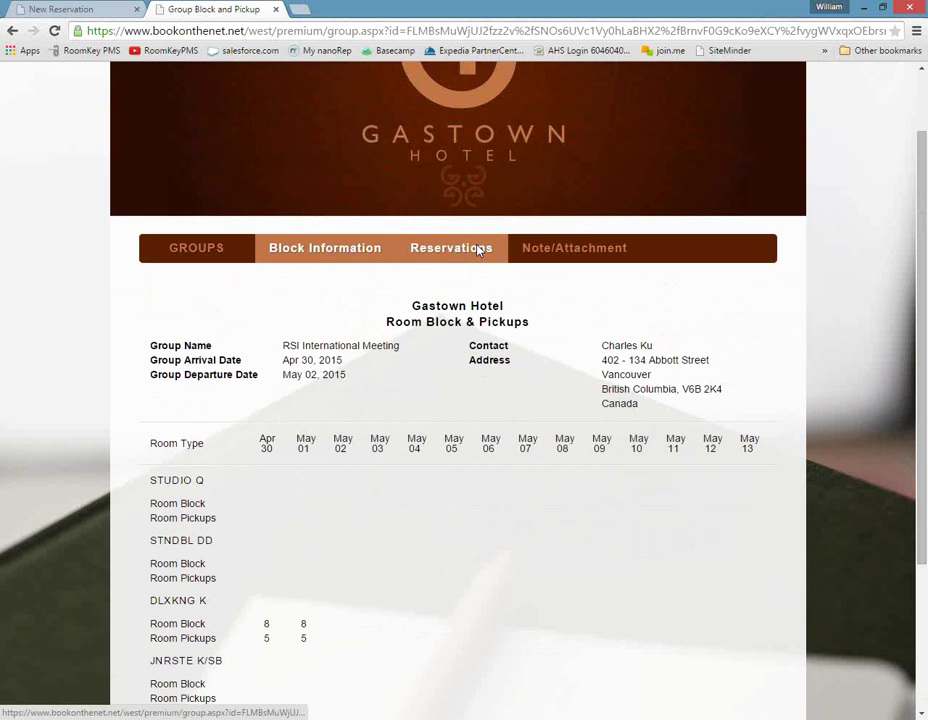
# Review the group's five reservations, then check its empty Note/Attachment tab.
pyautogui.click(478, 250)
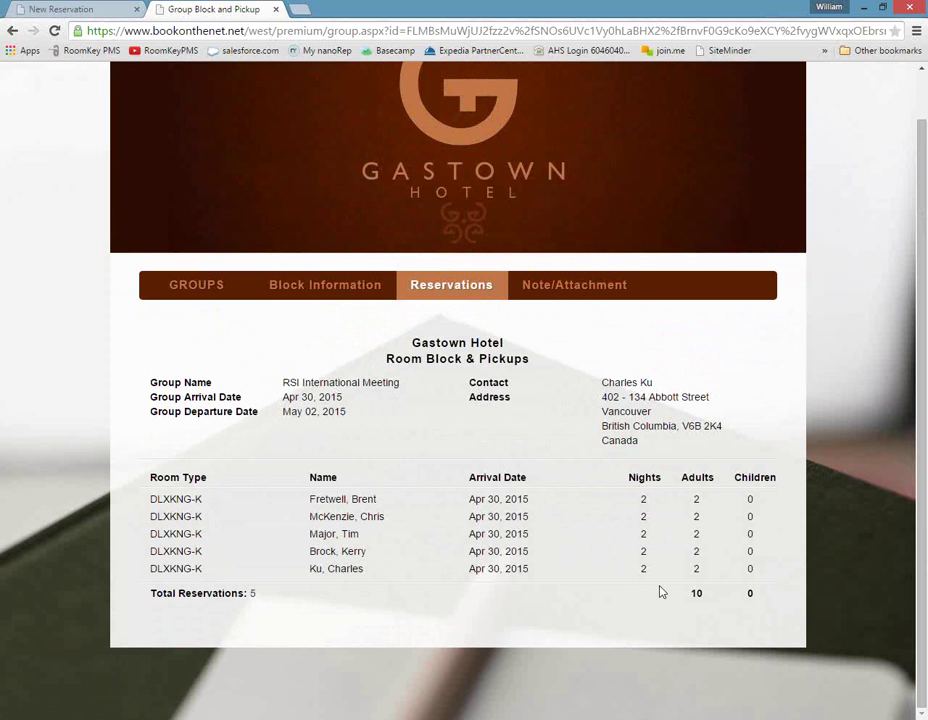
pyautogui.click(528, 293)
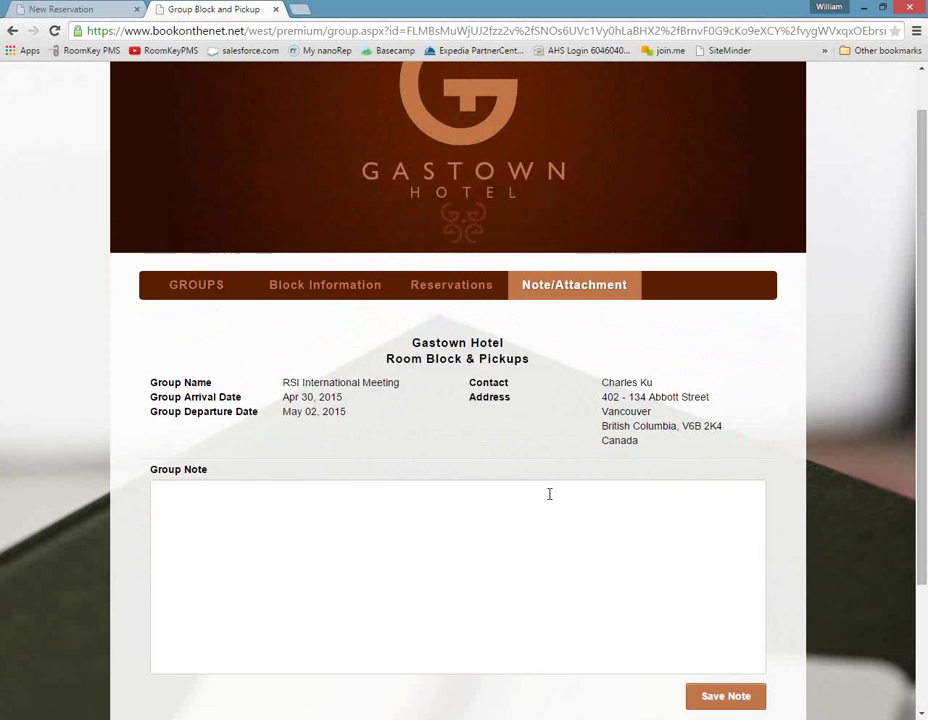
pyautogui.scroll(-1, 349, 432)
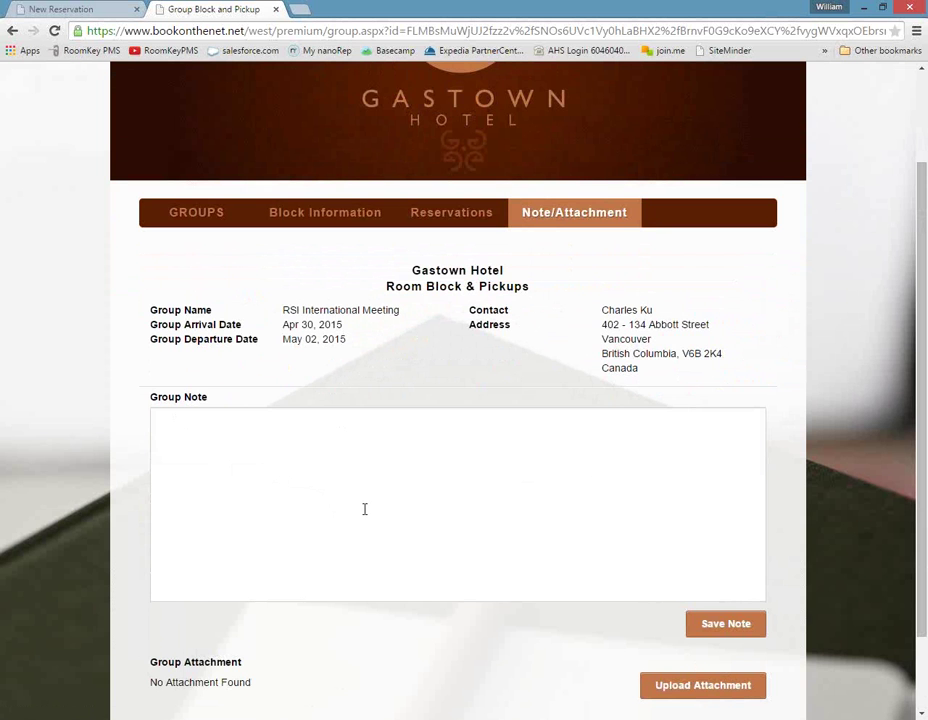
pyautogui.scroll(-1, 364, 509)
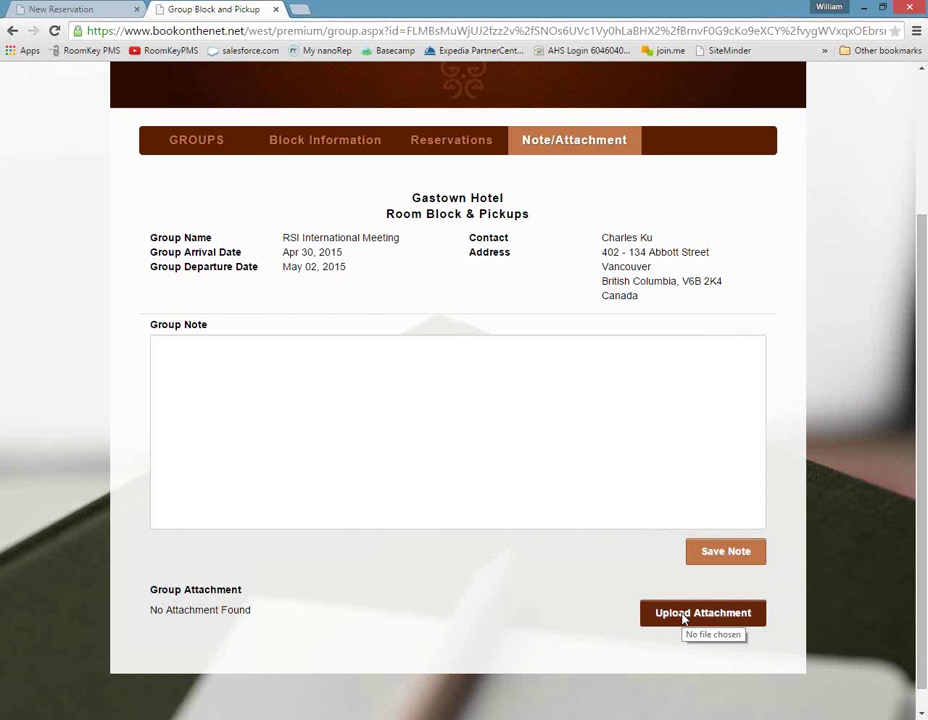
pyautogui.moveTo(212, 718)
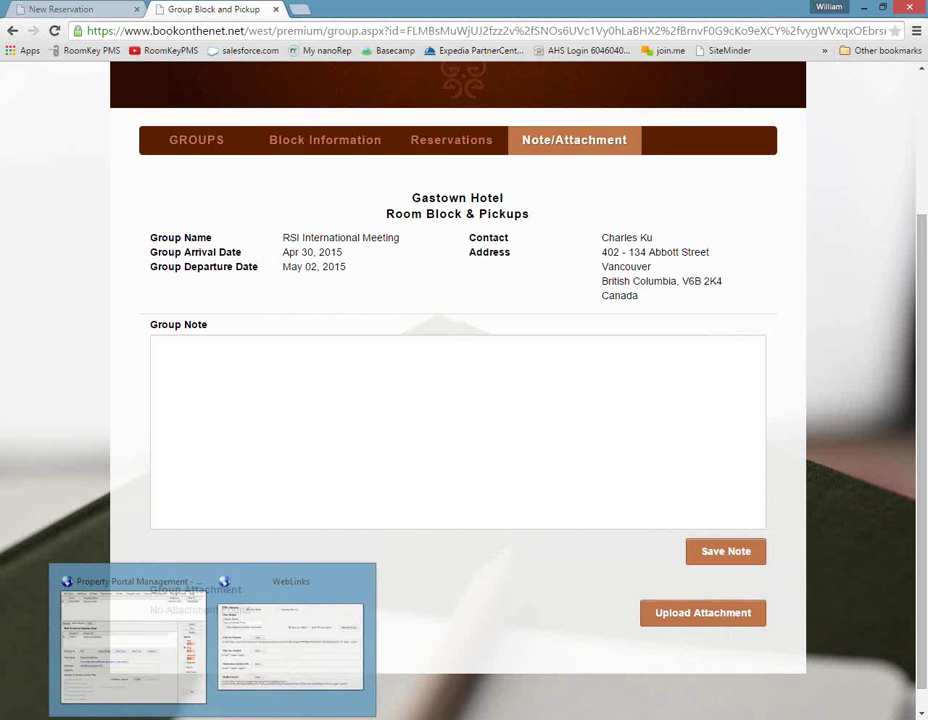
# Close Group Master, inspect Group Rates in the Rate Wizard, and close the wizard.
pyautogui.click(188, 688)
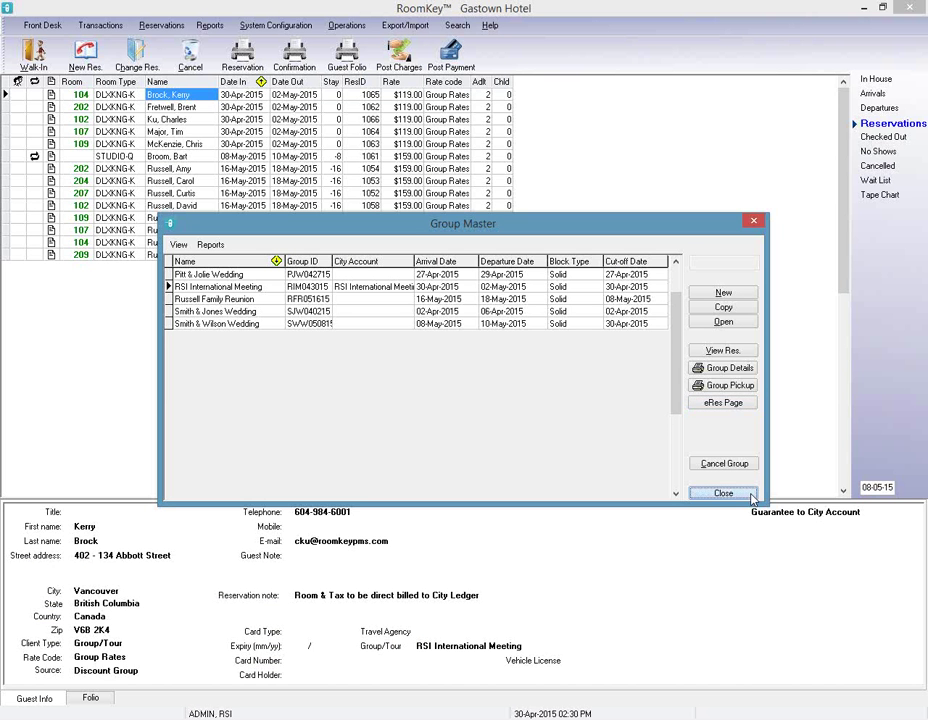
pyautogui.click(723, 493)
pyautogui.click(275, 25)
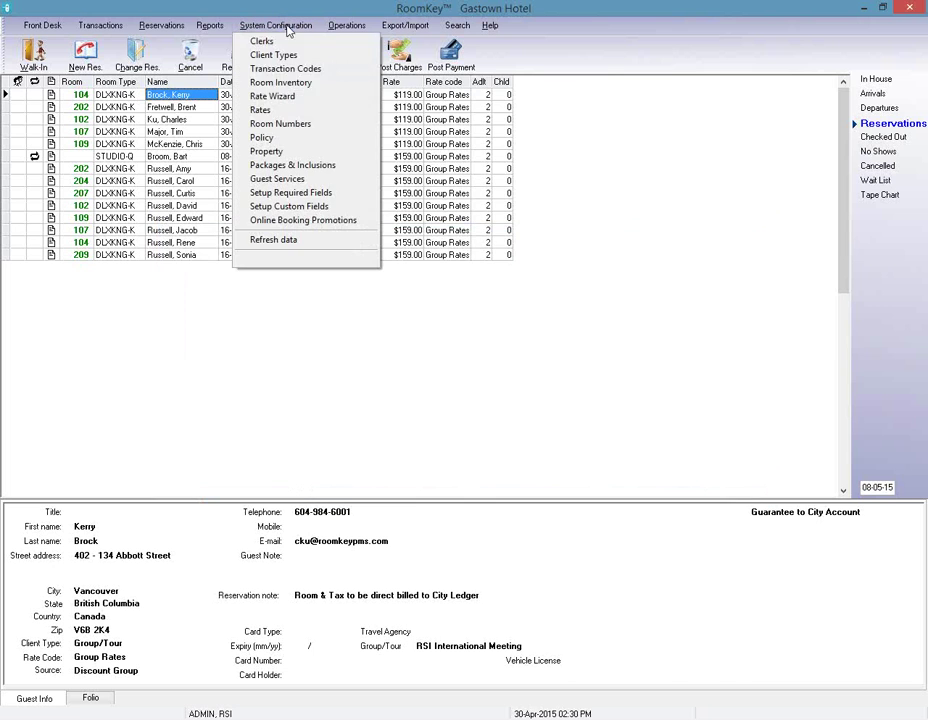
pyautogui.click(287, 96)
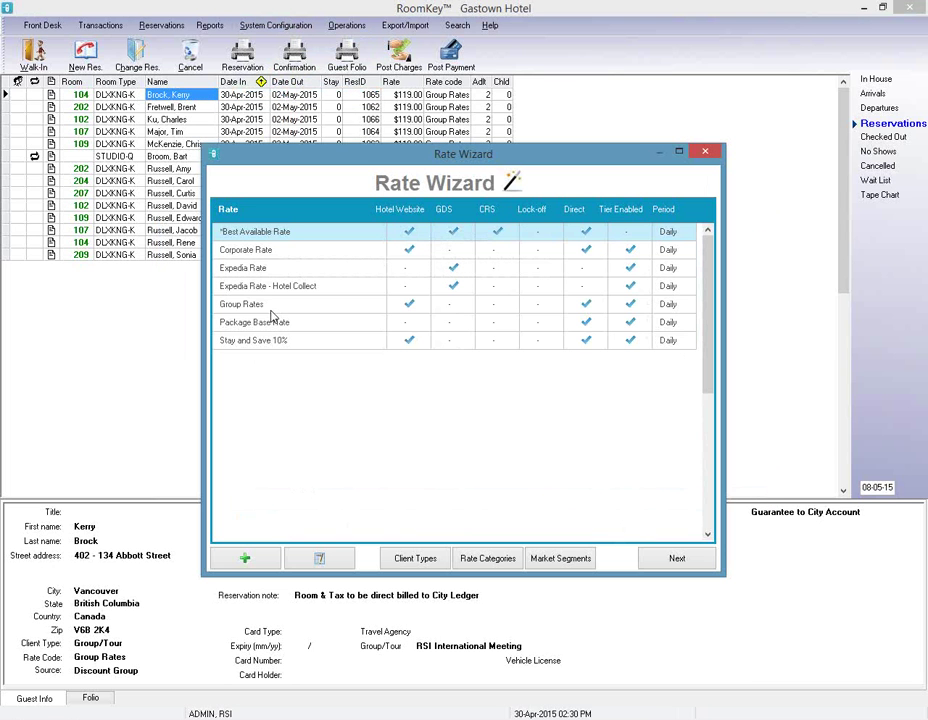
pyautogui.click(272, 306)
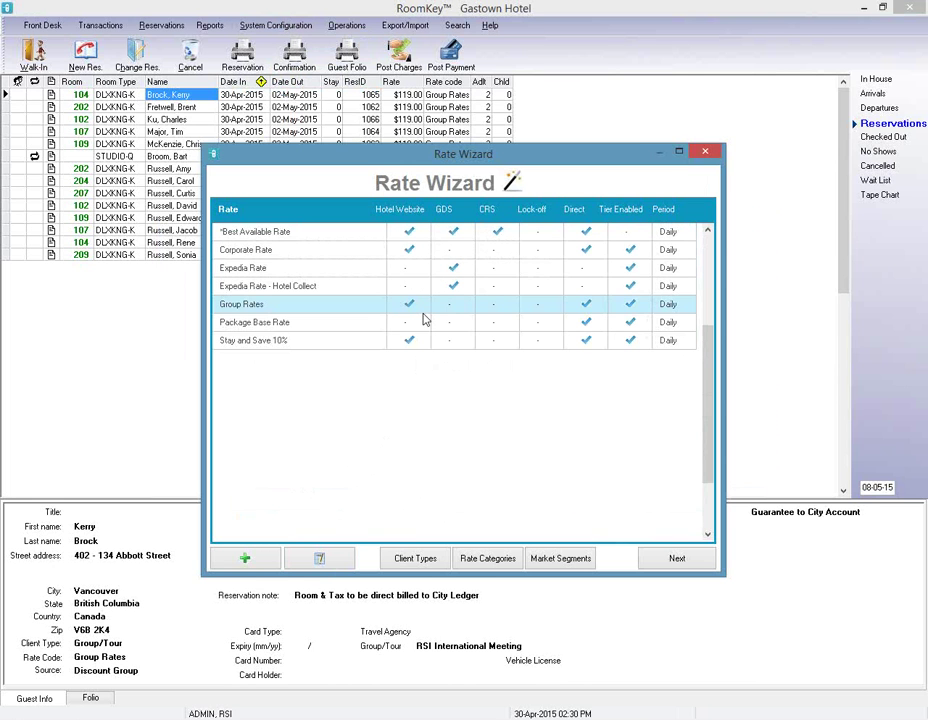
pyautogui.click(701, 152)
pyautogui.click(343, 27)
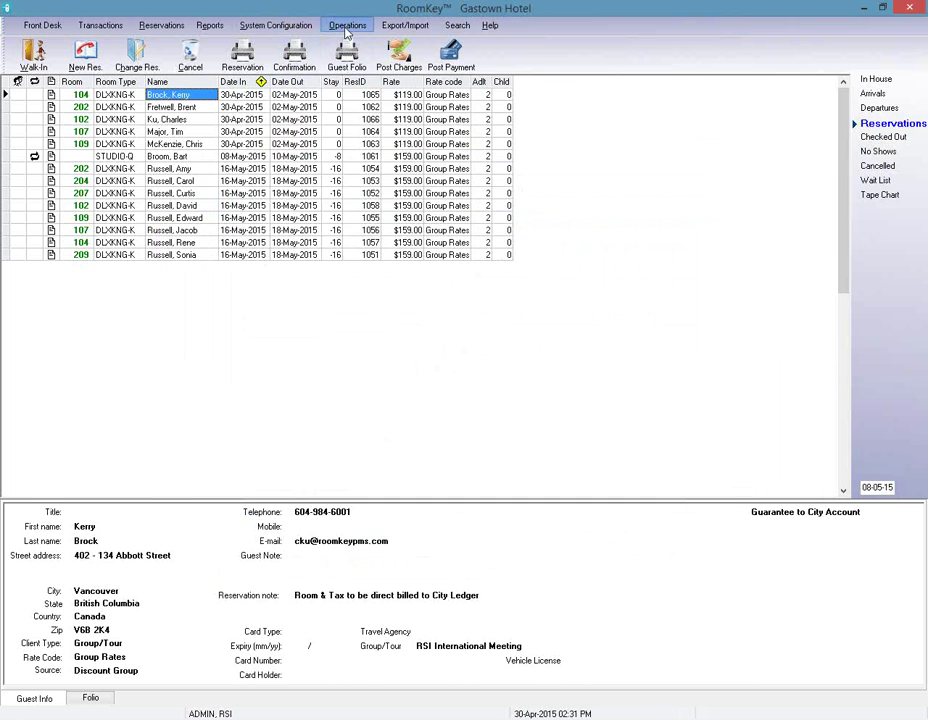
# Open RSI International Meeting from the groups list and go to its 6. Check-In step.
pyautogui.click(376, 57)
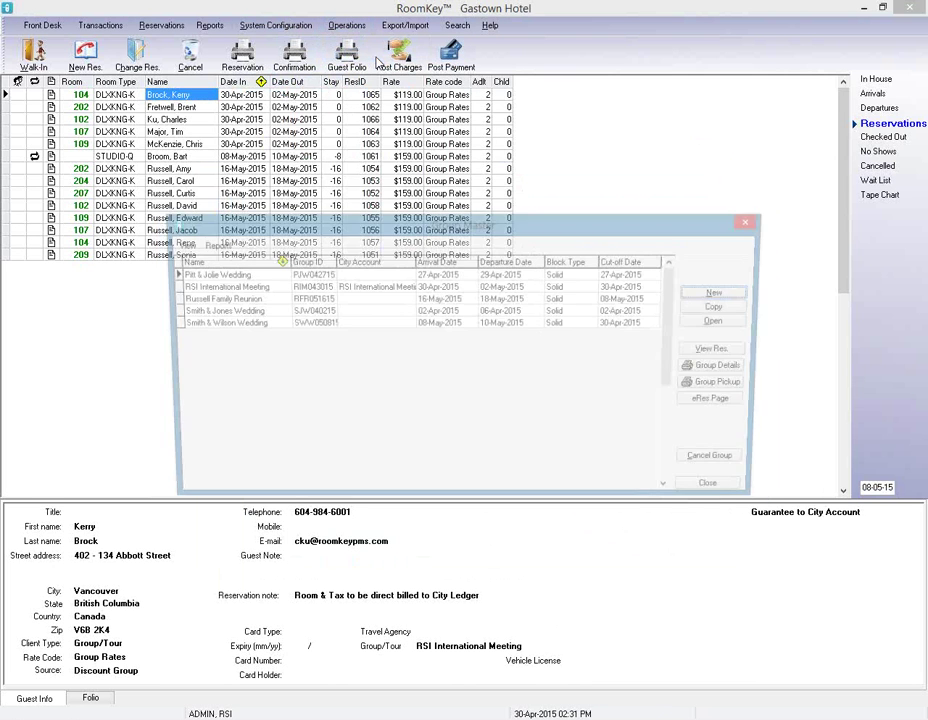
pyautogui.click(283, 287)
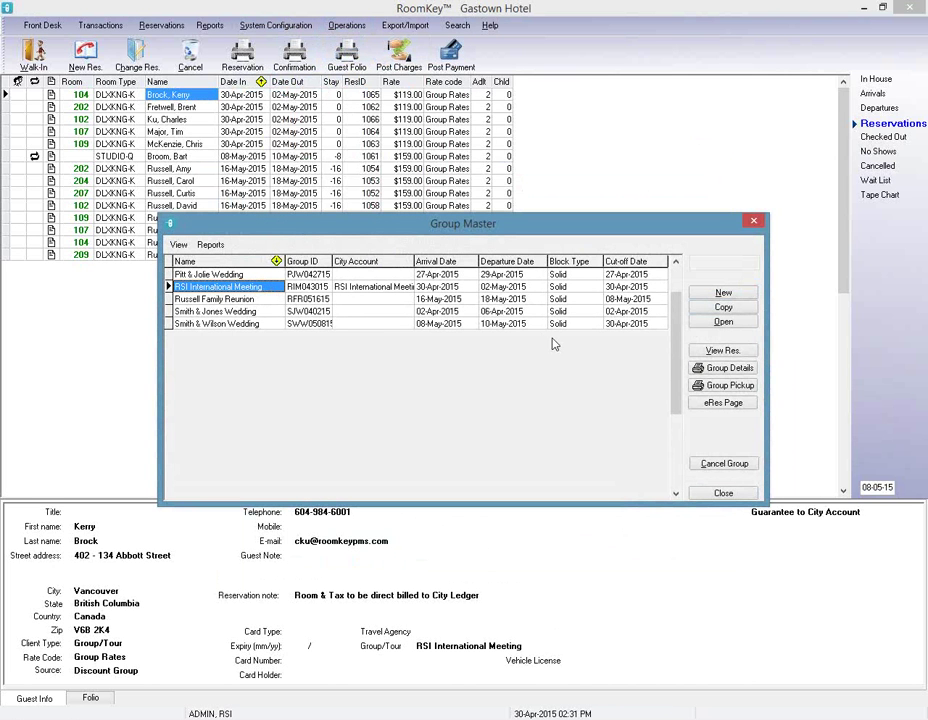
pyautogui.click(724, 322)
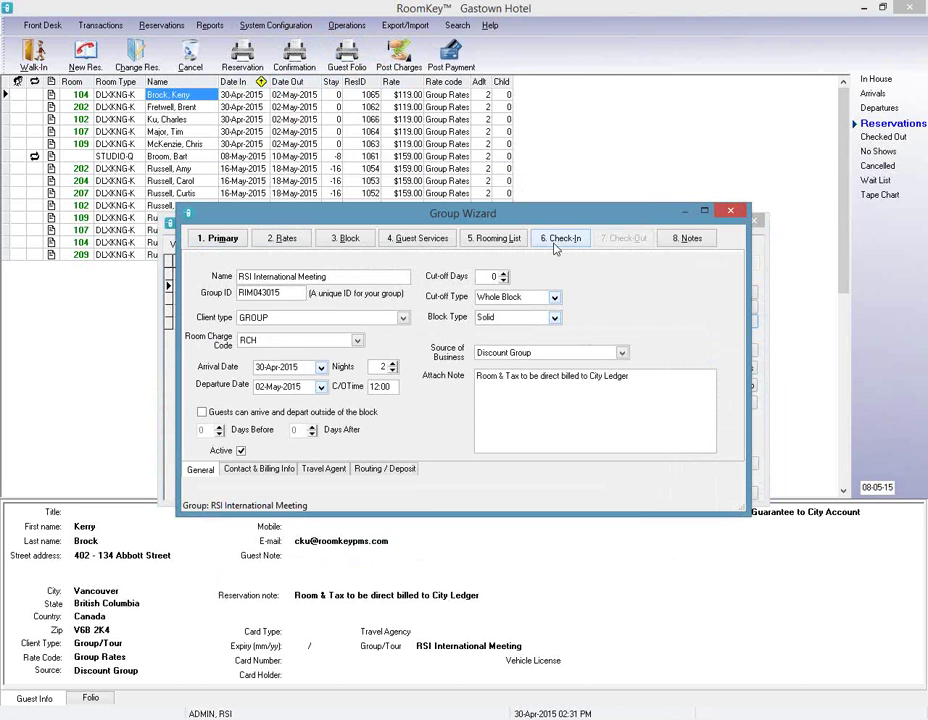
pyautogui.click(556, 240)
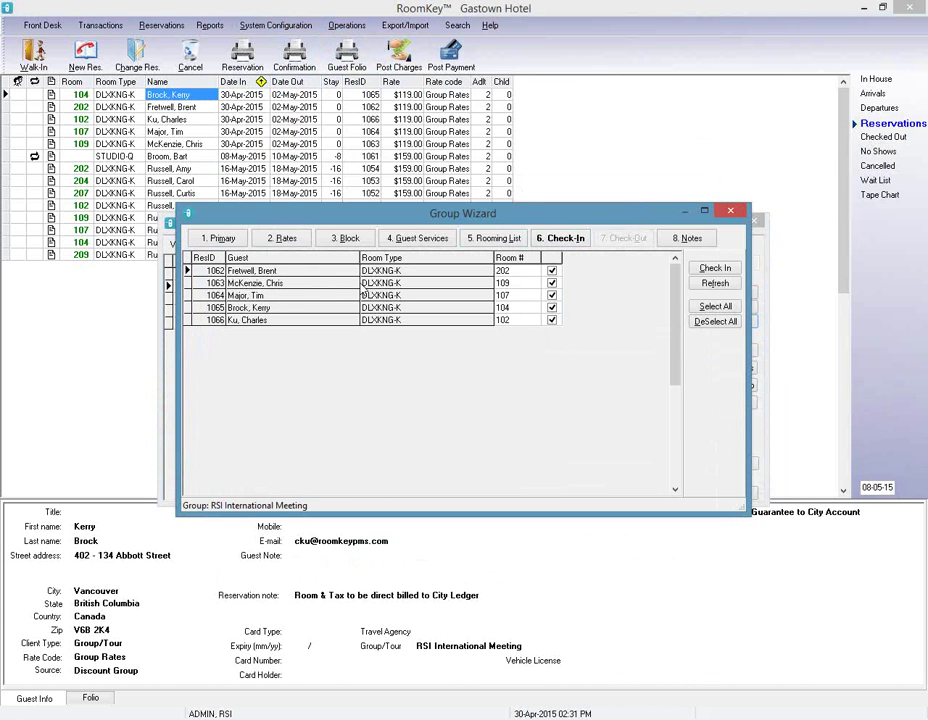
# Check in all five group reservations, keeping room 202 for the first, and dismiss the confirmation.
pyautogui.click(529, 274)
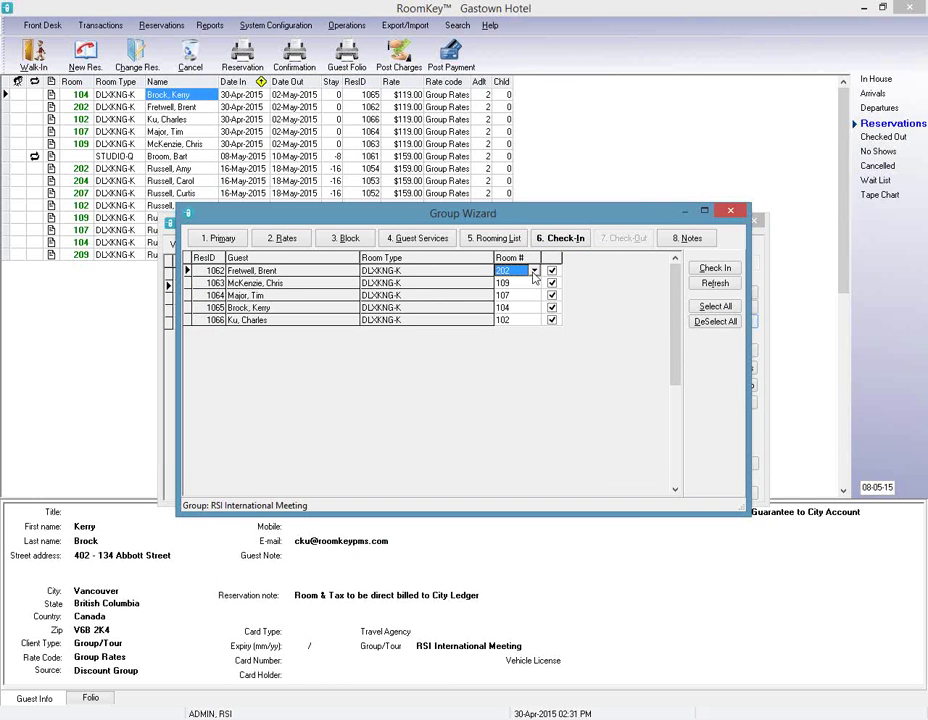
pyautogui.click(534, 271)
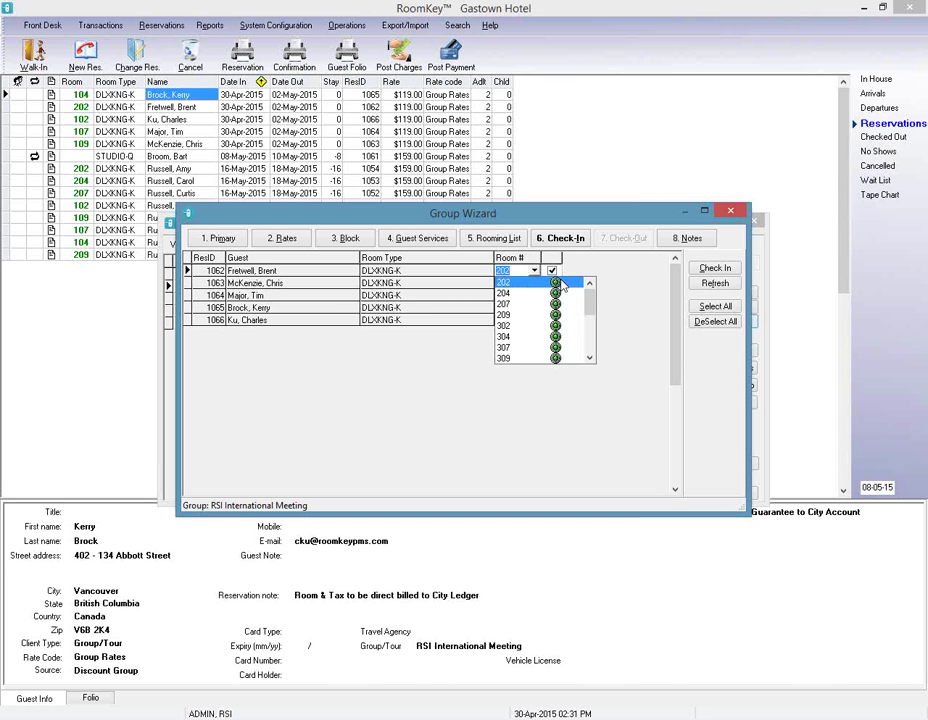
pyautogui.click(562, 284)
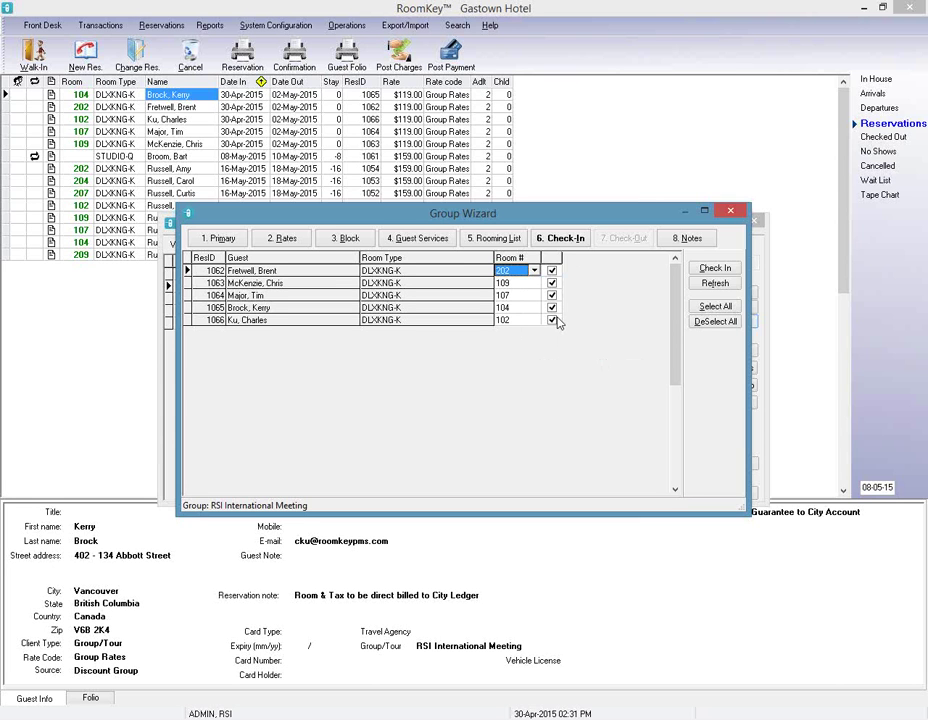
pyautogui.click(552, 308)
pyautogui.click(552, 320)
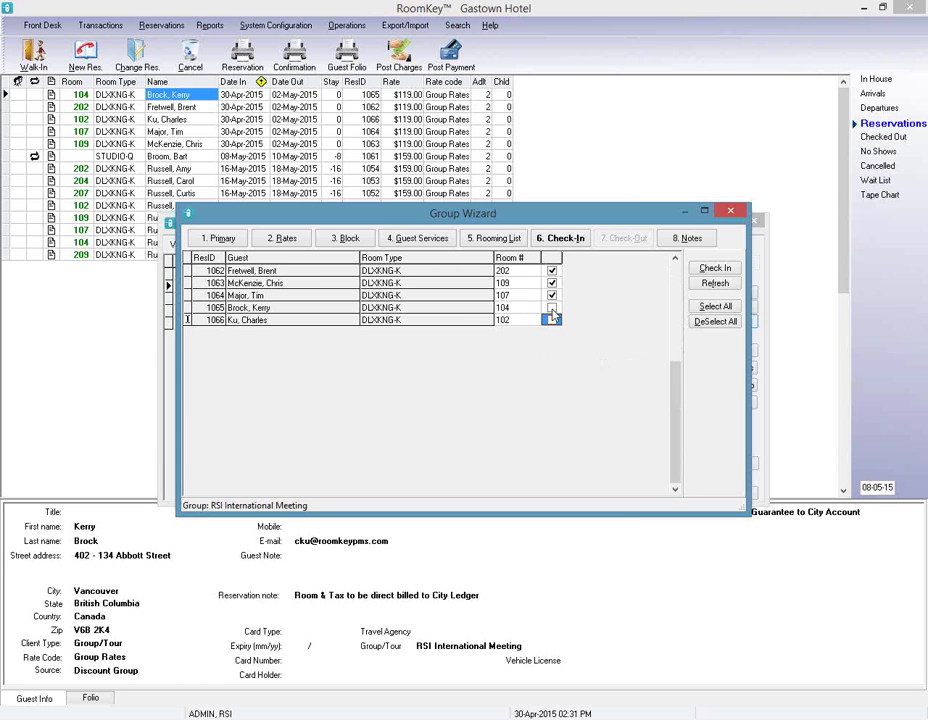
pyautogui.click(552, 308)
pyautogui.click(552, 320)
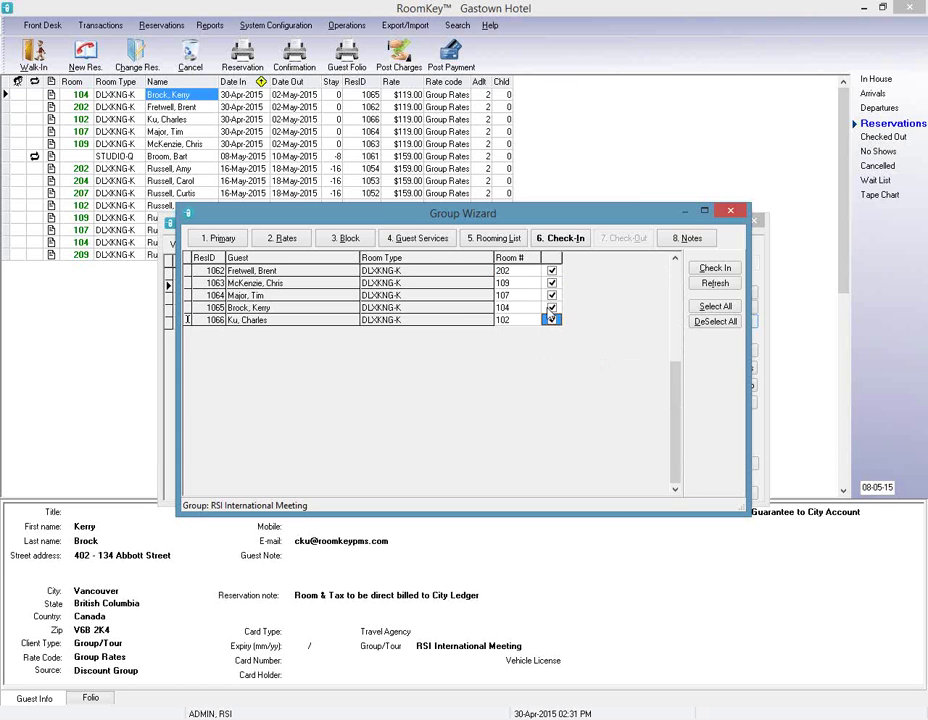
pyautogui.click(716, 269)
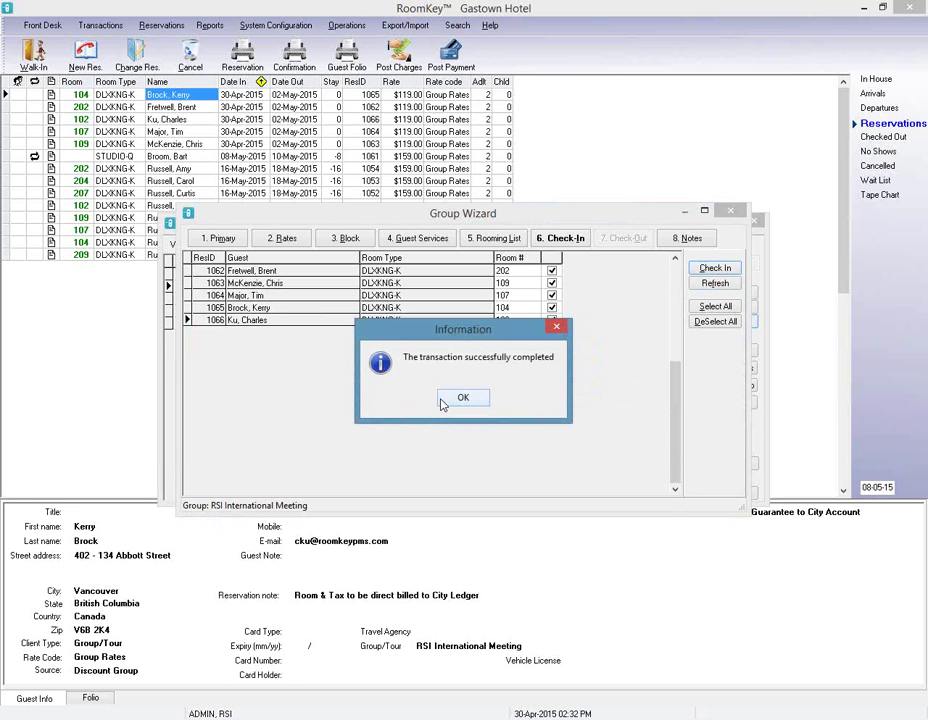
pyautogui.click(465, 398)
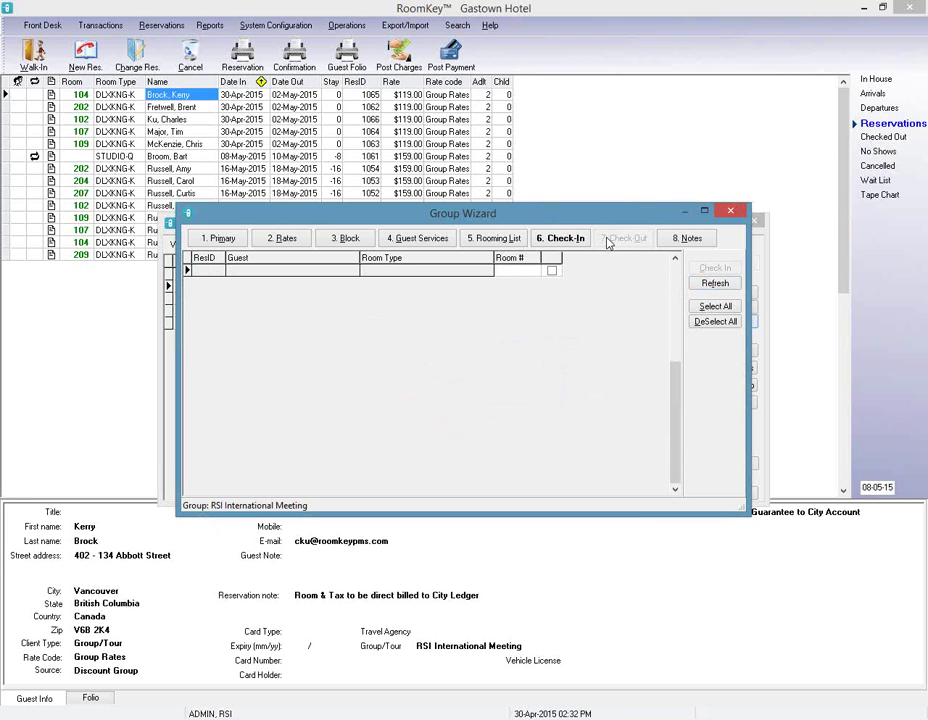
# Switch to the Group Wizard's 8. Notes step, which has no notes yet.
pyautogui.click(687, 240)
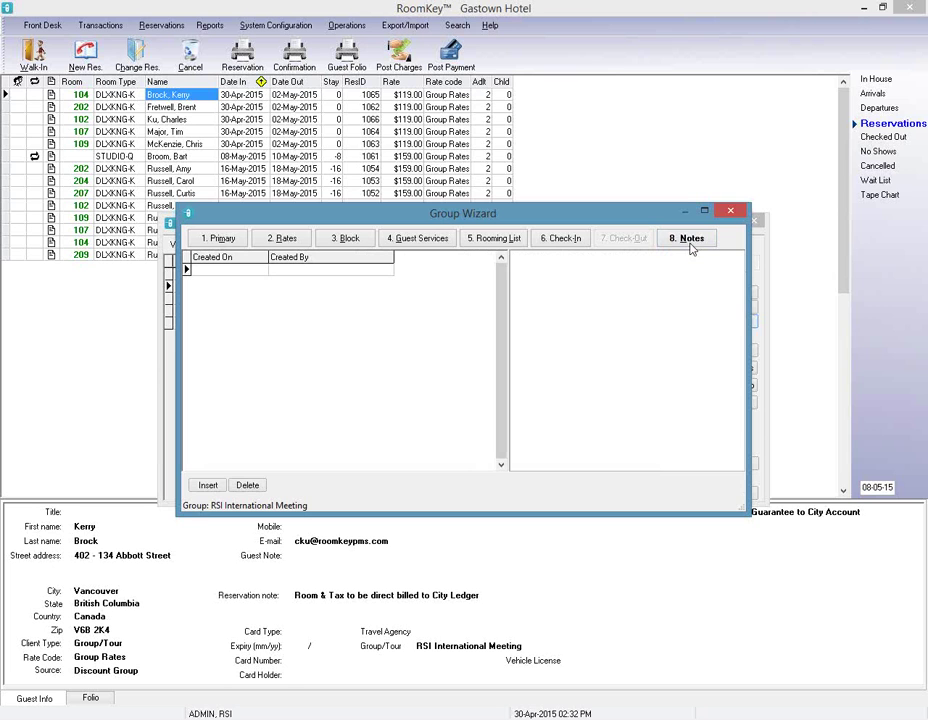
# Insert and post the group note 'Group organizer has called to increase group block'.
pyautogui.click(207, 485)
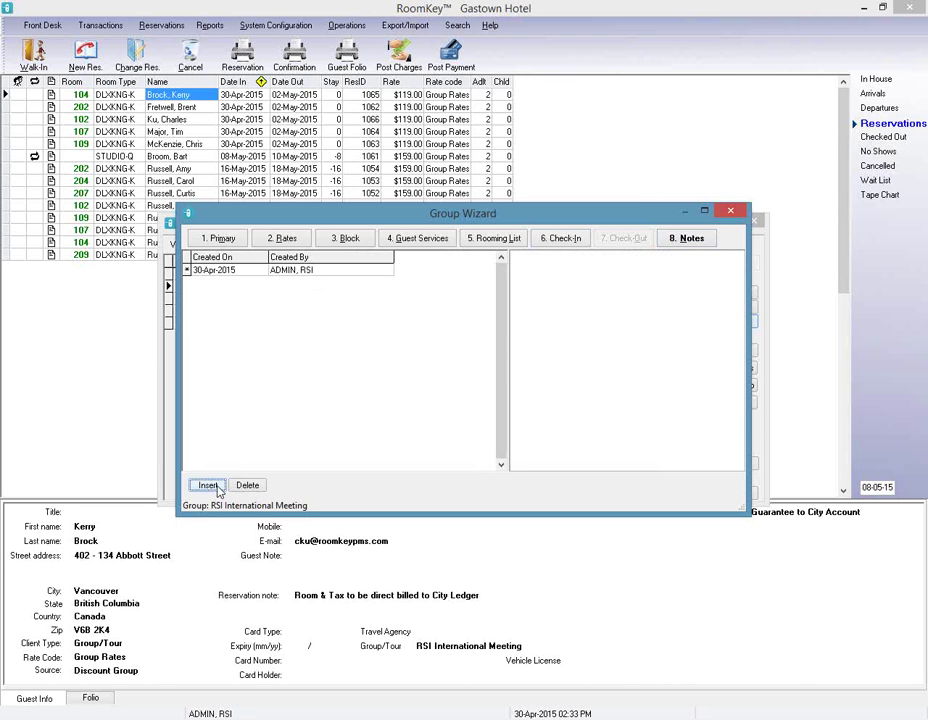
pyautogui.click(559, 323)
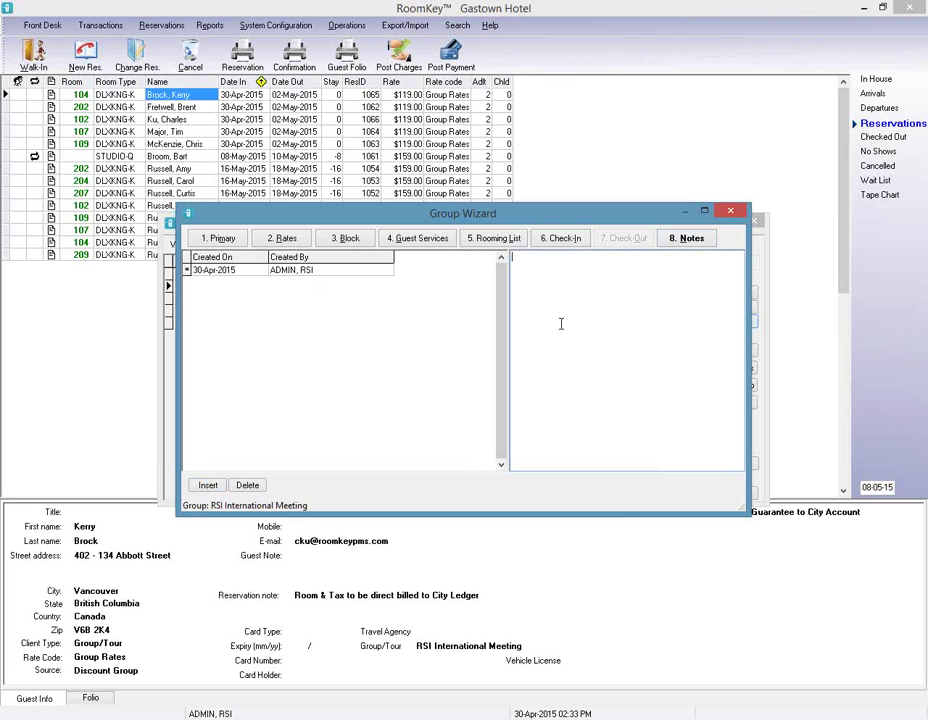
pyautogui.write('Group crganiz')
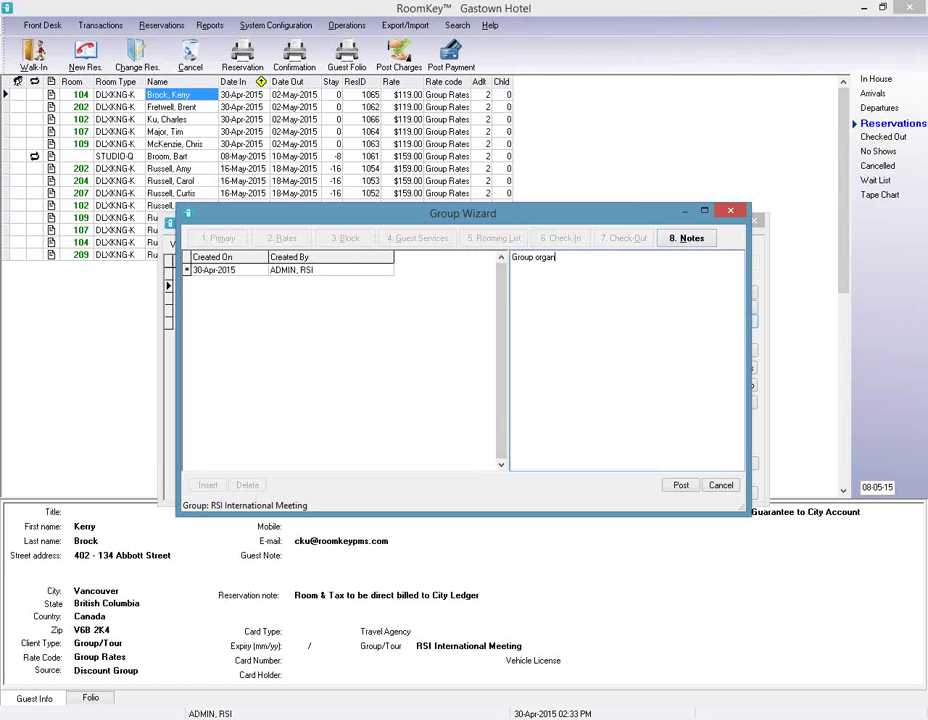
pyautogui.write('er has called to increase group block')
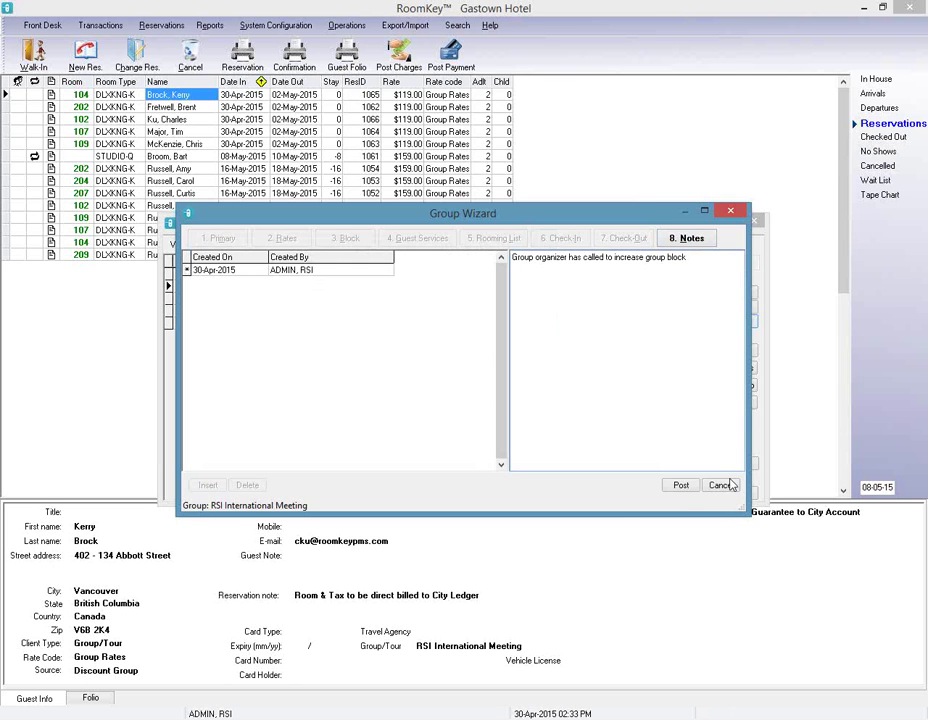
pyautogui.click(681, 486)
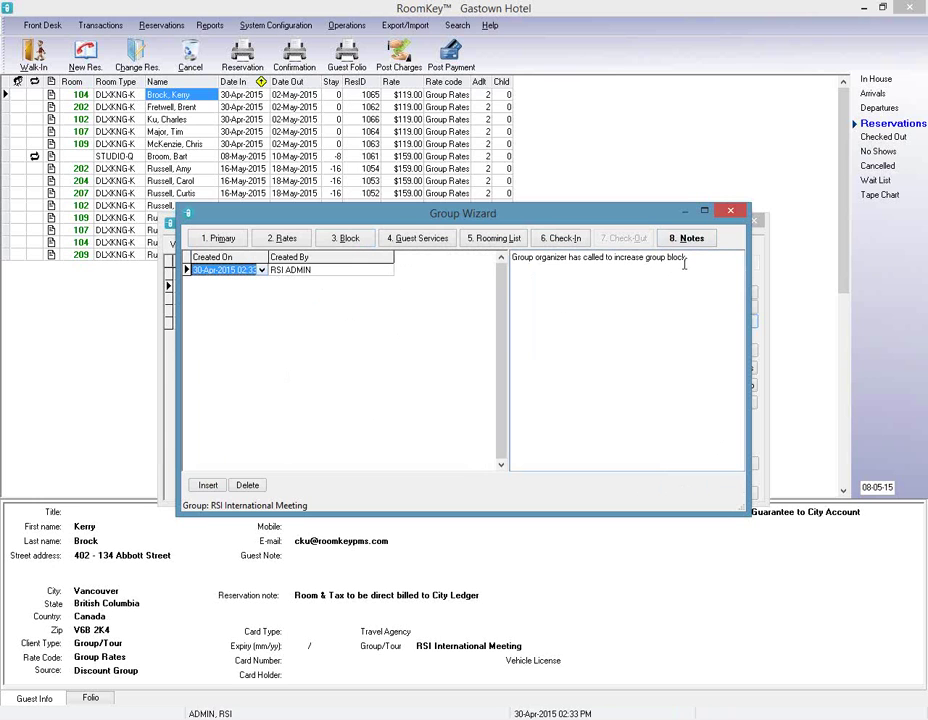
pyautogui.click(347, 238)
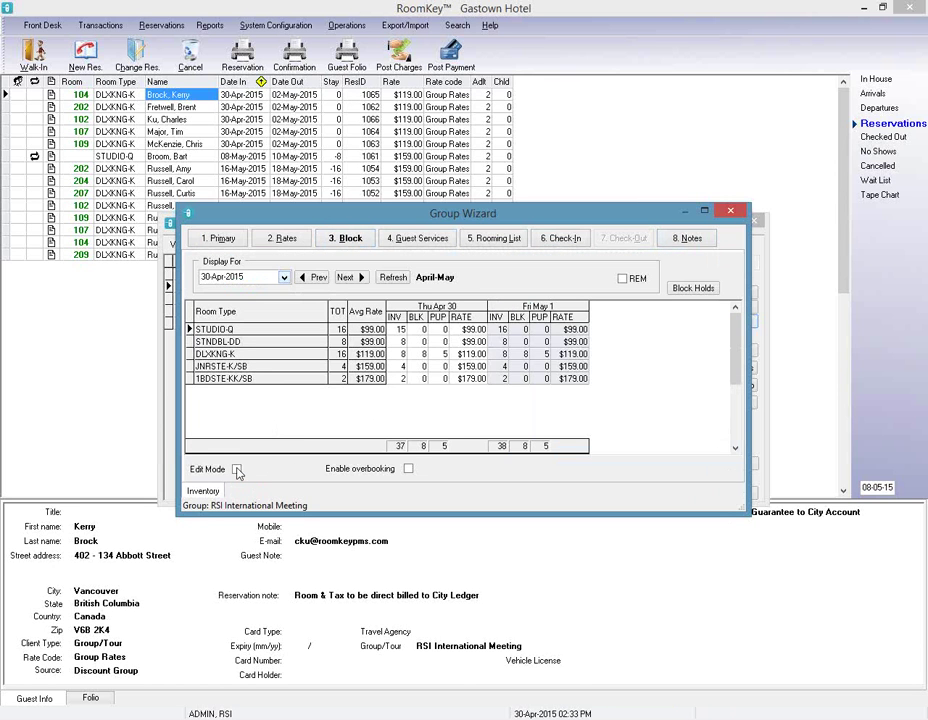
# Raise the DLXKNG-K block to 9 for Apr 30 and May 1, post it, and close the group.
pyautogui.click(237, 469)
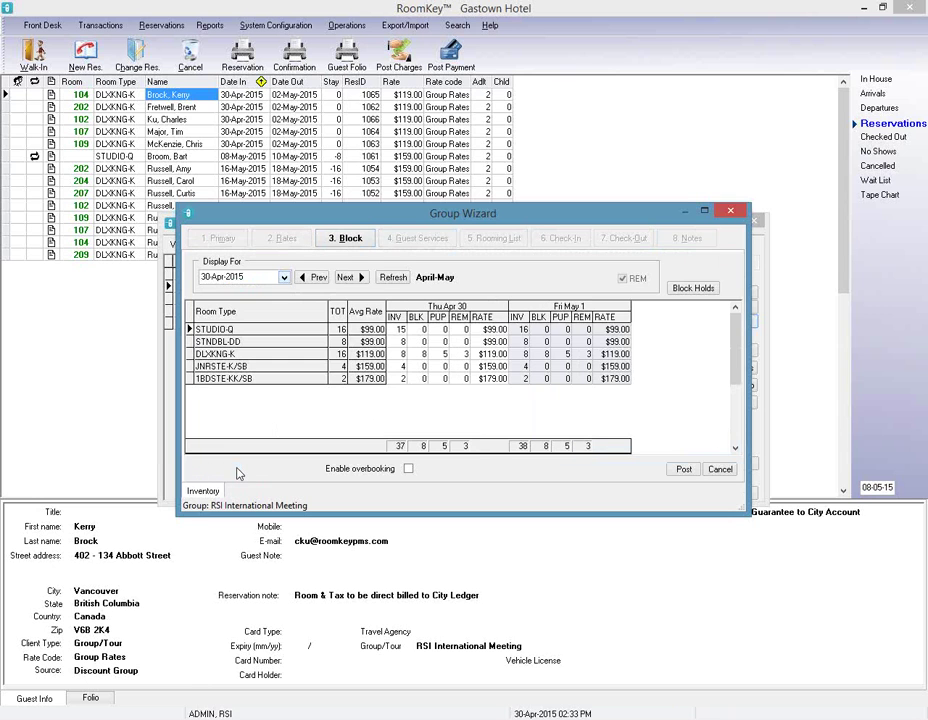
pyautogui.click(423, 354)
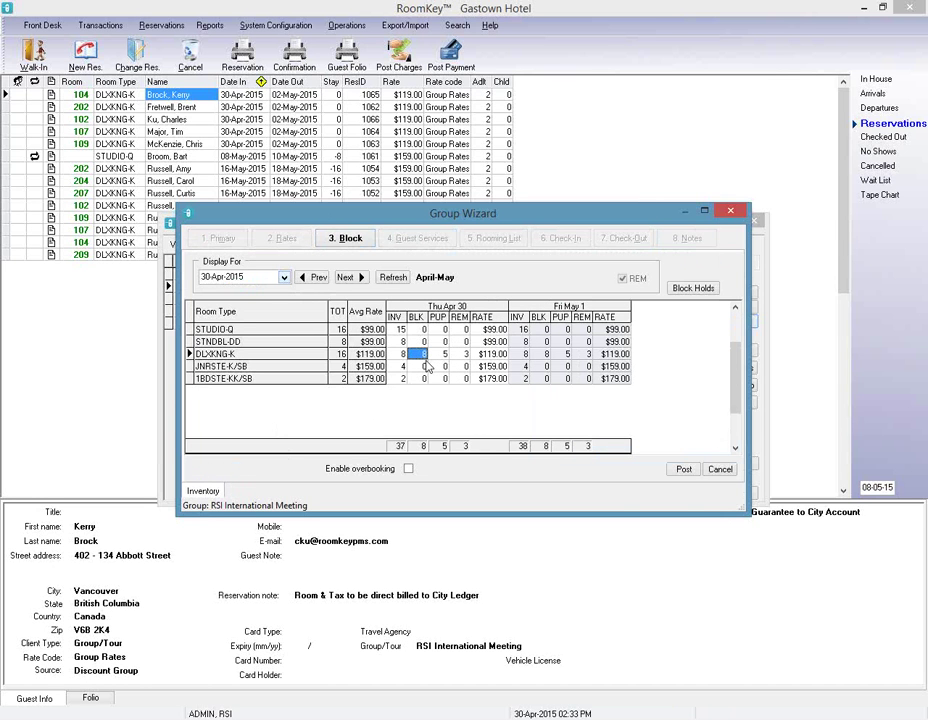
pyautogui.write('9')
pyautogui.click(541, 356)
pyautogui.write('9')
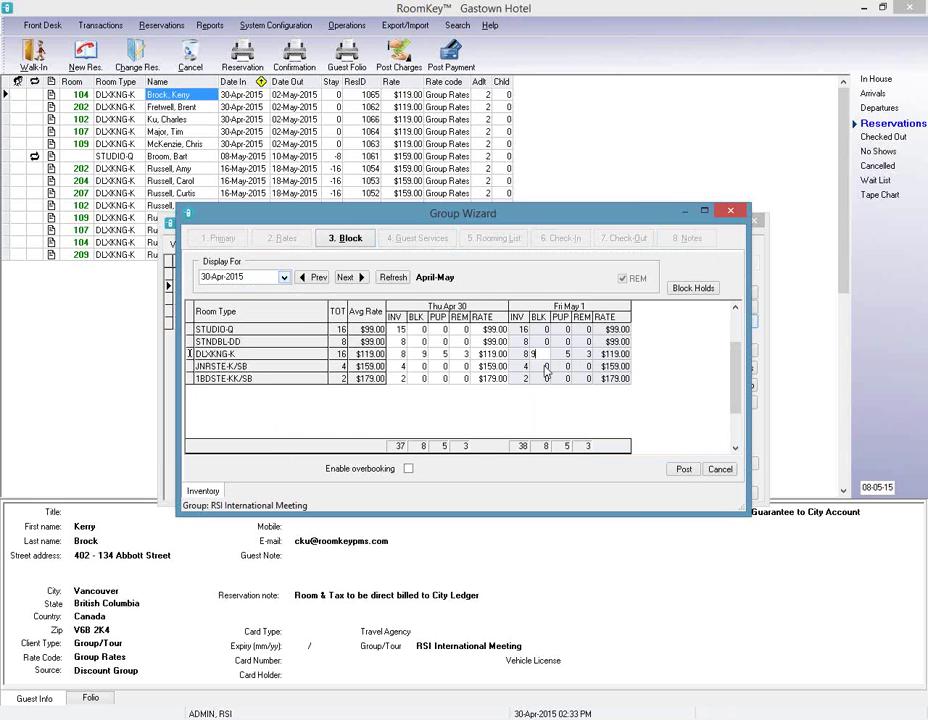
pyautogui.click(683, 469)
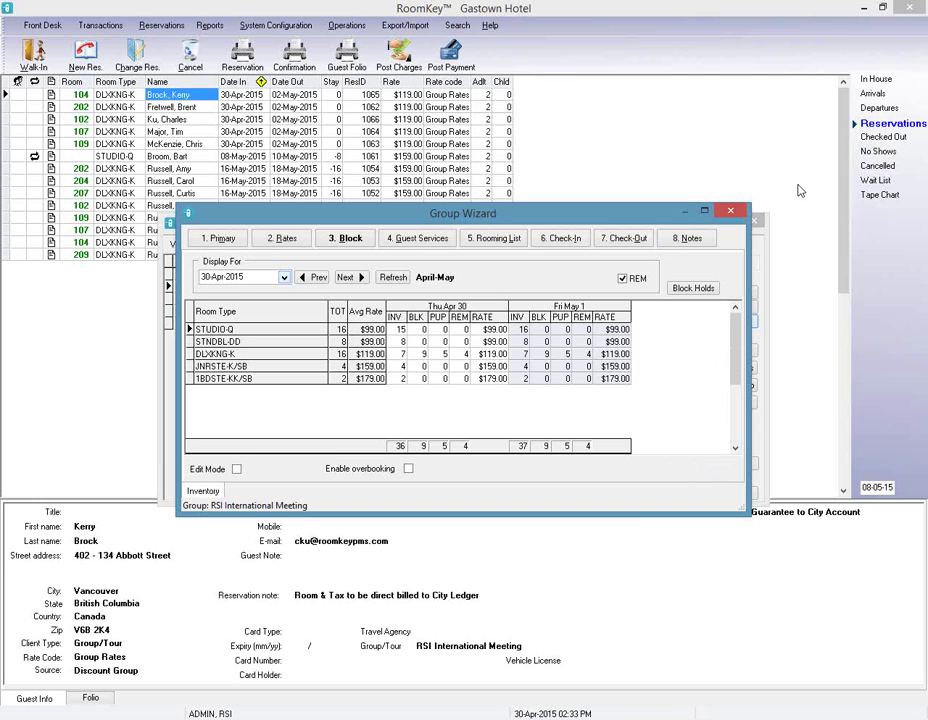
pyautogui.click(731, 212)
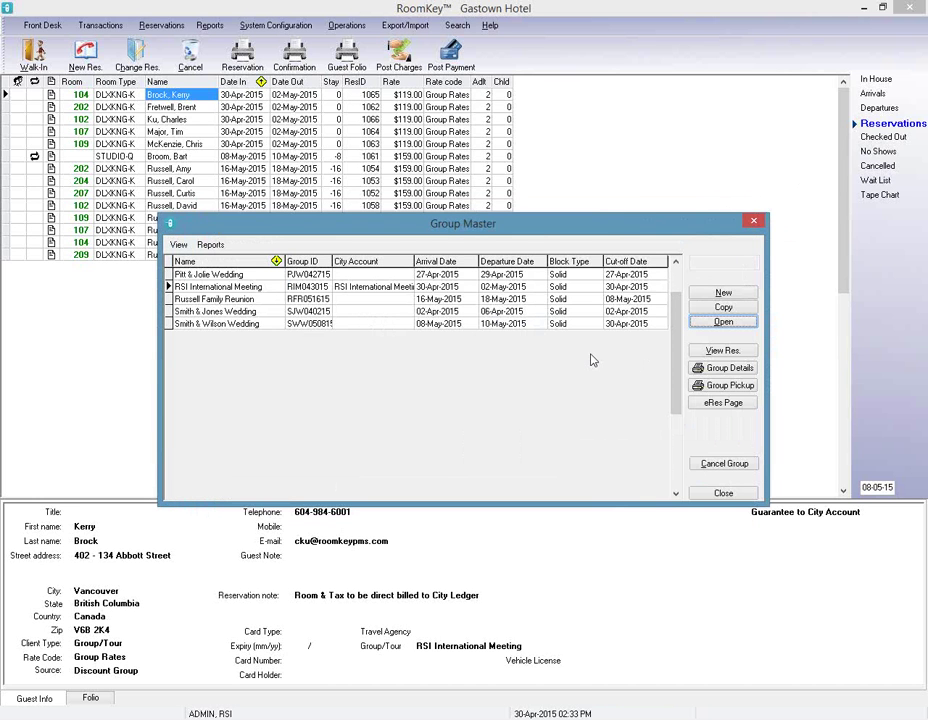
pyautogui.click(727, 368)
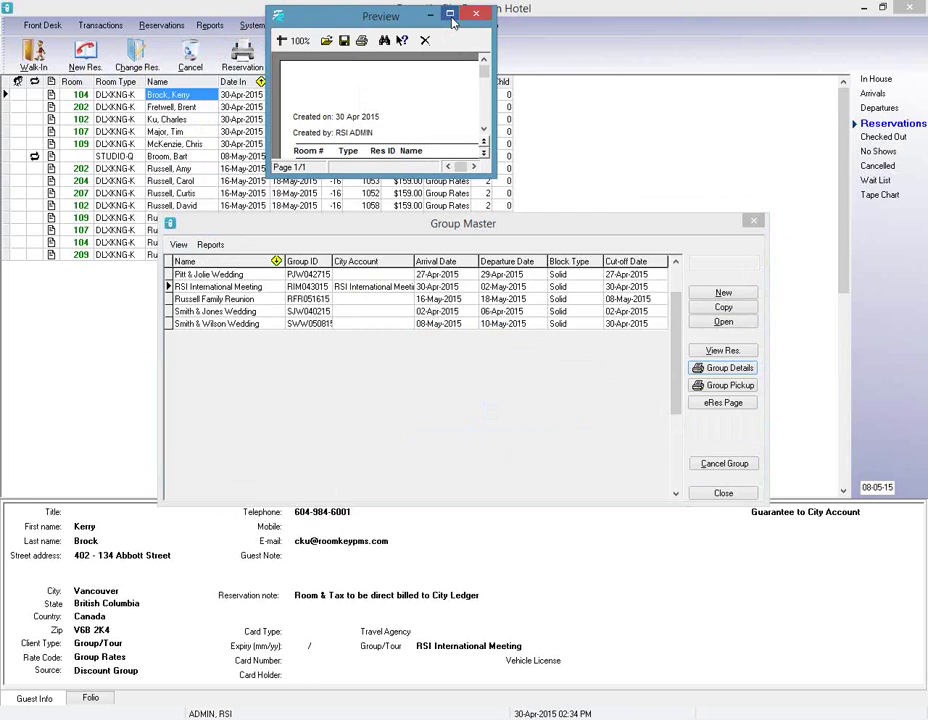
pyautogui.click(450, 15)
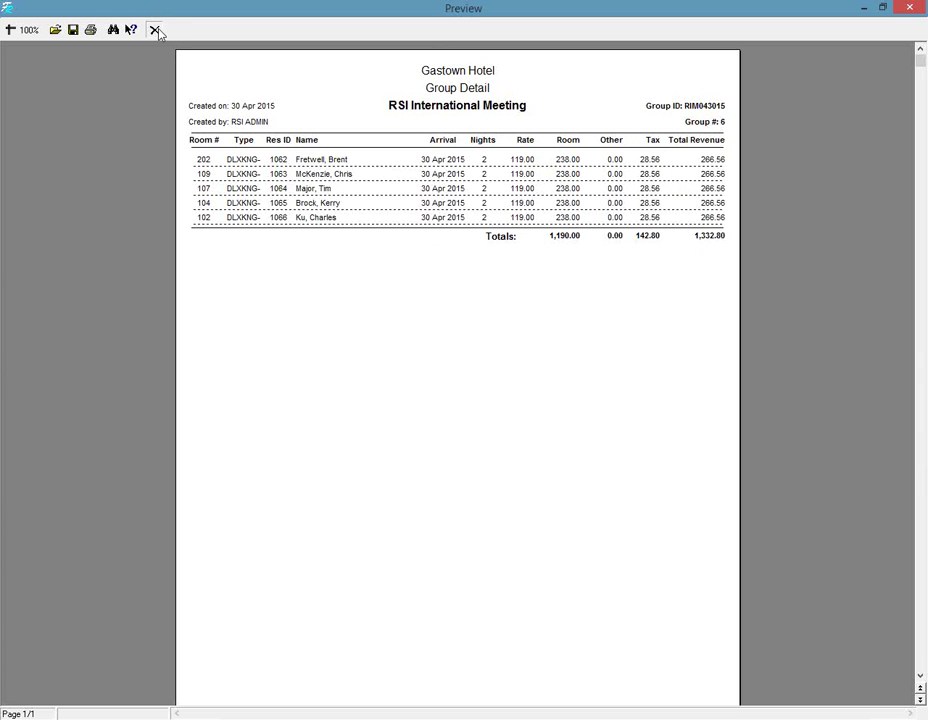
pyautogui.click(155, 30)
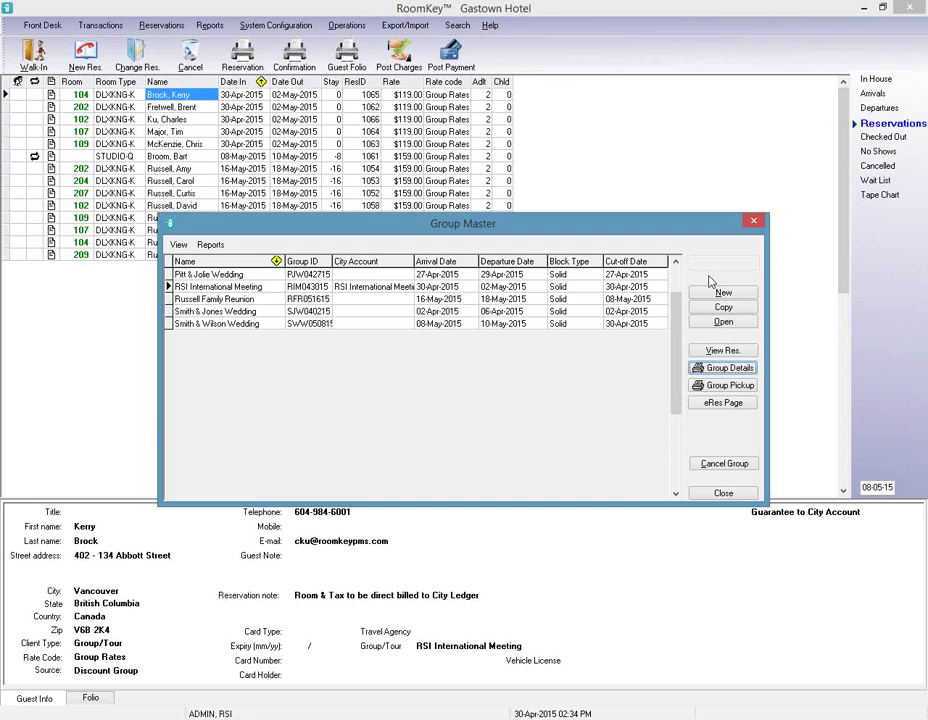
pyautogui.click(733, 388)
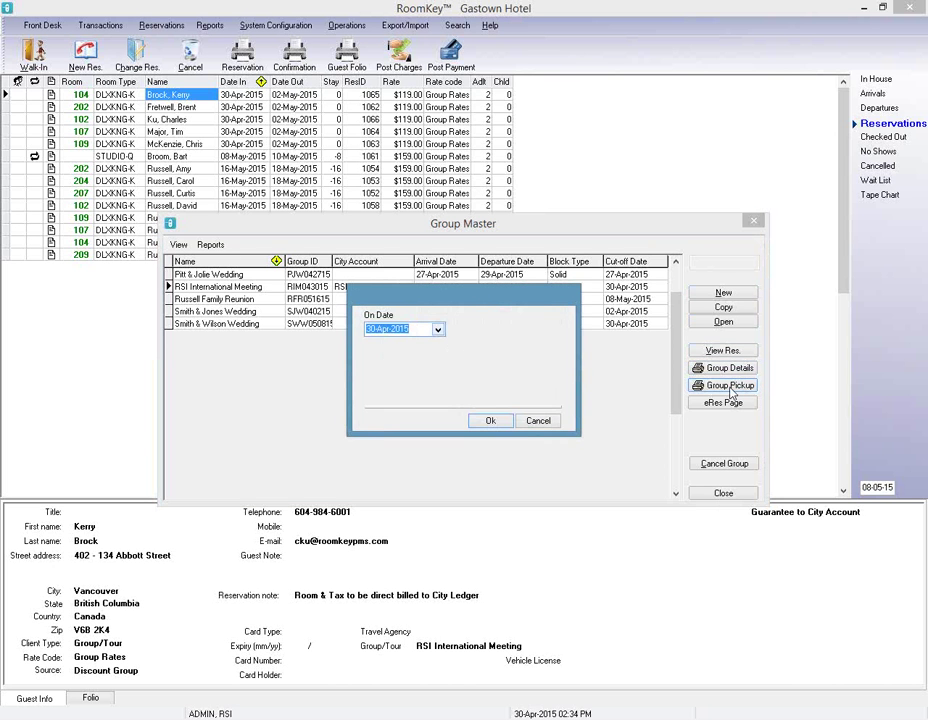
pyautogui.click(492, 421)
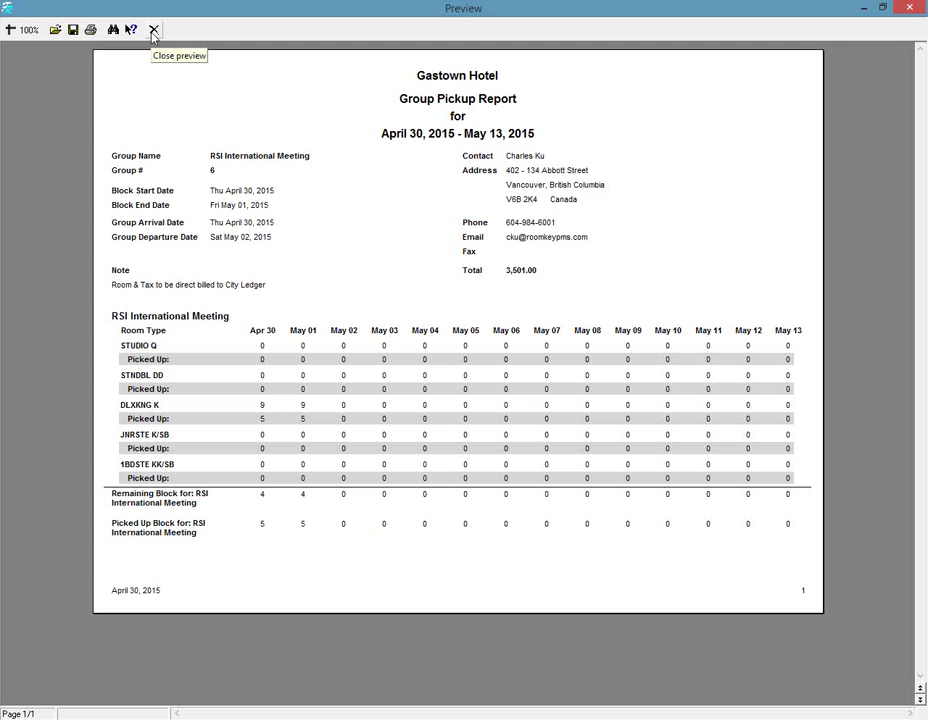
pyautogui.click(153, 32)
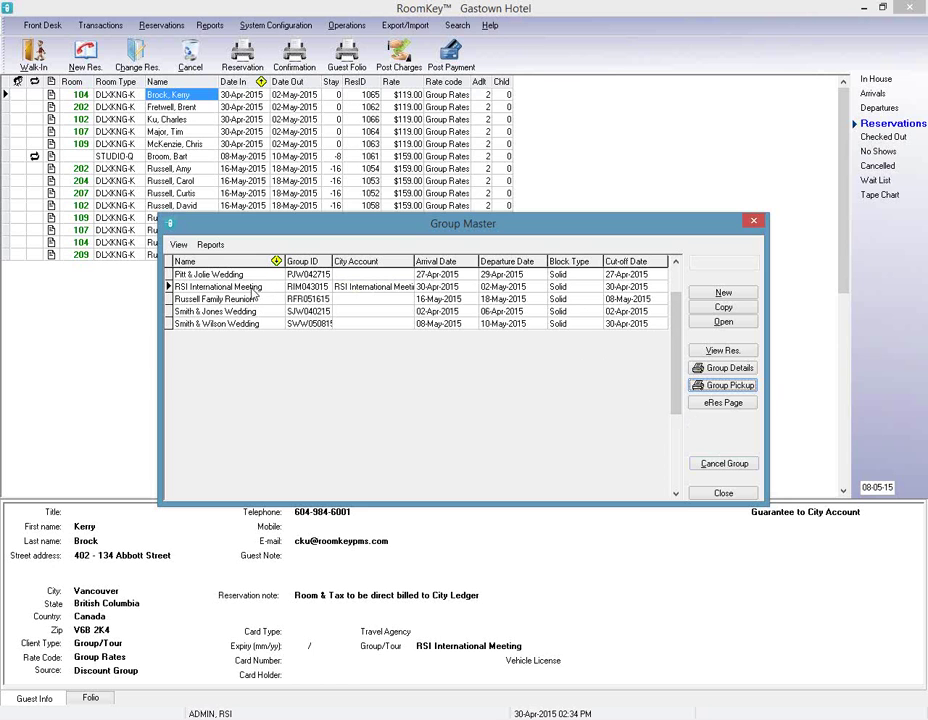
pyautogui.click(250, 288)
# Open RSI International Meeting and show its Contact & Billing Info Routing / Deposit page.
pyautogui.click(722, 322)
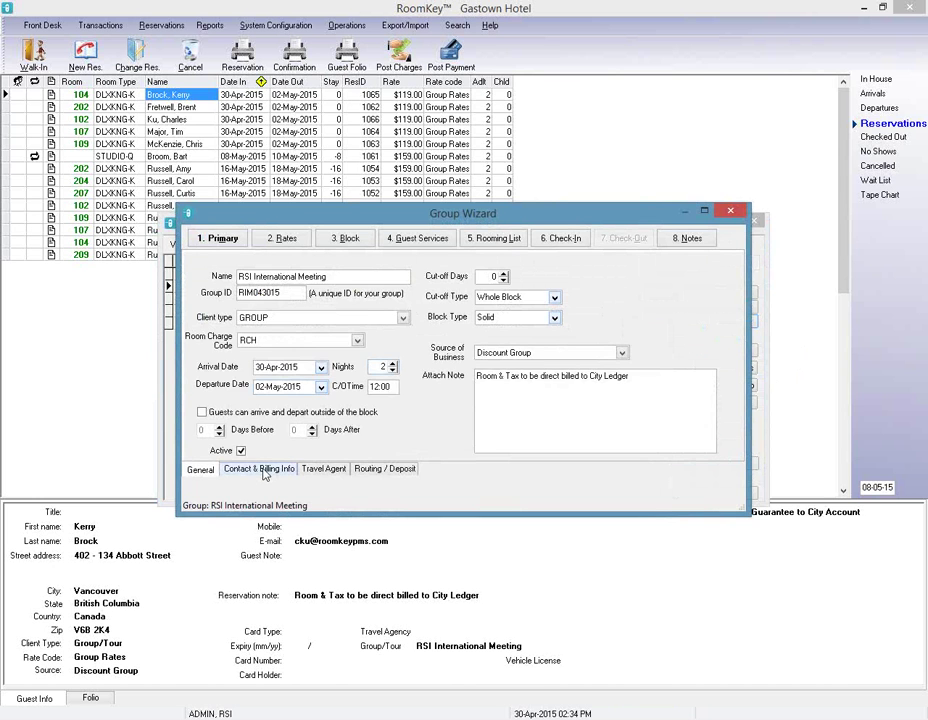
pyautogui.click(262, 468)
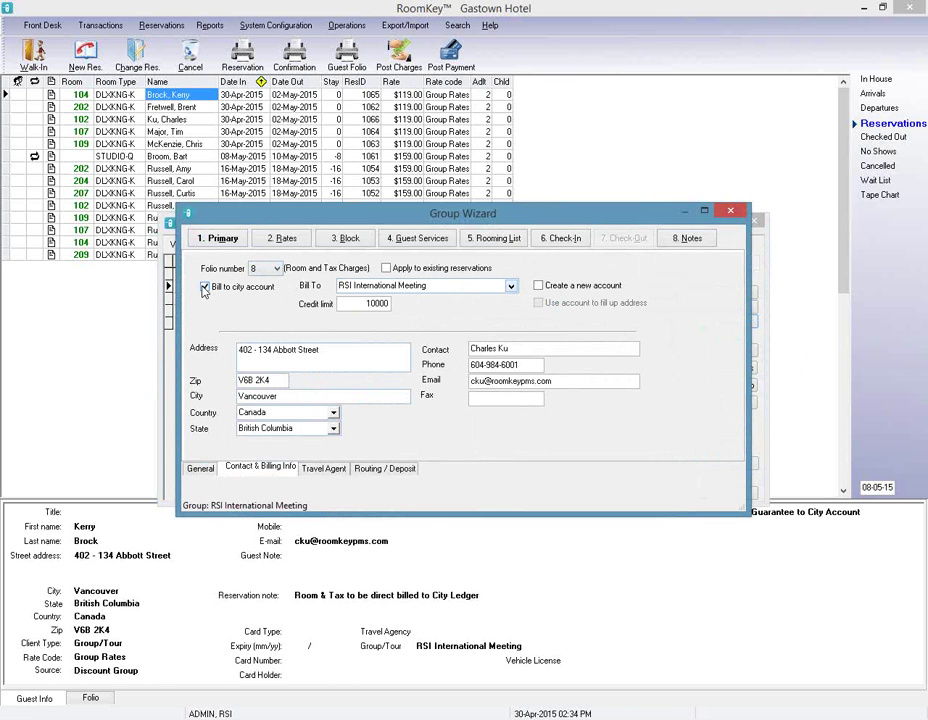
pyautogui.click(392, 470)
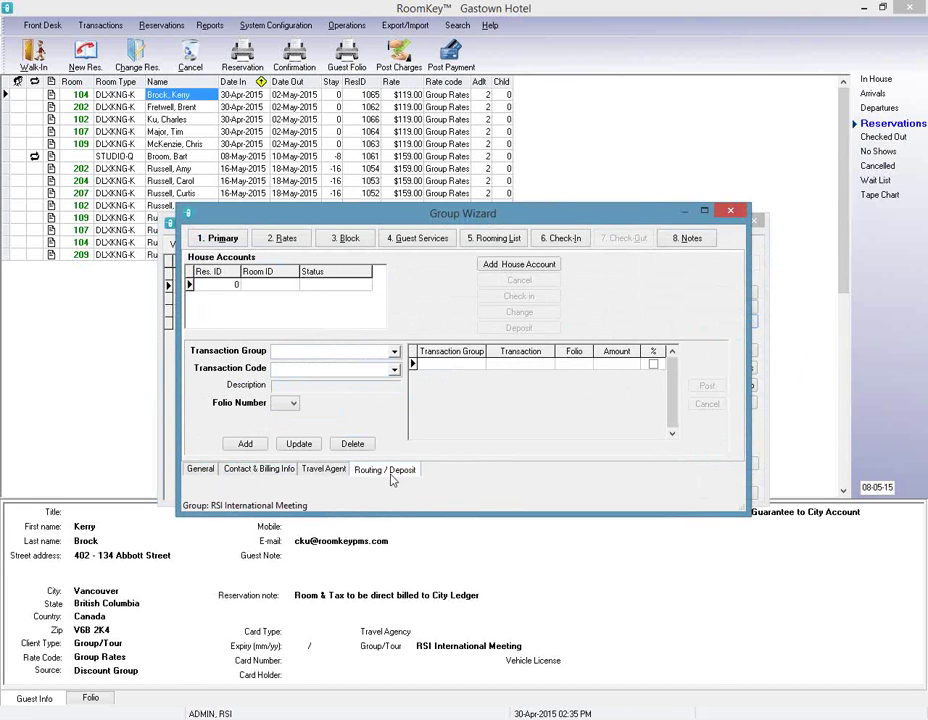
# Add a house account with client type LEISURE, account type HOUSE, in house room 901.
pyautogui.click(524, 273)
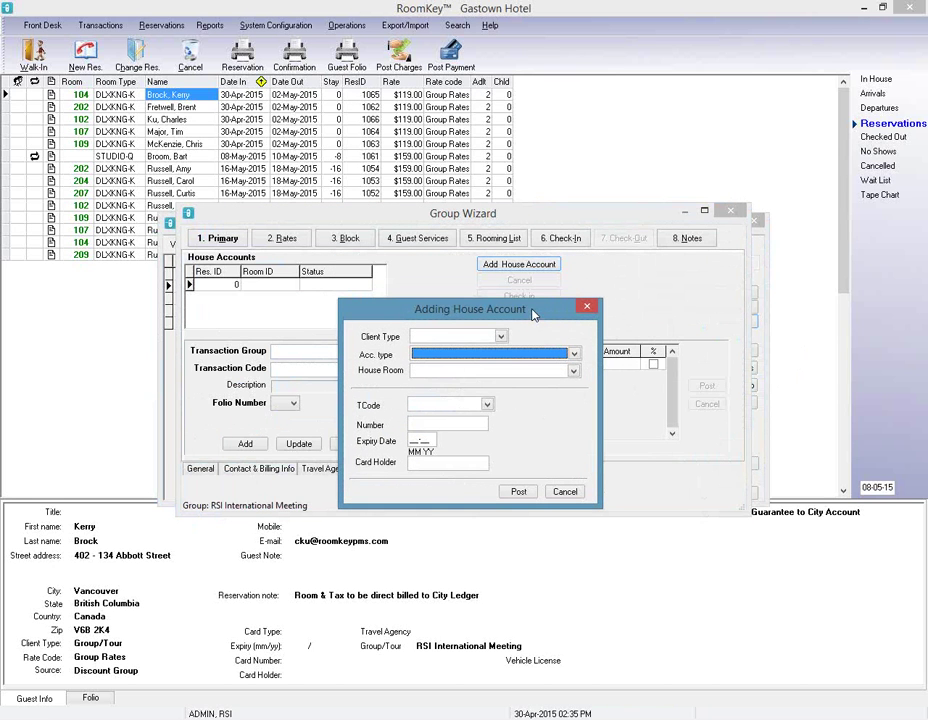
pyautogui.click(499, 339)
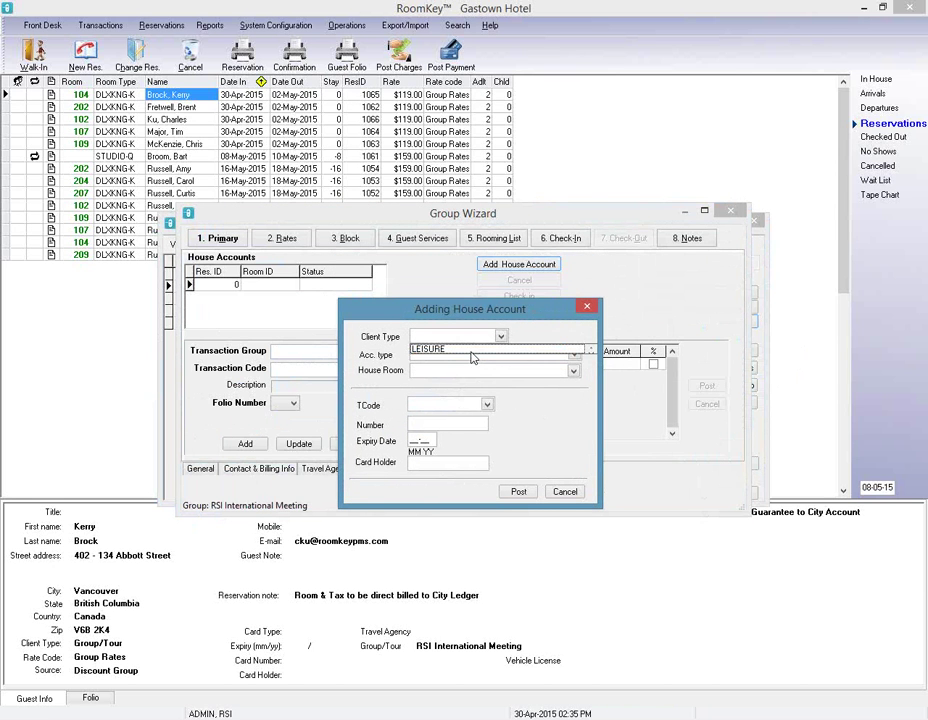
pyautogui.click(476, 349)
pyautogui.click(474, 370)
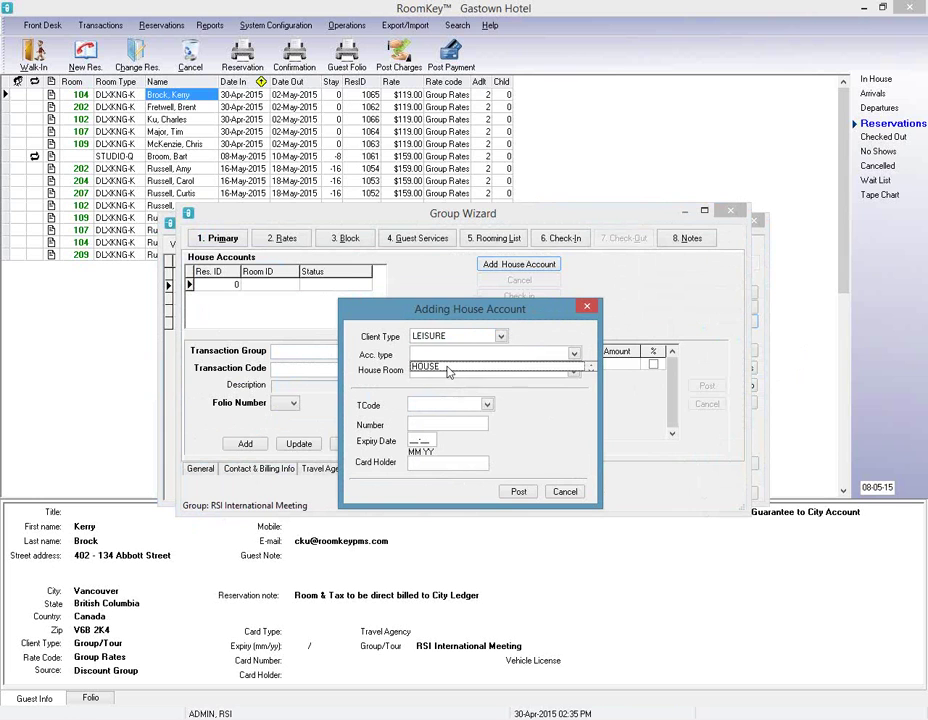
pyautogui.click(470, 367)
pyautogui.click(458, 371)
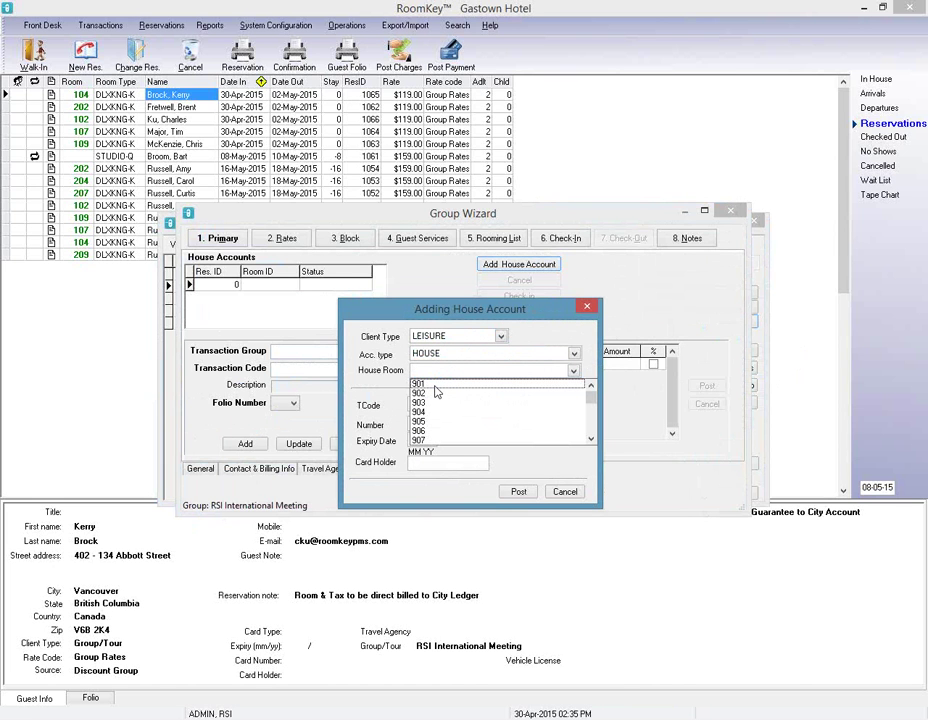
pyautogui.click(434, 386)
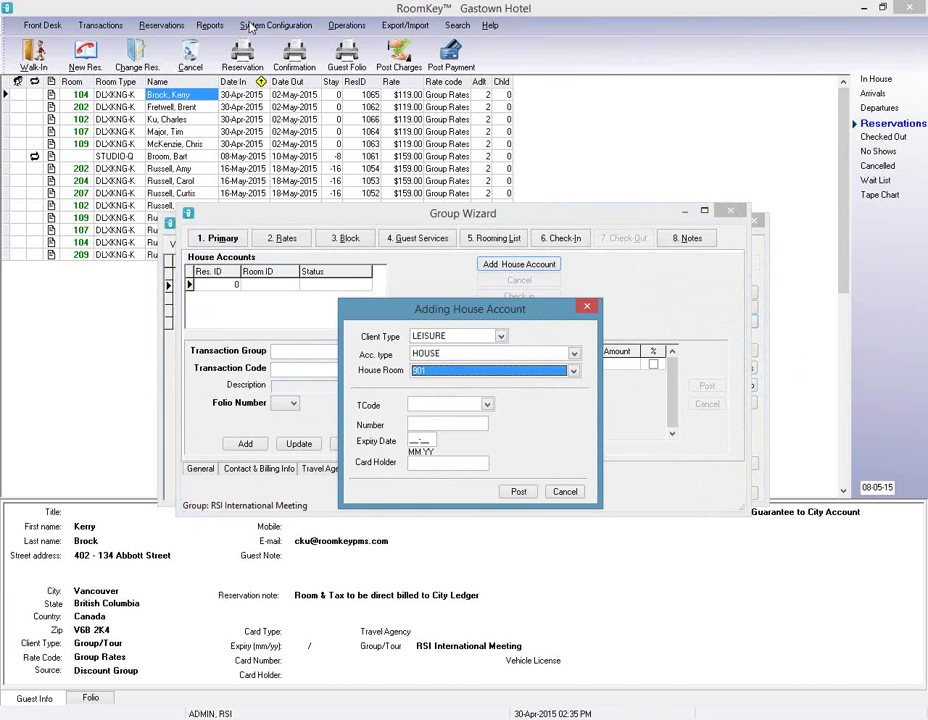
# Guarantee it with an MC card held by RSI International Expenses, entering number and expiry, and post.
pyautogui.click(487, 405)
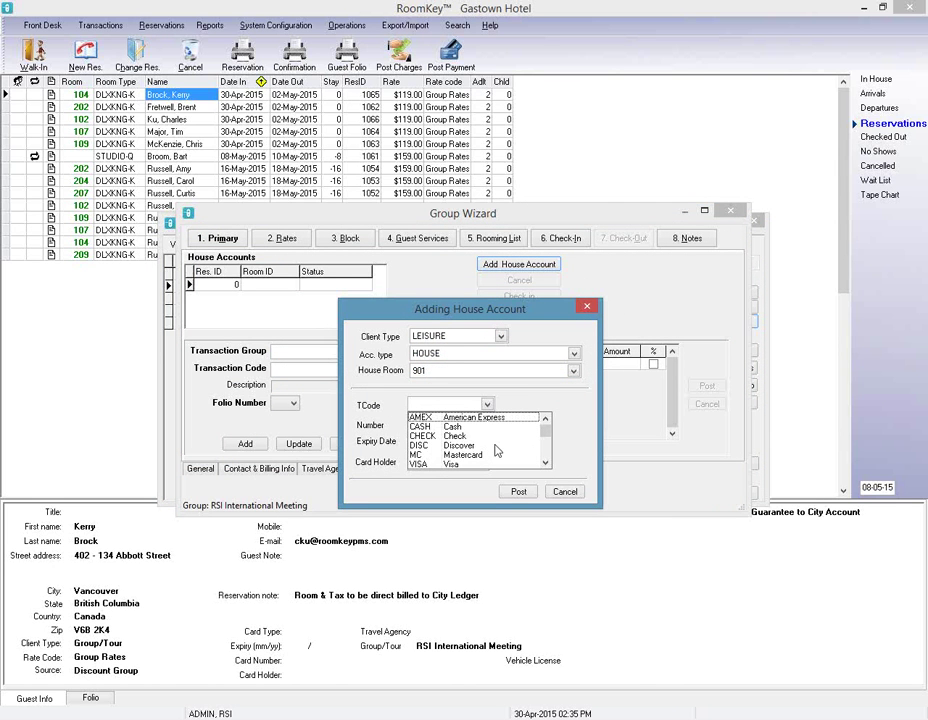
pyautogui.click(489, 455)
pyautogui.click(433, 421)
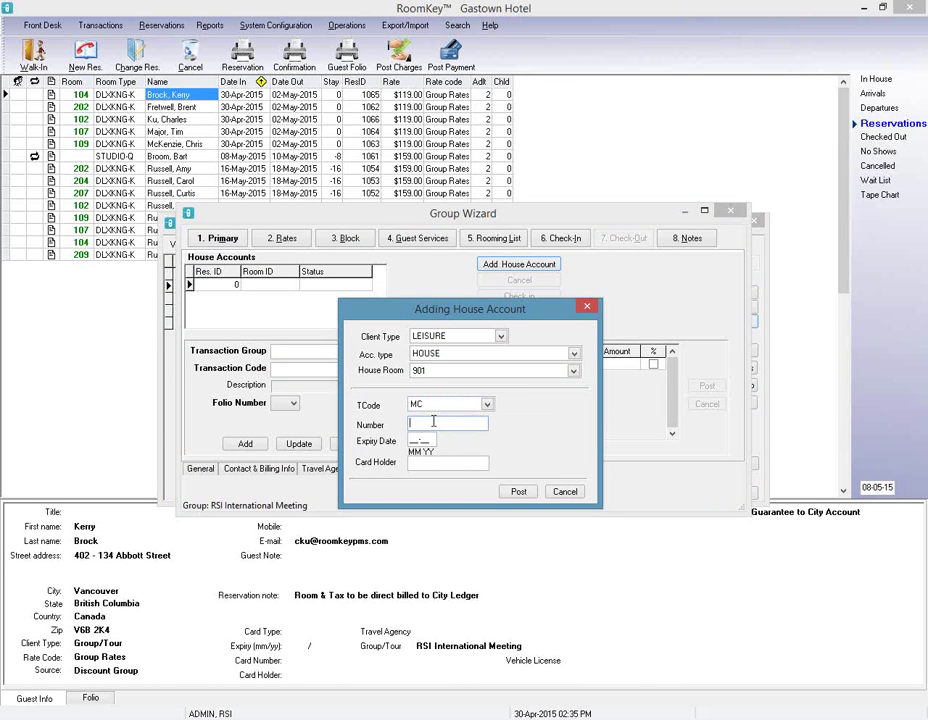
pyautogui.press('Tab')
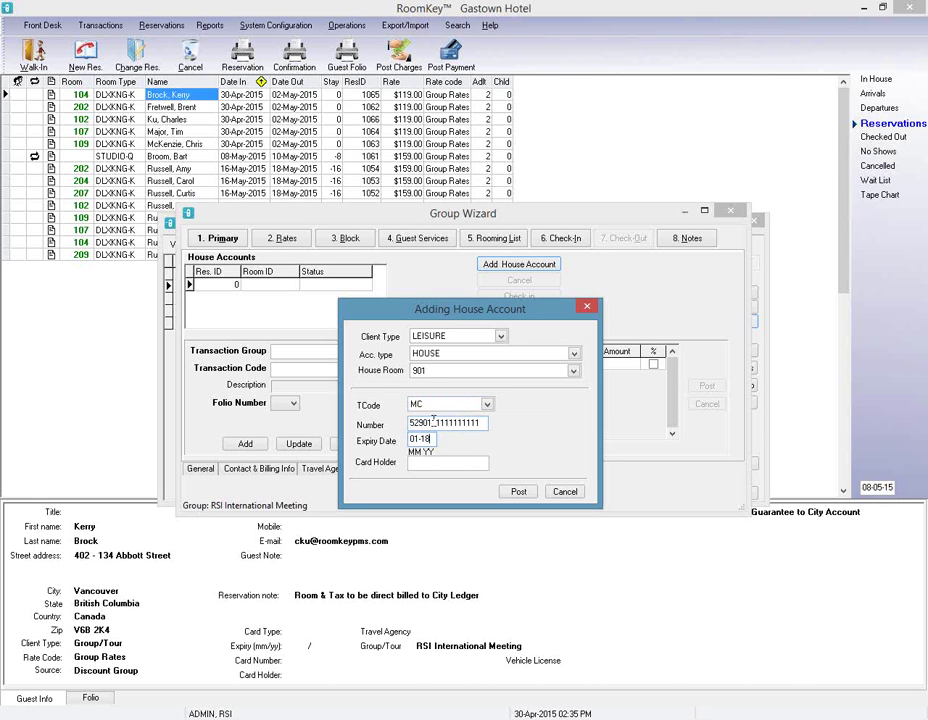
pyautogui.press('Tab')
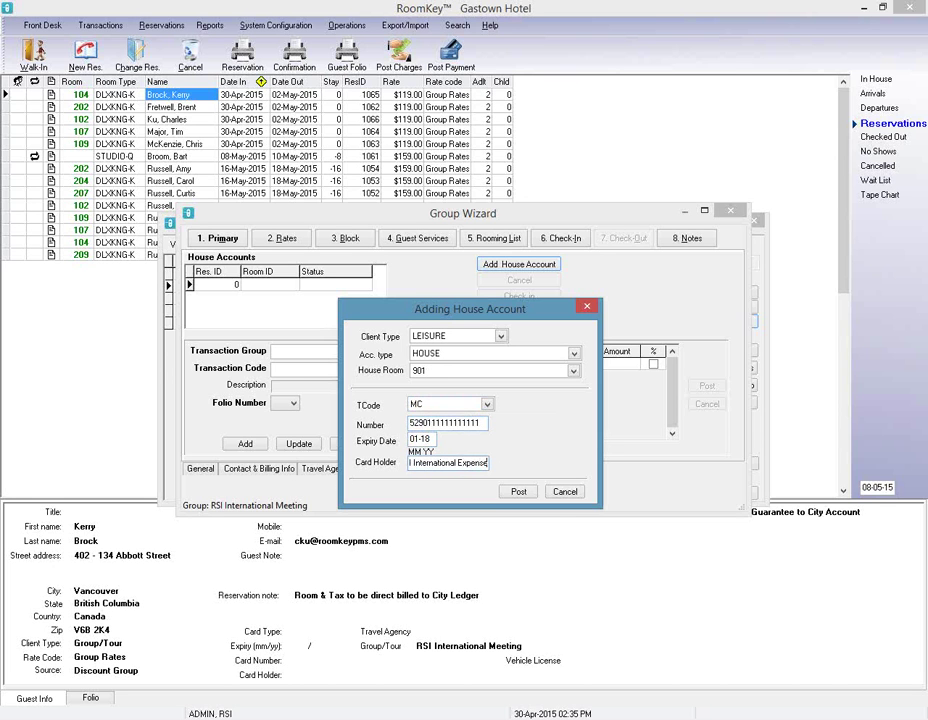
pyautogui.click(518, 493)
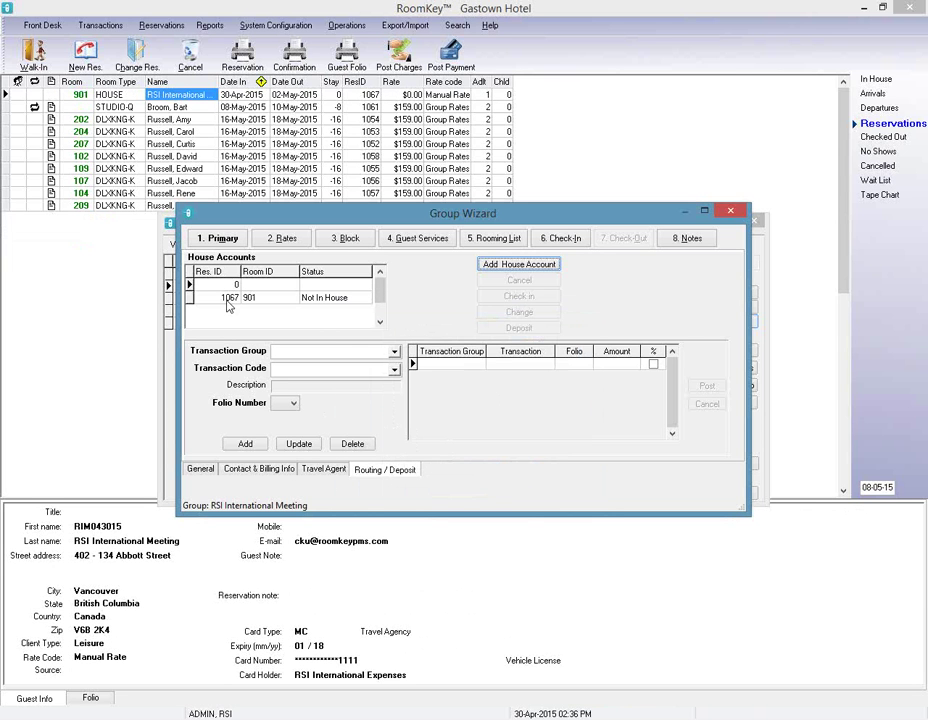
# Select house account 1067 in room 901, then the empty house account row.
pyautogui.click(228, 302)
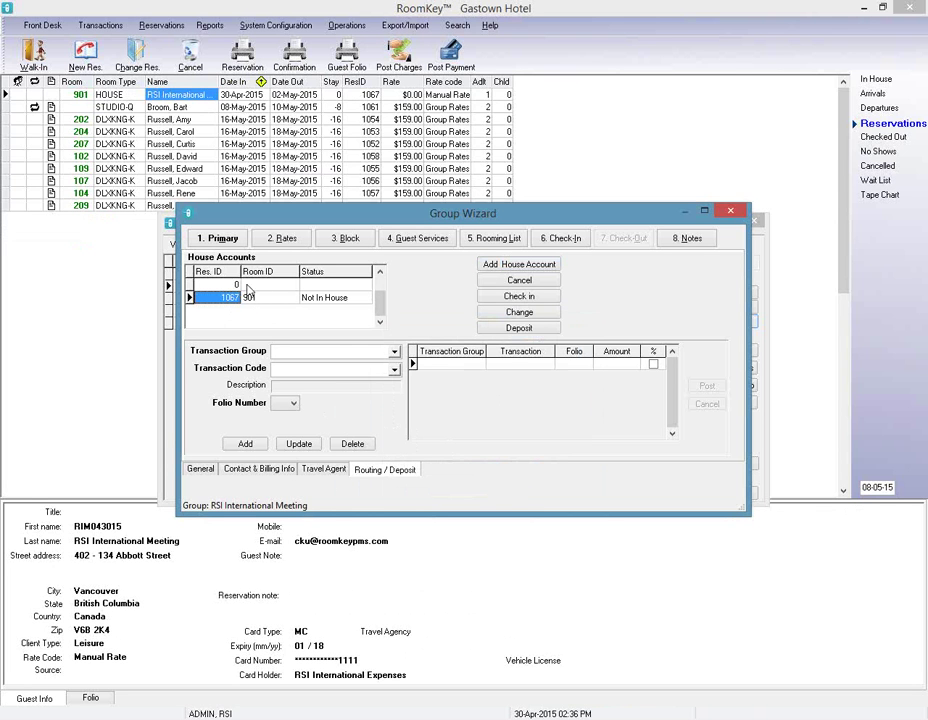
pyautogui.click(228, 286)
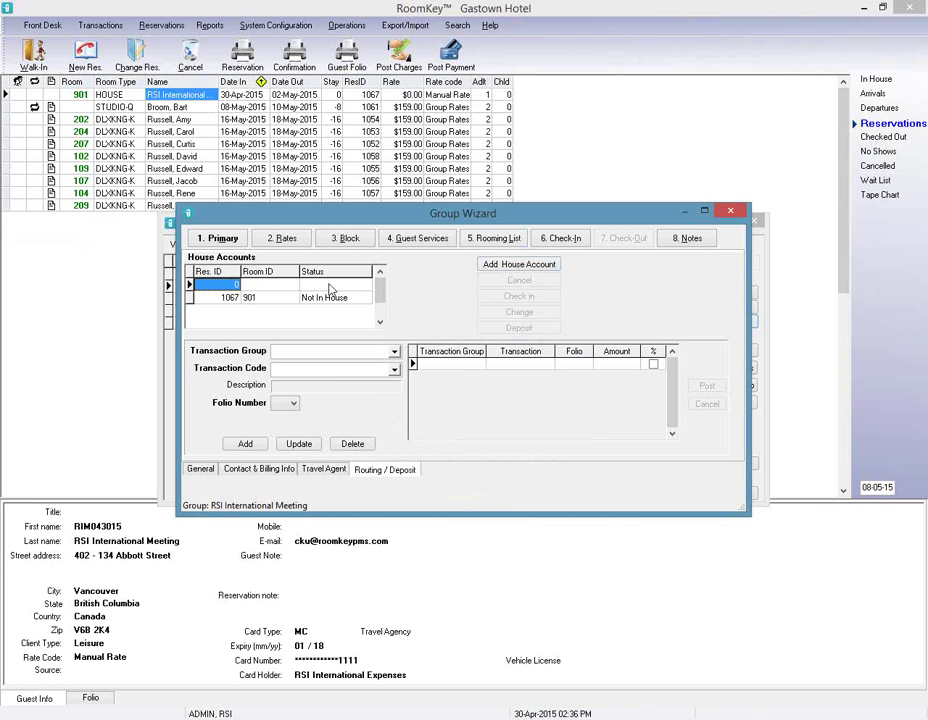
# Route Room Charge RCH transactions to folio 8.
pyautogui.click(394, 352)
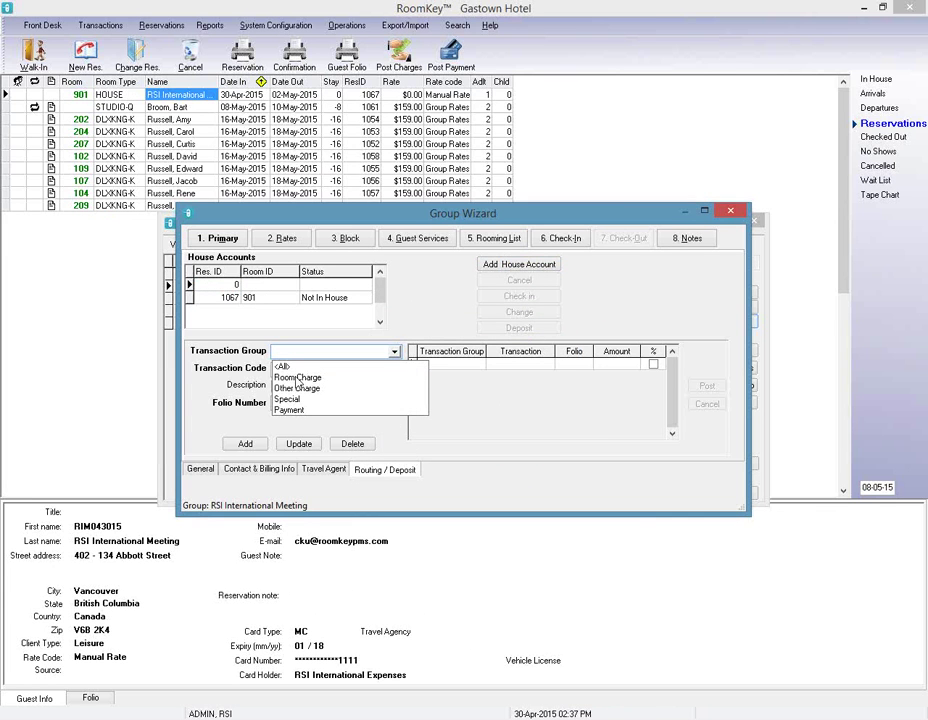
pyautogui.click(297, 378)
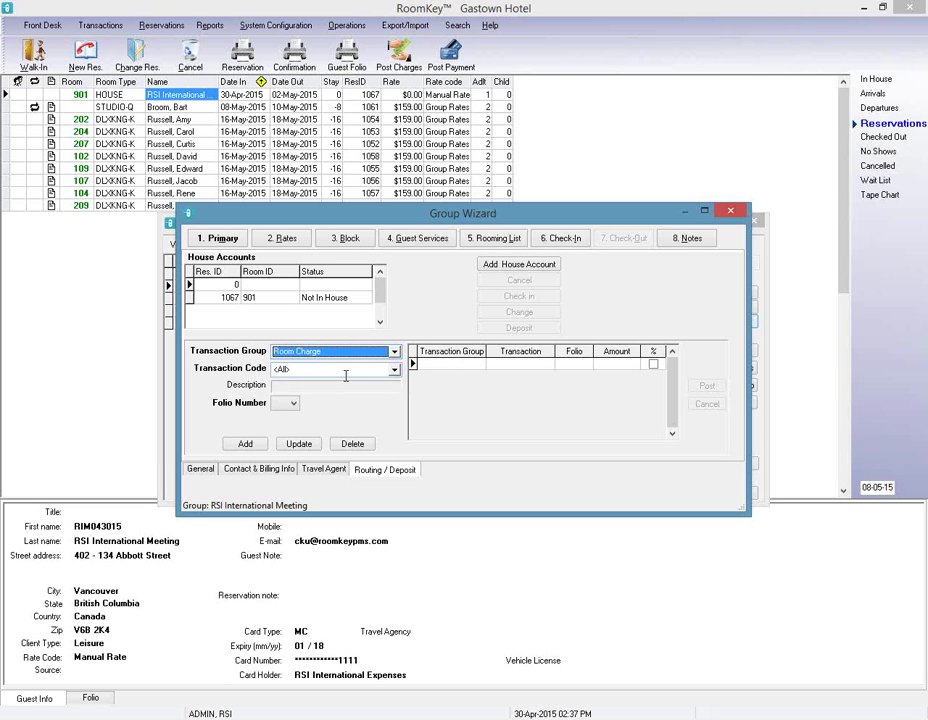
pyautogui.click(394, 369)
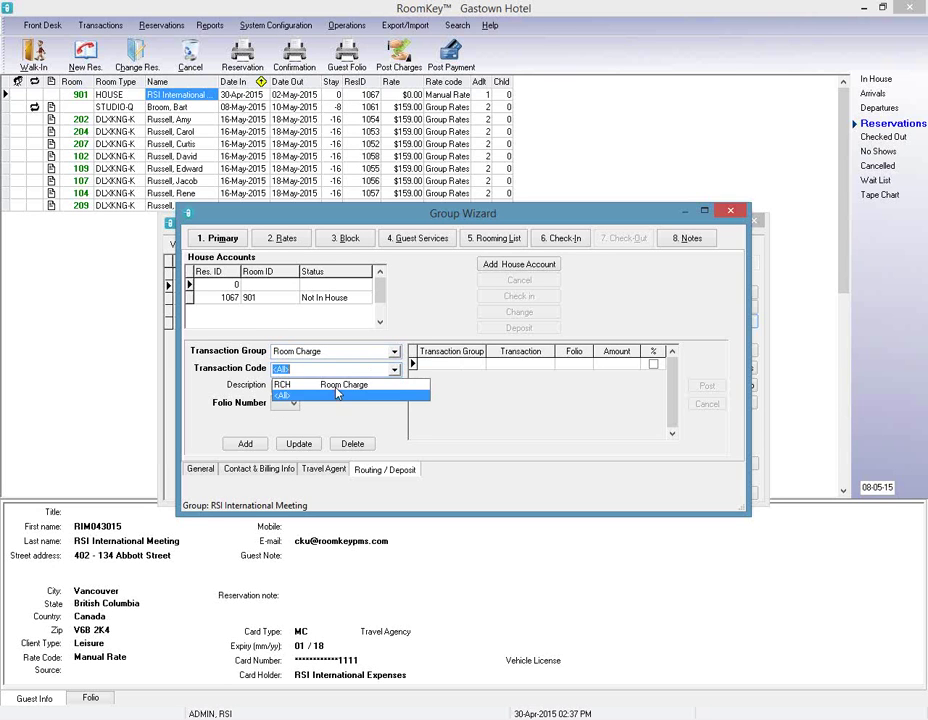
pyautogui.click(330, 281)
pyautogui.click(290, 403)
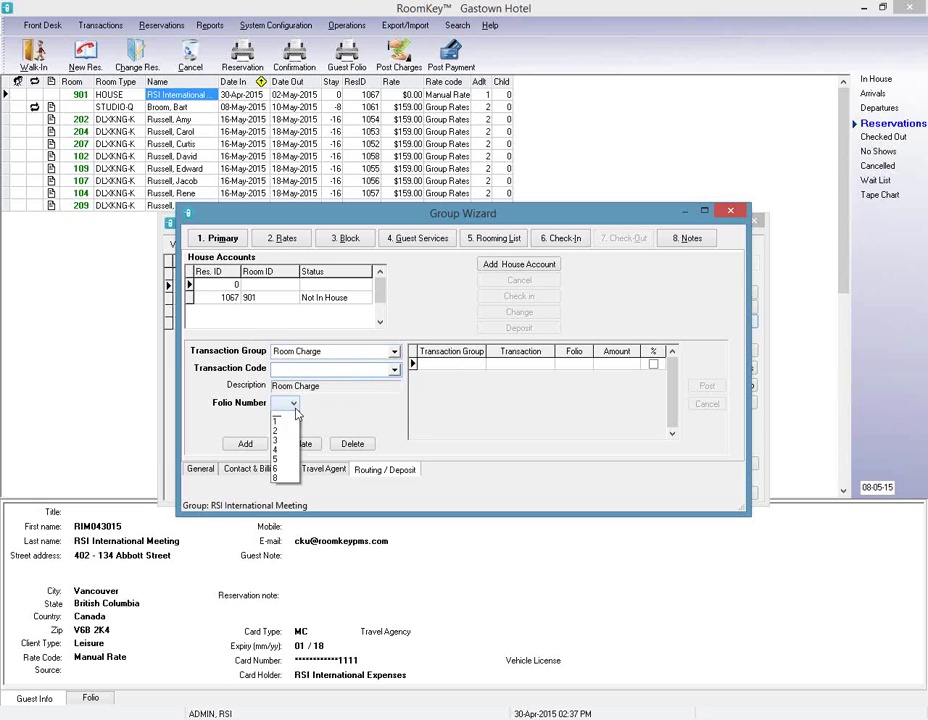
pyautogui.click(281, 487)
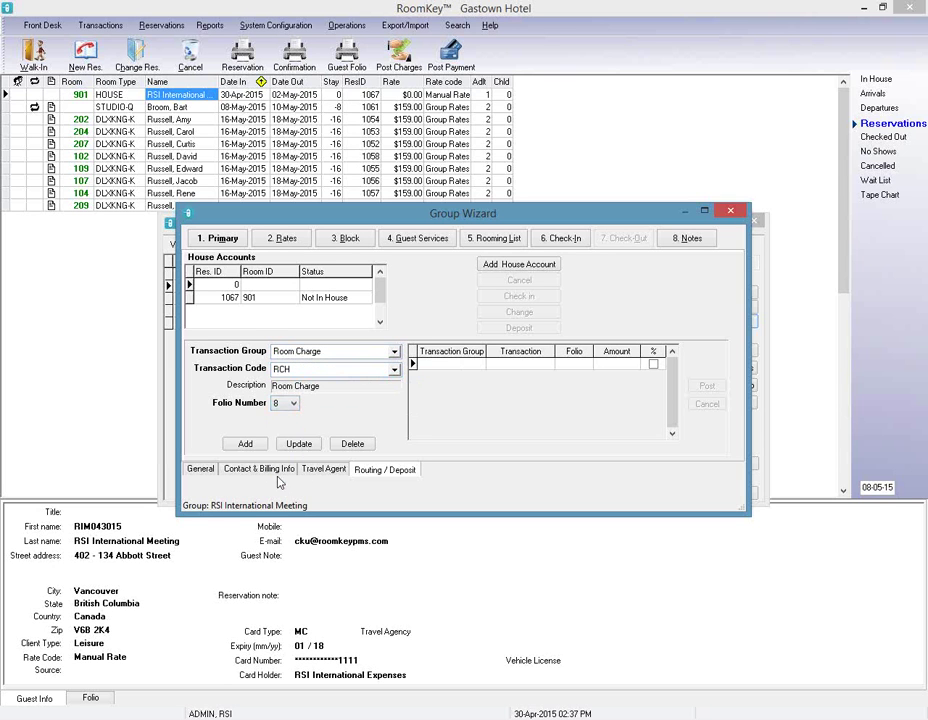
pyautogui.click(247, 444)
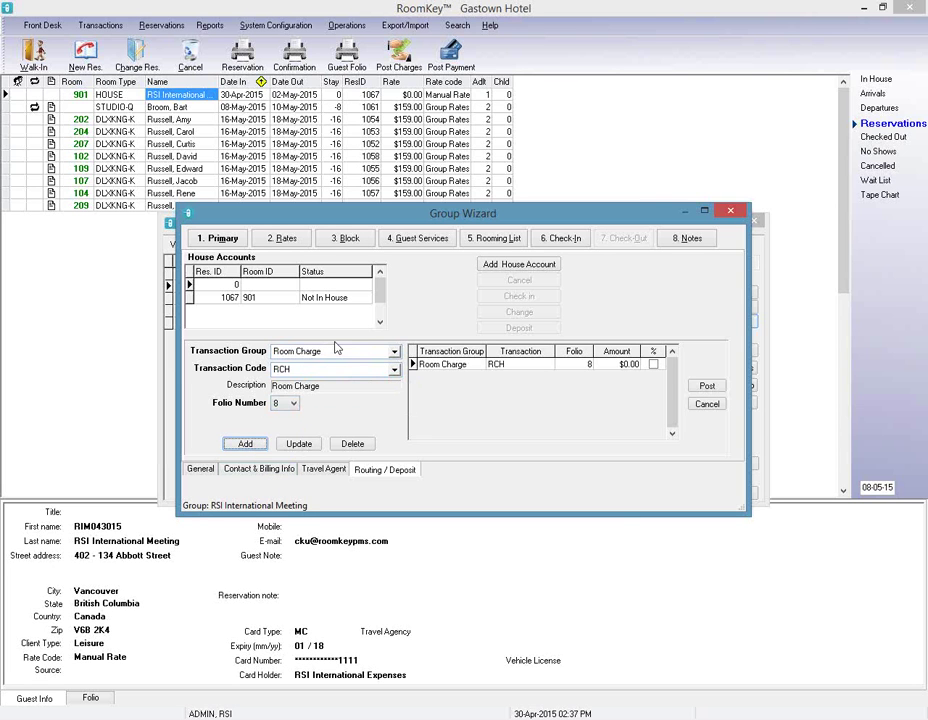
# Route Other Charge PHONE calls to folio 8, then select house account 1067 in room 901.
pyautogui.click(394, 354)
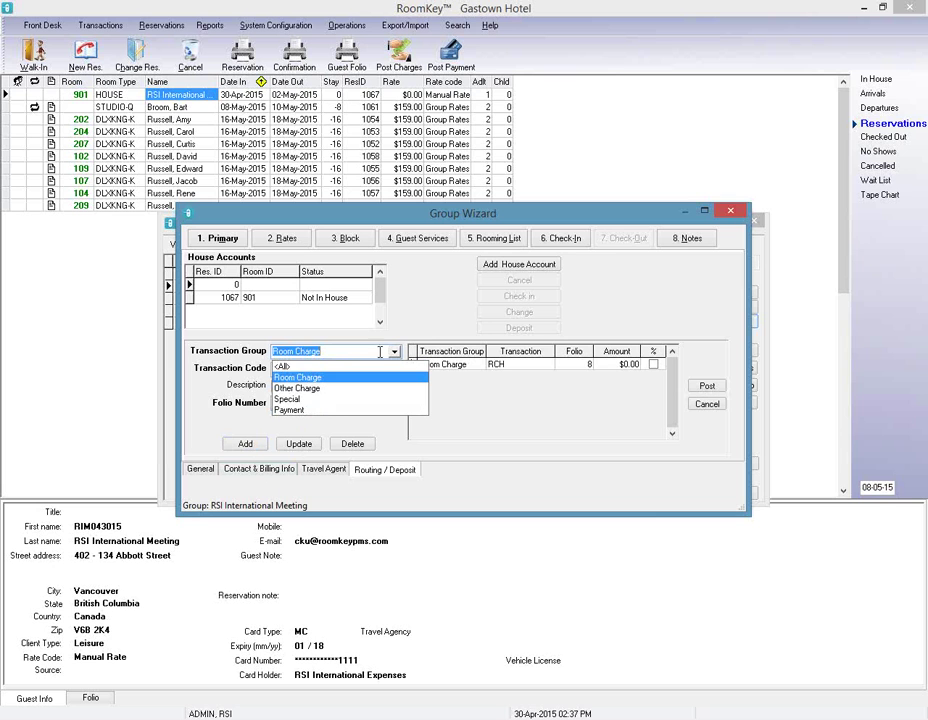
pyautogui.click(305, 388)
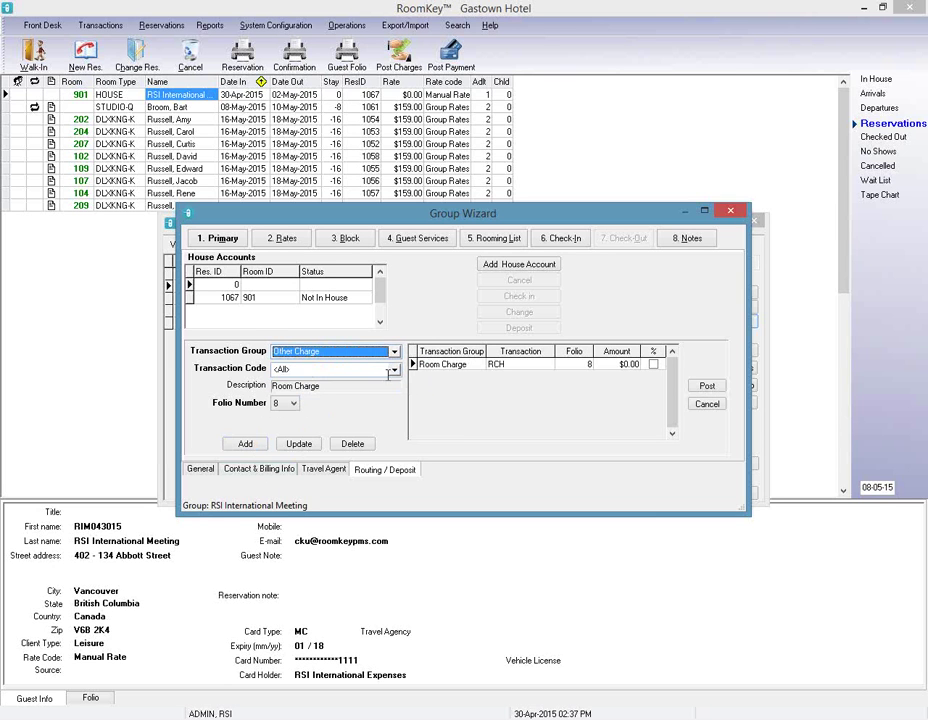
pyautogui.click(313, 369)
pyautogui.click(350, 387)
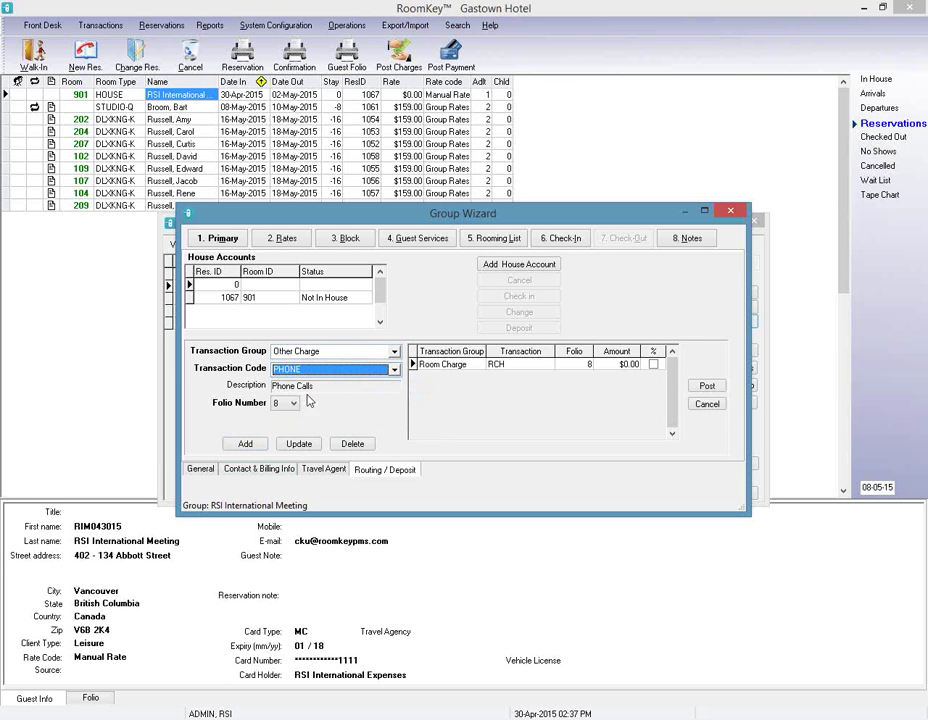
pyautogui.click(245, 444)
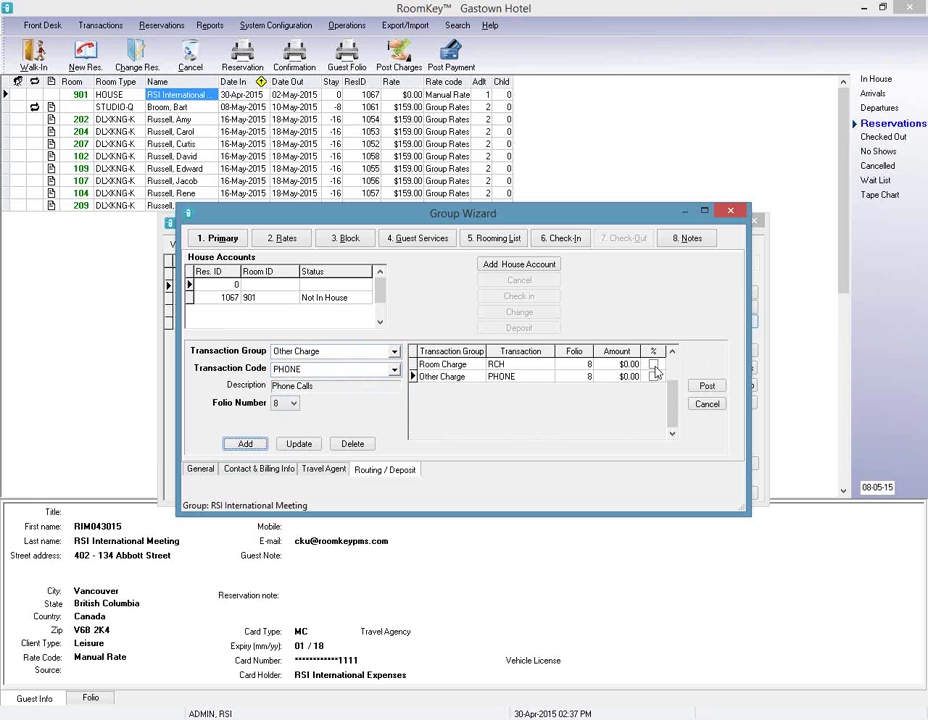
pyautogui.click(236, 300)
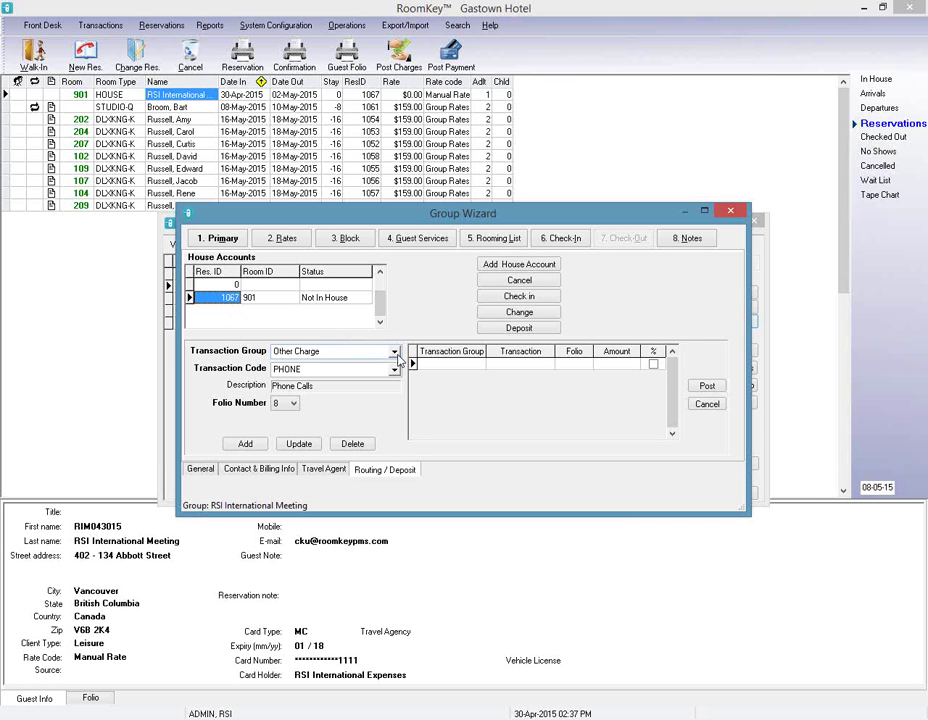
# For house account 1067, route Room Charge RCH to folio 8.
pyautogui.click(394, 352)
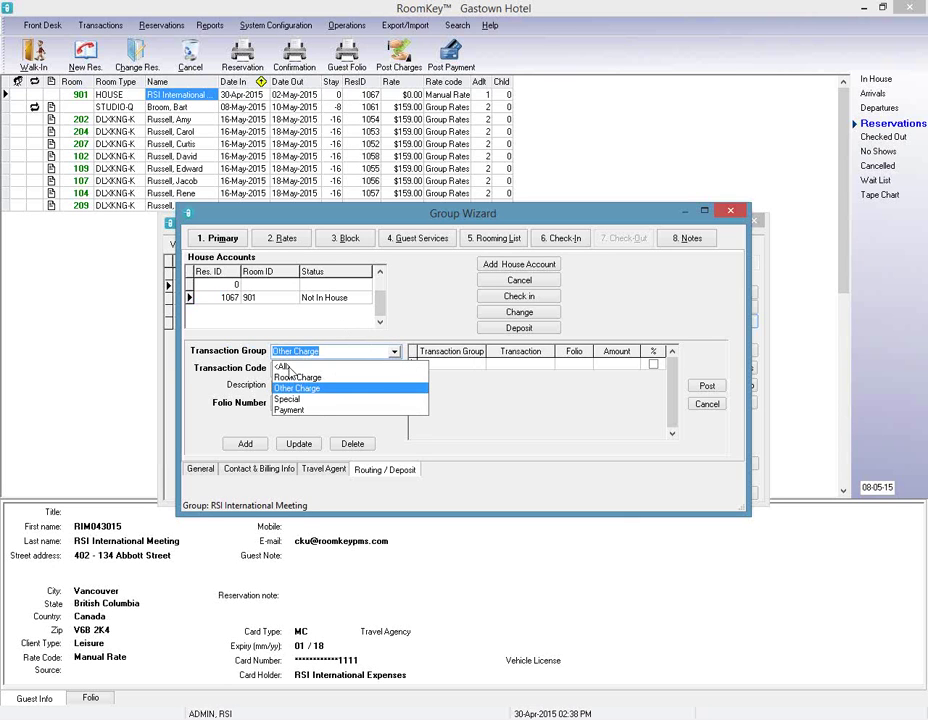
pyautogui.click(291, 377)
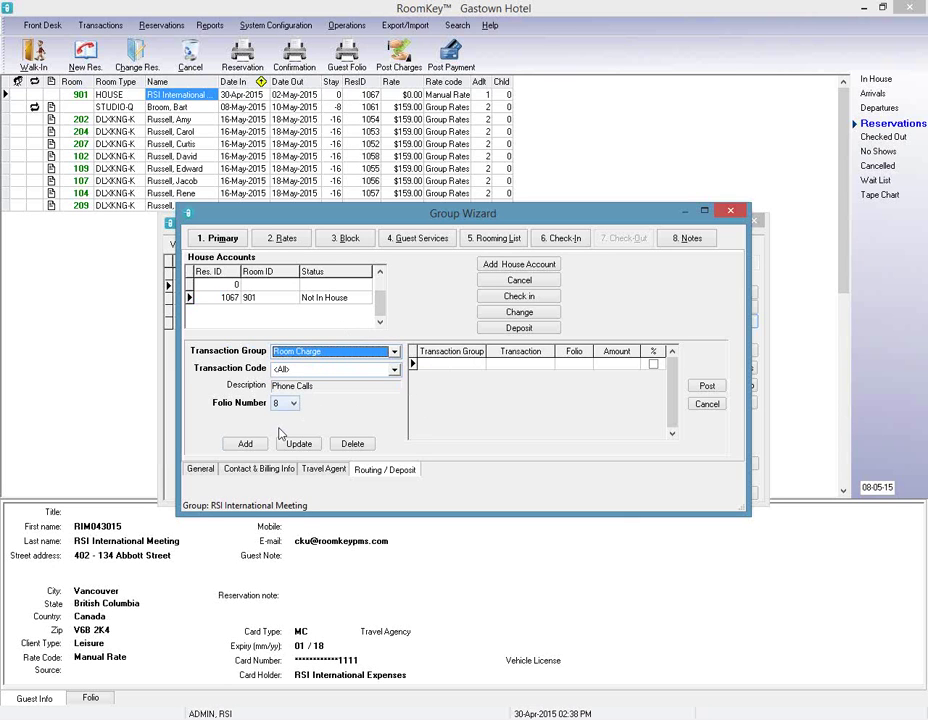
pyautogui.click(302, 369)
pyautogui.click(298, 386)
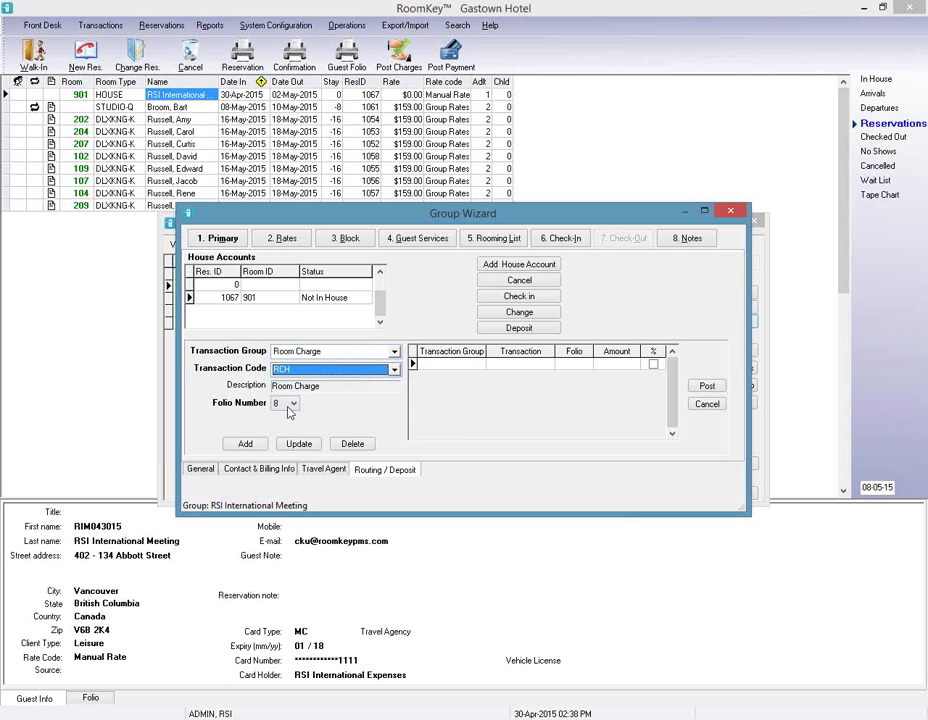
pyautogui.click(245, 444)
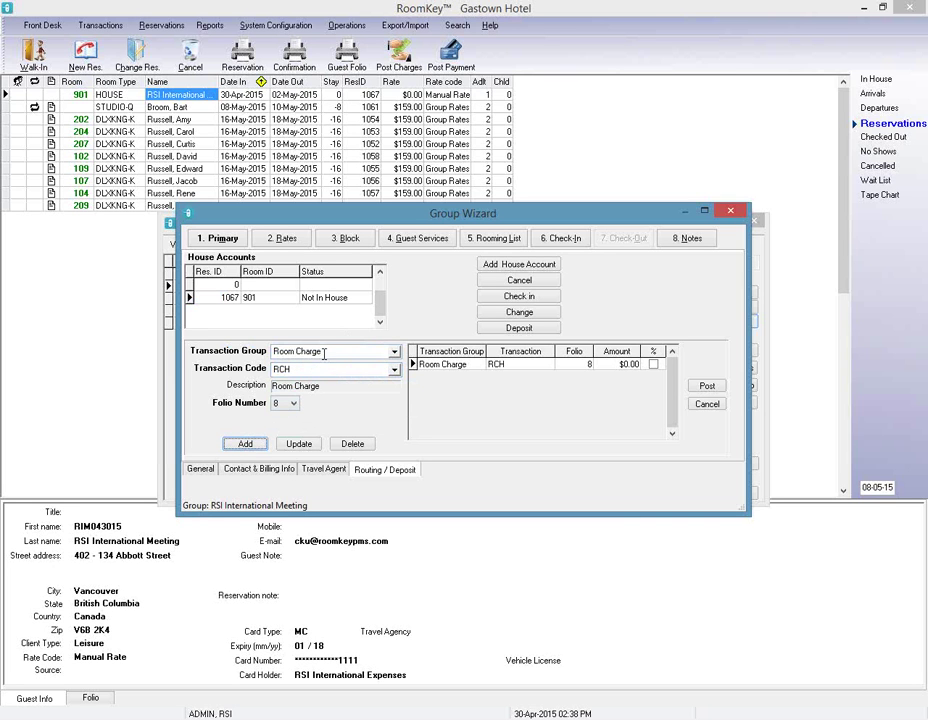
# Route Other Charge PHONE calls to folio 8 as well and post the routing.
pyautogui.click(382, 352)
pyautogui.click(311, 389)
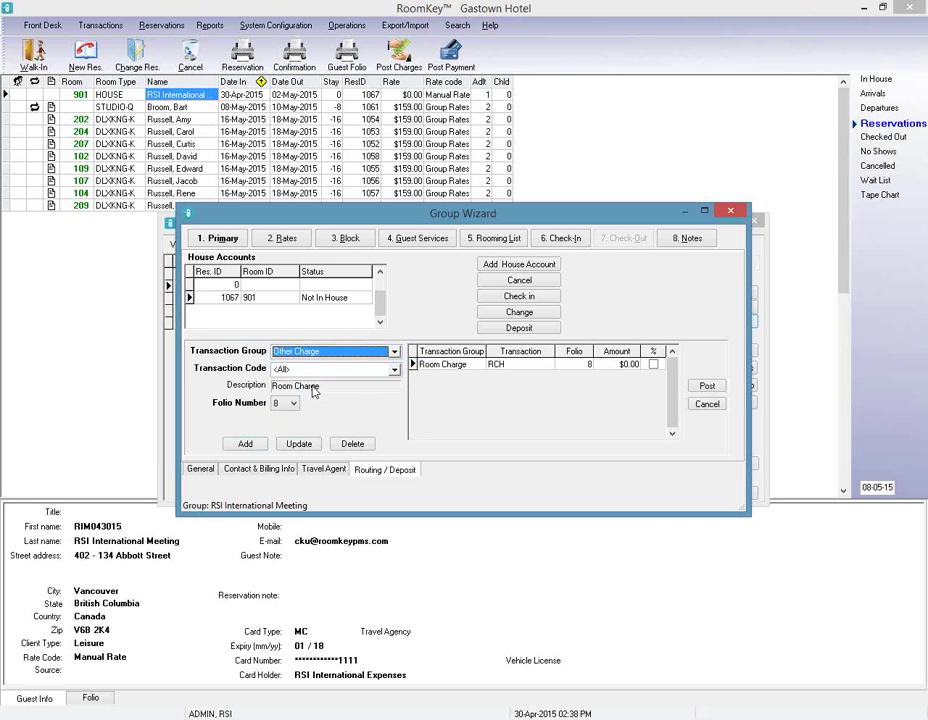
pyautogui.click(316, 369)
pyautogui.click(300, 385)
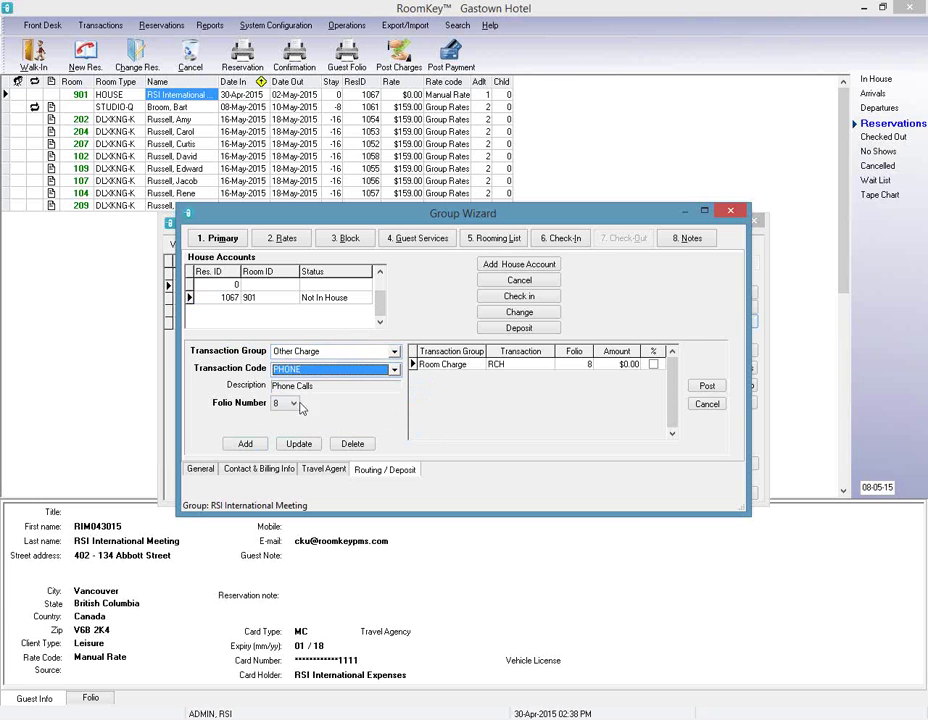
pyautogui.click(240, 443)
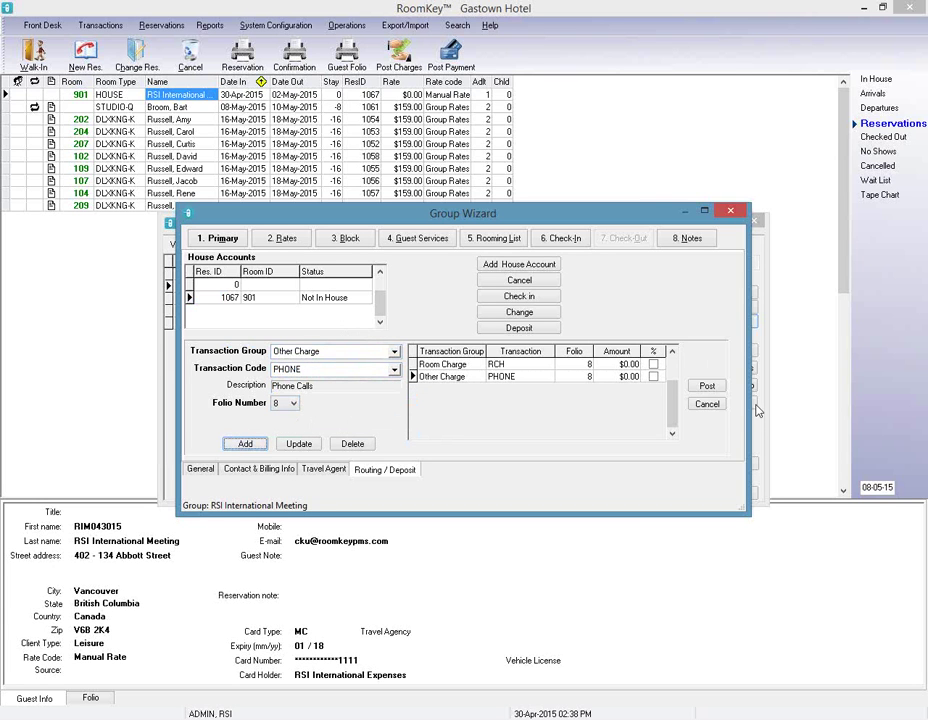
pyautogui.click(707, 388)
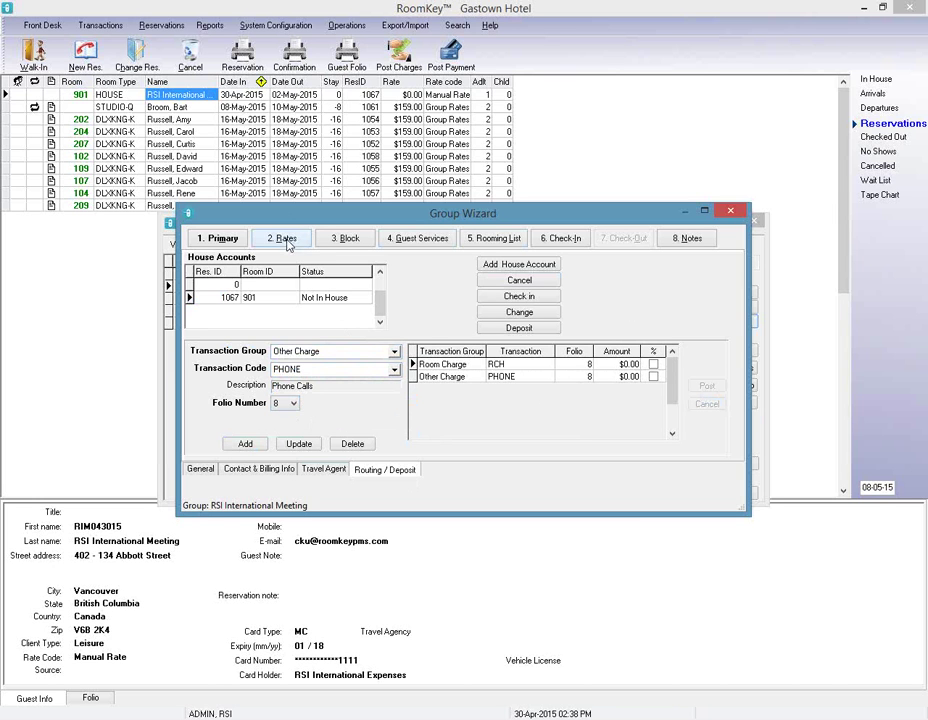
# View the 4. Guest Services tab, then close the Group Wizard.
pyautogui.click(437, 242)
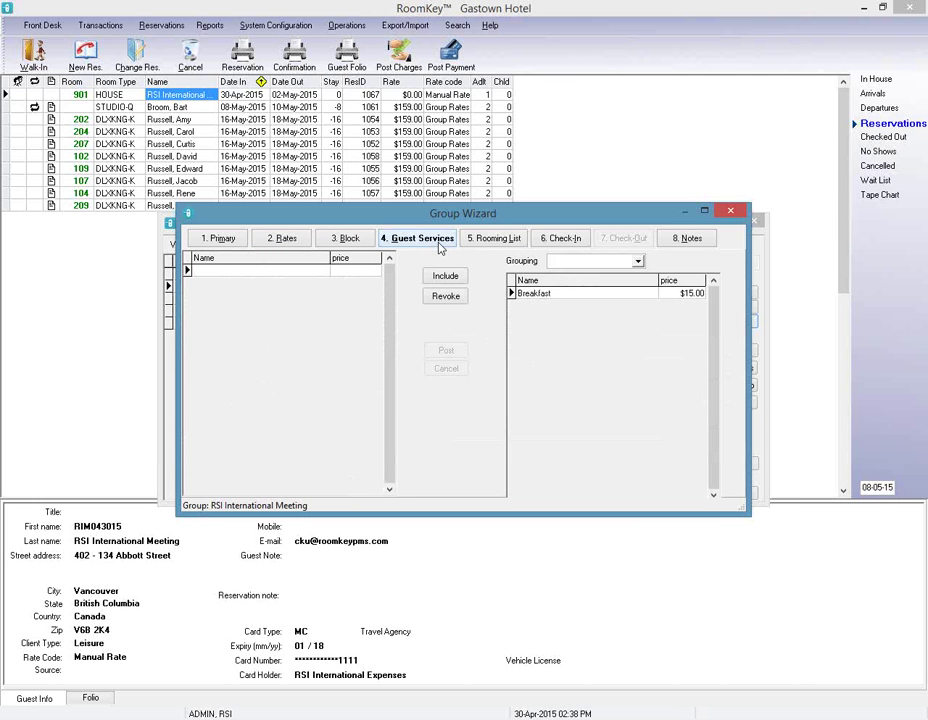
pyautogui.click(730, 212)
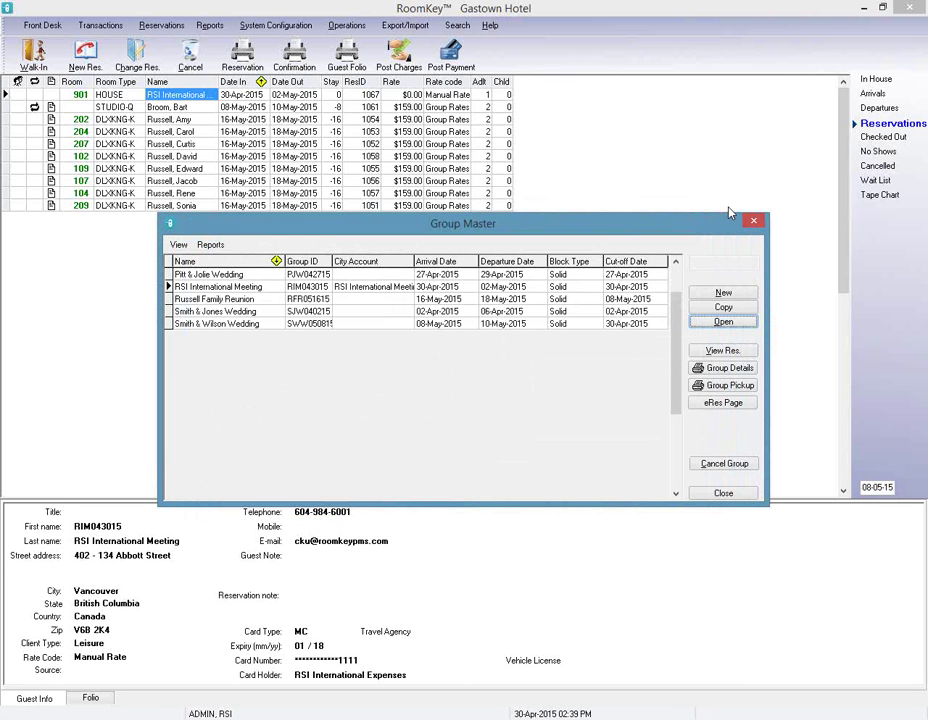
# Open the eRes Page for RSI International Meeting.
pyautogui.click(724, 404)
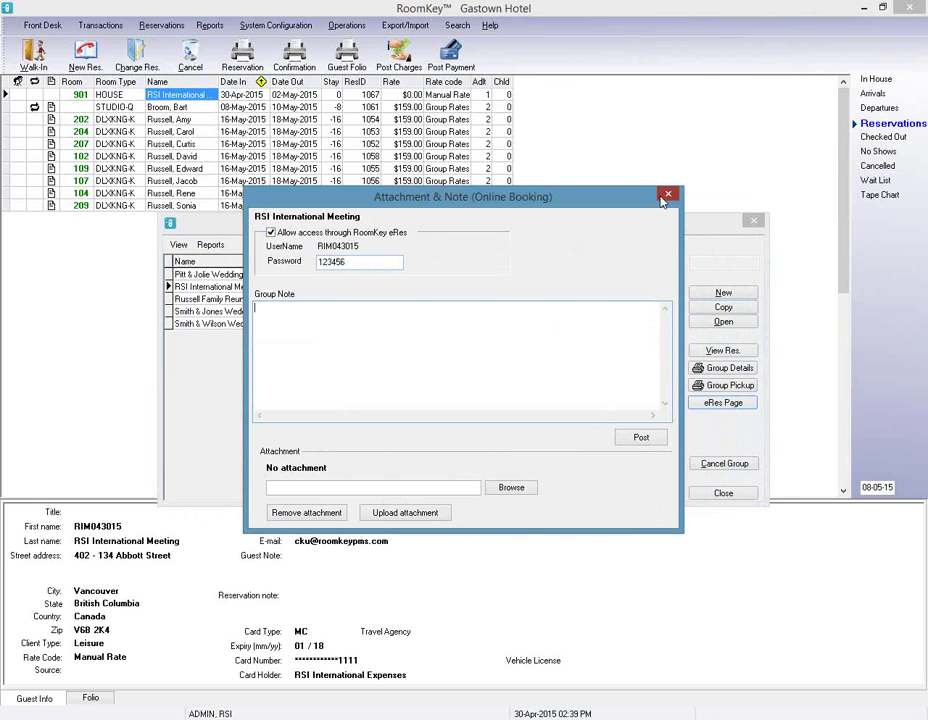
# Close the Attachment & Note (Online Booking) dialog.
pyautogui.click(667, 196)
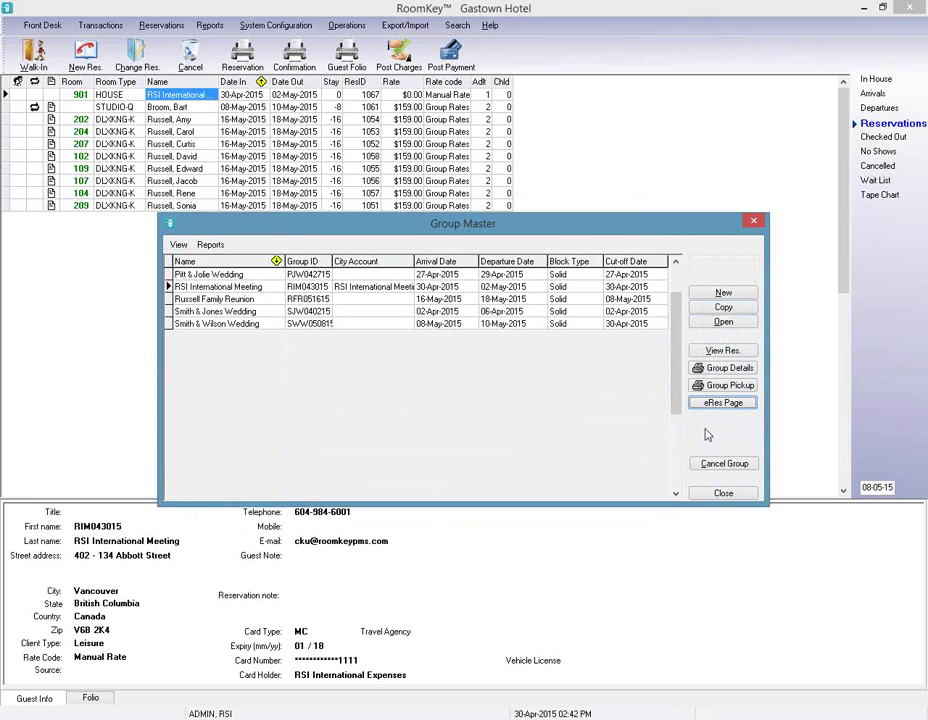
# Generate the Group Details report for RSI International Meeting.
pyautogui.click(749, 370)
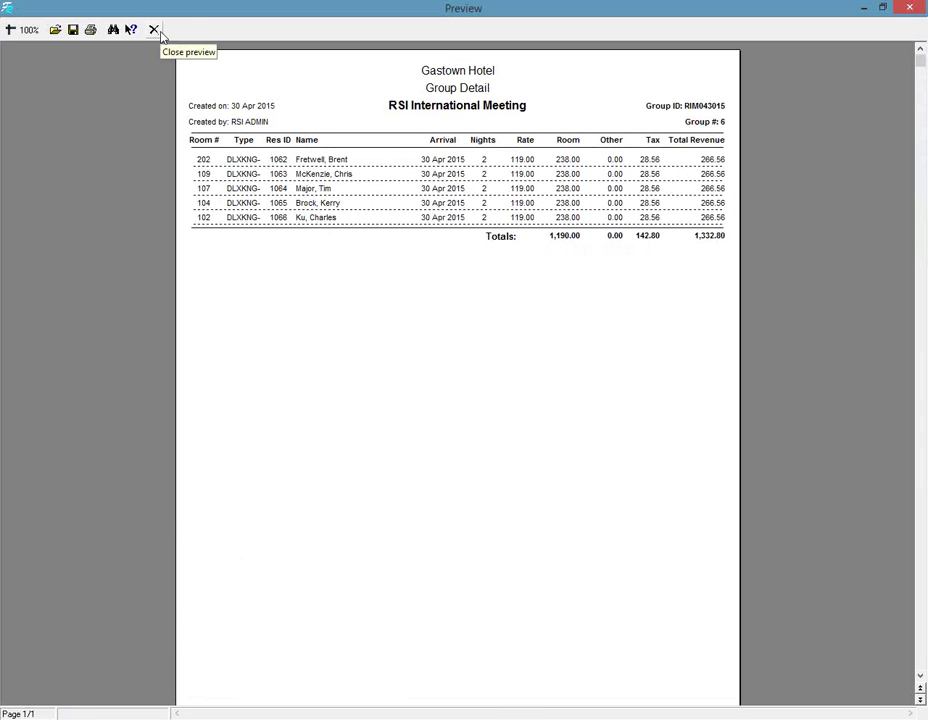
# Close the RSI International Meeting detail report preview and the Group Master window.
pyautogui.click(158, 31)
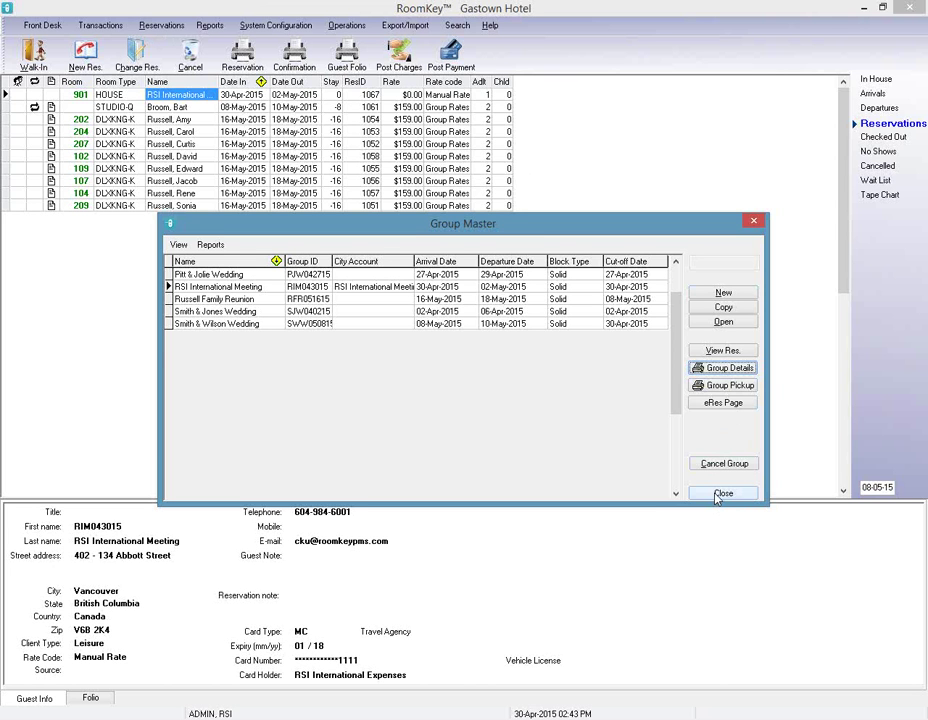
pyautogui.click(716, 496)
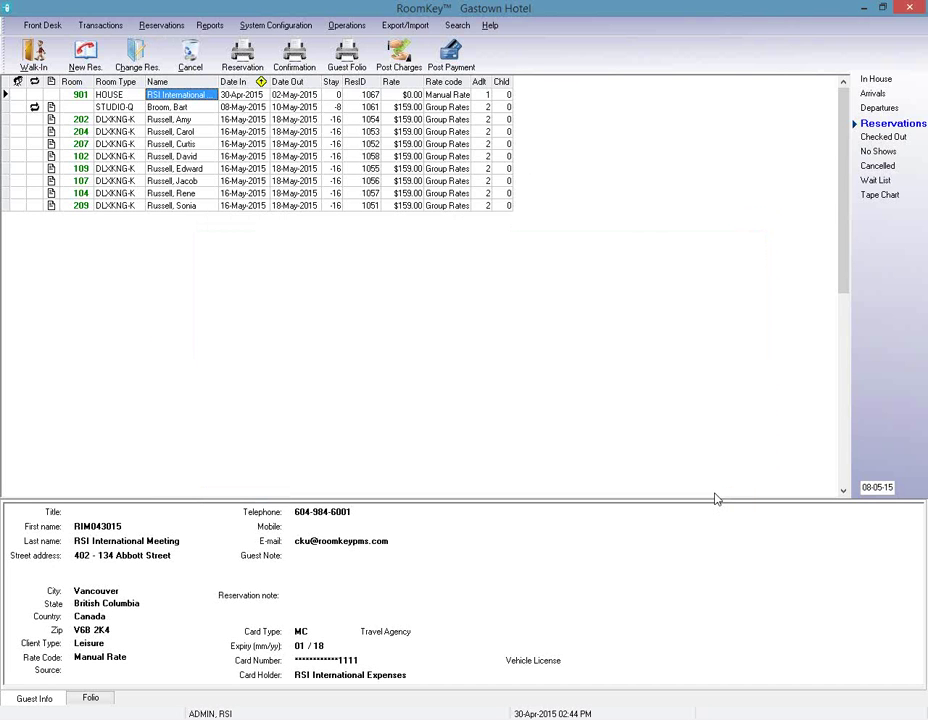
pyautogui.click(490, 25)
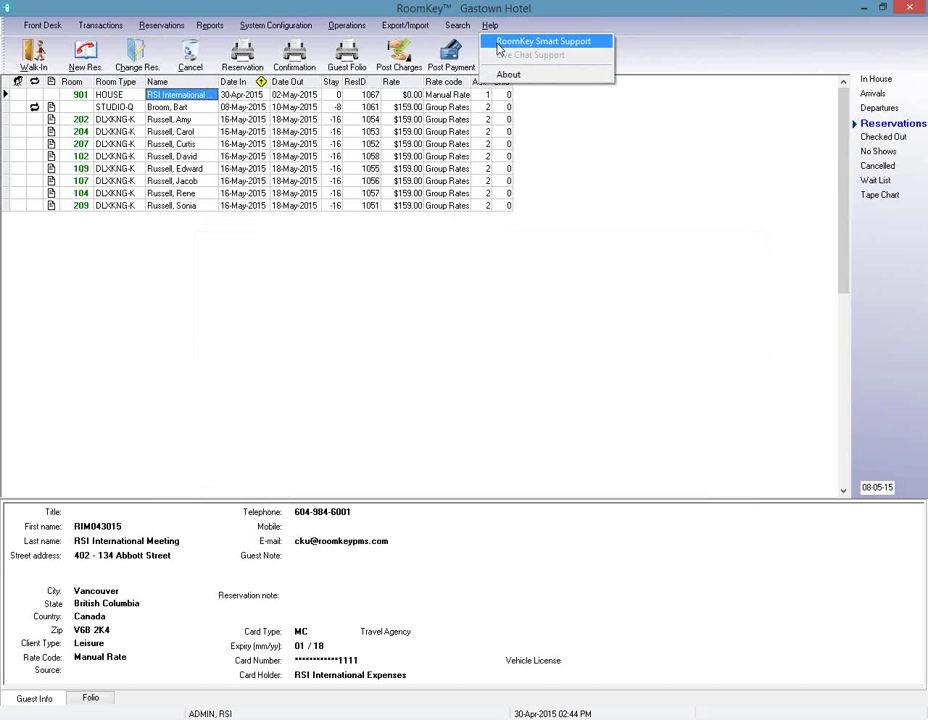
# Open the RoomKey Smart Support window from the Help menu.
pyautogui.click(499, 45)
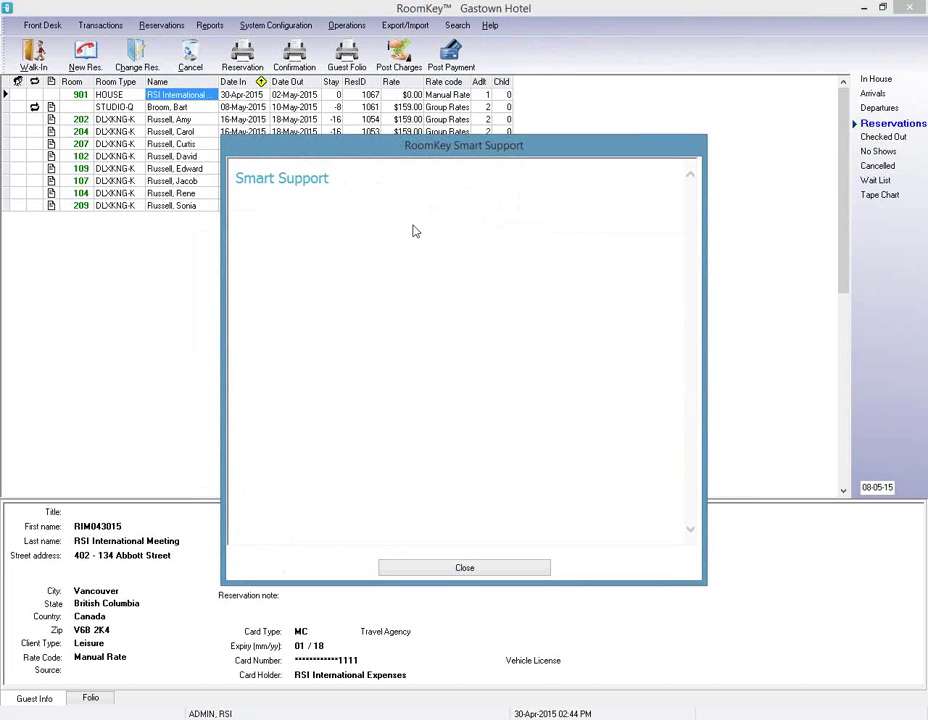